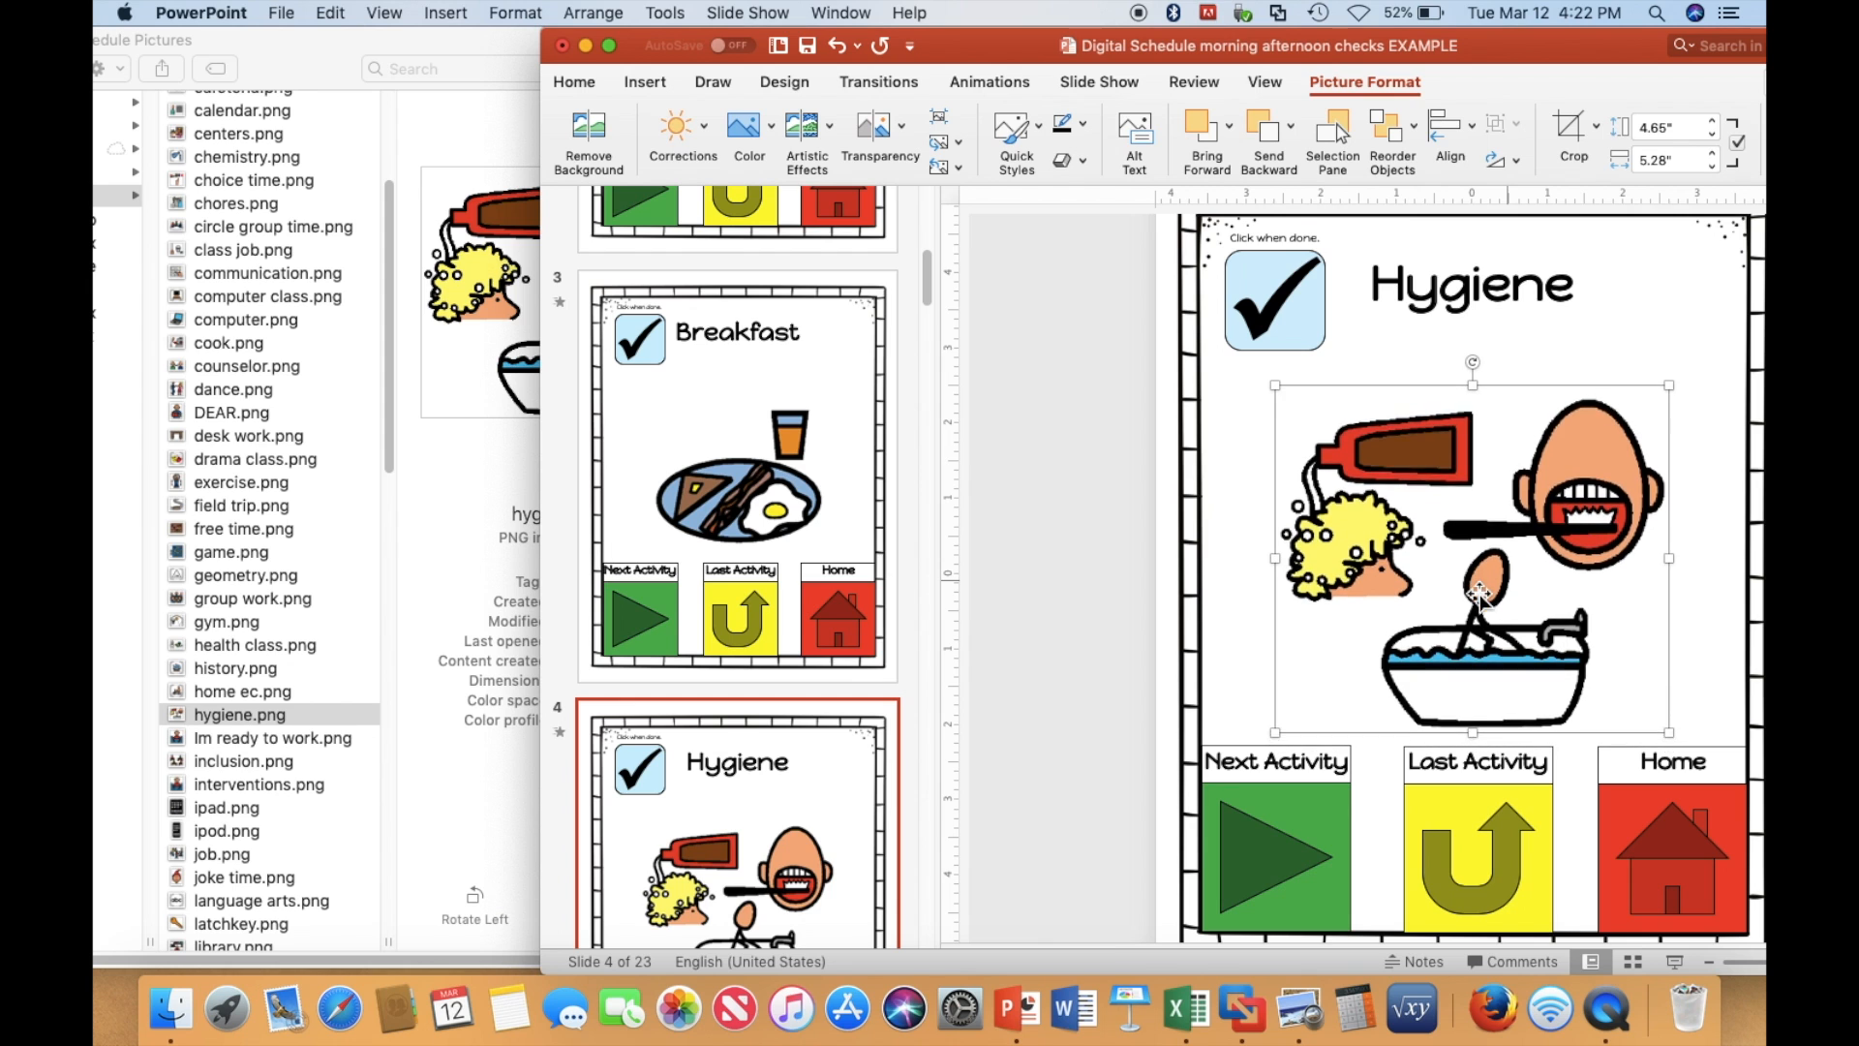
Insert restroom.png from the Schedule Pictures folder on slide 5, Restroom, and nudge it slightly upward.
scroll(991, 651, "down", 2)
scroll(746, 759, "down", 8)
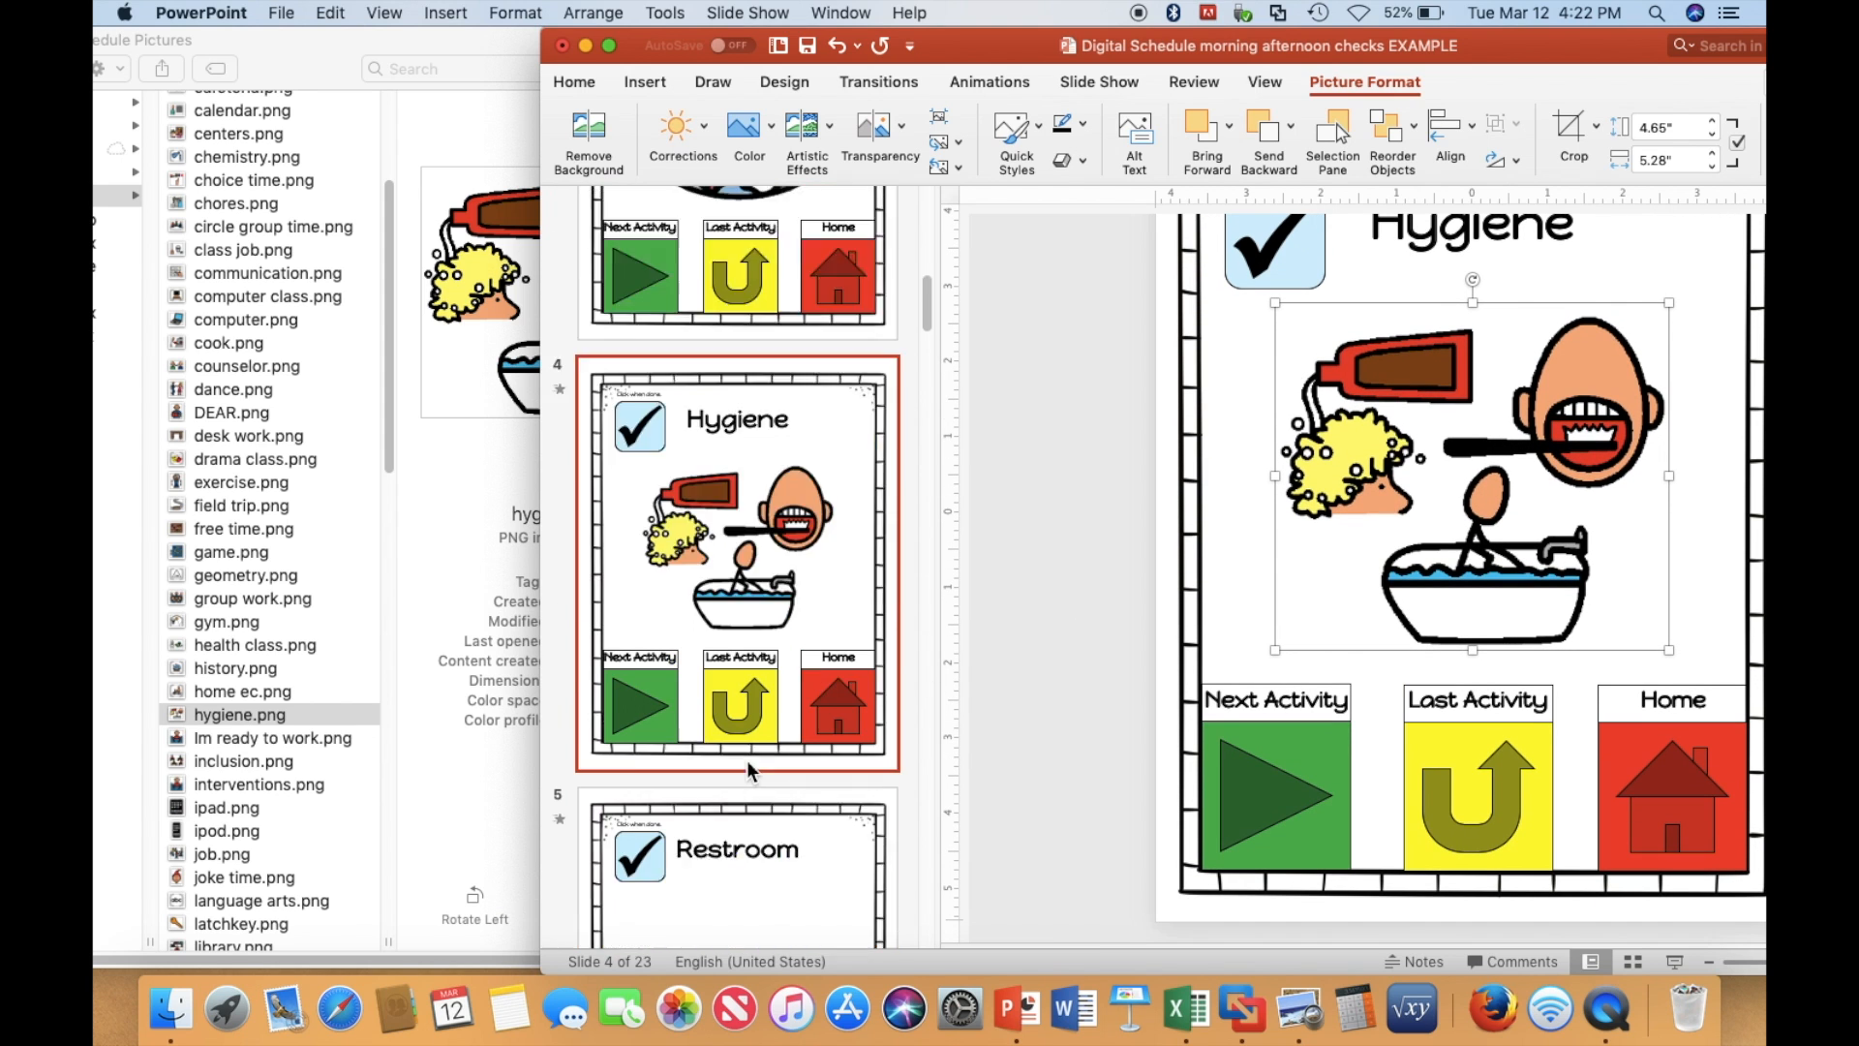
left_click(764, 488)
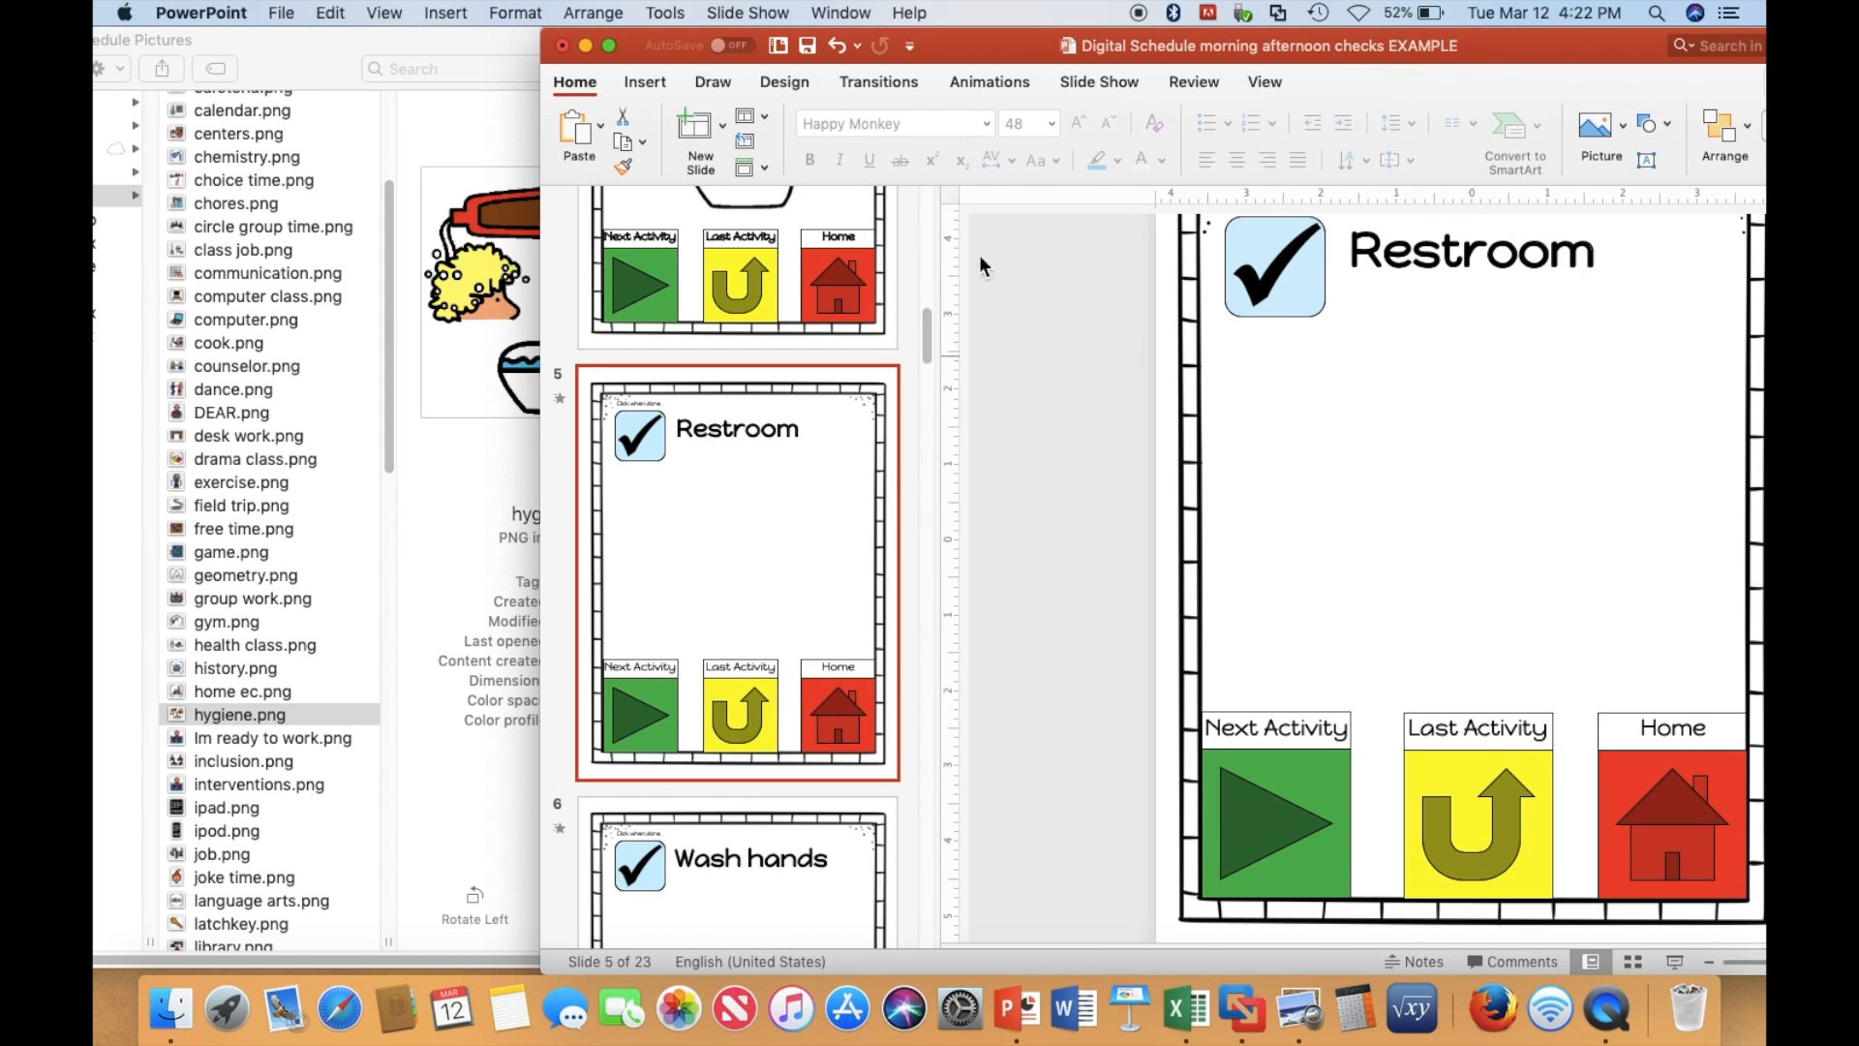
left_click(646, 83)
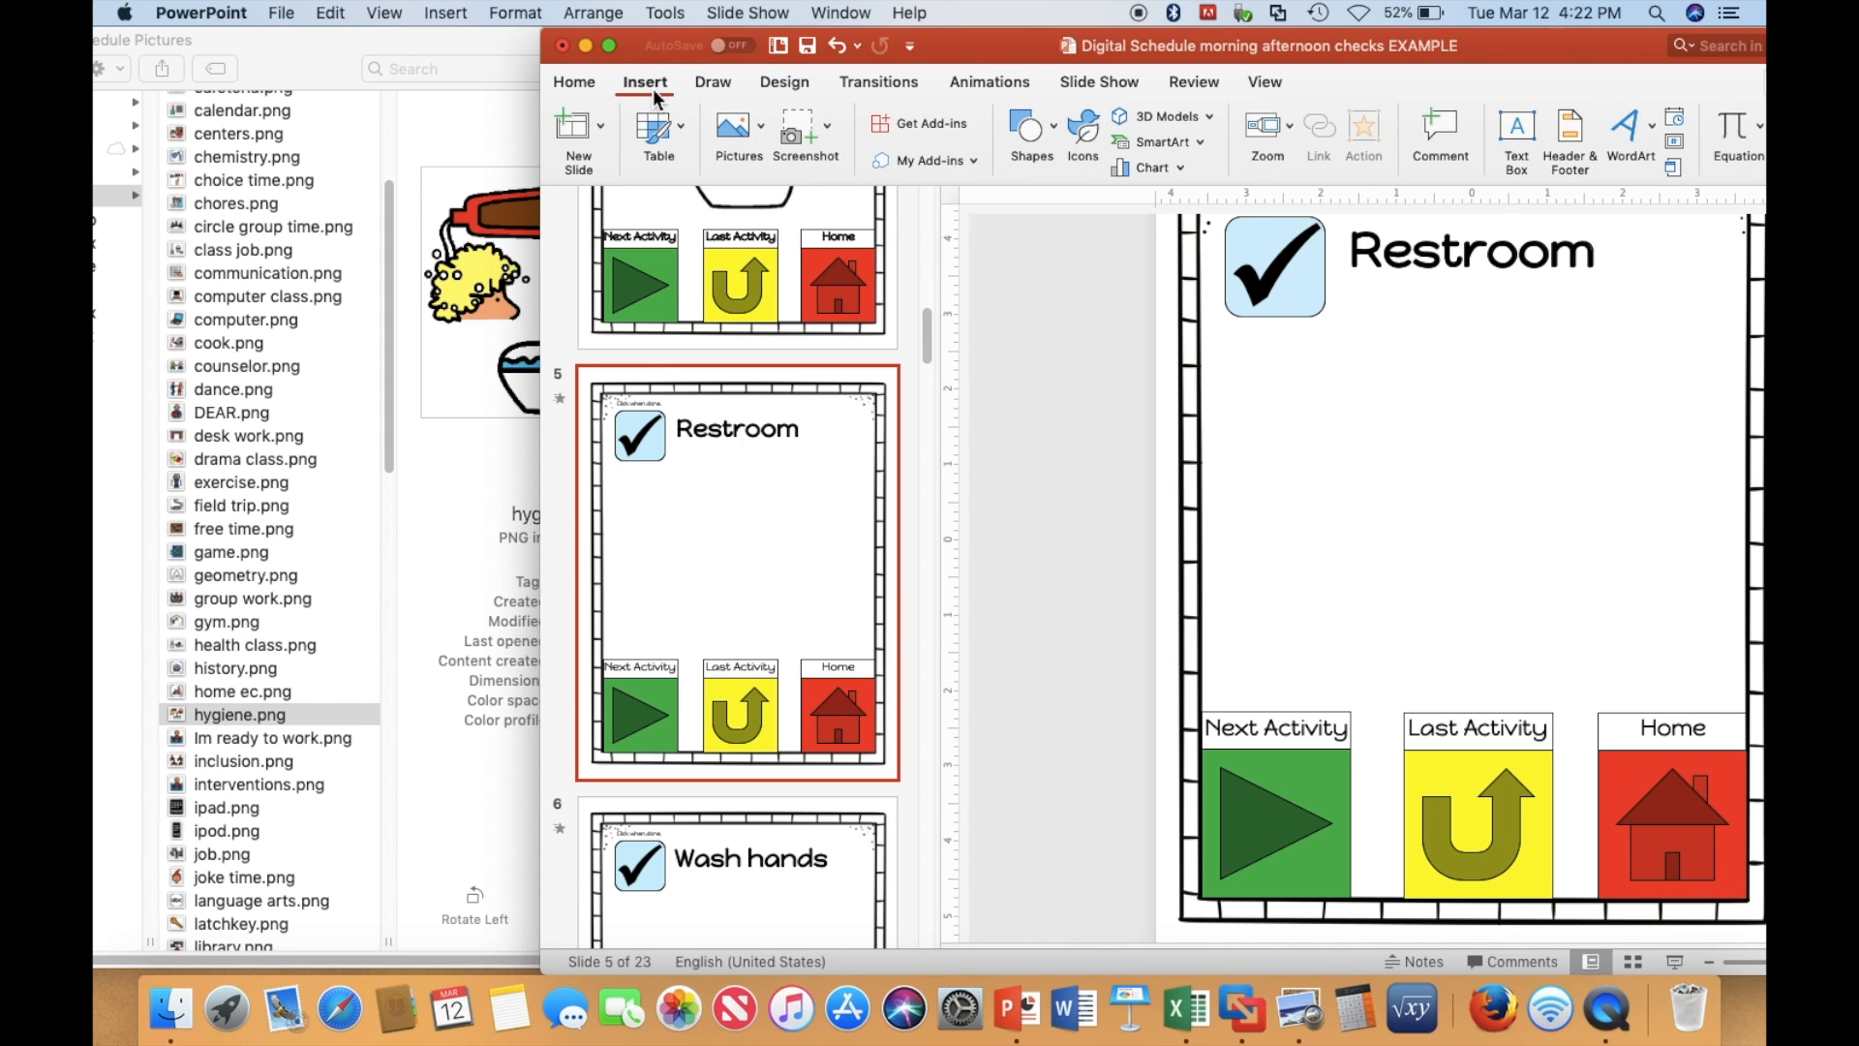
left_click(734, 131)
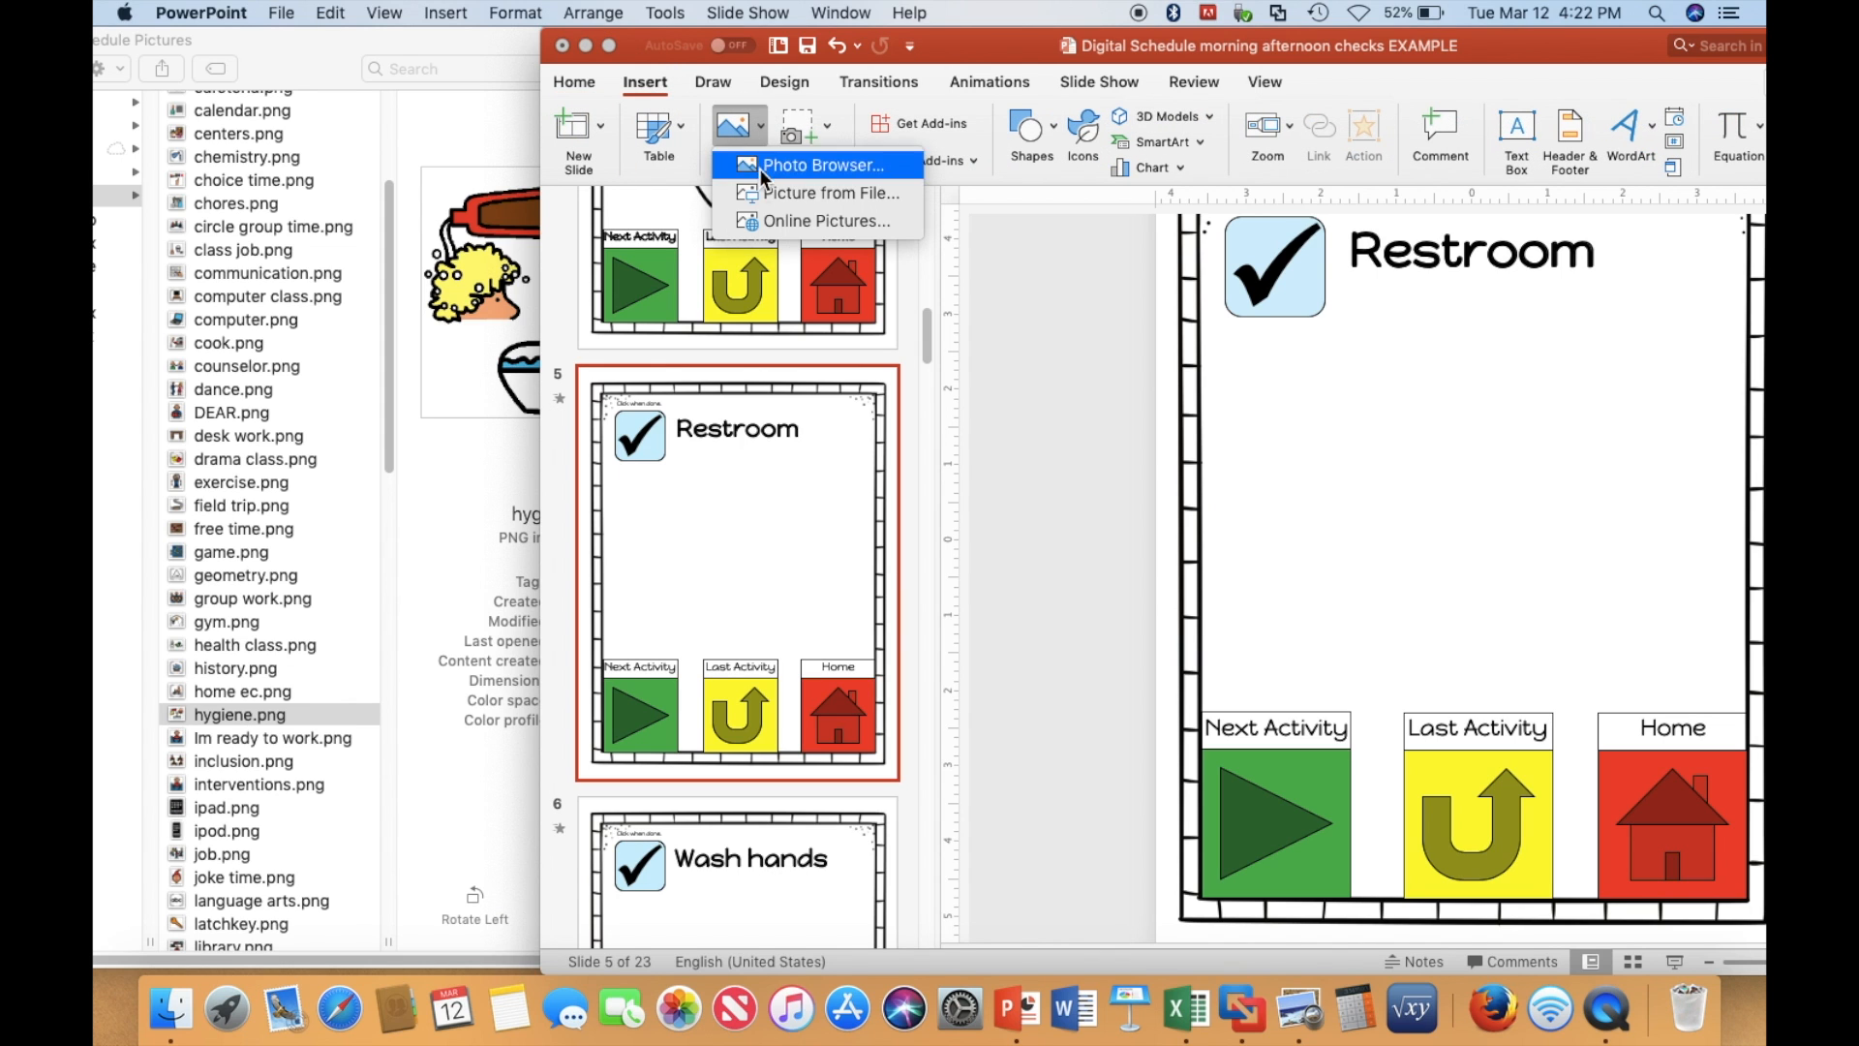
left_click(765, 192)
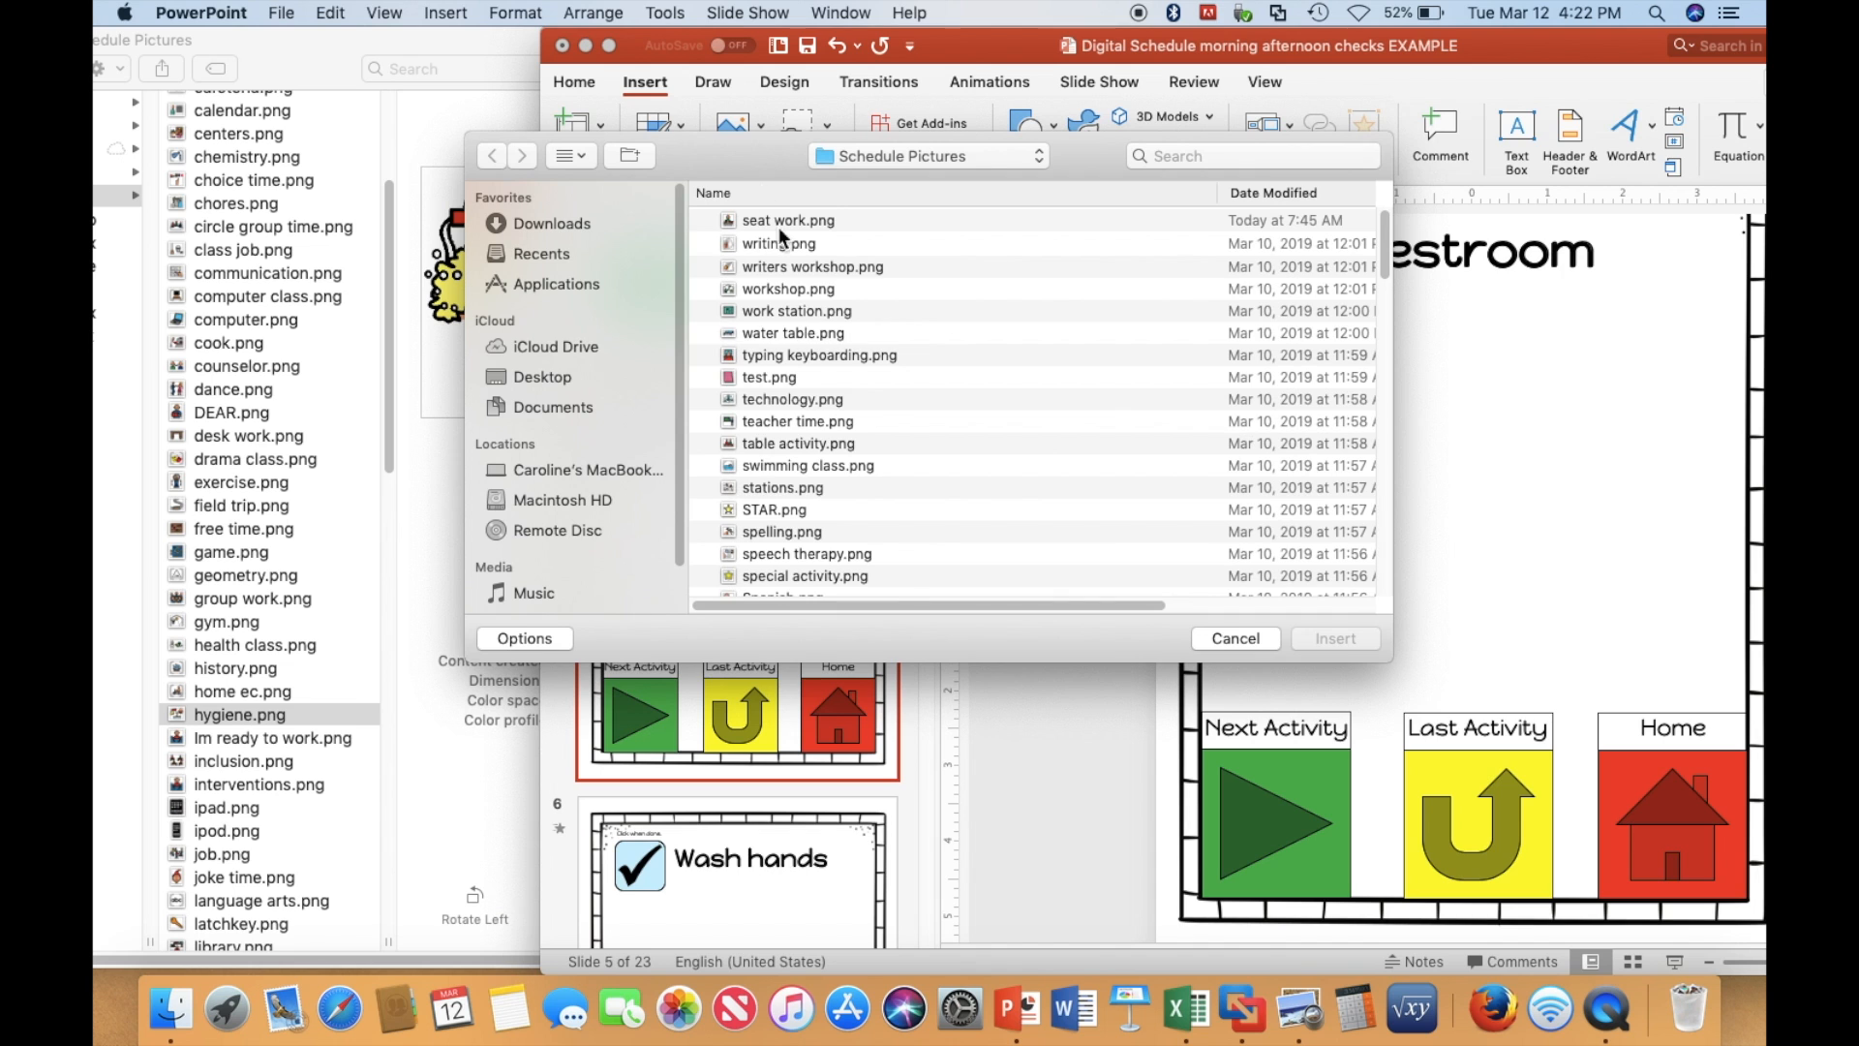
scroll(819, 340, "down", 10)
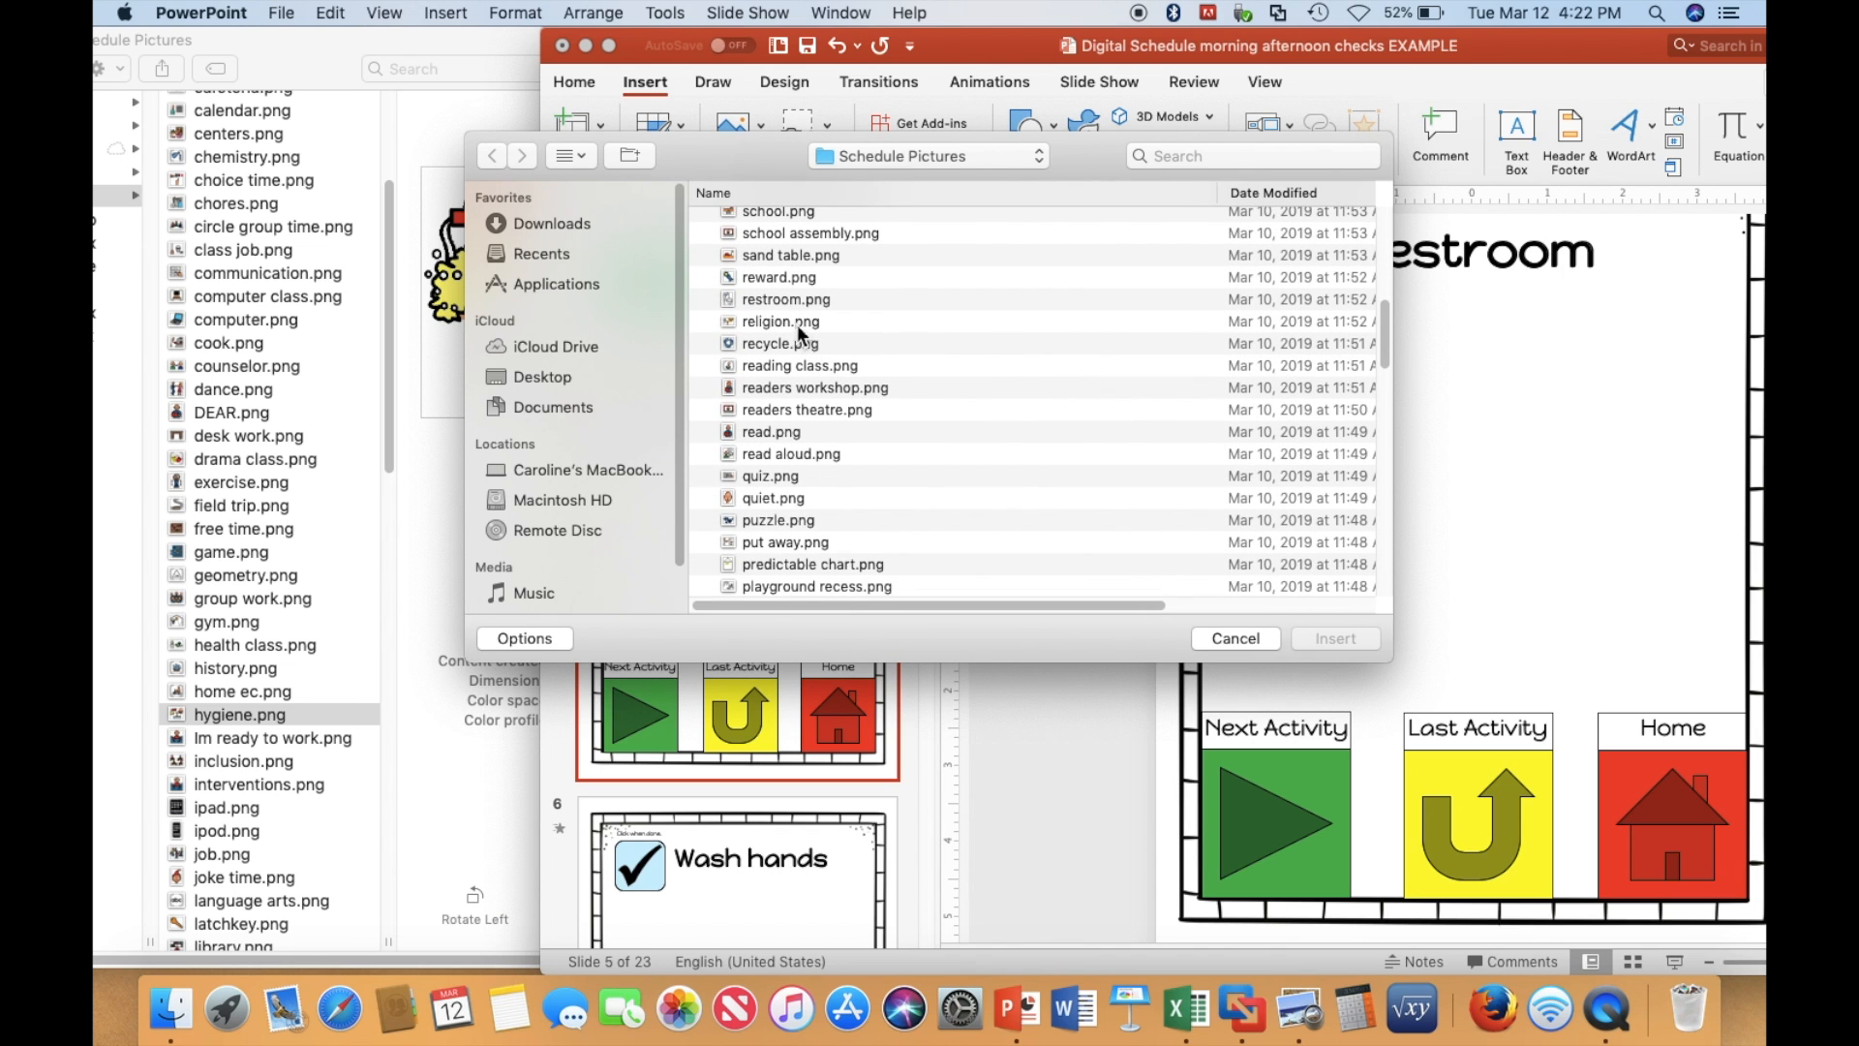
left_click(790, 308)
left_click(1334, 637)
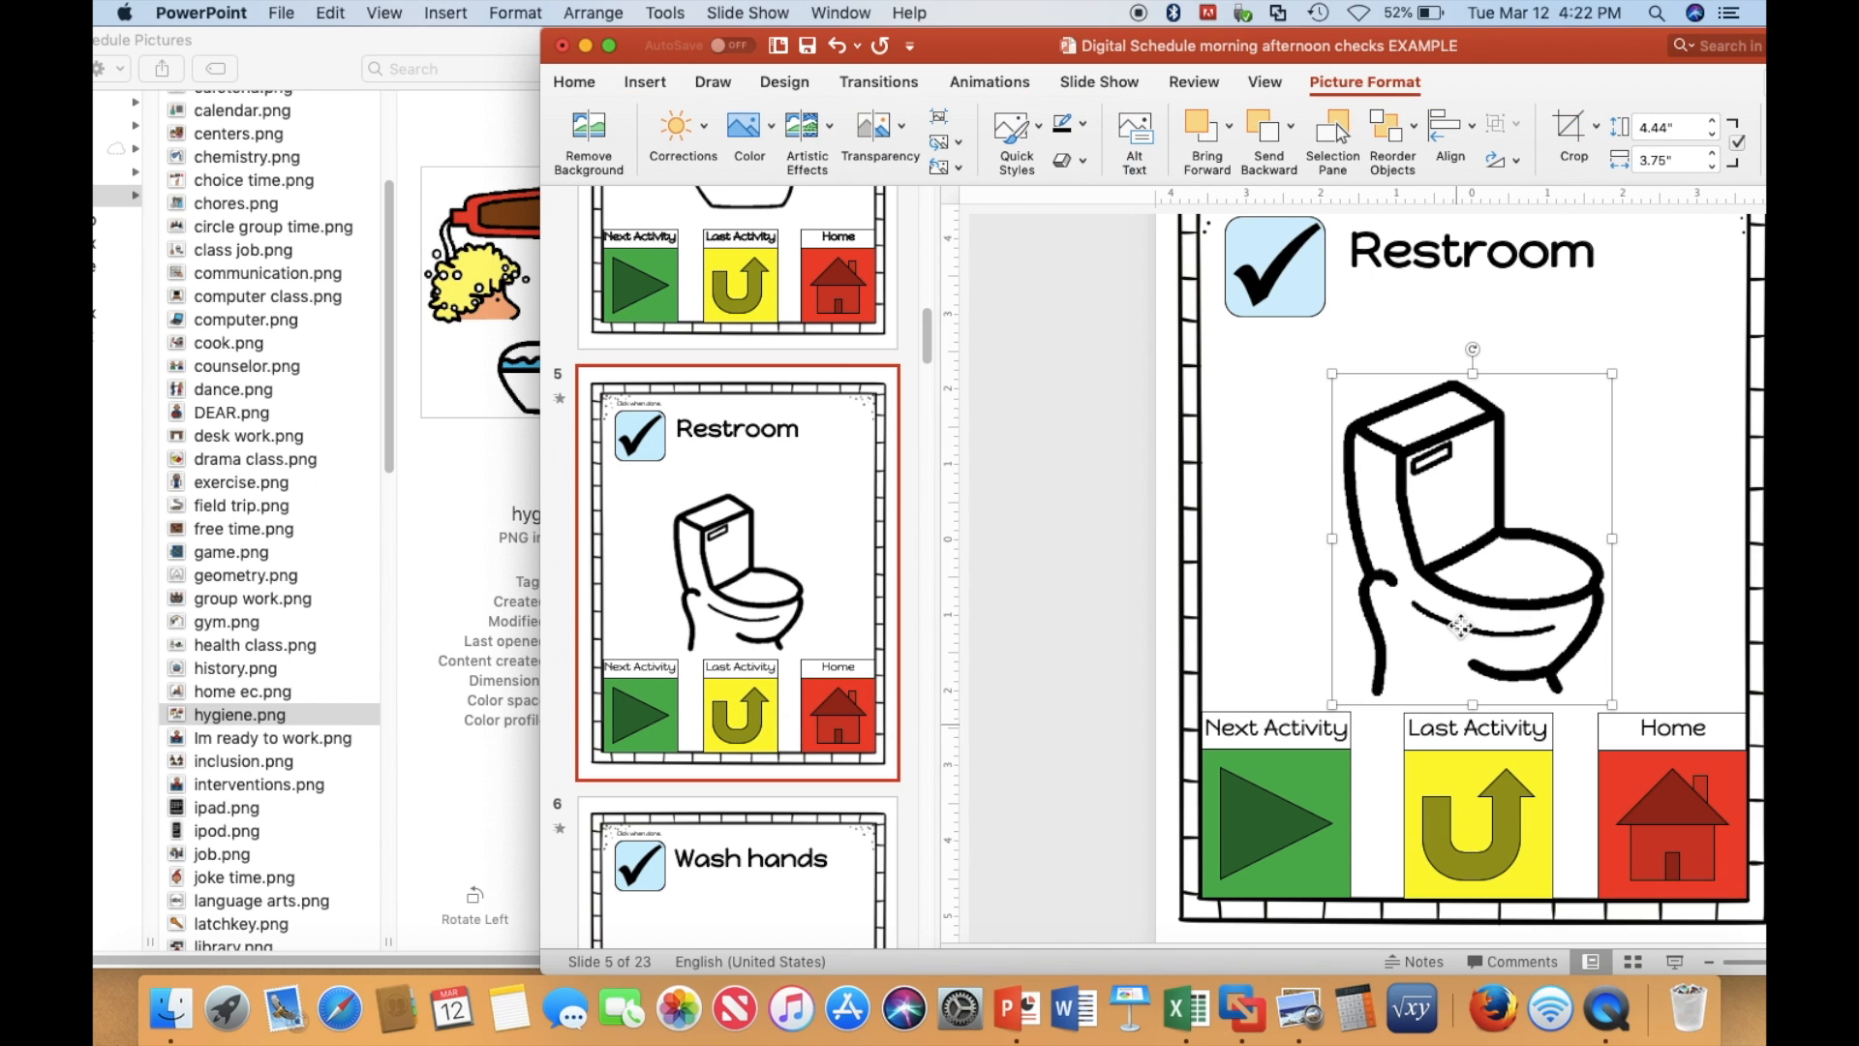
left_click_drag(1471, 630, 1473, 612)
Copy the toilet picture from slide 5 and open the second Restroom slide, slide 12.
right_click(1469, 520)
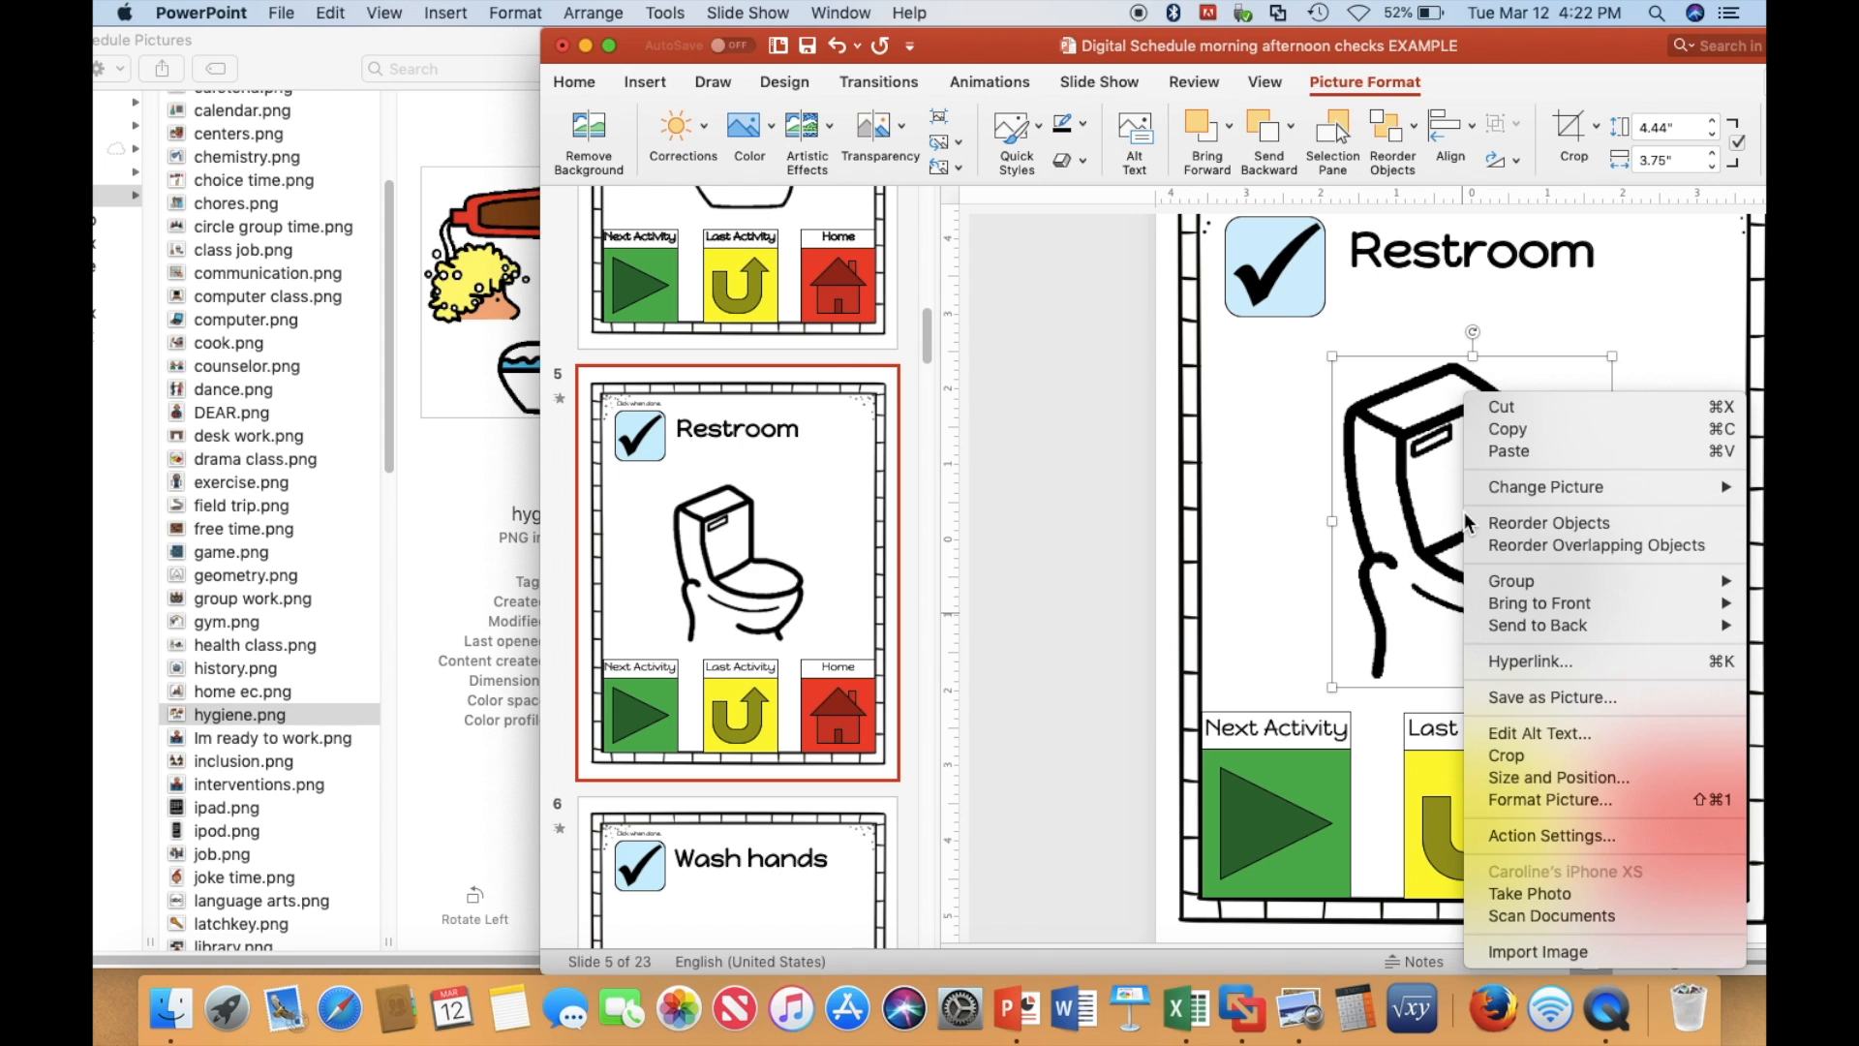
left_click(1520, 429)
scroll(746, 634, "down", 20)
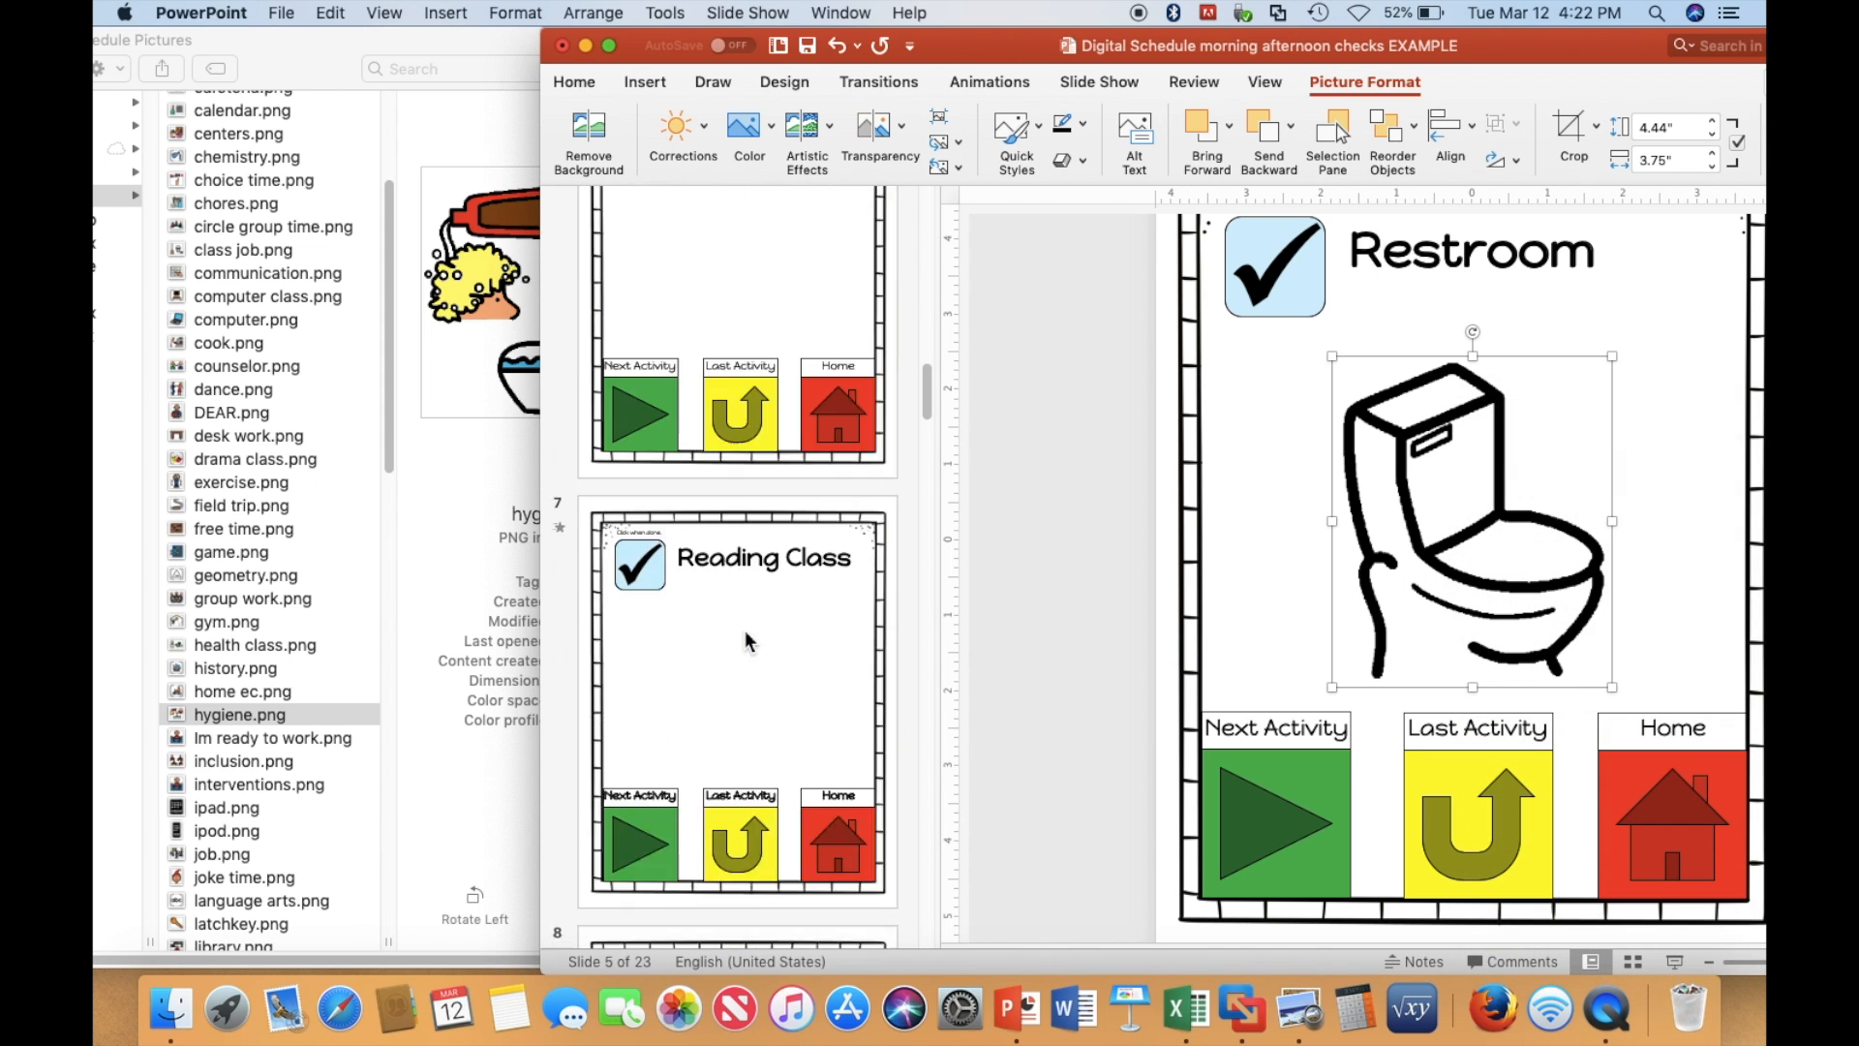
scroll(746, 639, "up", 5)
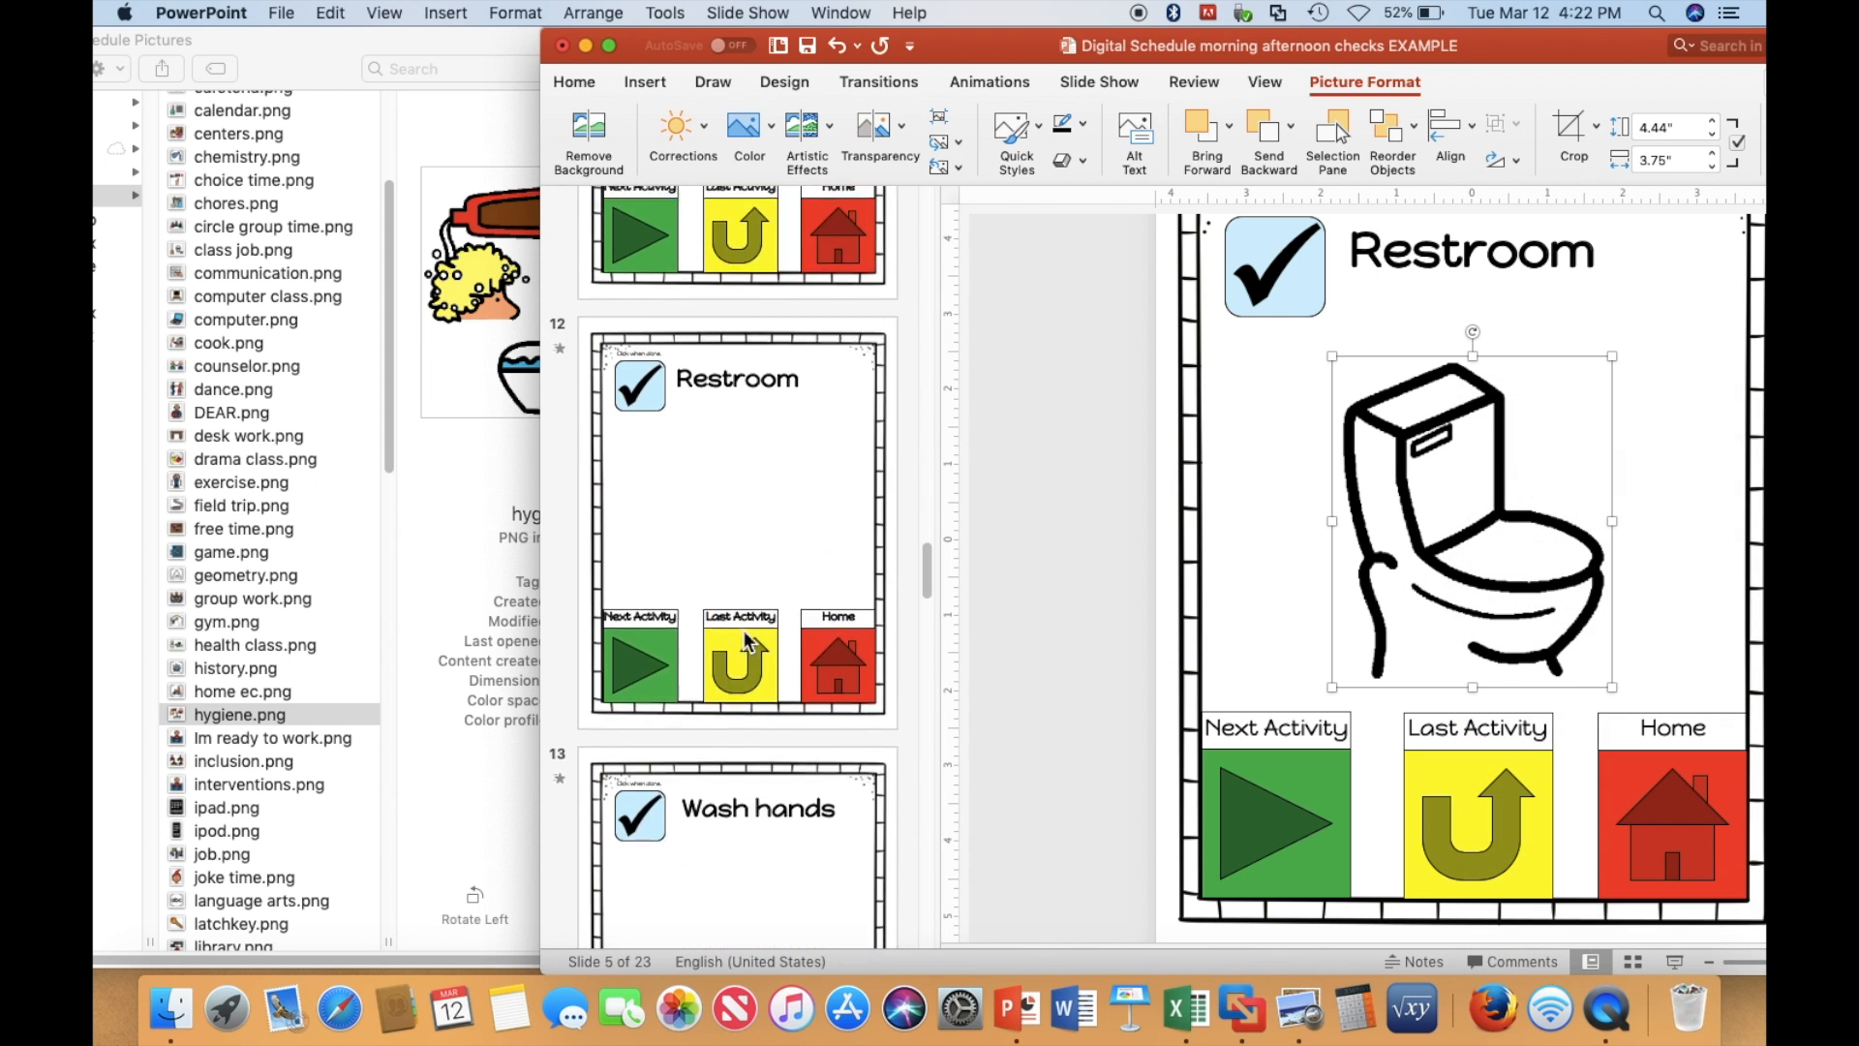
left_click(623, 532)
left_click(1500, 511)
key("super+v")
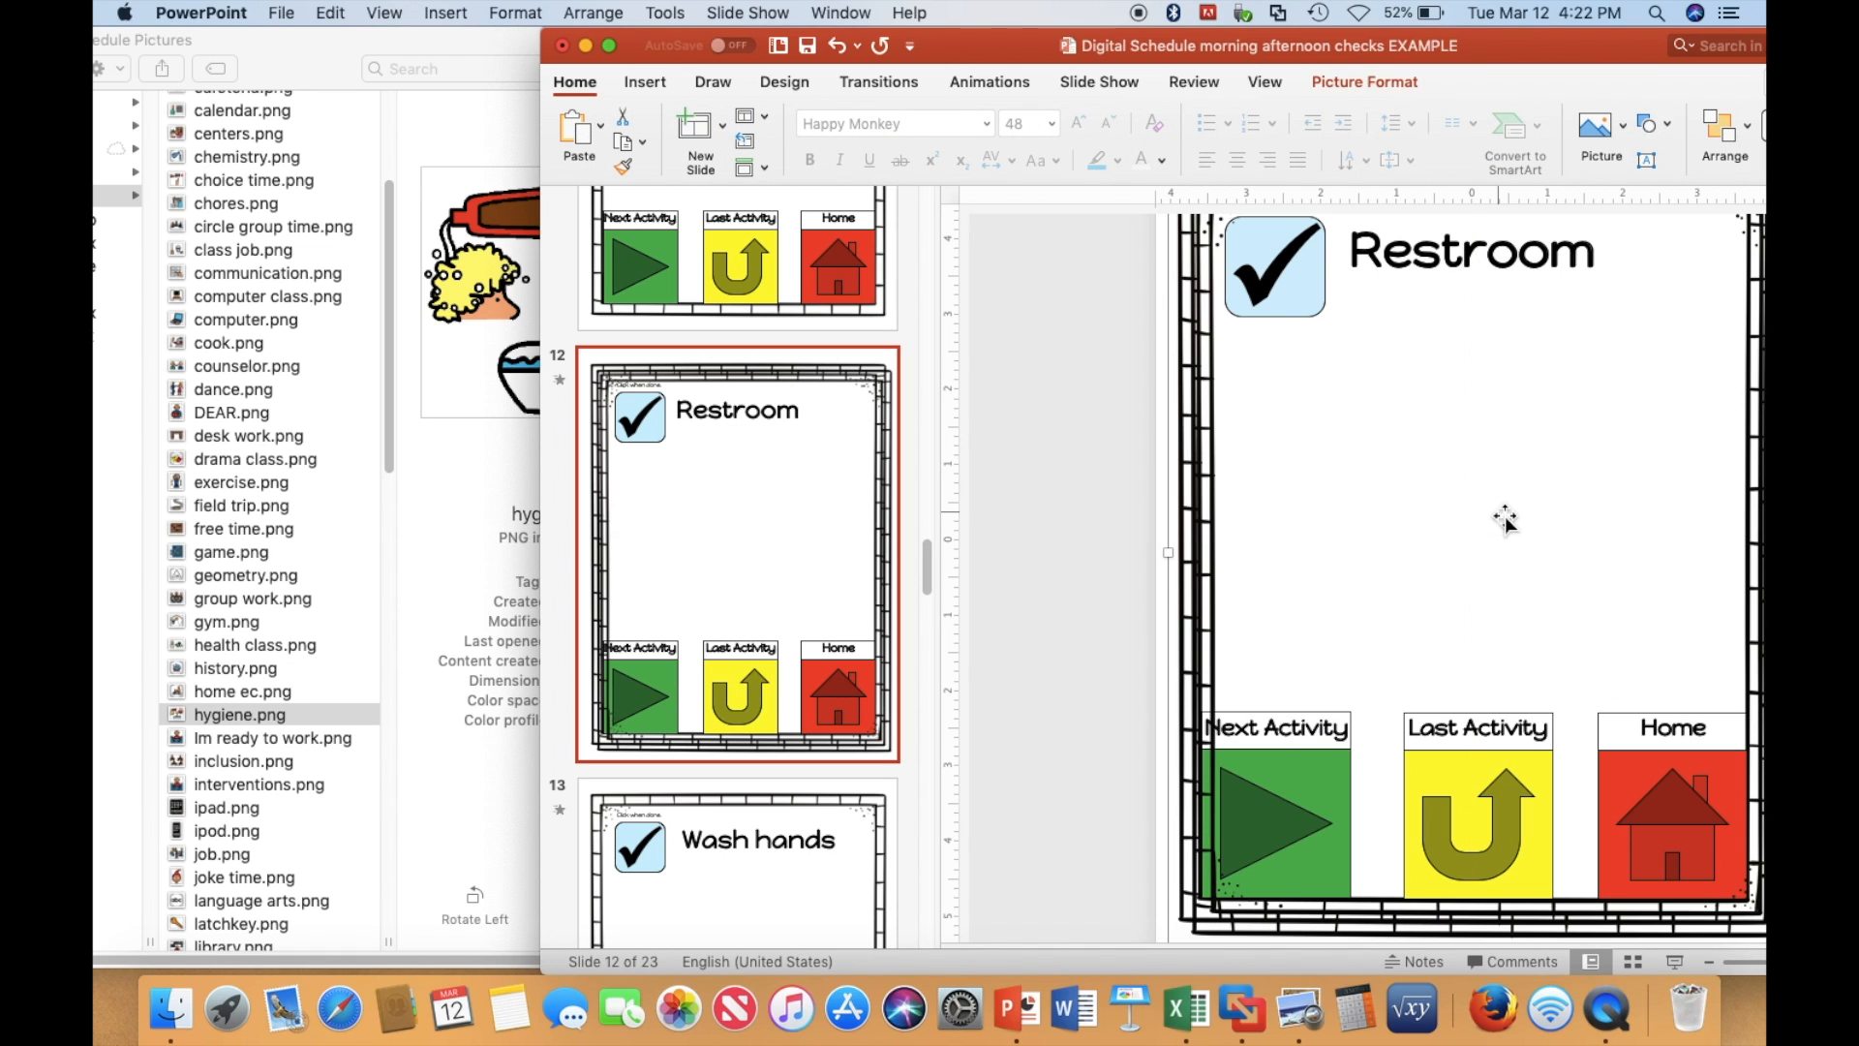
key("super+z")
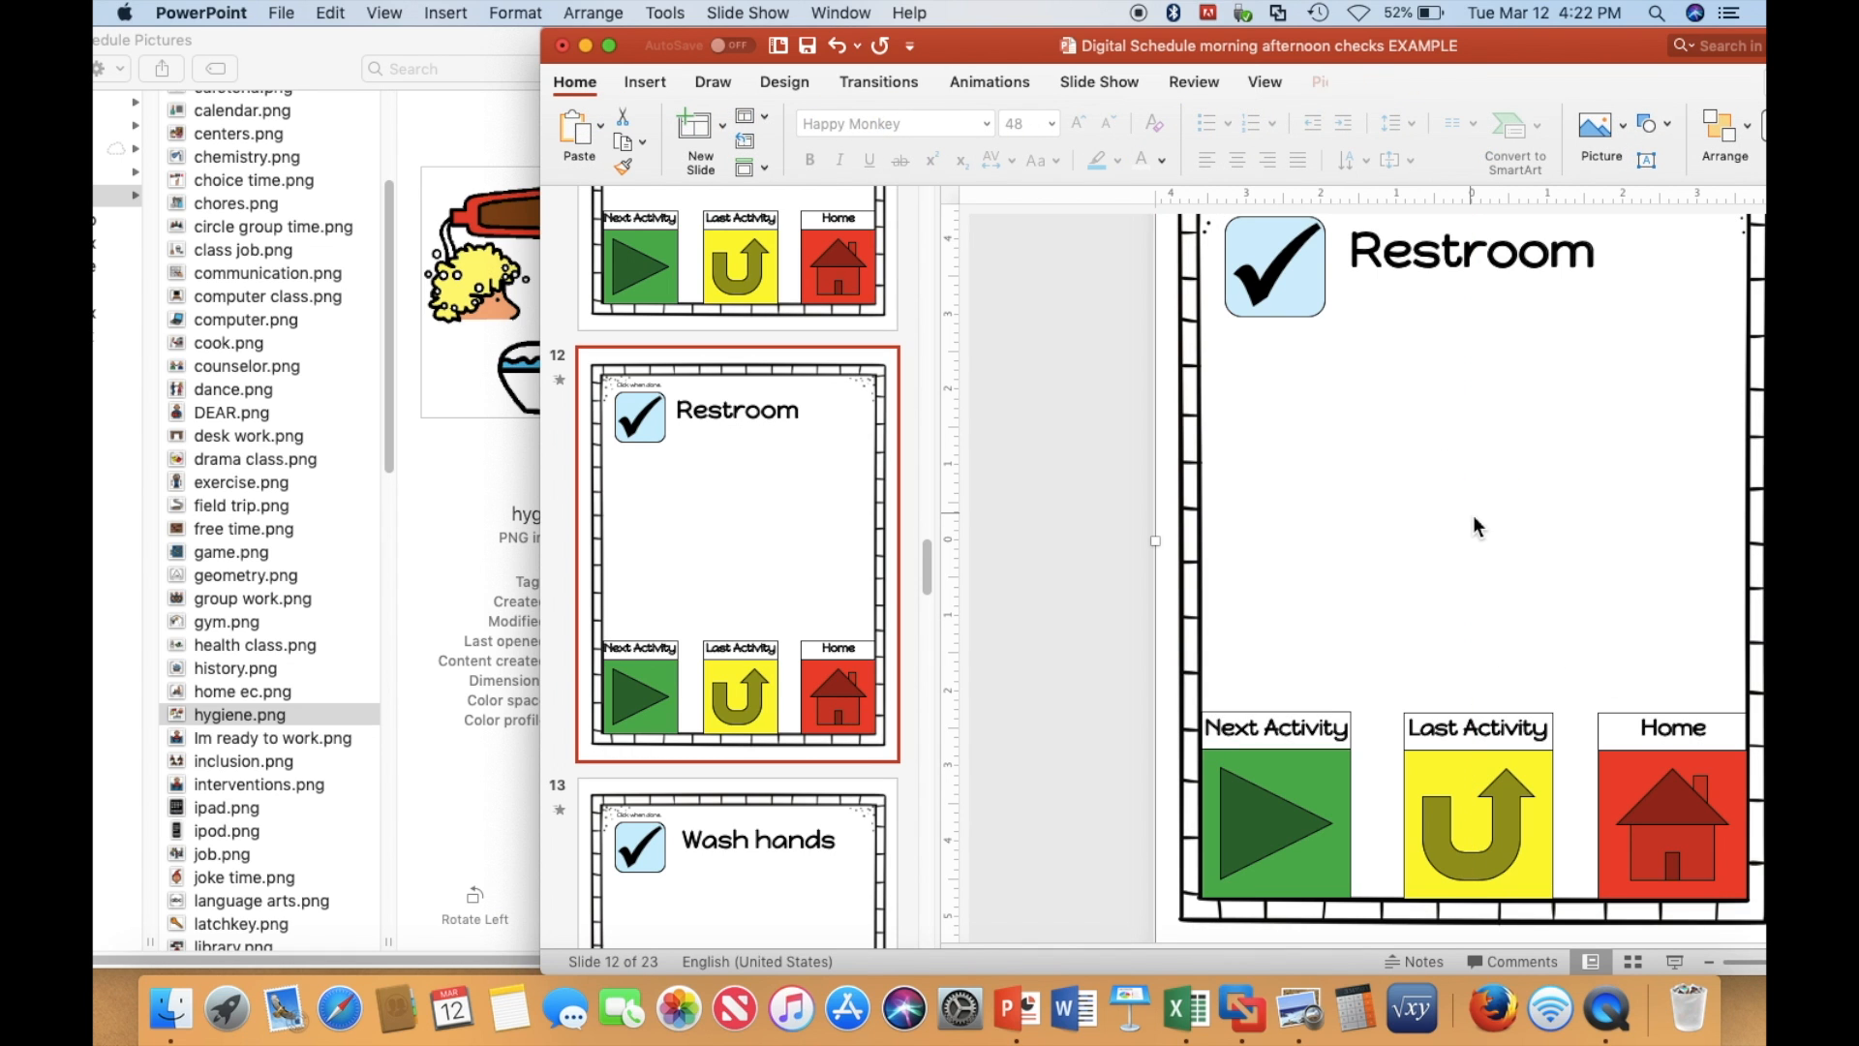
Paste the copied toilet picture onto slide 12.
right_click(1474, 523)
left_click(1545, 452)
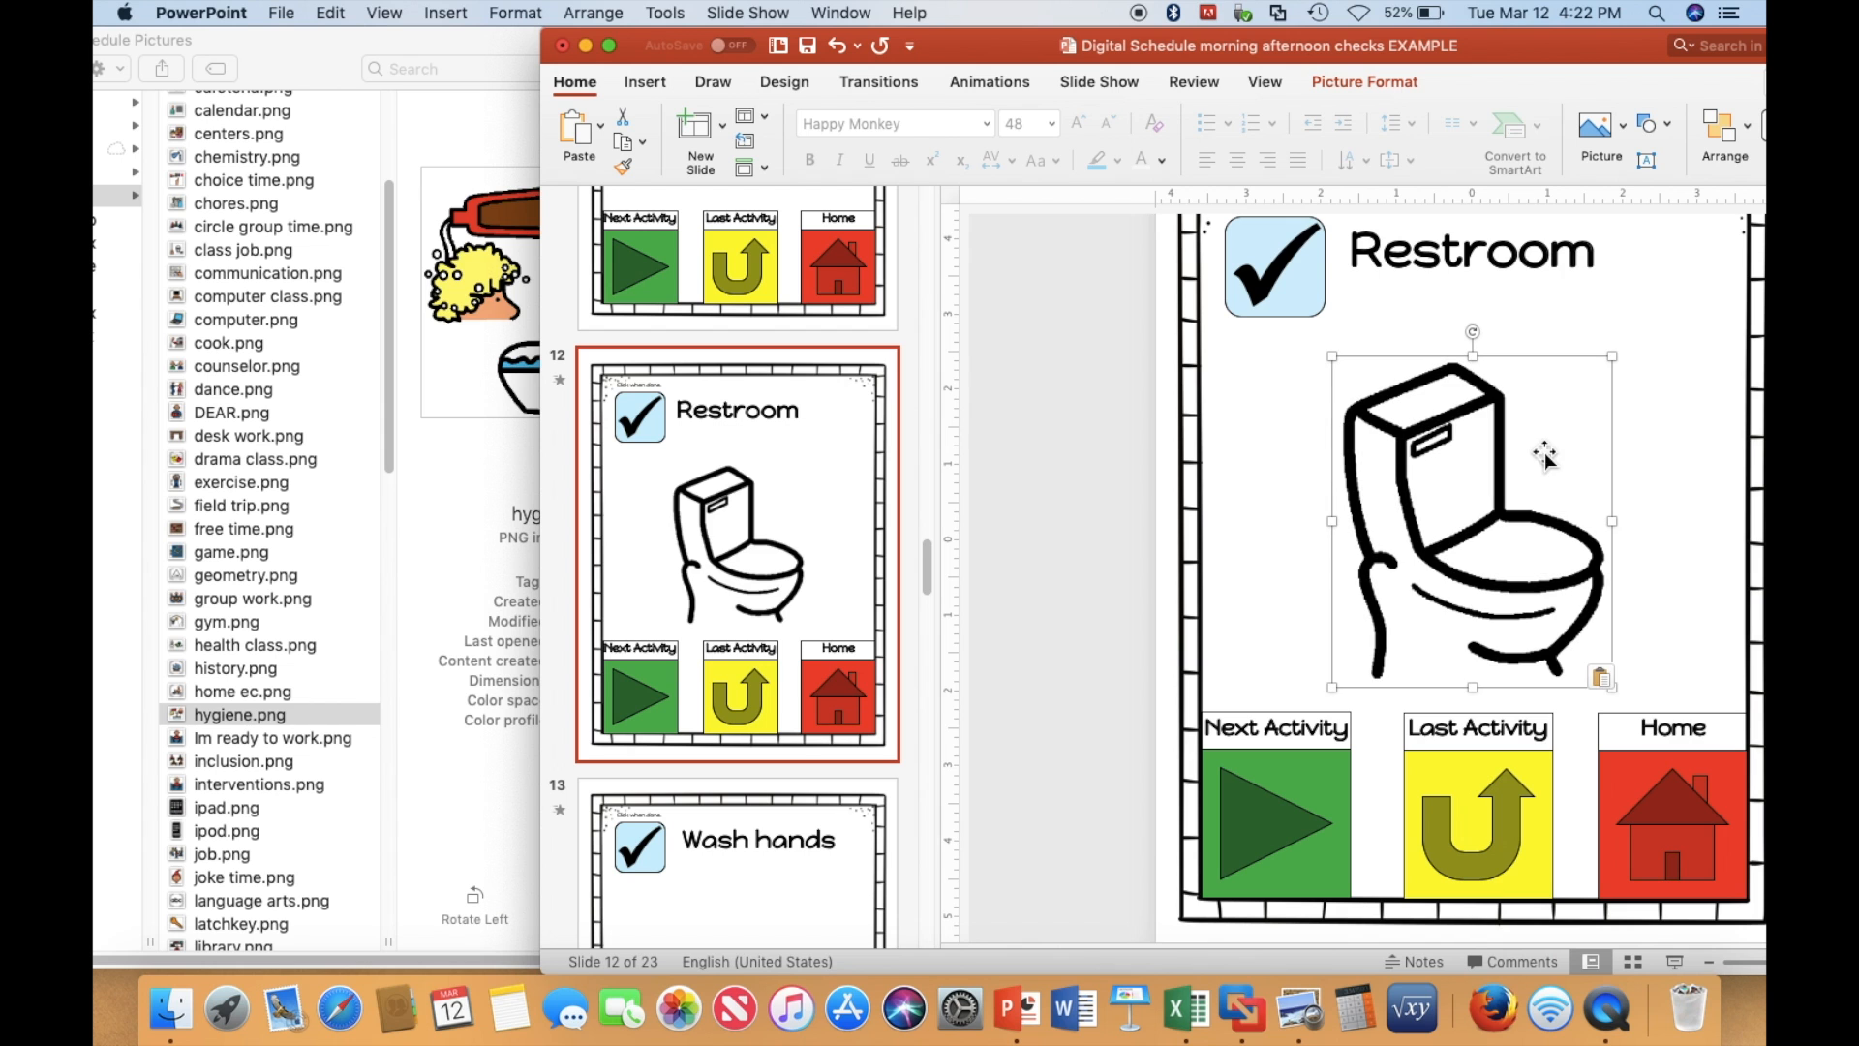
Add wash hand.png from the actions subfolder of Schedule Pictures to slide 6, Wash hands.
scroll(749, 443, "up", 10)
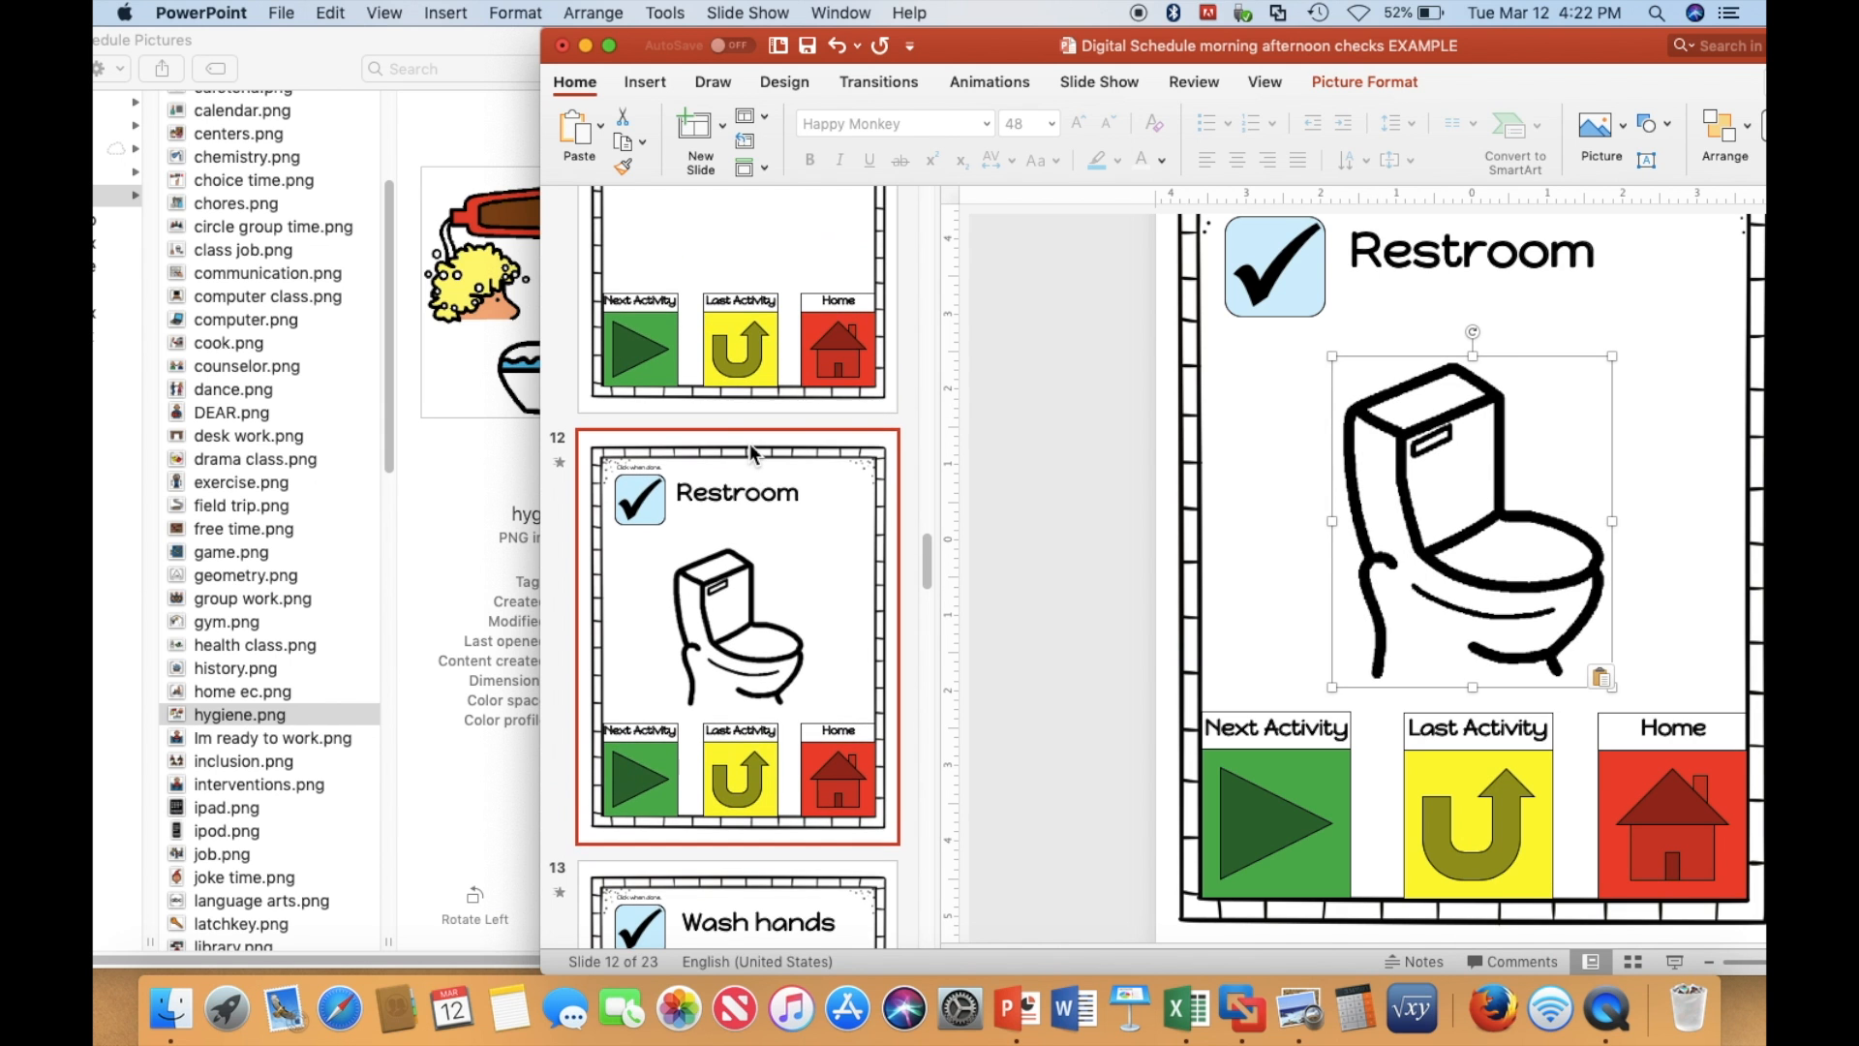
scroll(749, 443, "up", 8)
scroll(748, 443, "down", 6)
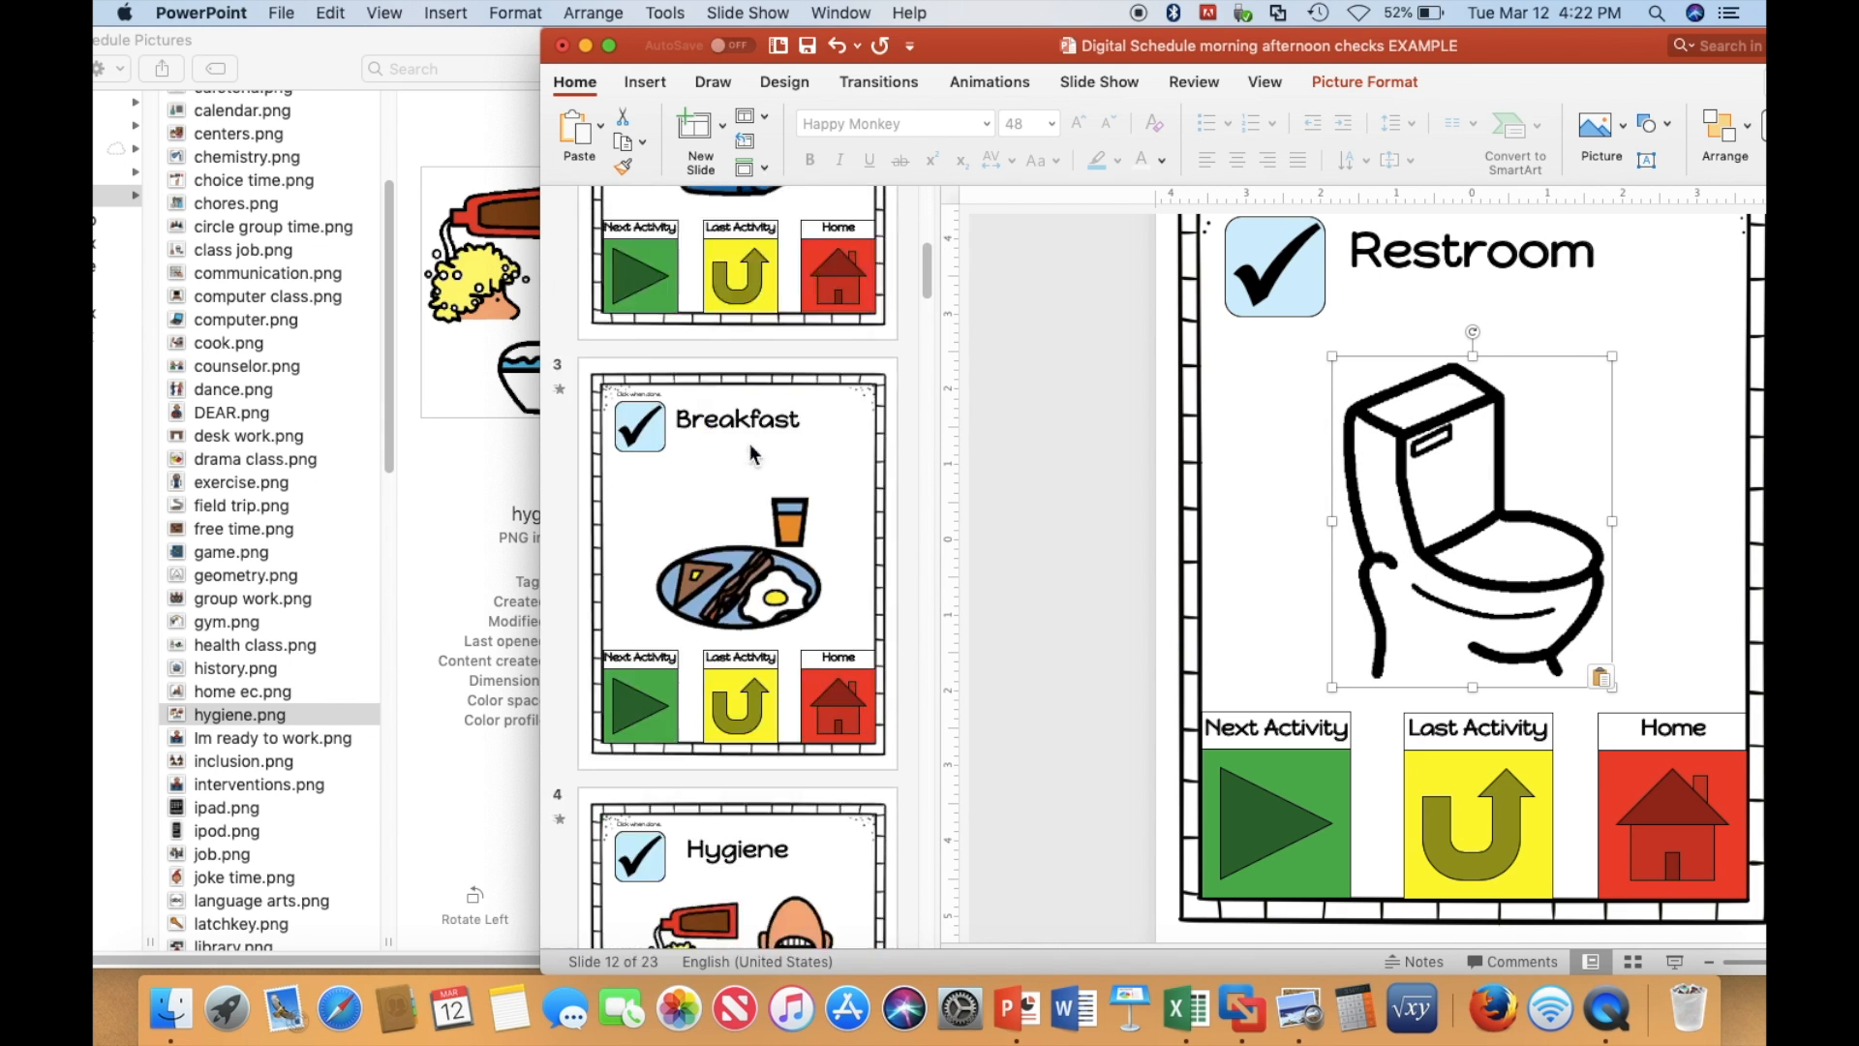
left_click(724, 585)
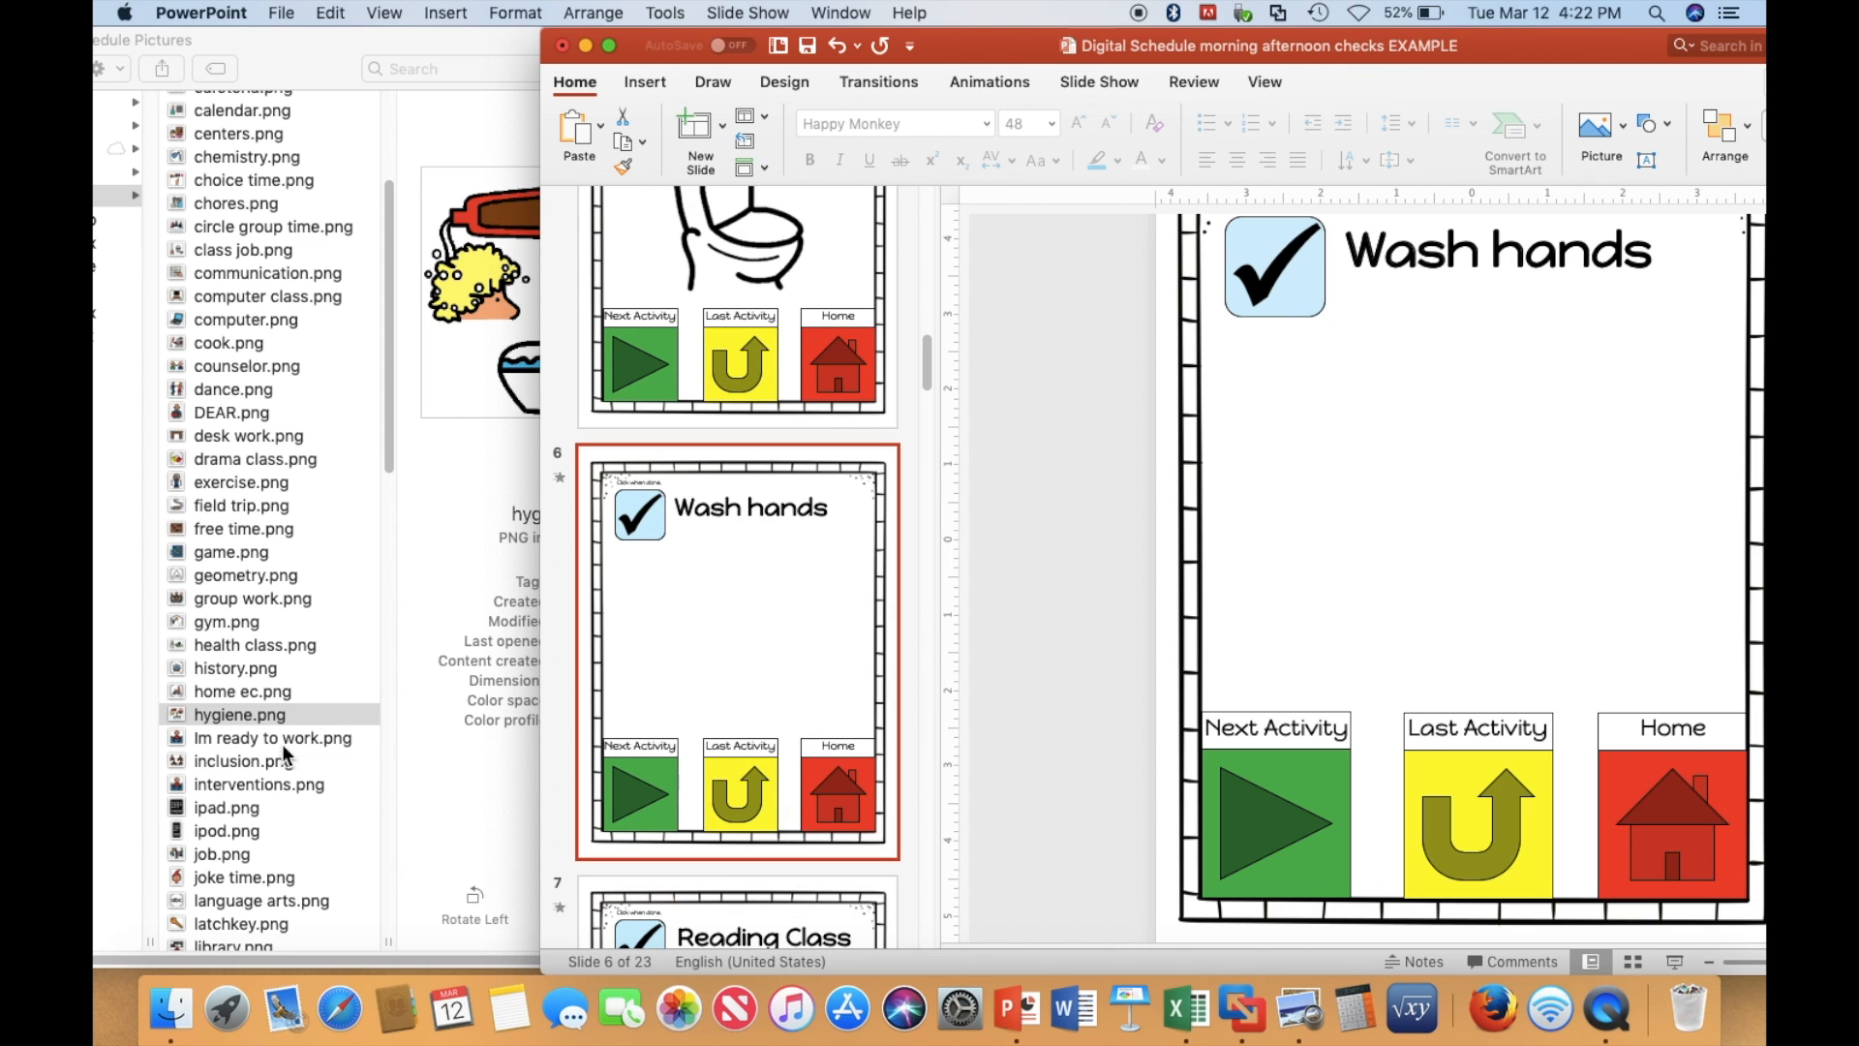
scroll(273, 760, "down", 6)
scroll(273, 760, "down", 12)
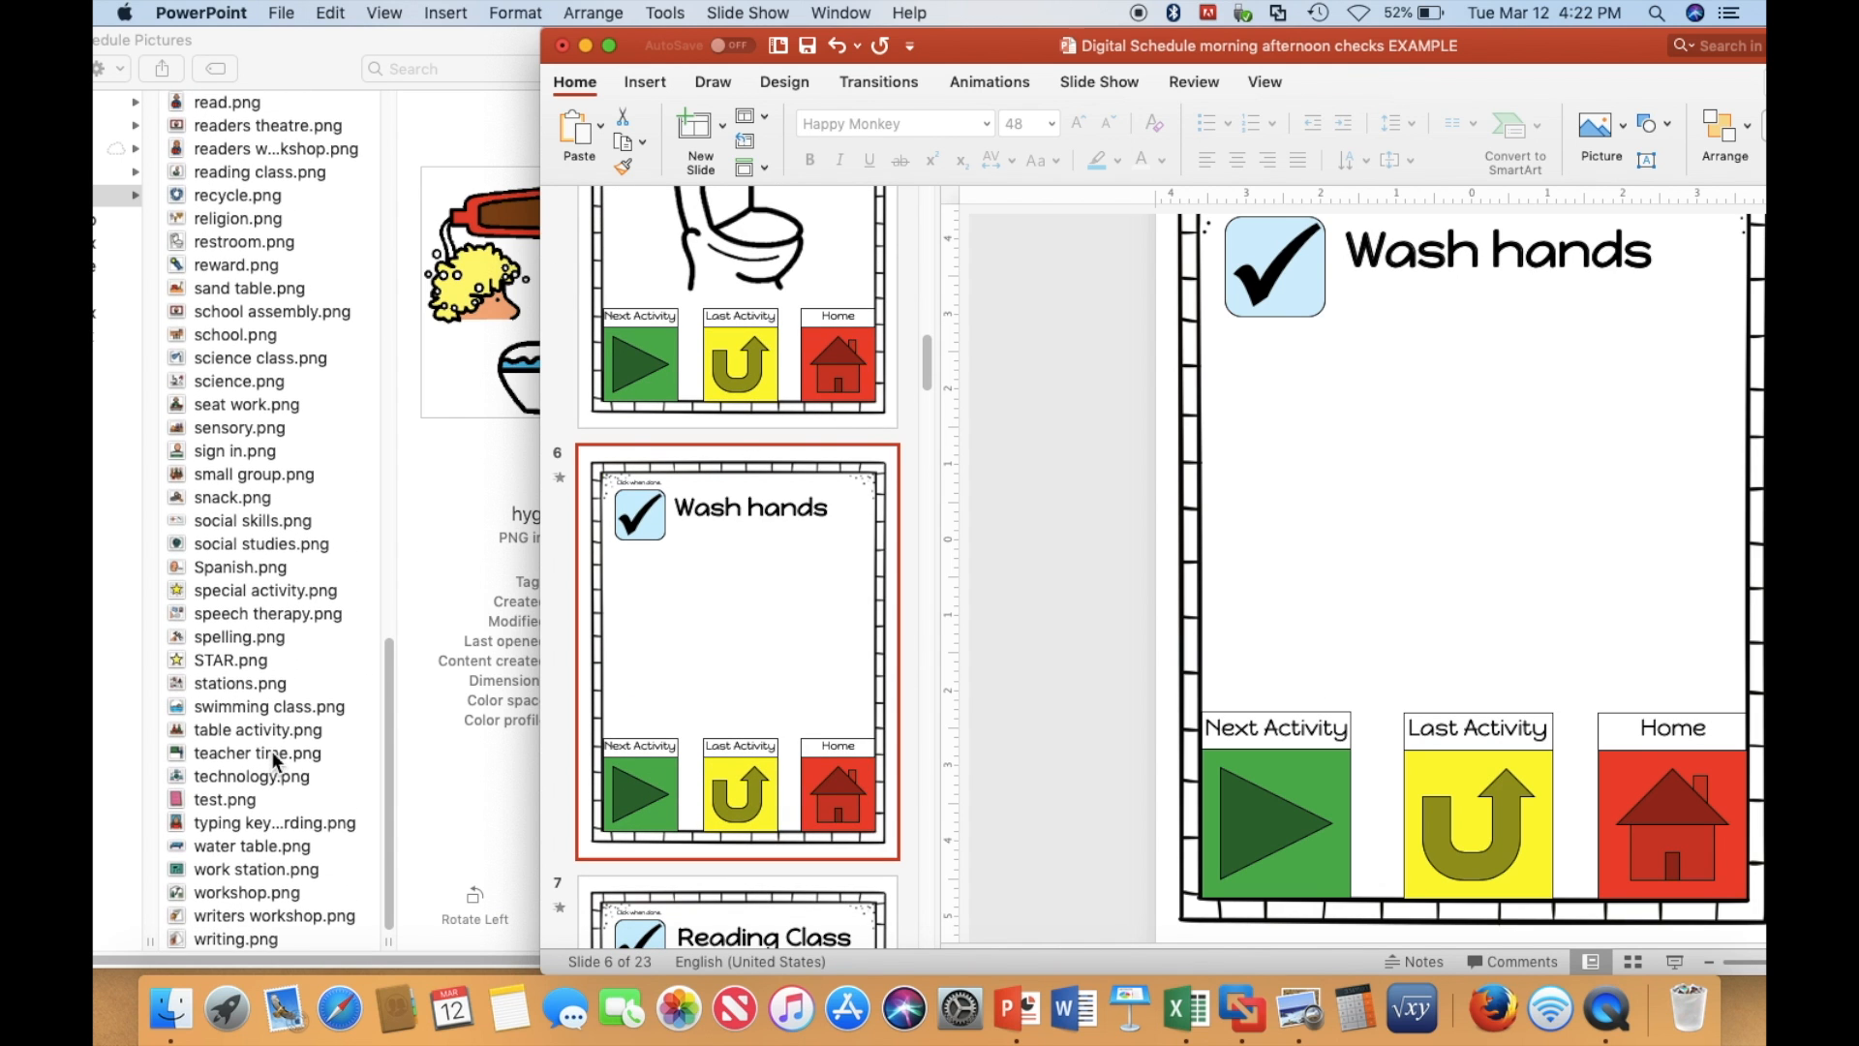
scroll(294, 738, "up", 15)
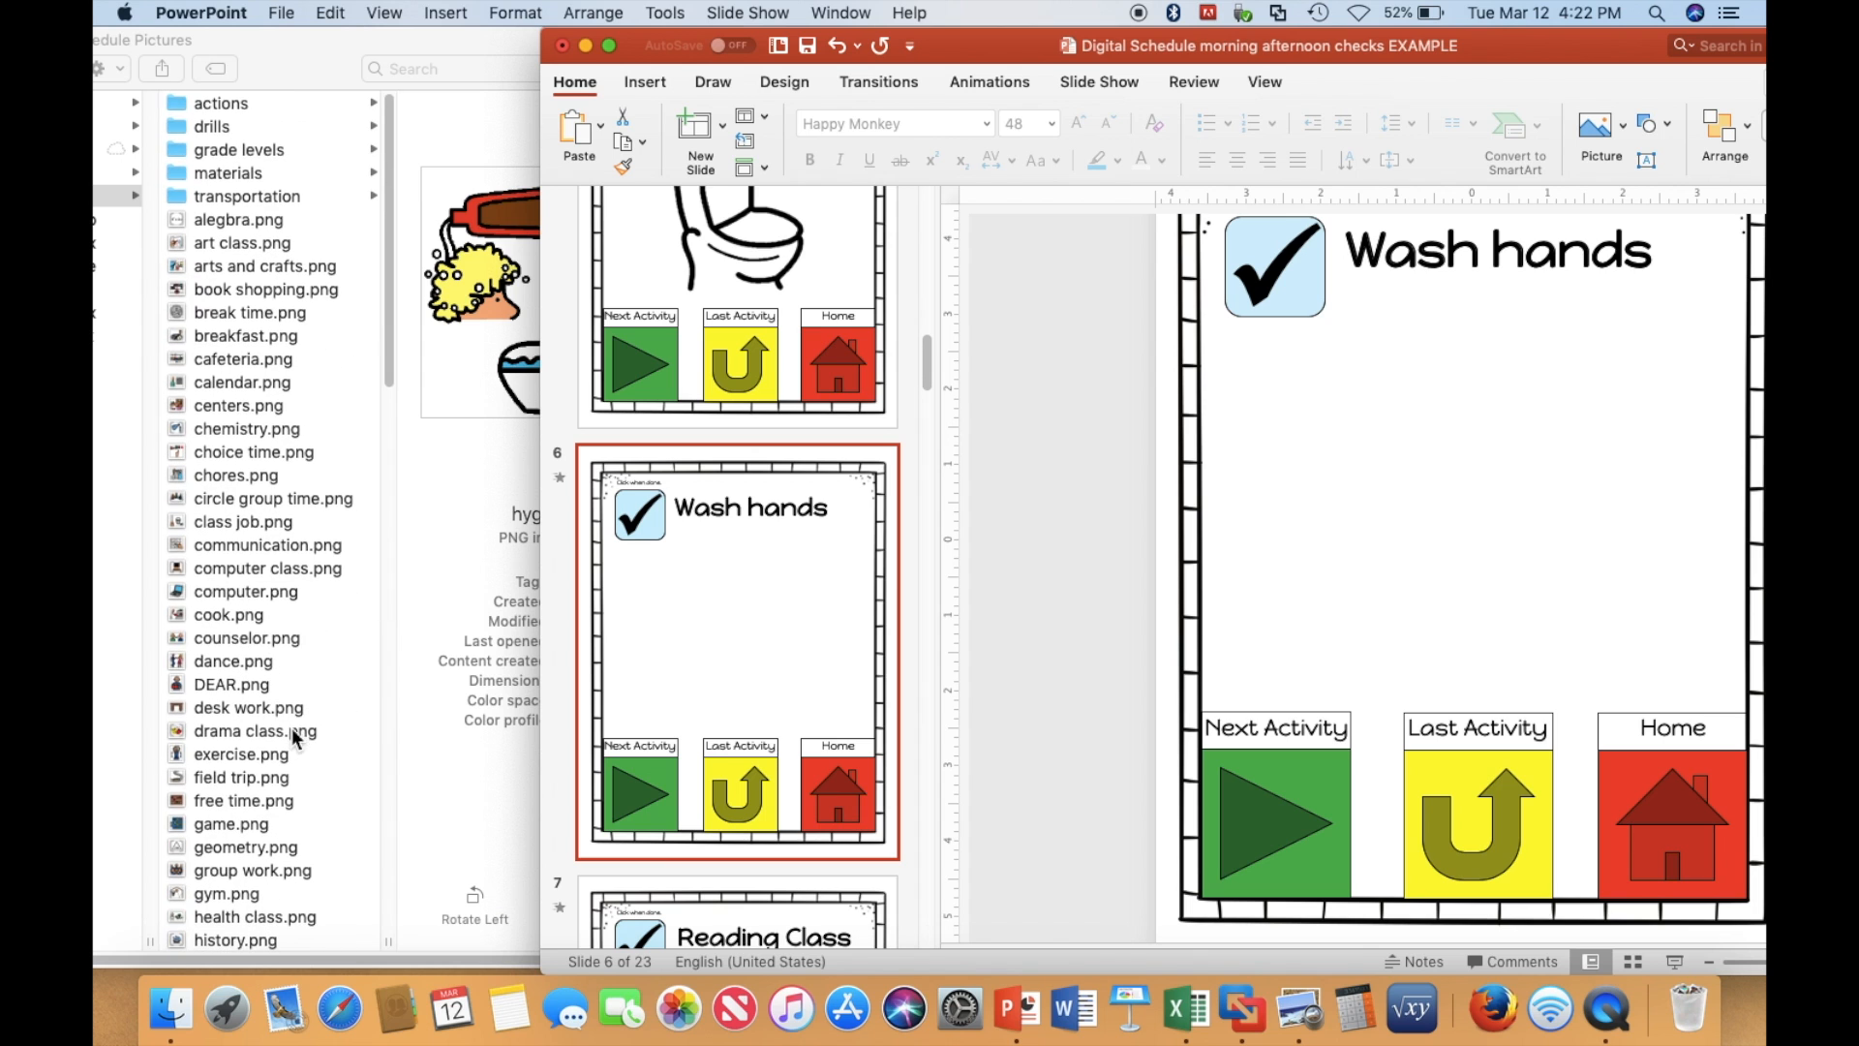
left_click(192, 195)
left_click(188, 173)
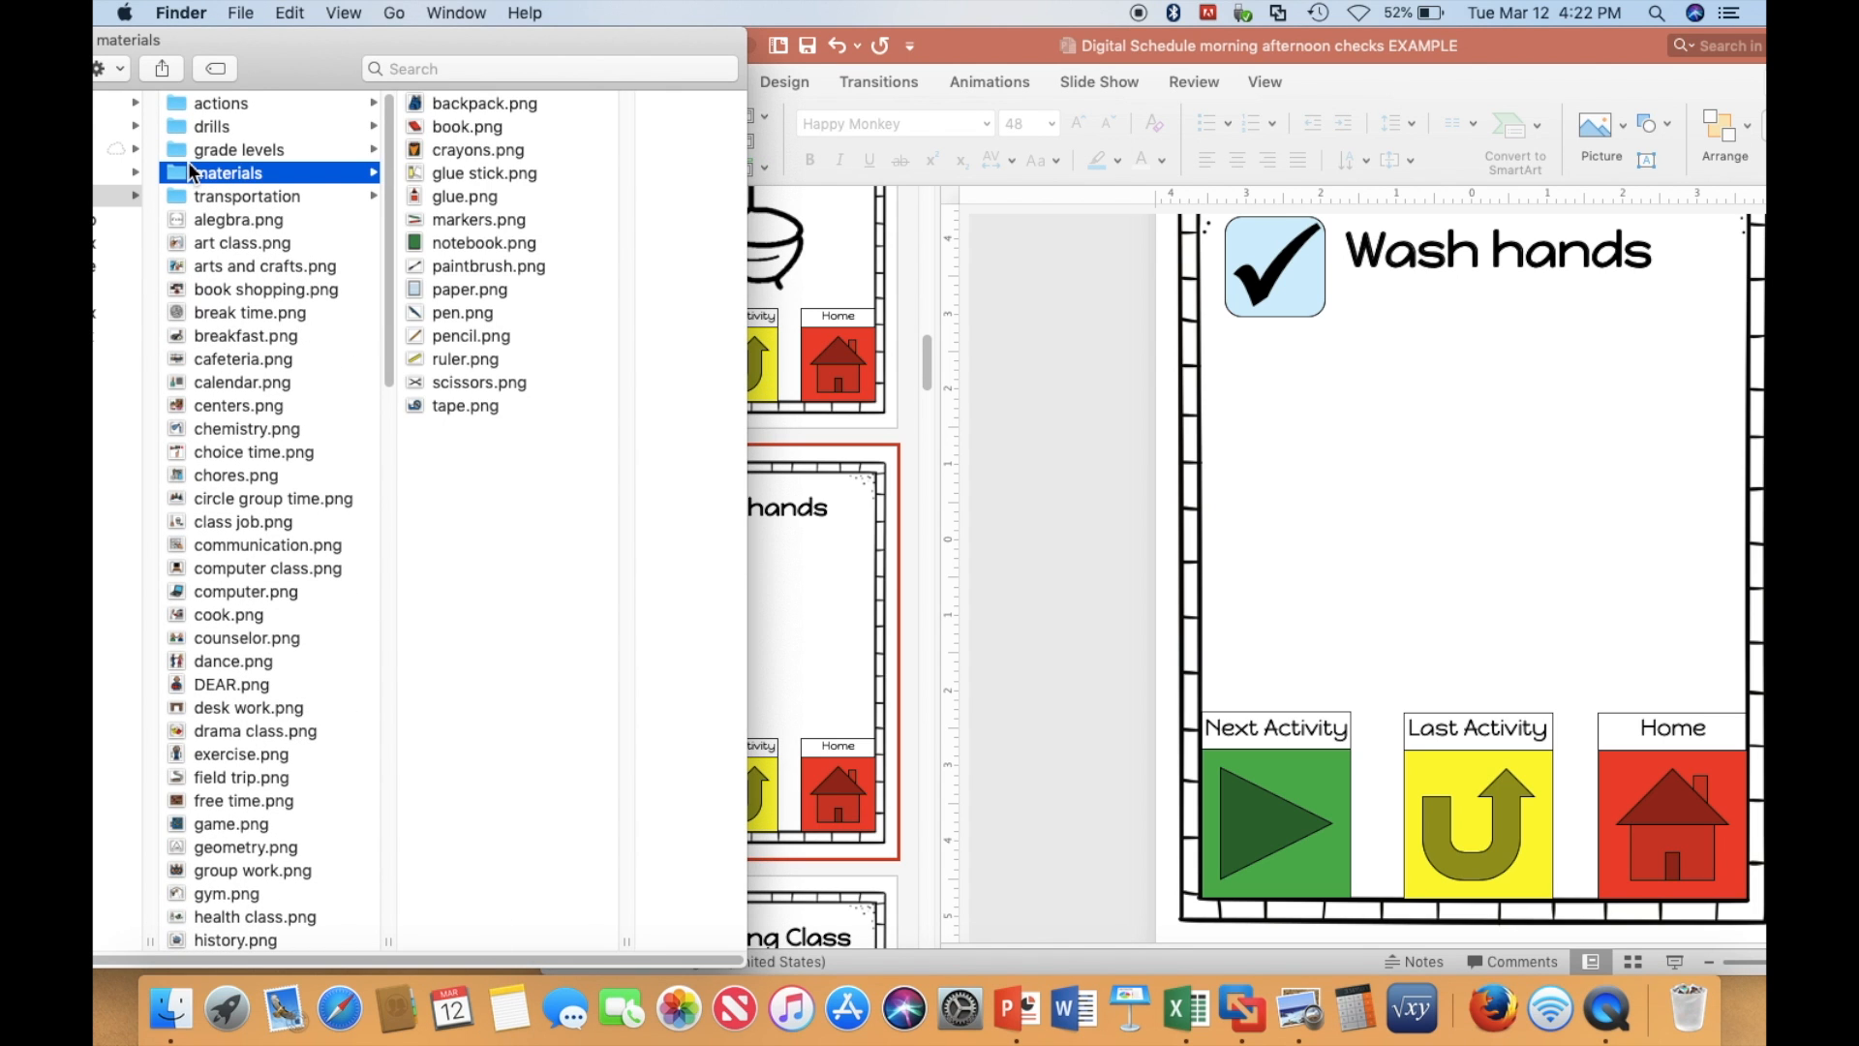
left_click(186, 146)
left_click(184, 129)
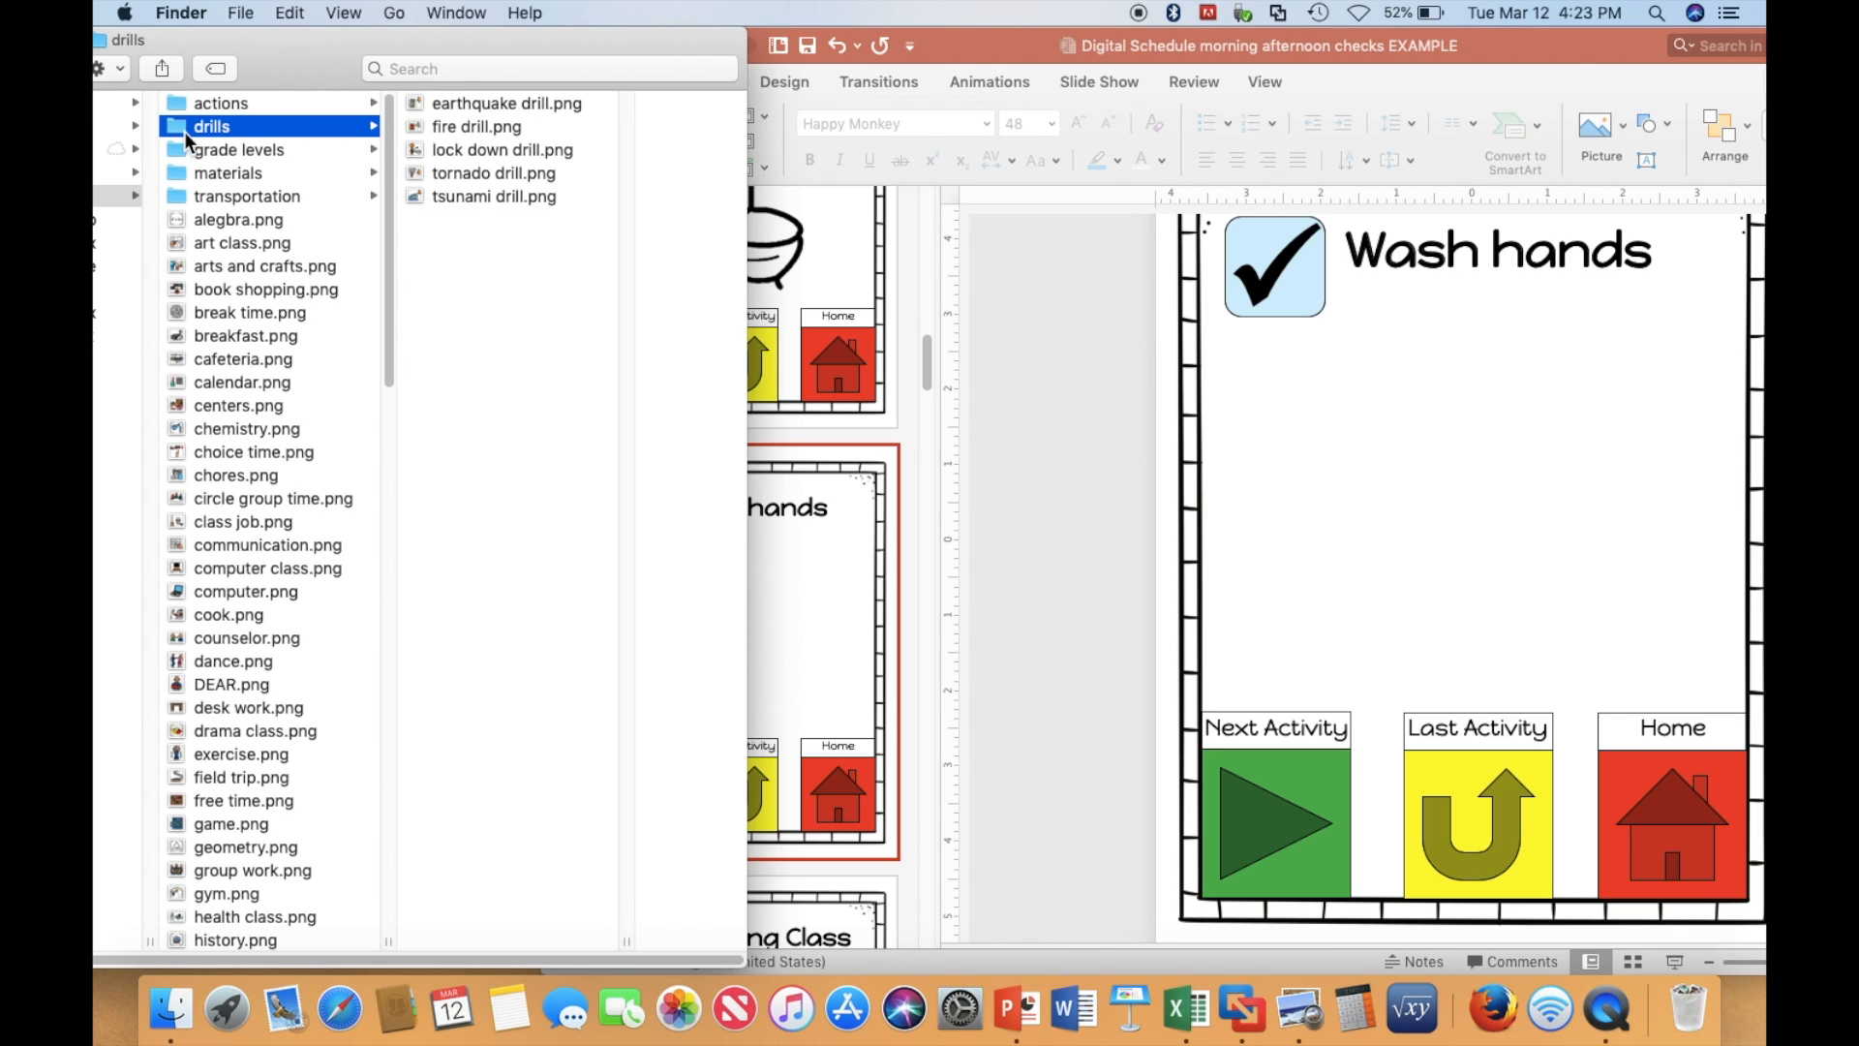
left_click(186, 101)
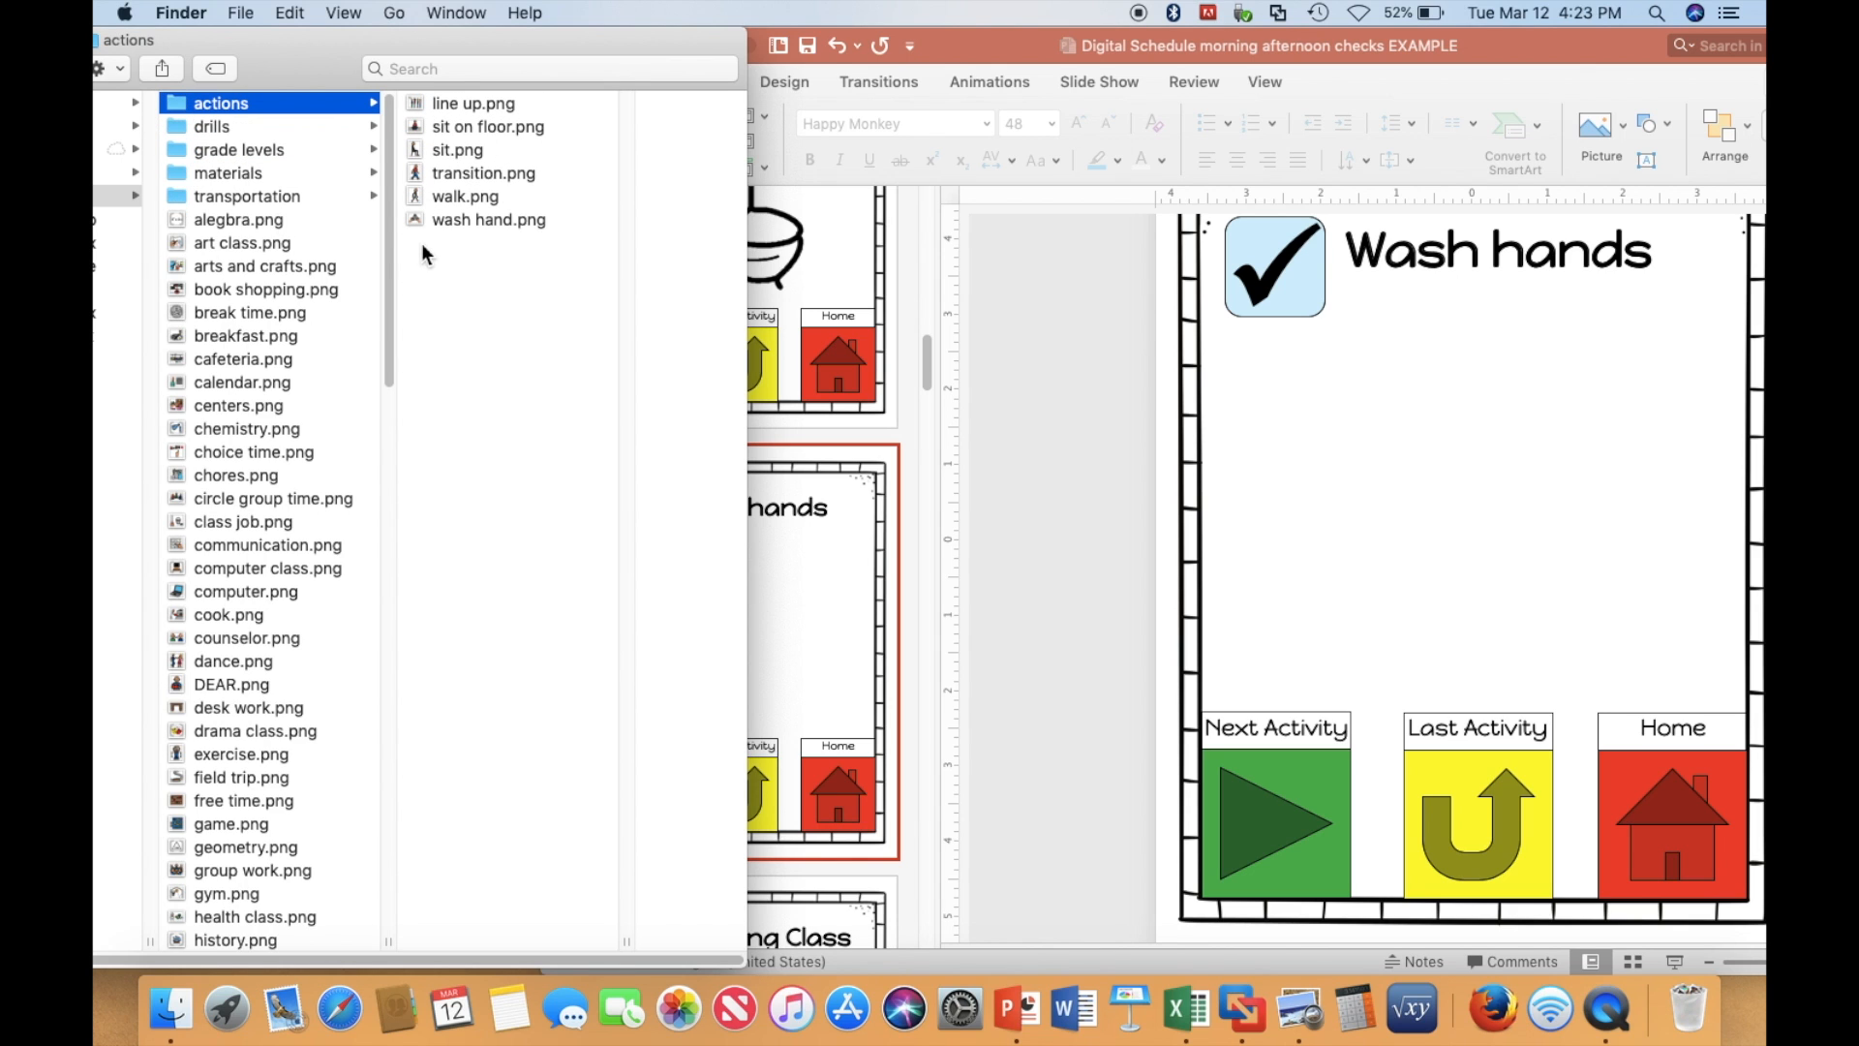
left_click_drag(415, 223, 1448, 535)
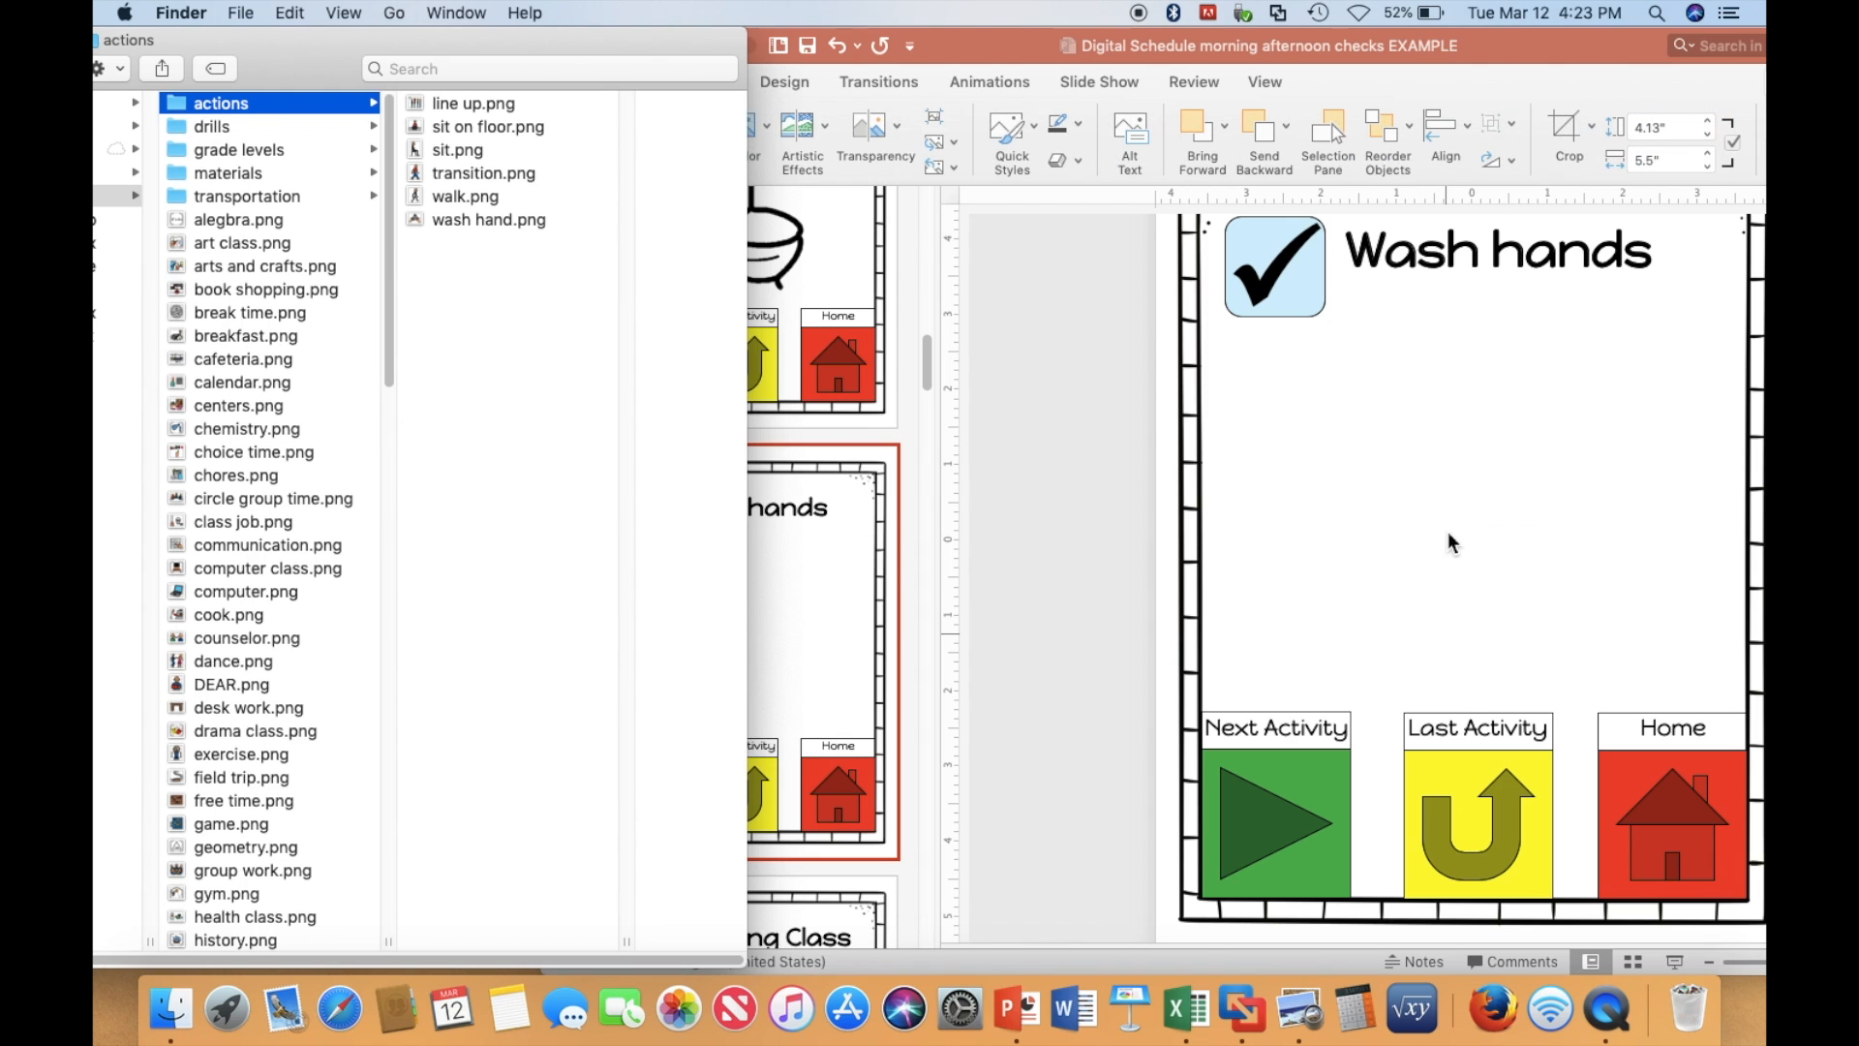
left_click(830, 664)
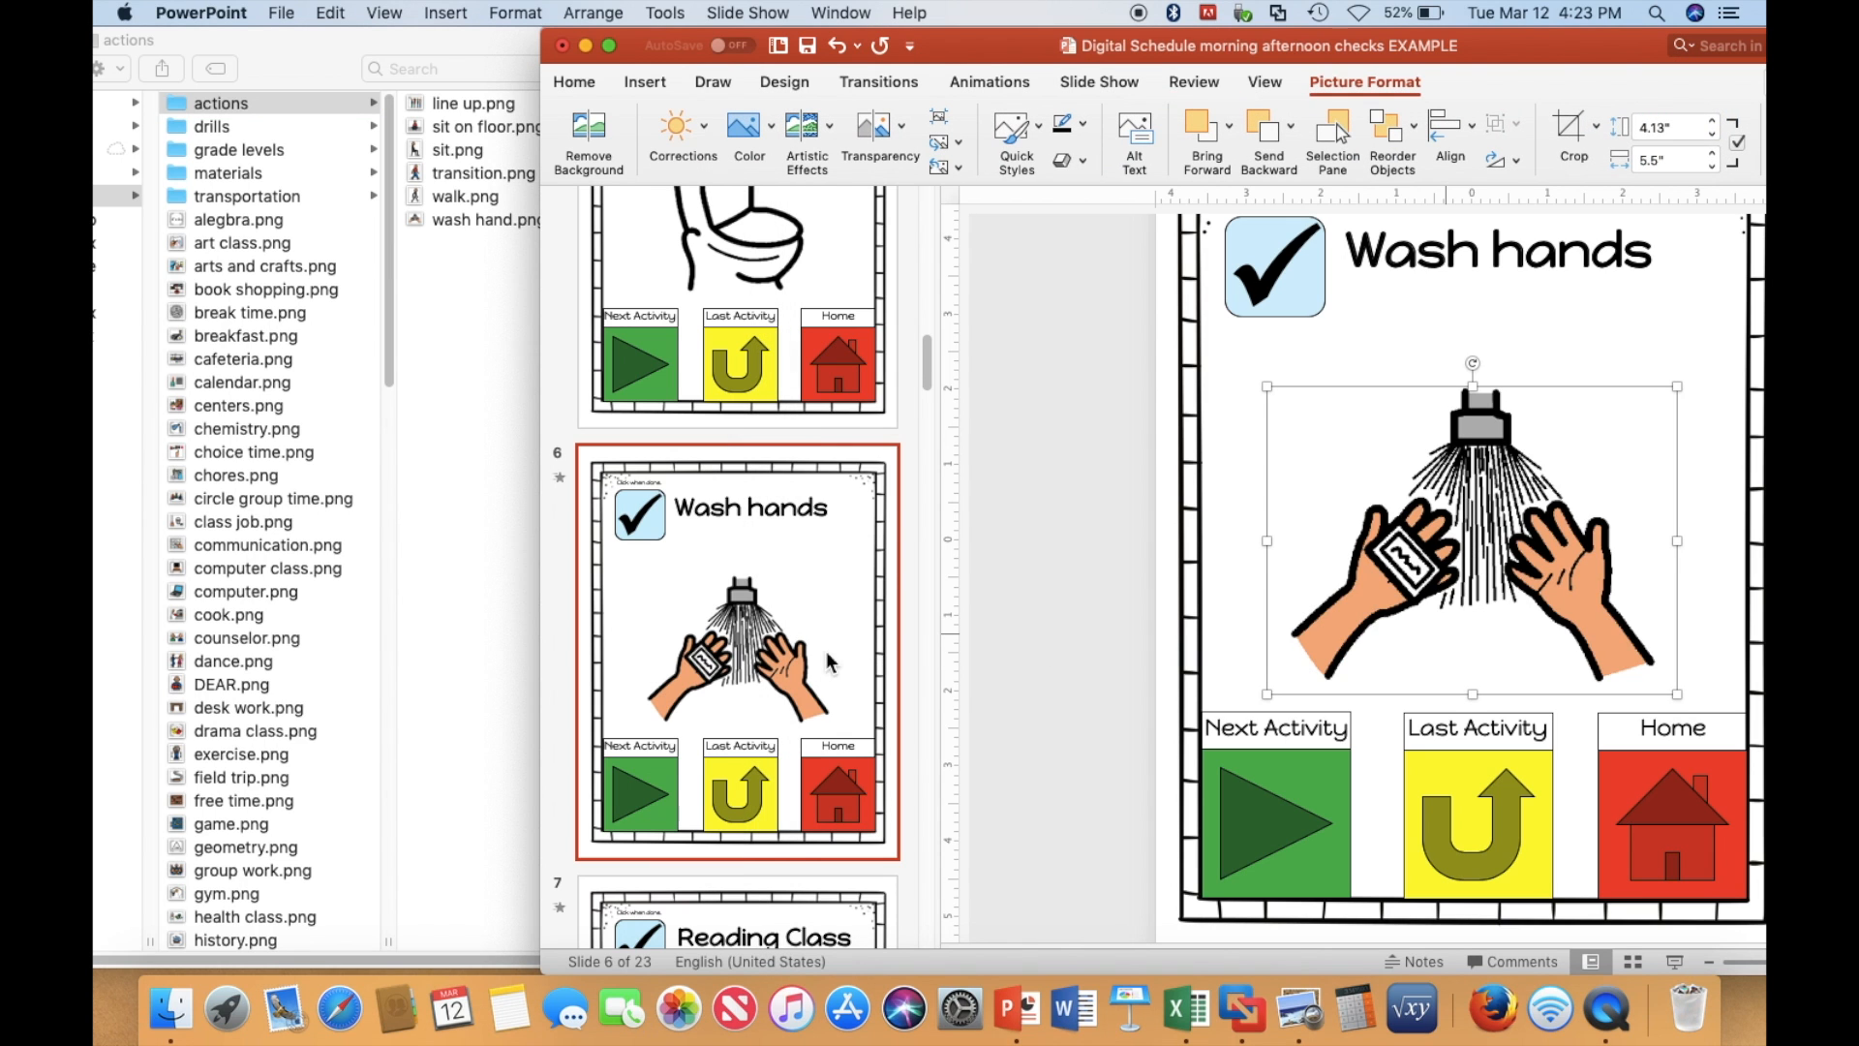
Copy the hand-washing picture from slide 6 and paste it onto the second Wash hands slide, slide 13.
right_click(1547, 579)
left_click(1394, 431)
scroll(752, 682, "down", 10)
scroll(751, 682, "down", 15)
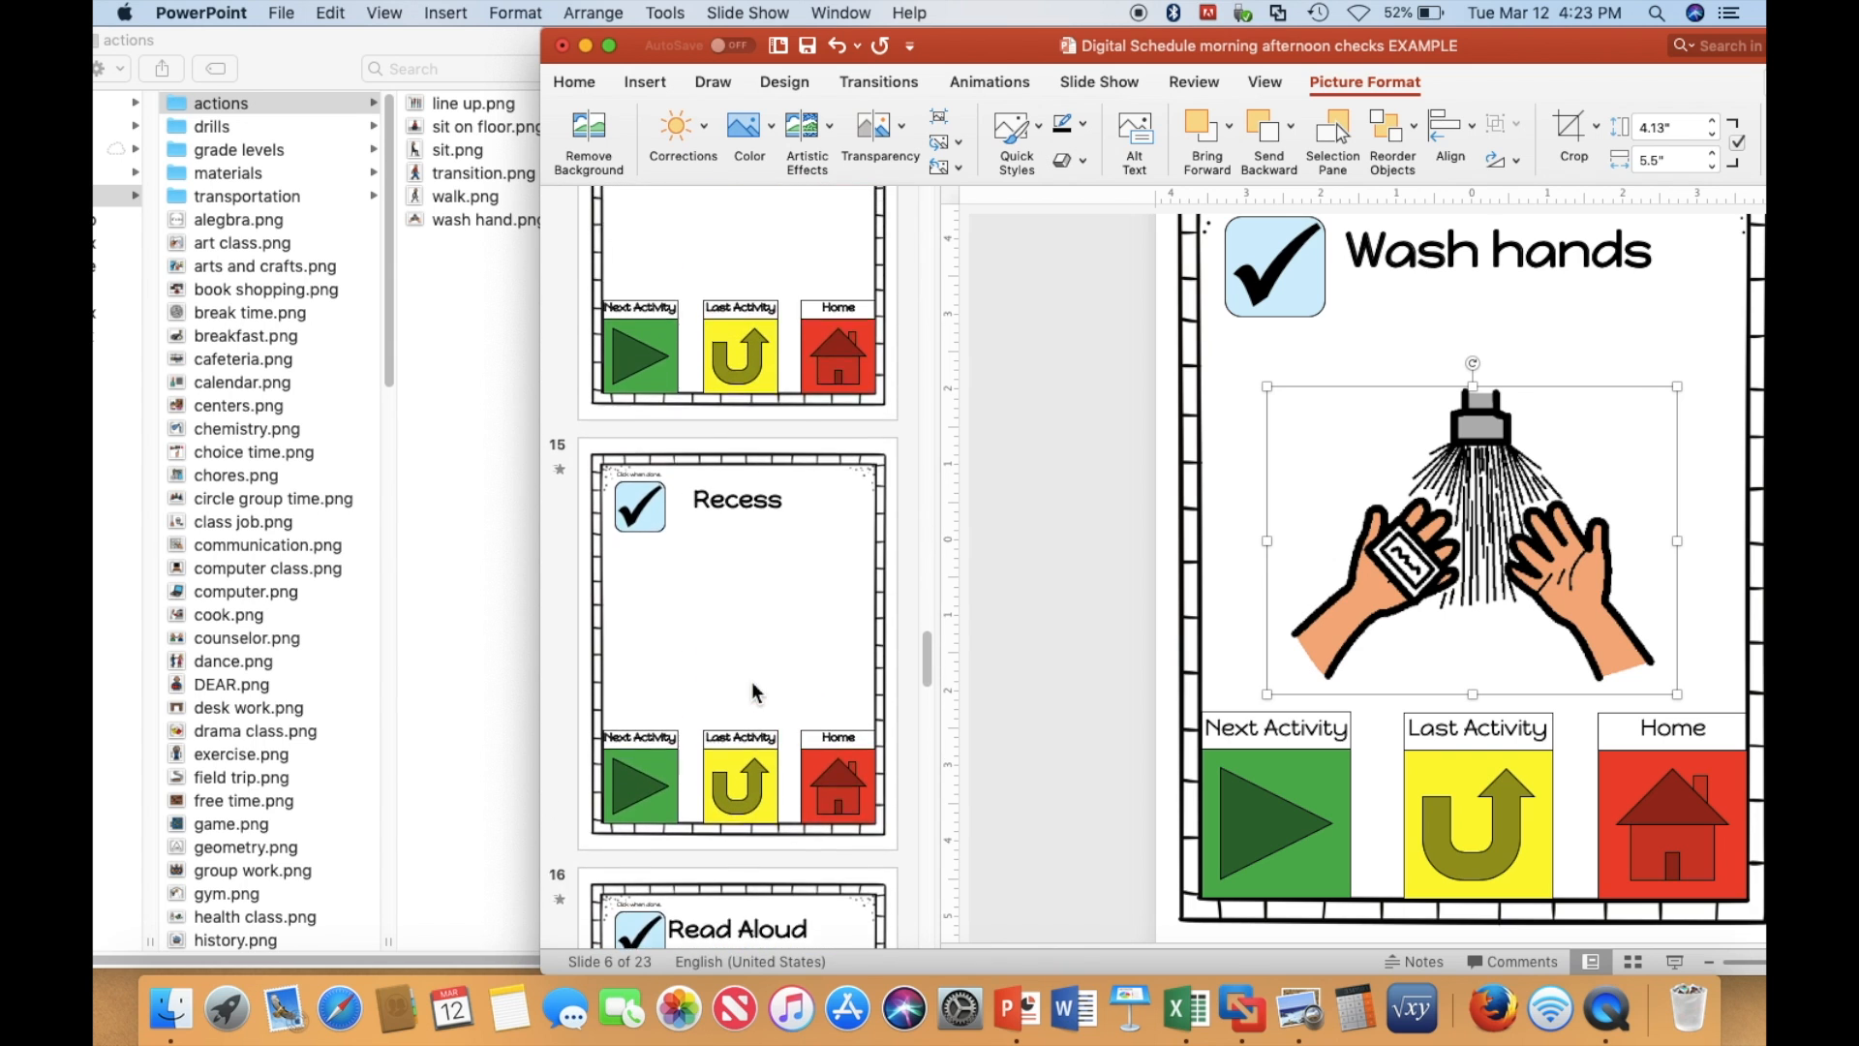
scroll(742, 637, "up", 5)
left_click(746, 496)
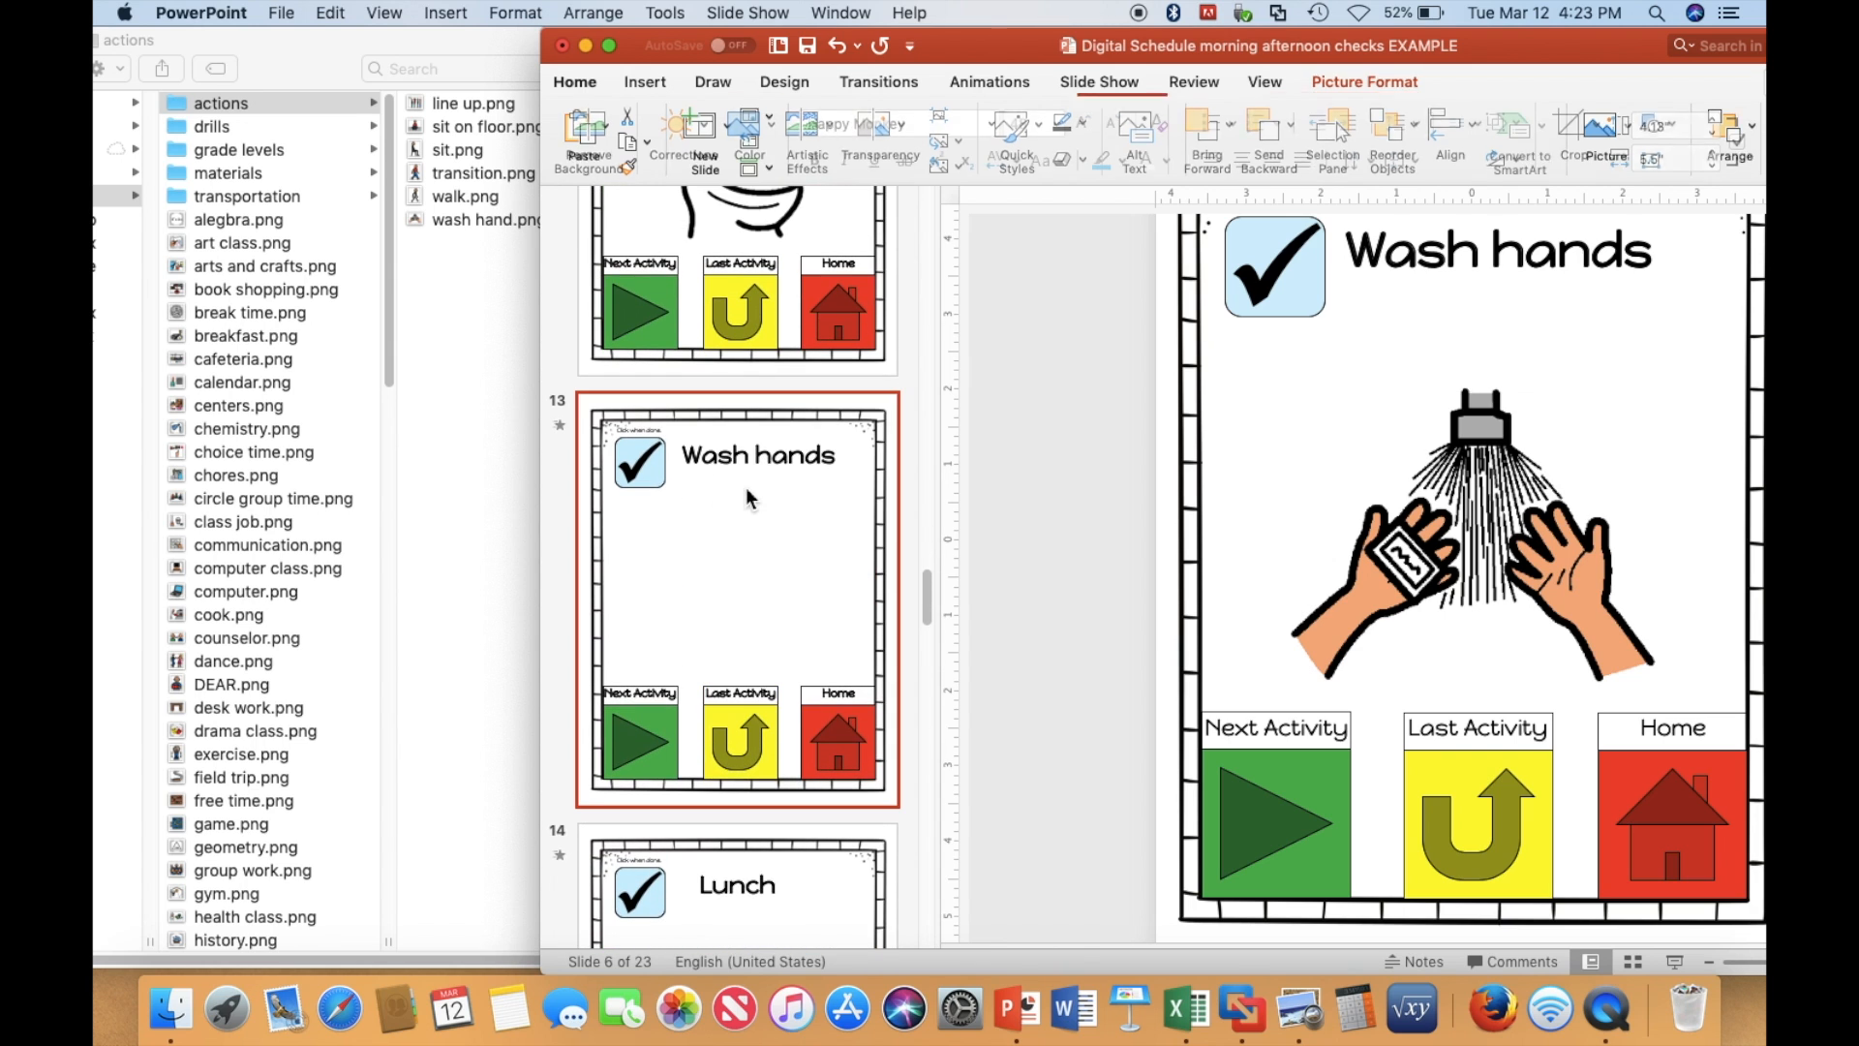
key("super+v")
Add reading class.png from the Schedule Pictures folder to slide 7, Reading Class.
scroll(767, 213, "up", 15)
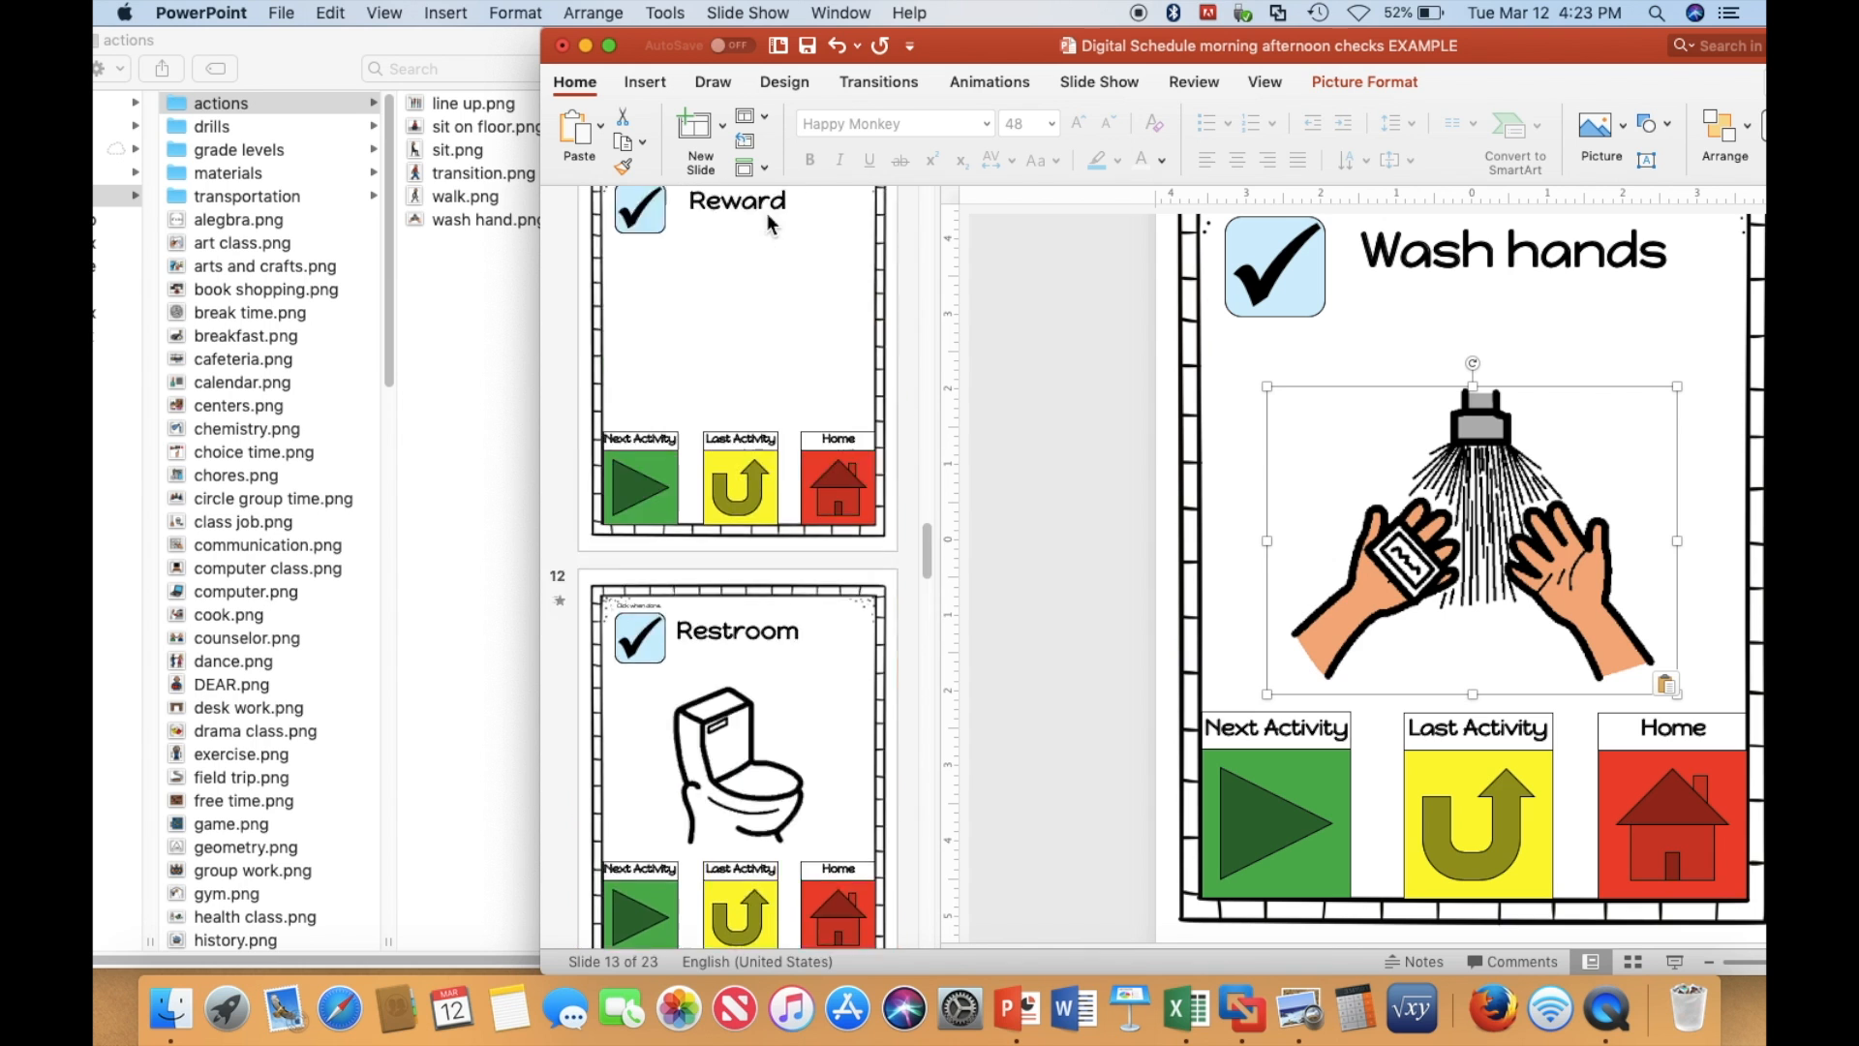
scroll(767, 213, "up", 5)
scroll(766, 213, "down", 5)
left_click(739, 514)
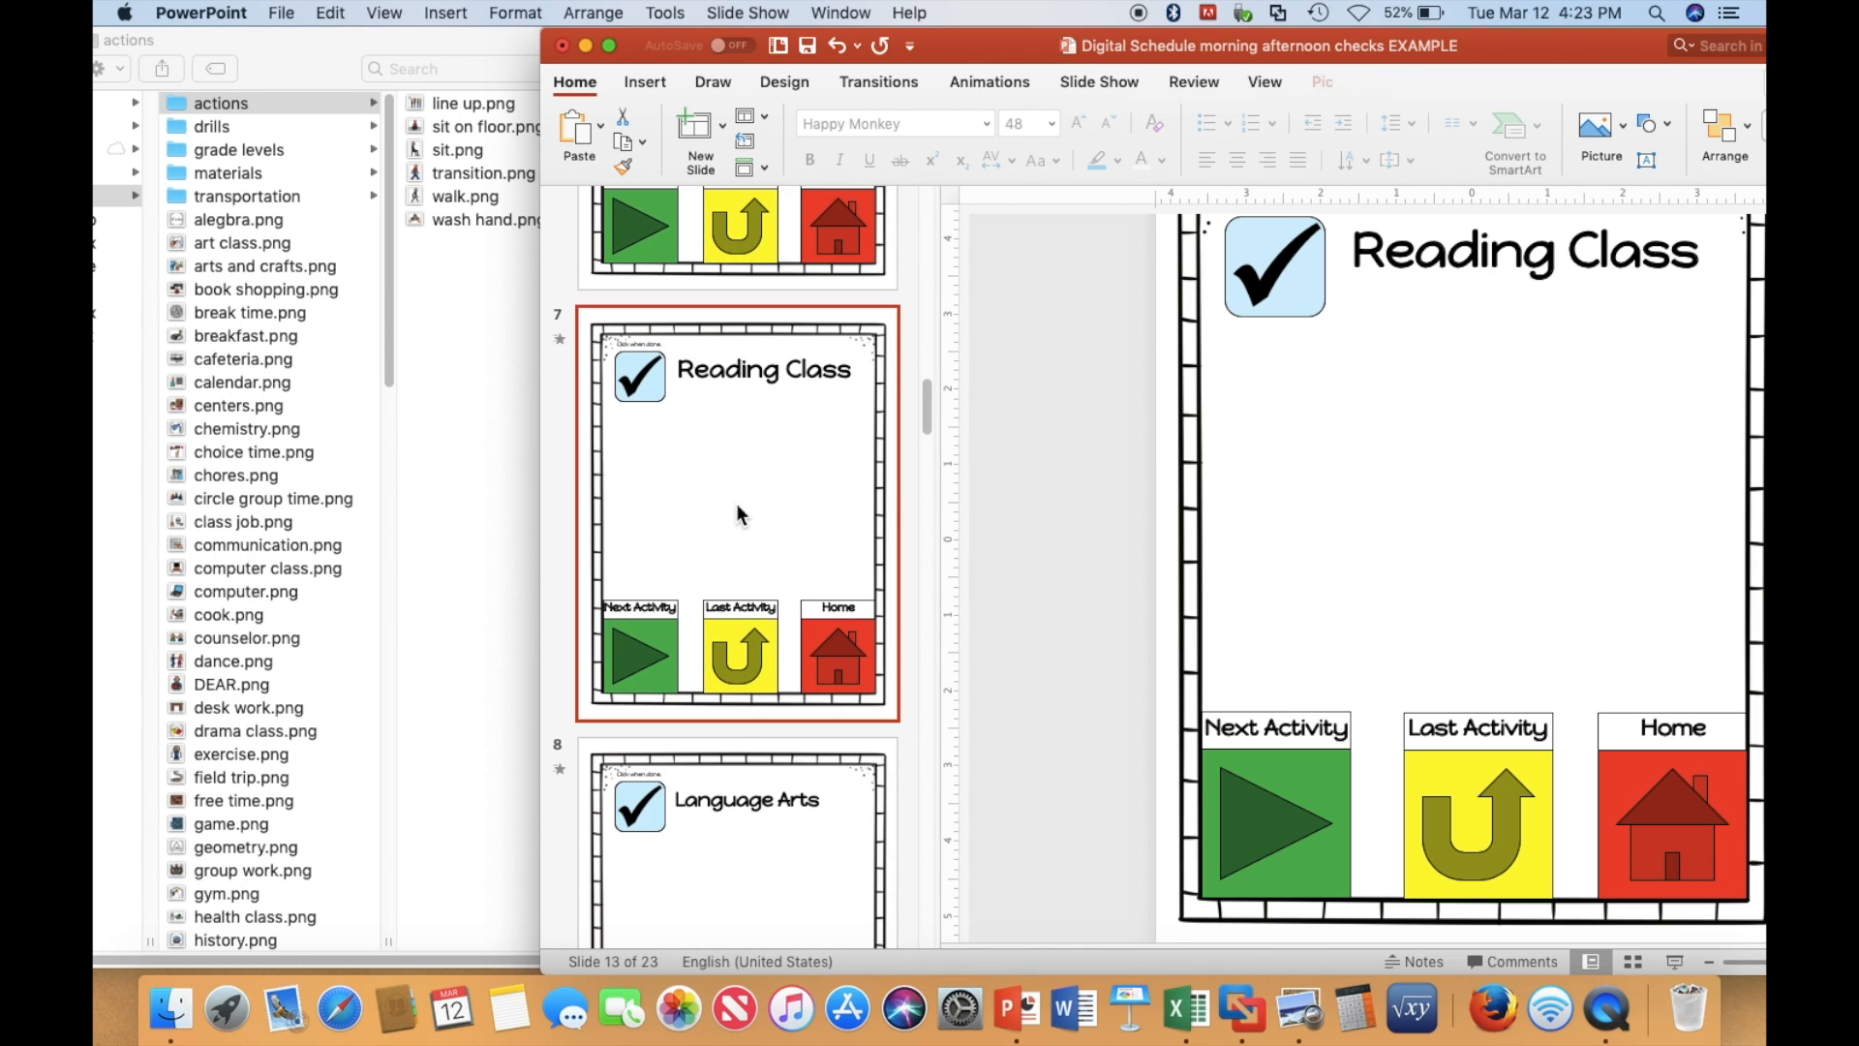
scroll(293, 714, "down", 10)
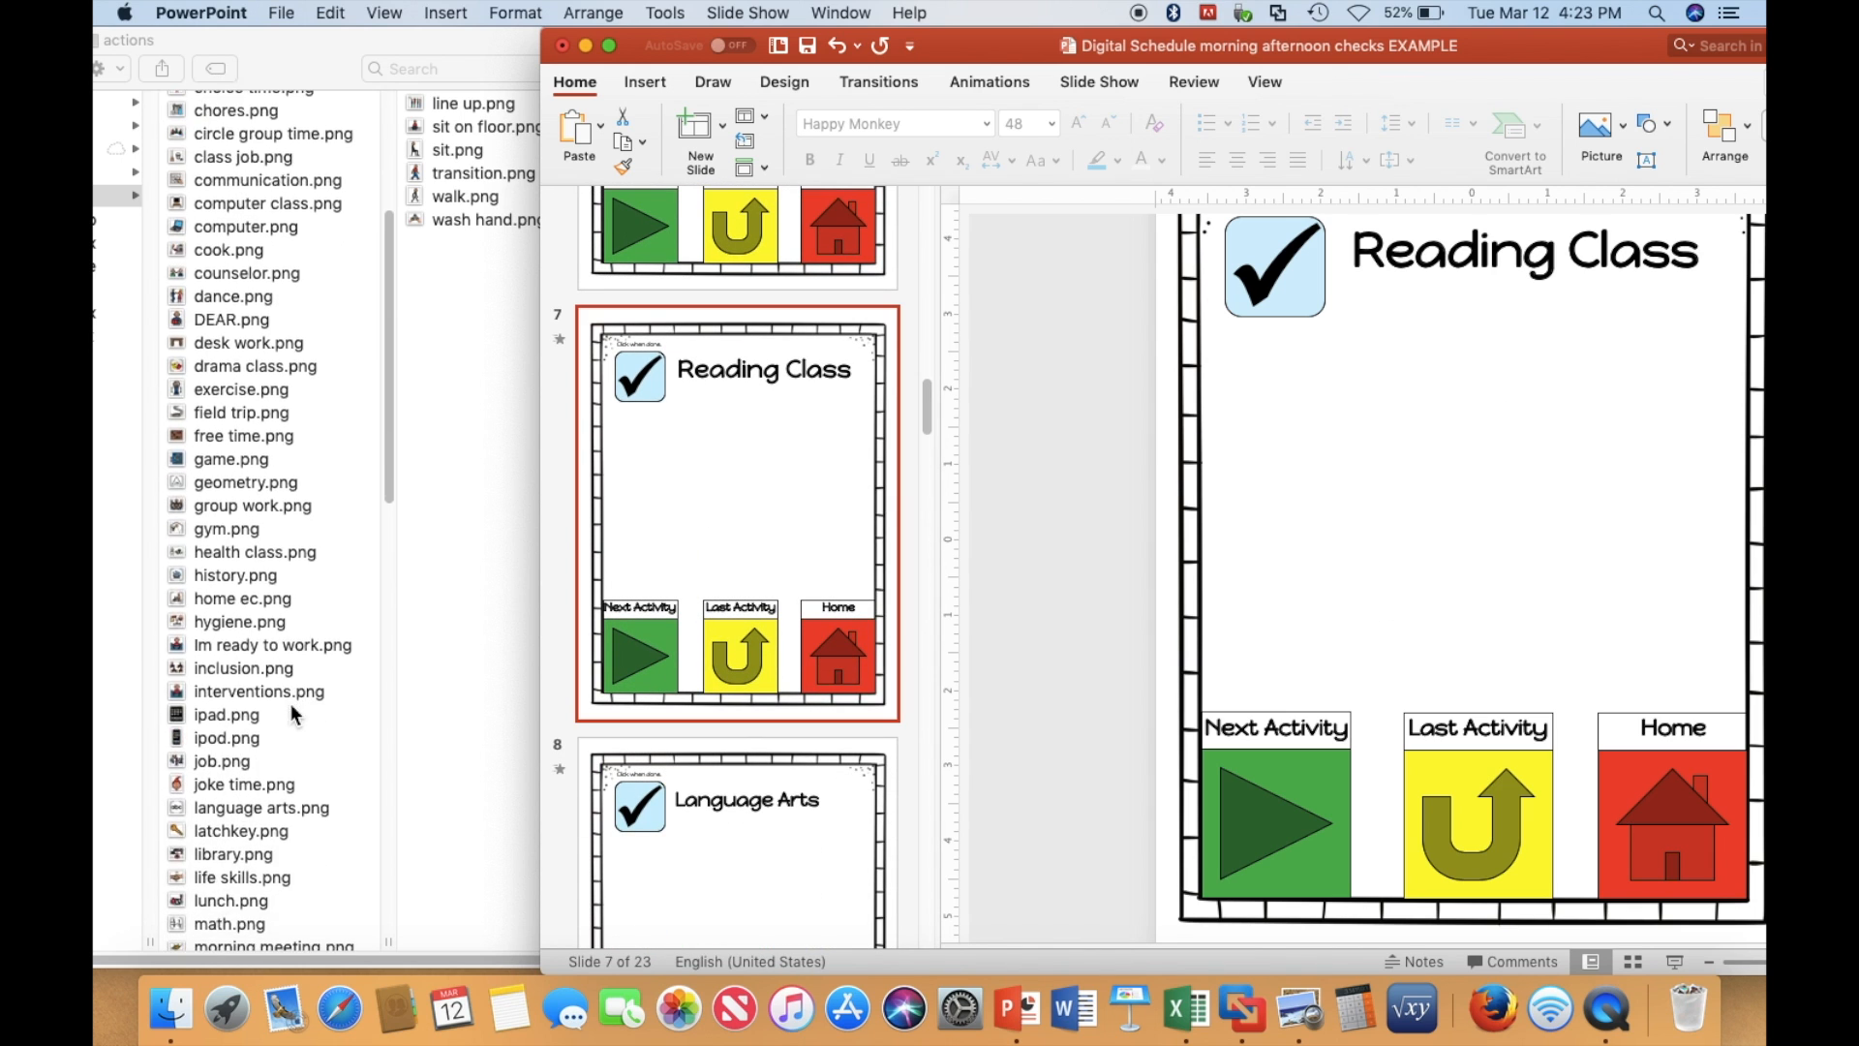
scroll(293, 714, "down", 5)
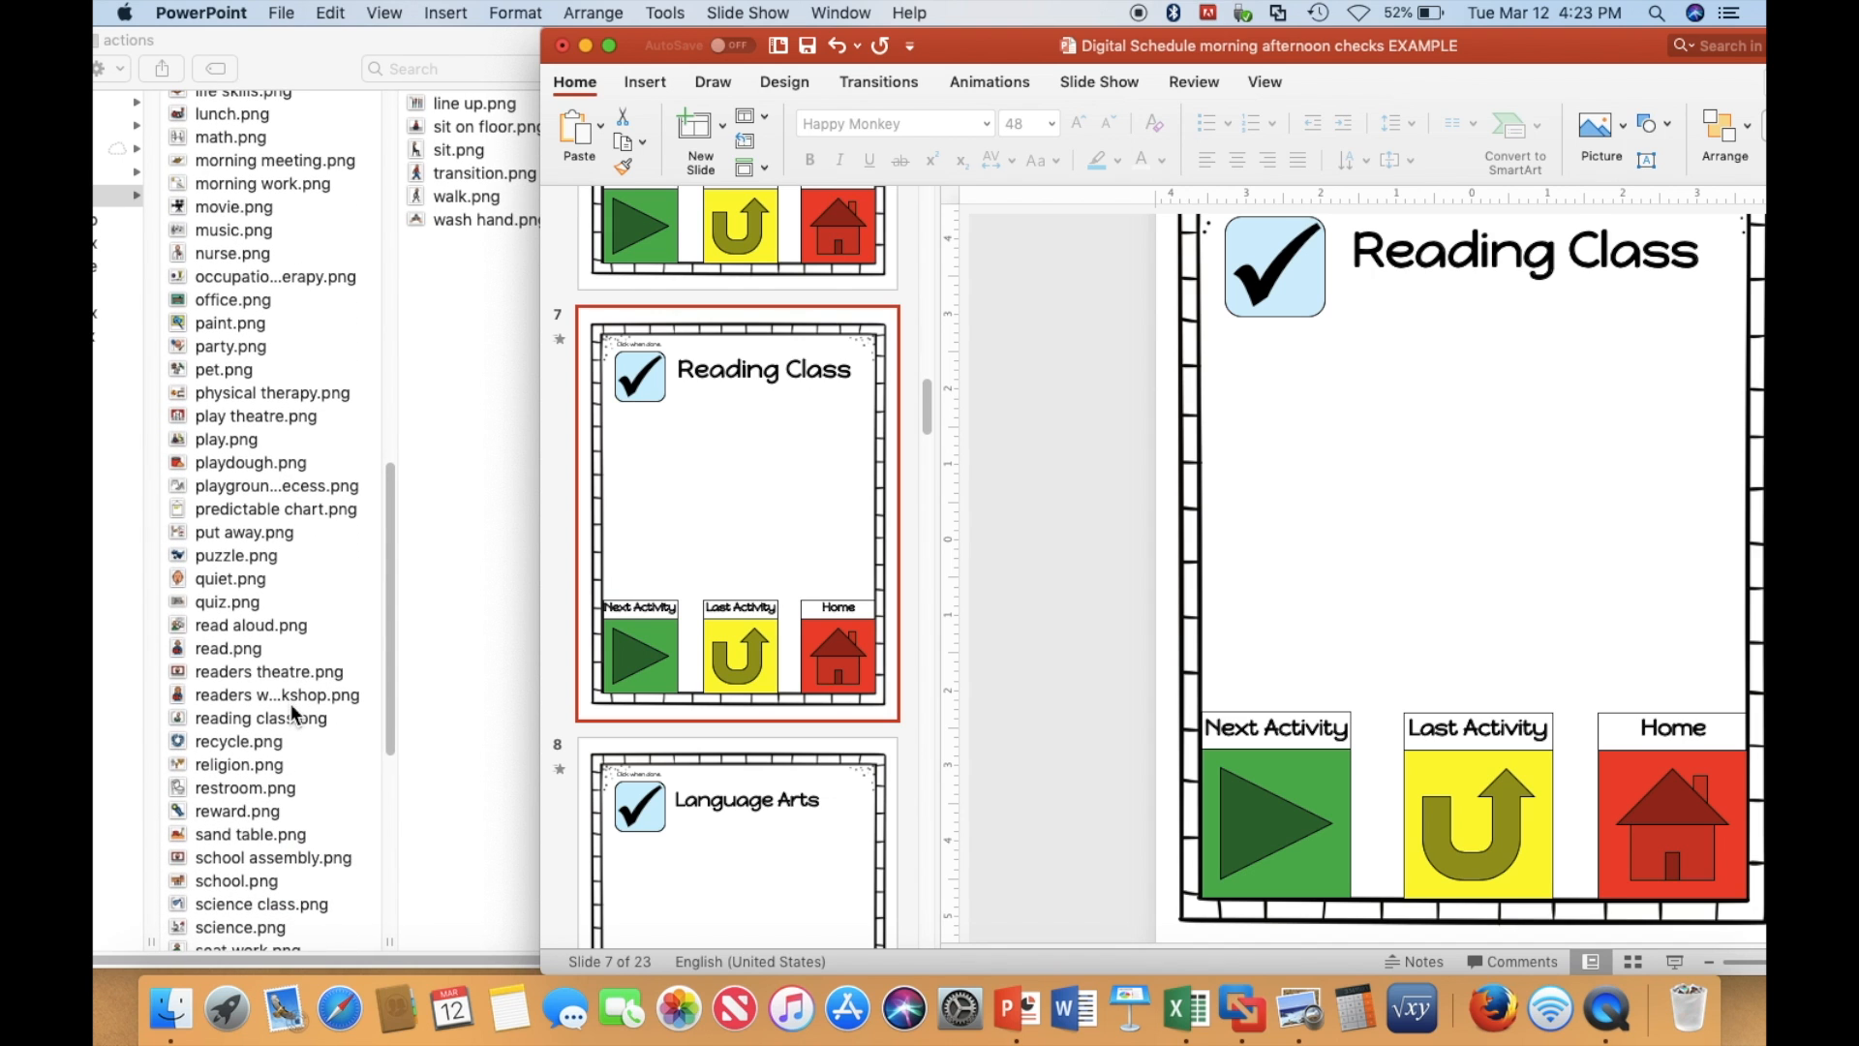
left_click(205, 718)
left_click(230, 717)
left_click_drag(189, 721, 1740, 575)
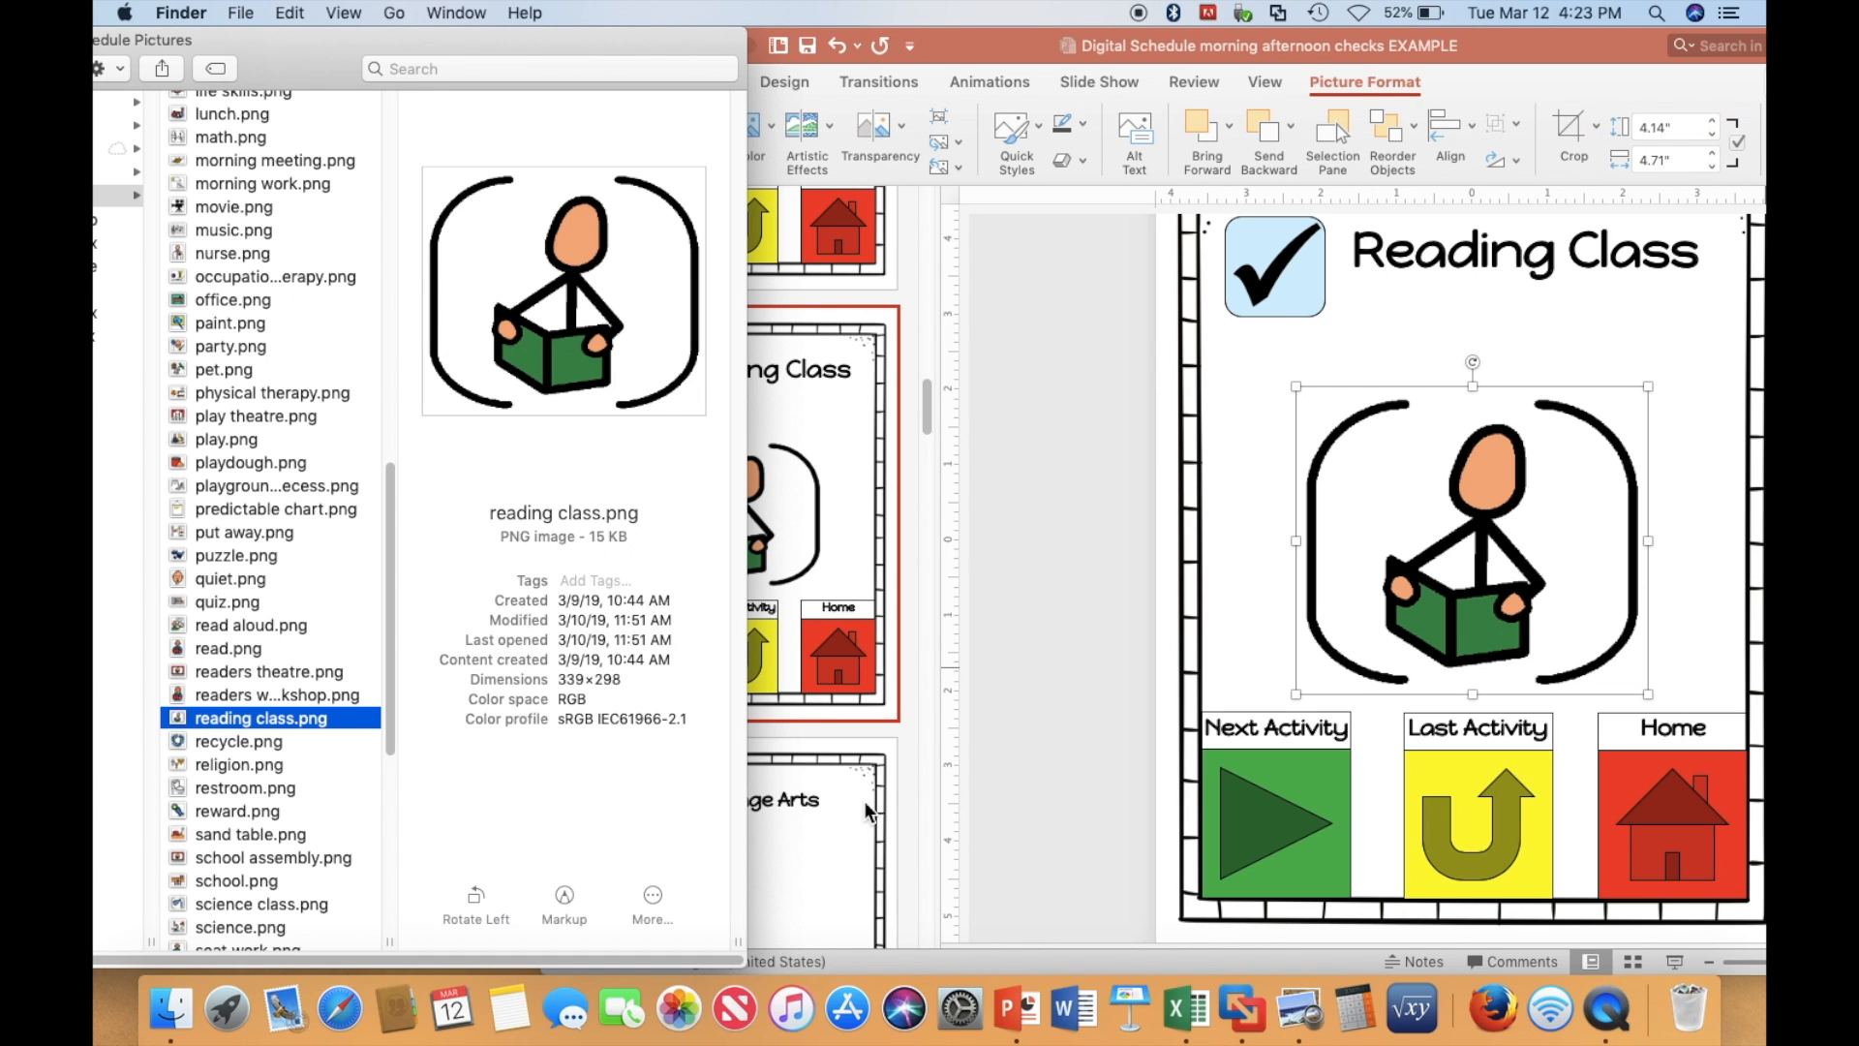
Add language arts.png from the Schedule Pictures folder to slide 8, Language Arts.
left_click(852, 816)
left_click(850, 819)
scroll(340, 369, "up", 5)
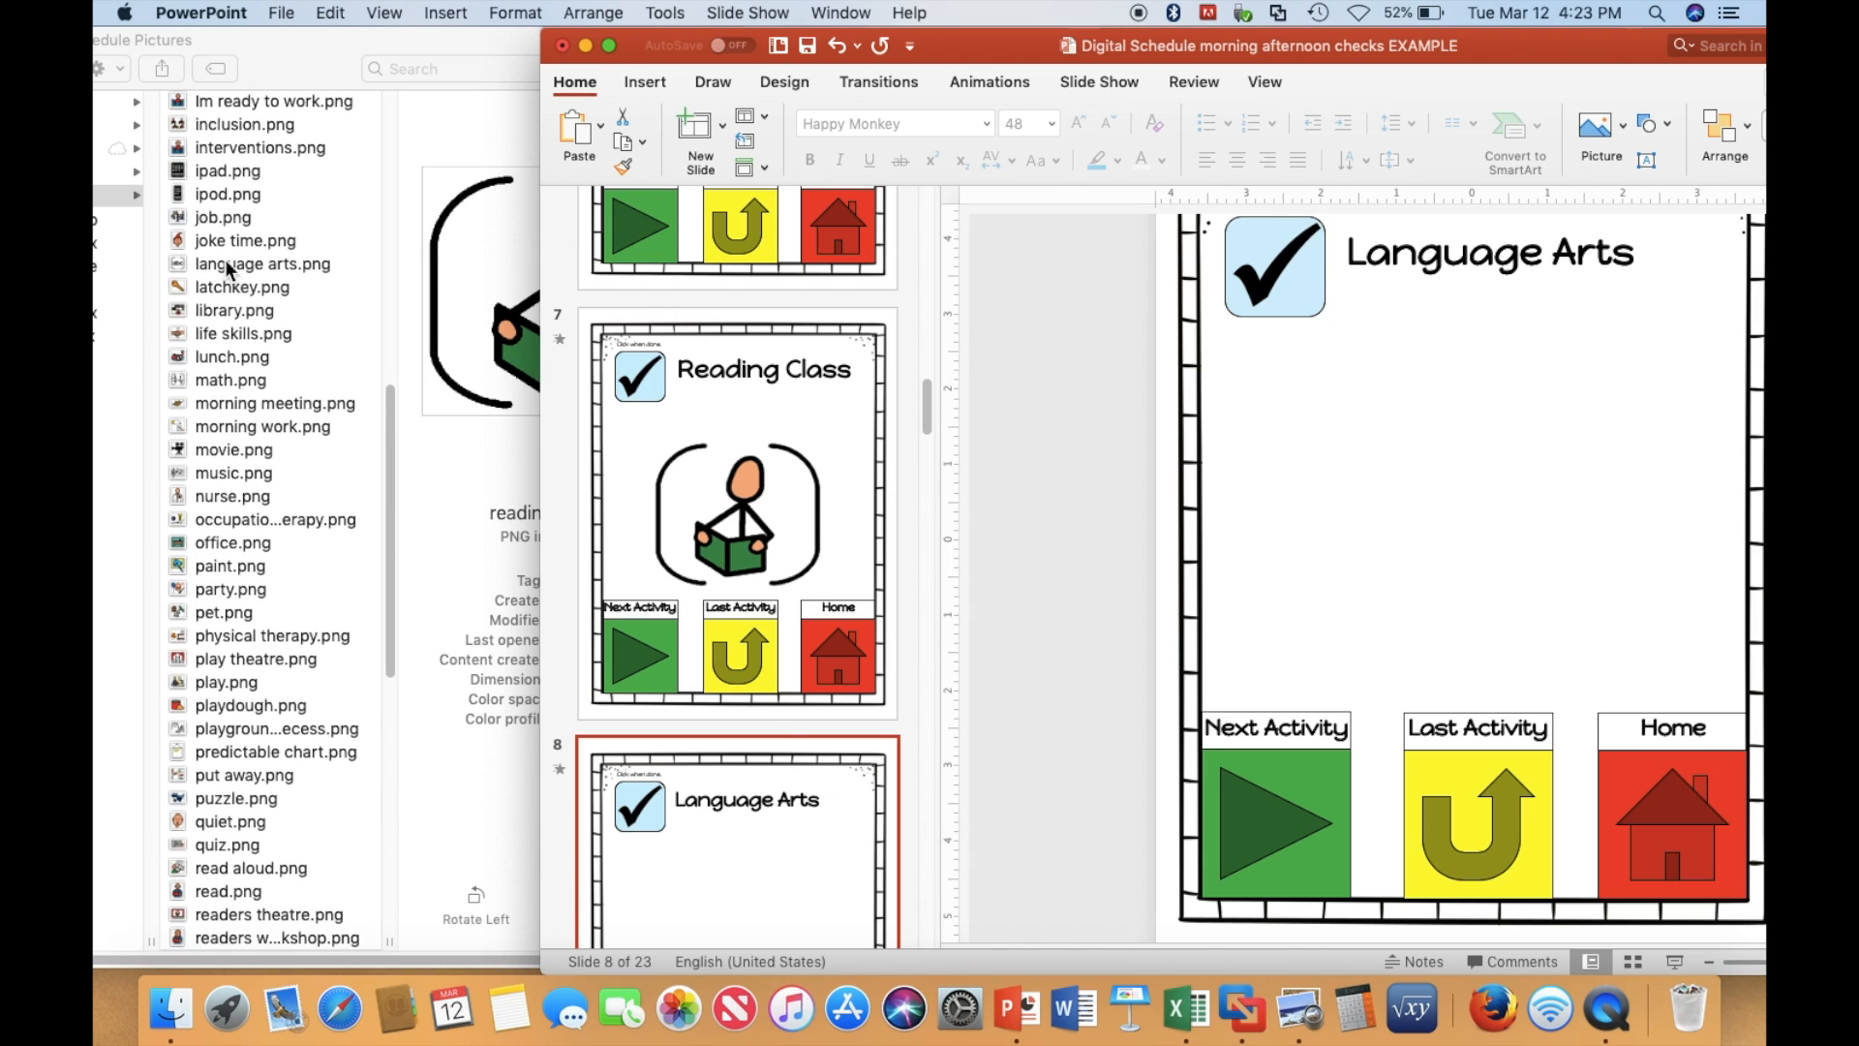
left_click(227, 269)
left_click(226, 265)
left_click_drag(227, 266, 1410, 381)
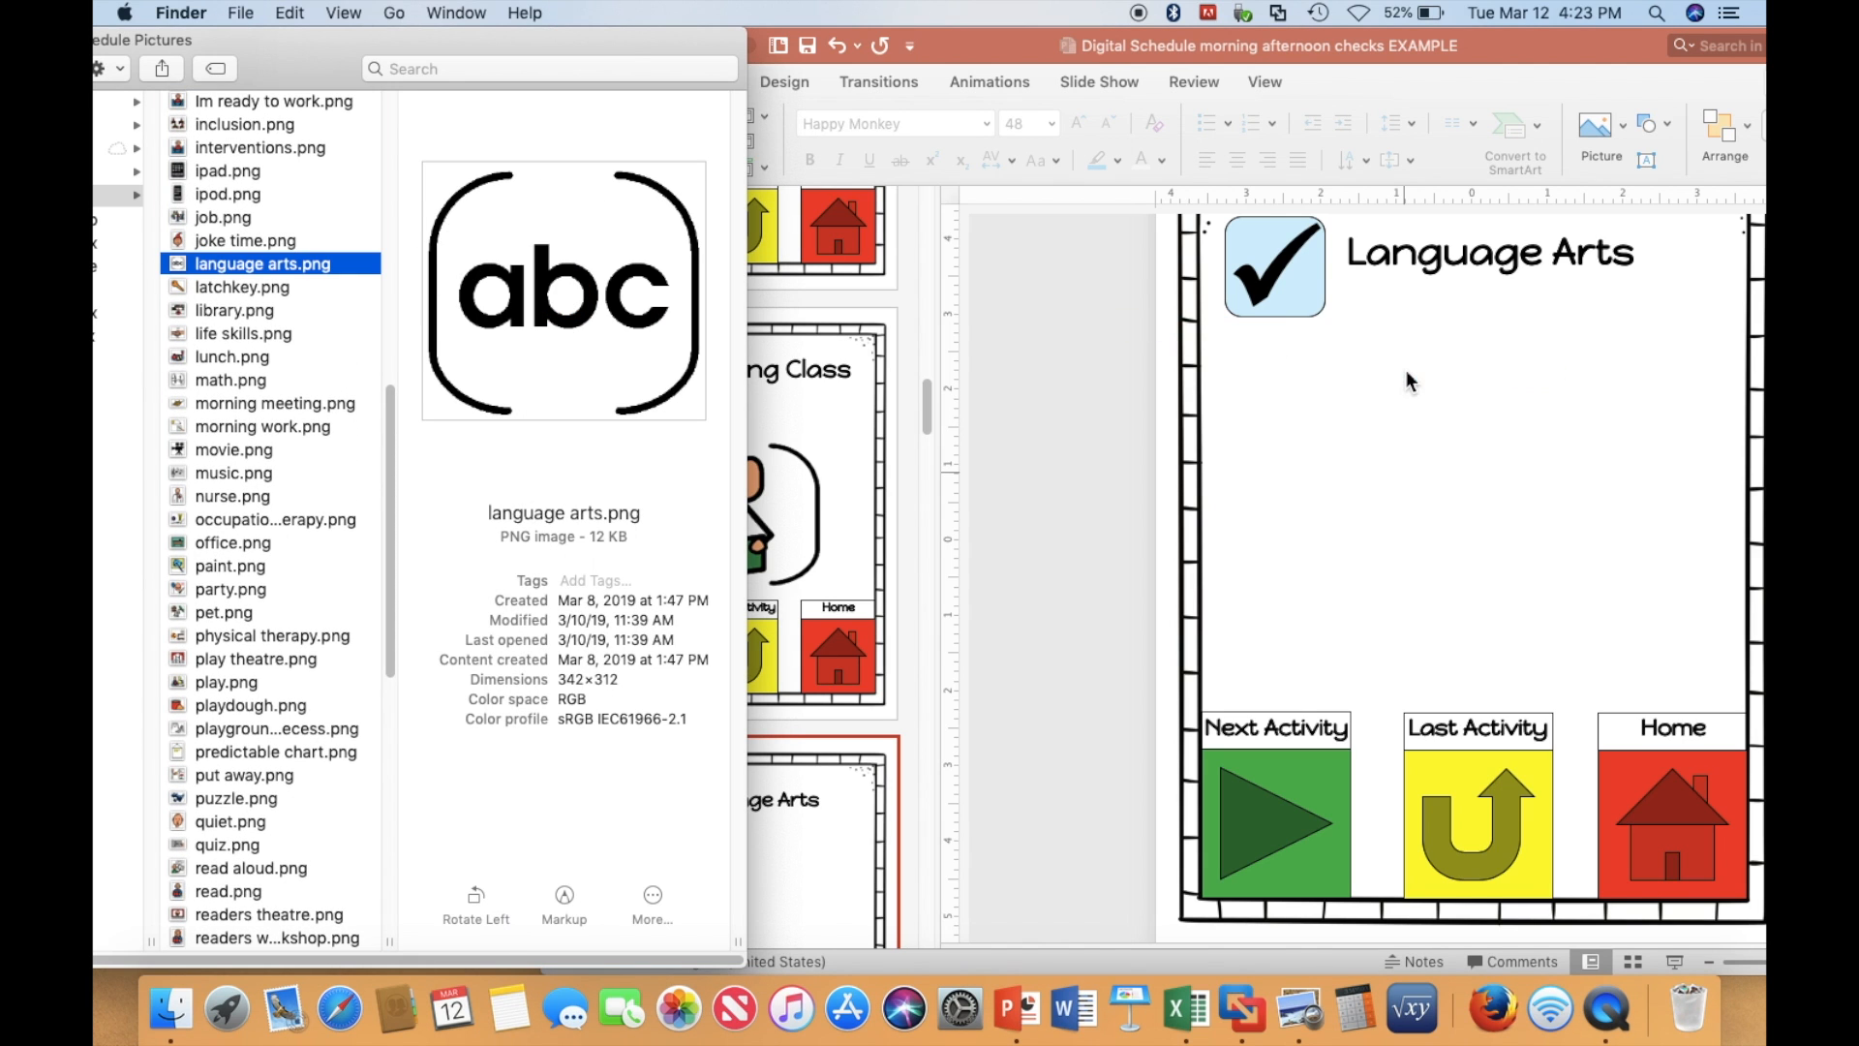
left_click(824, 840)
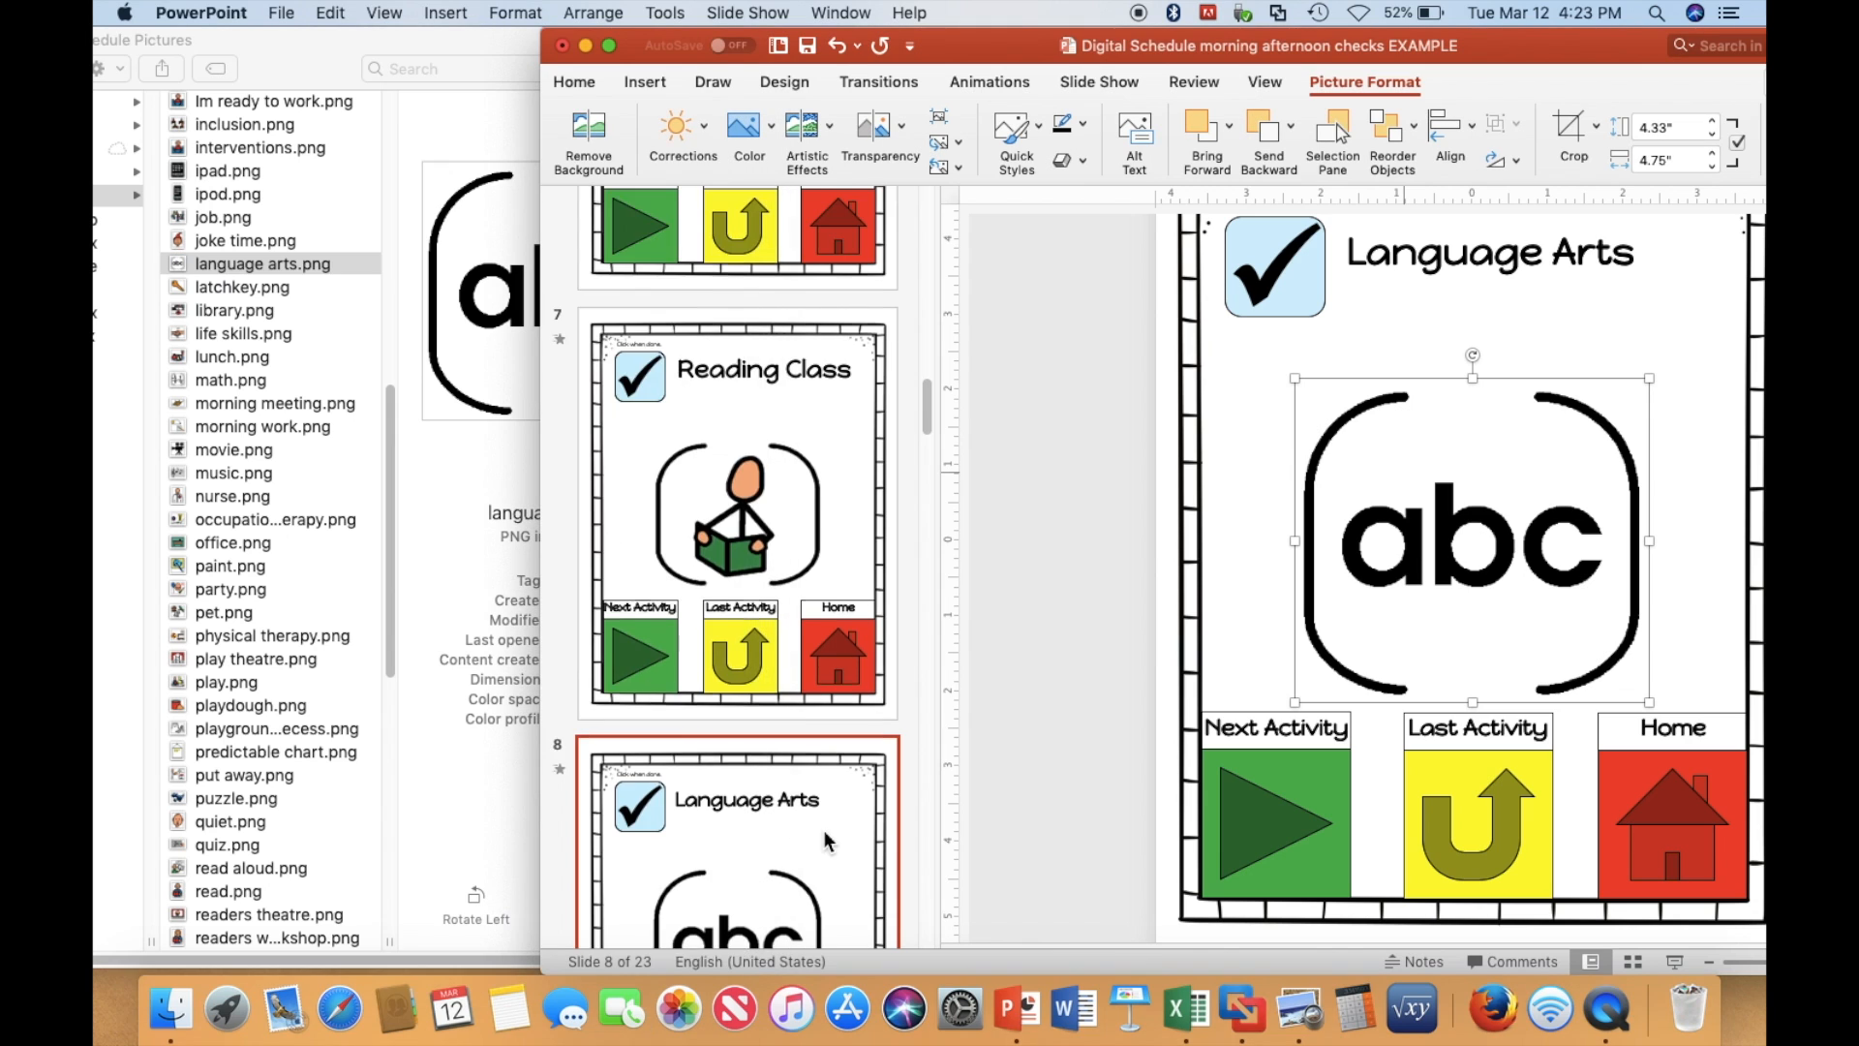
Add special activity.png from the Schedule Pictures folder to slide 9, Specials.
scroll(825, 841, "down", 10)
left_click(776, 419)
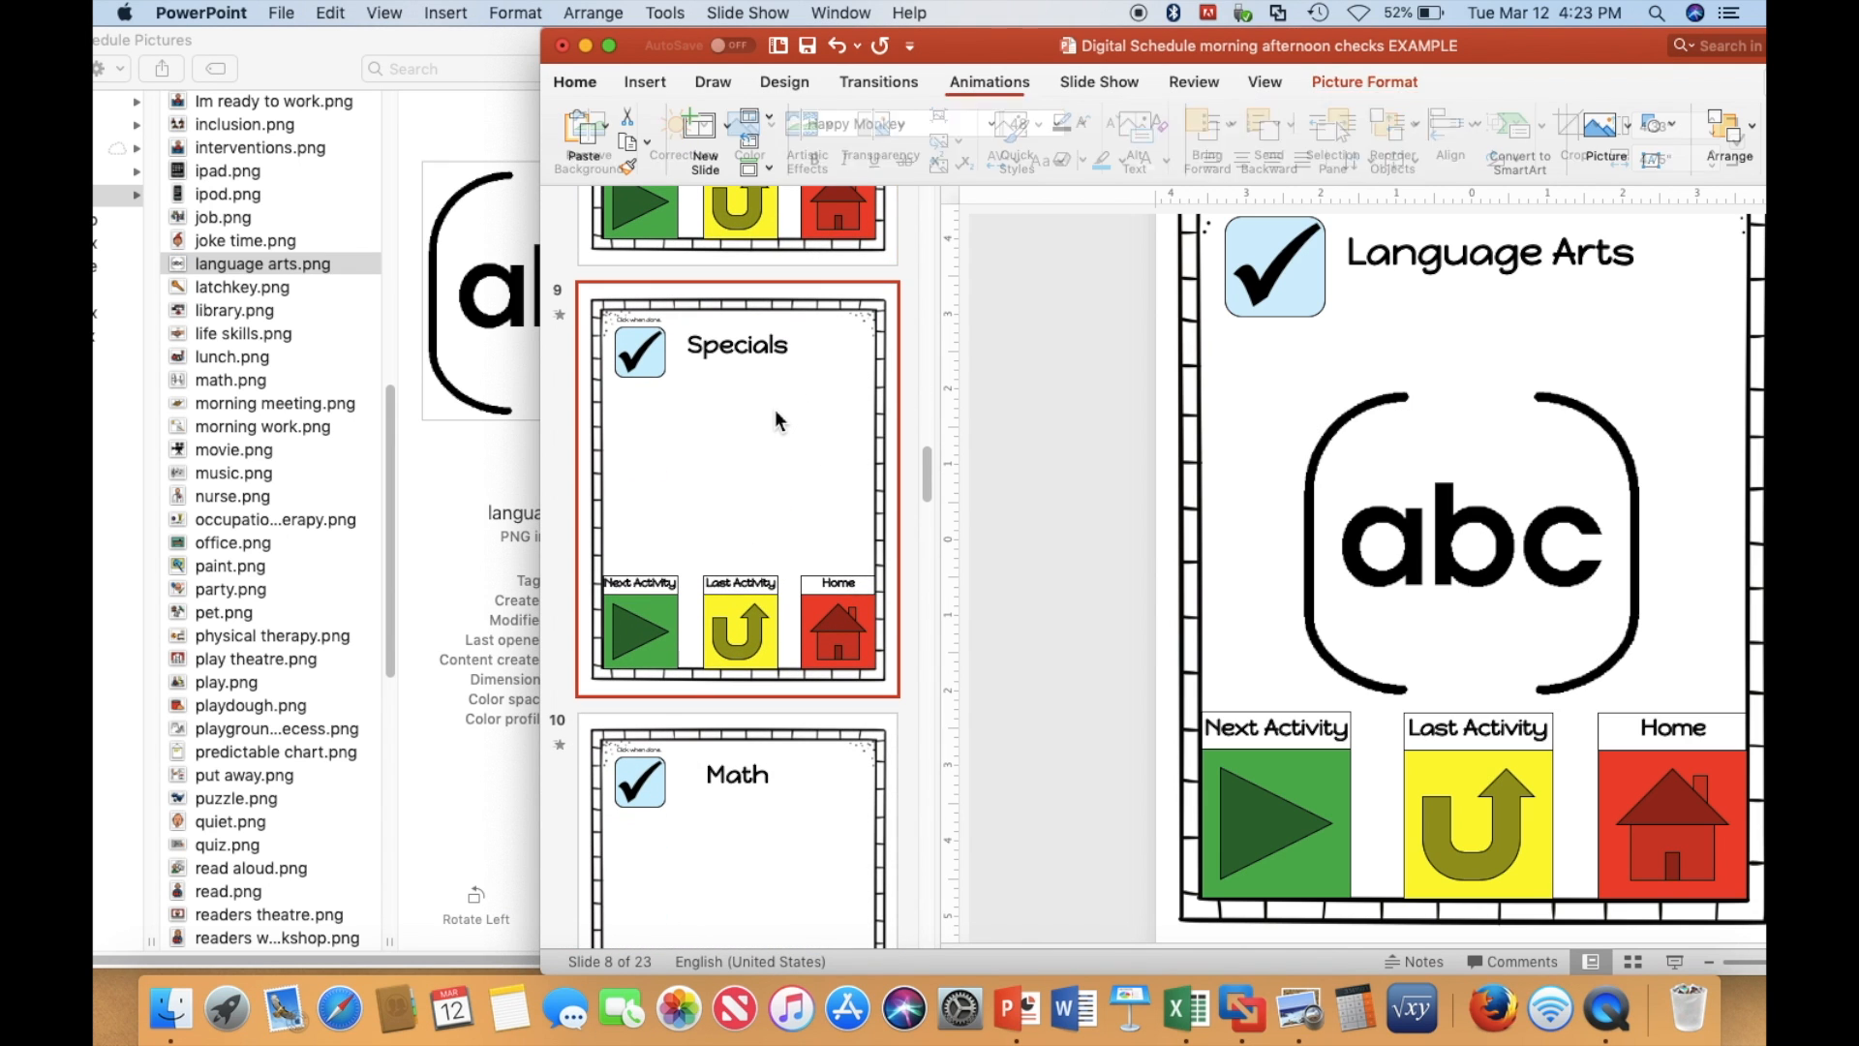
scroll(315, 730, "down", 15)
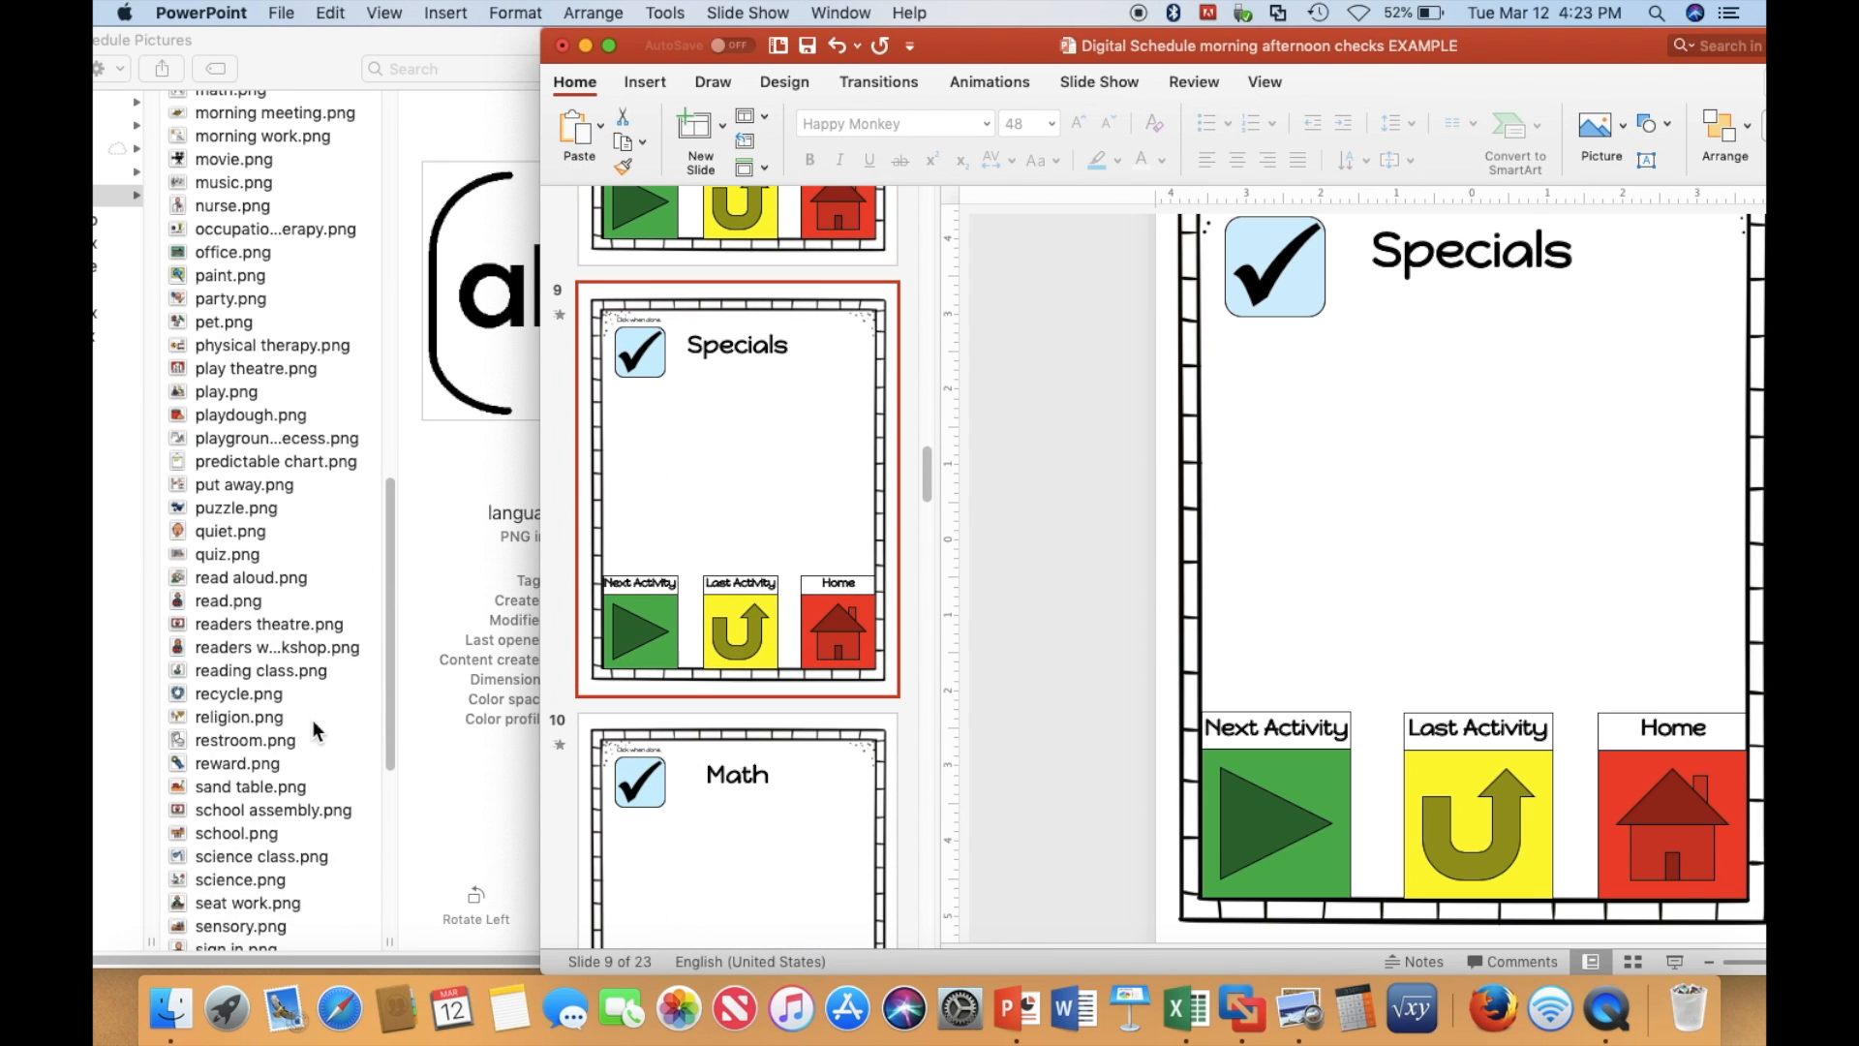
scroll(313, 724, "down", 2)
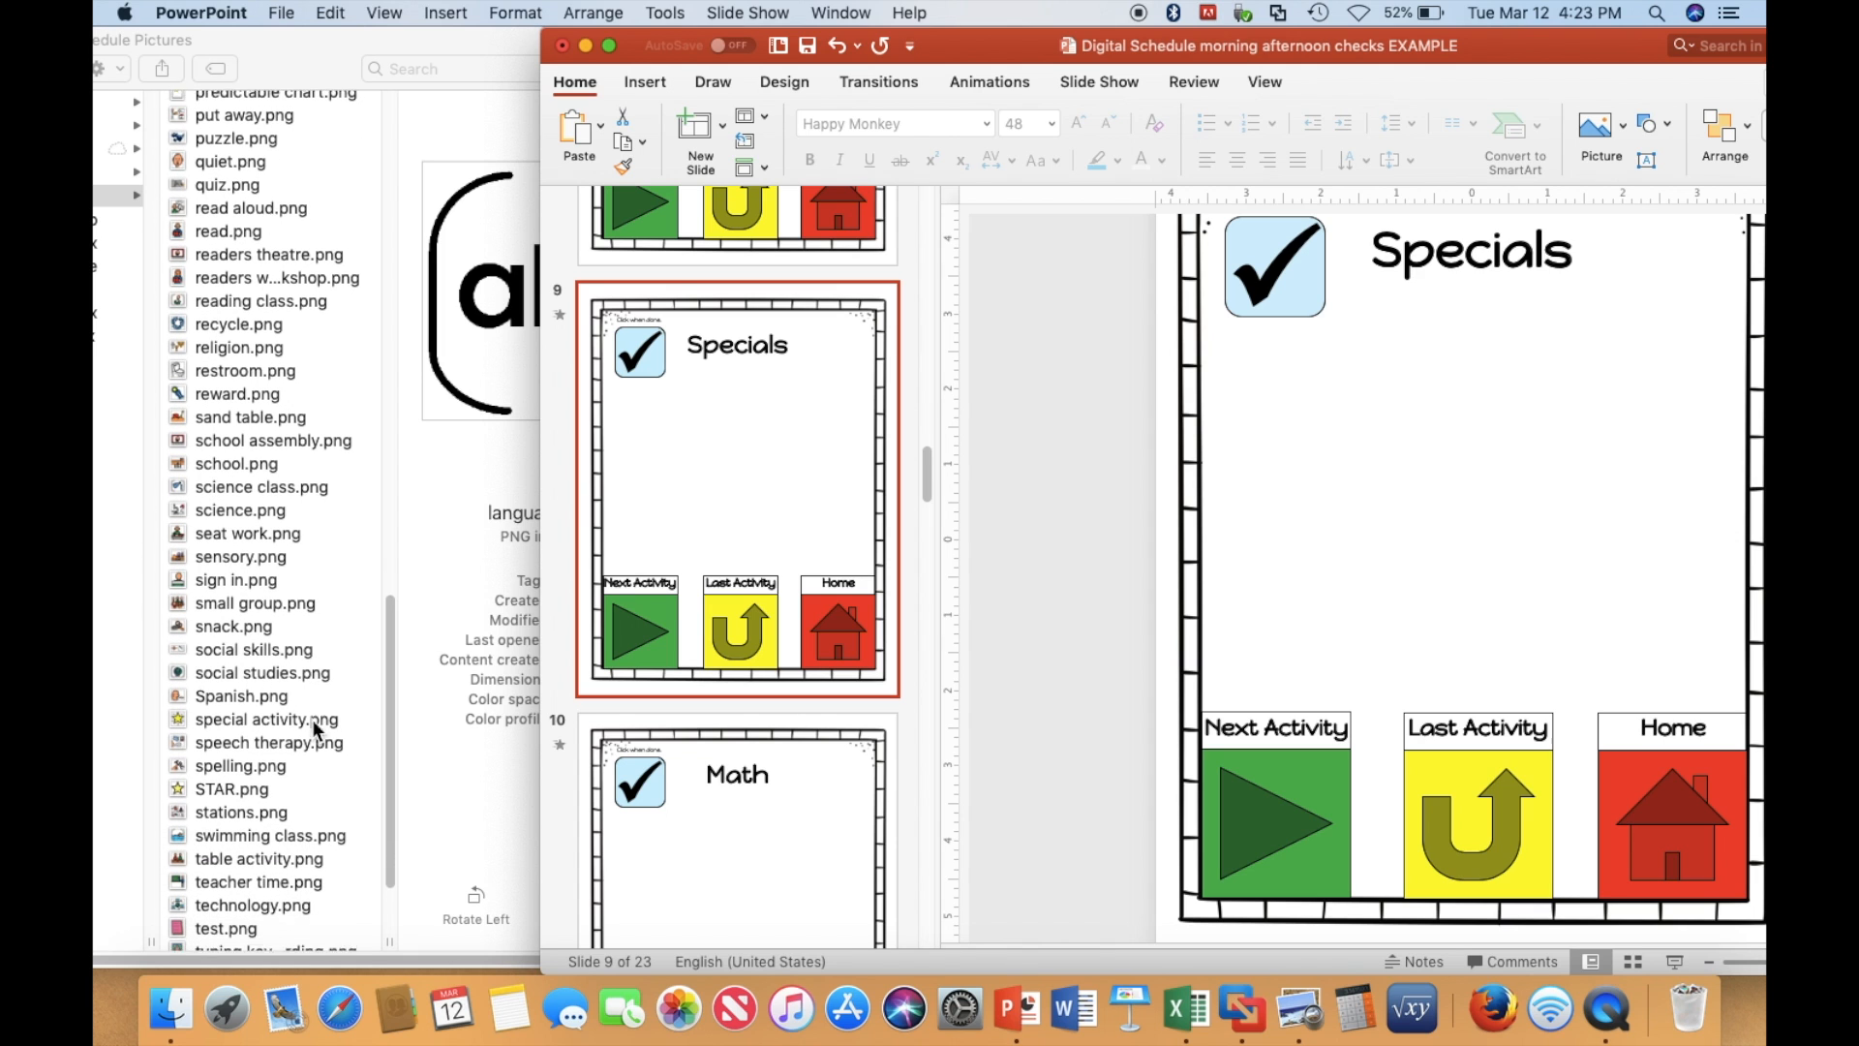
left_click(232, 683)
left_click_drag(232, 685, 1382, 647)
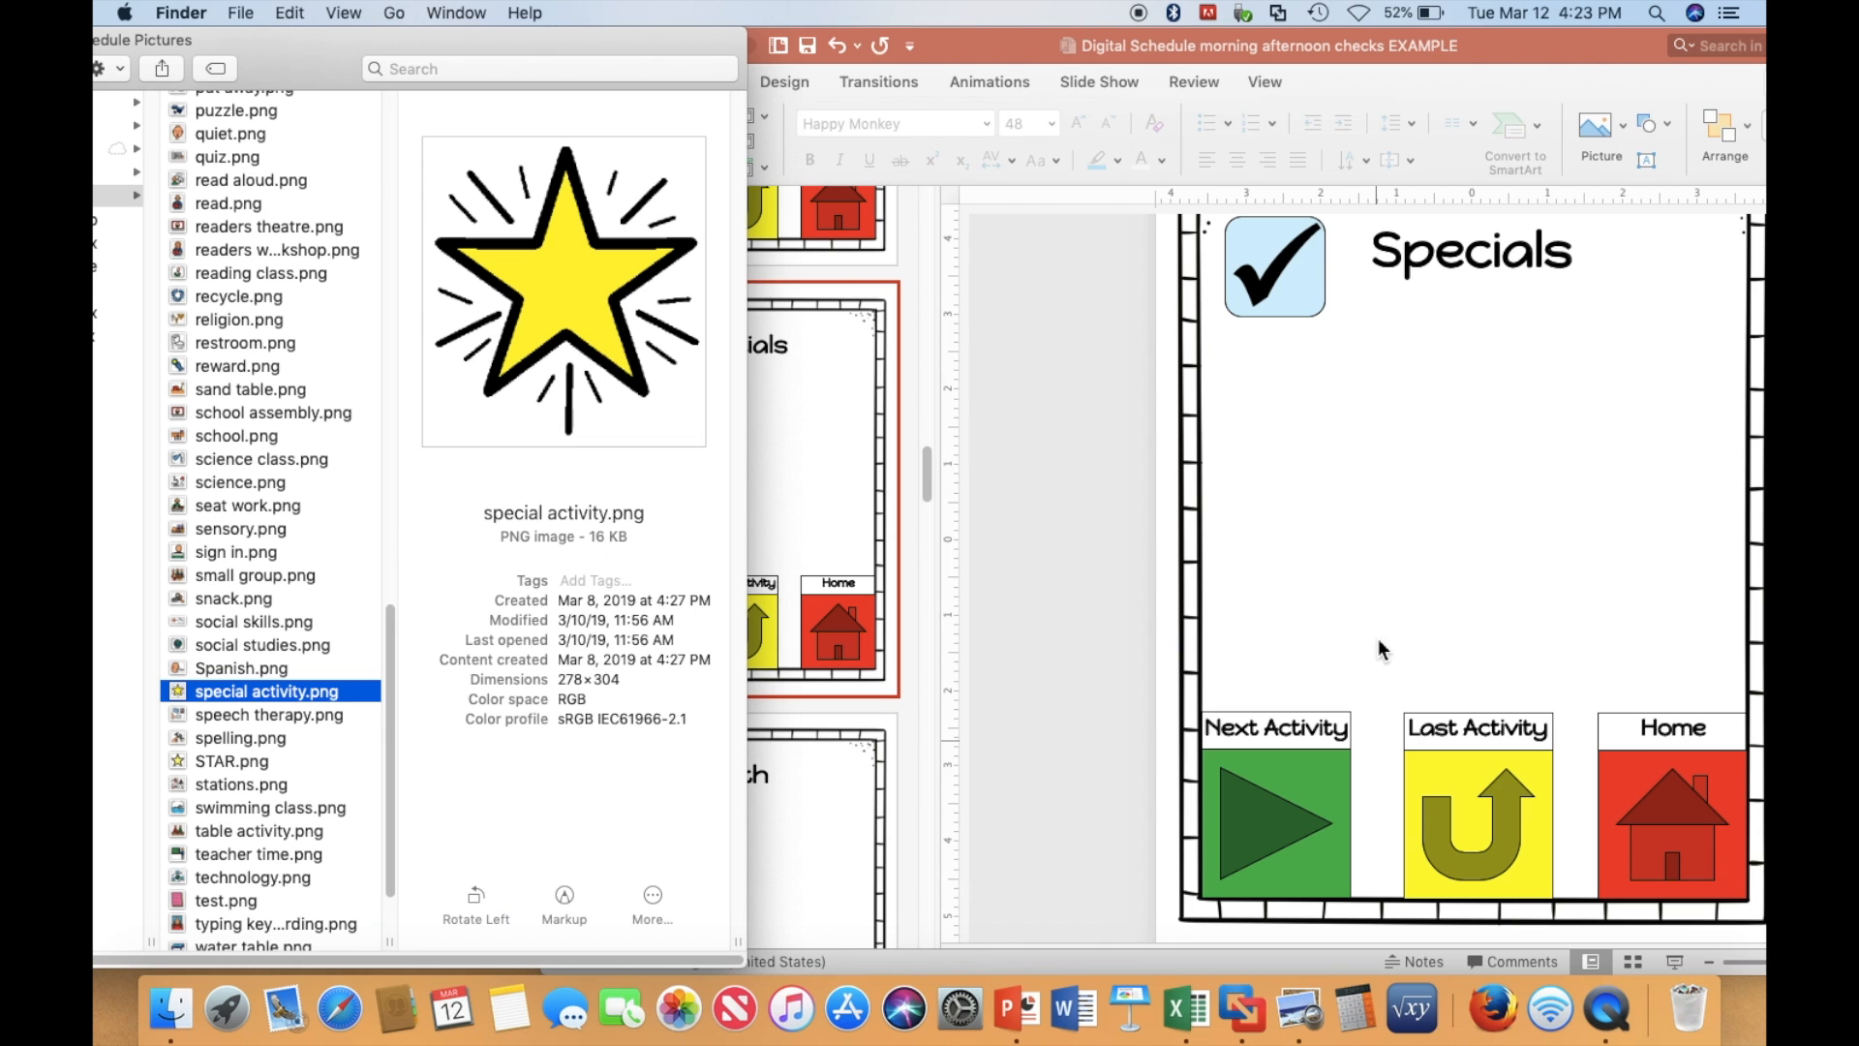
Add math.png from the Schedule Pictures folder to slide 10, Math.
left_click(792, 819)
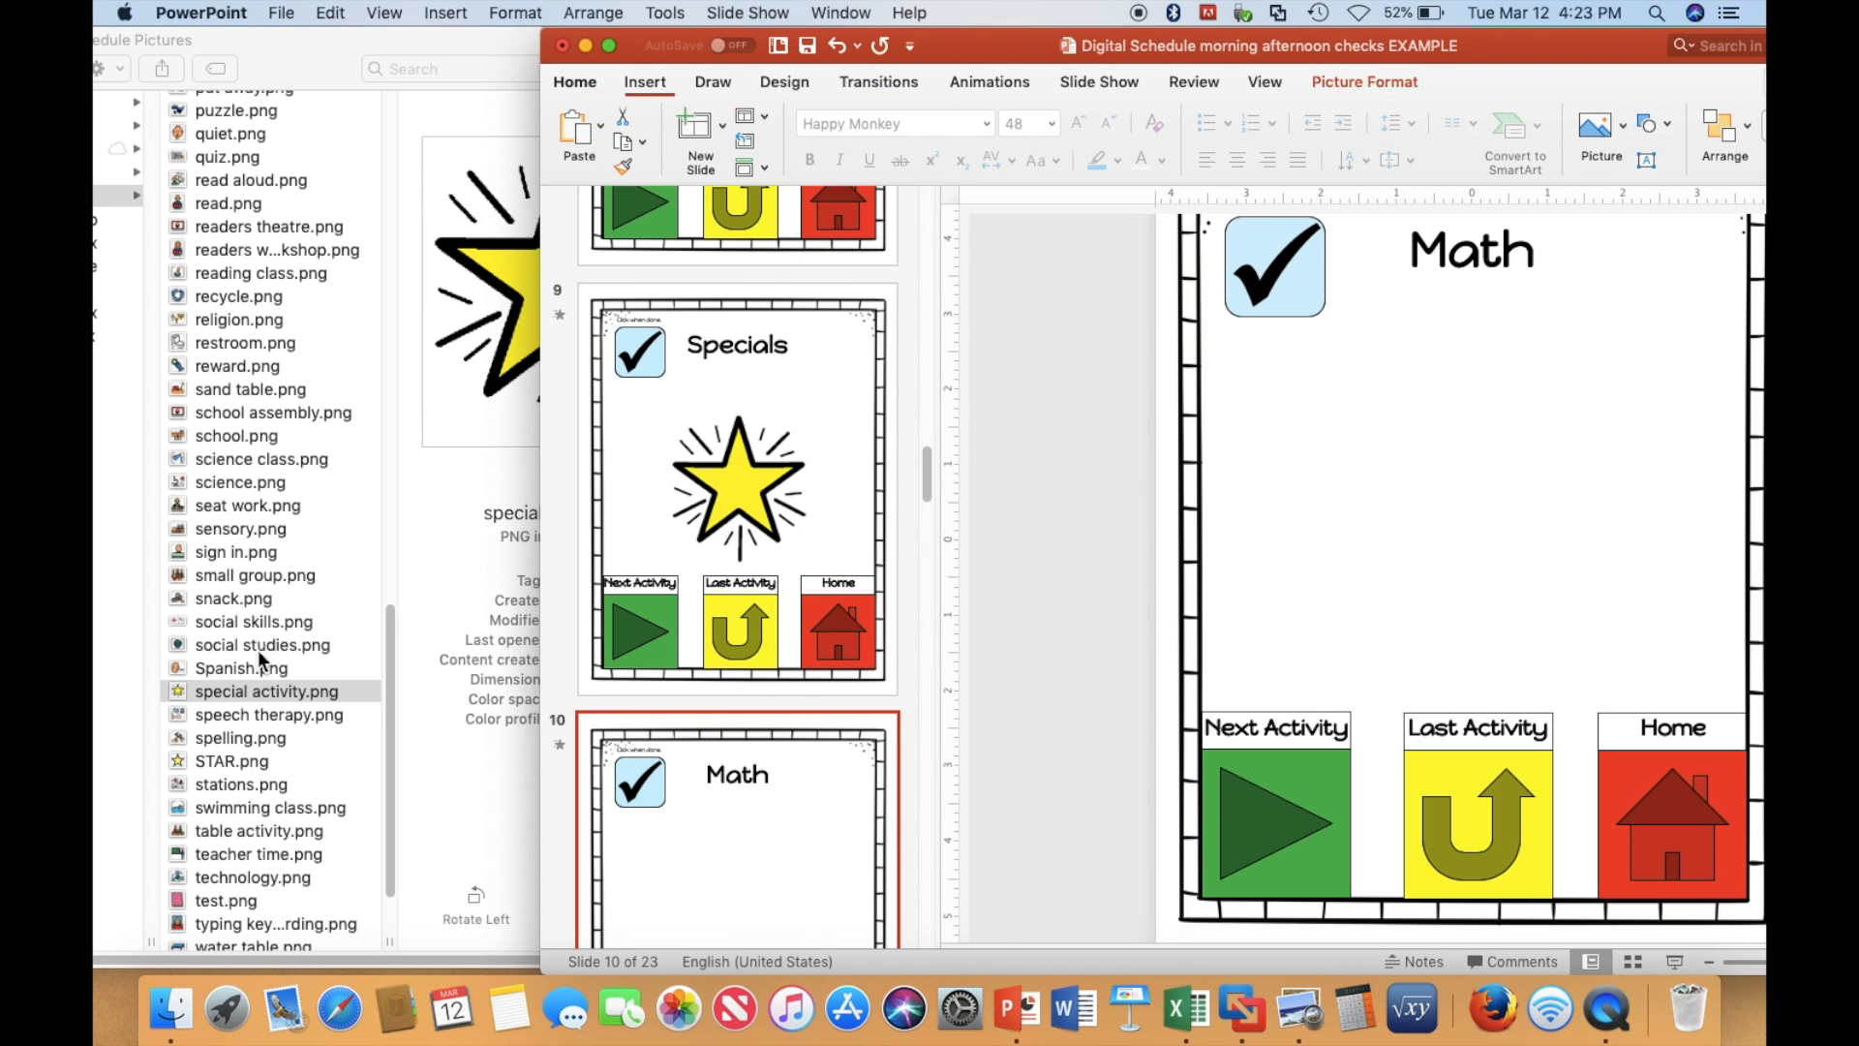
scroll(218, 623, "up", 10)
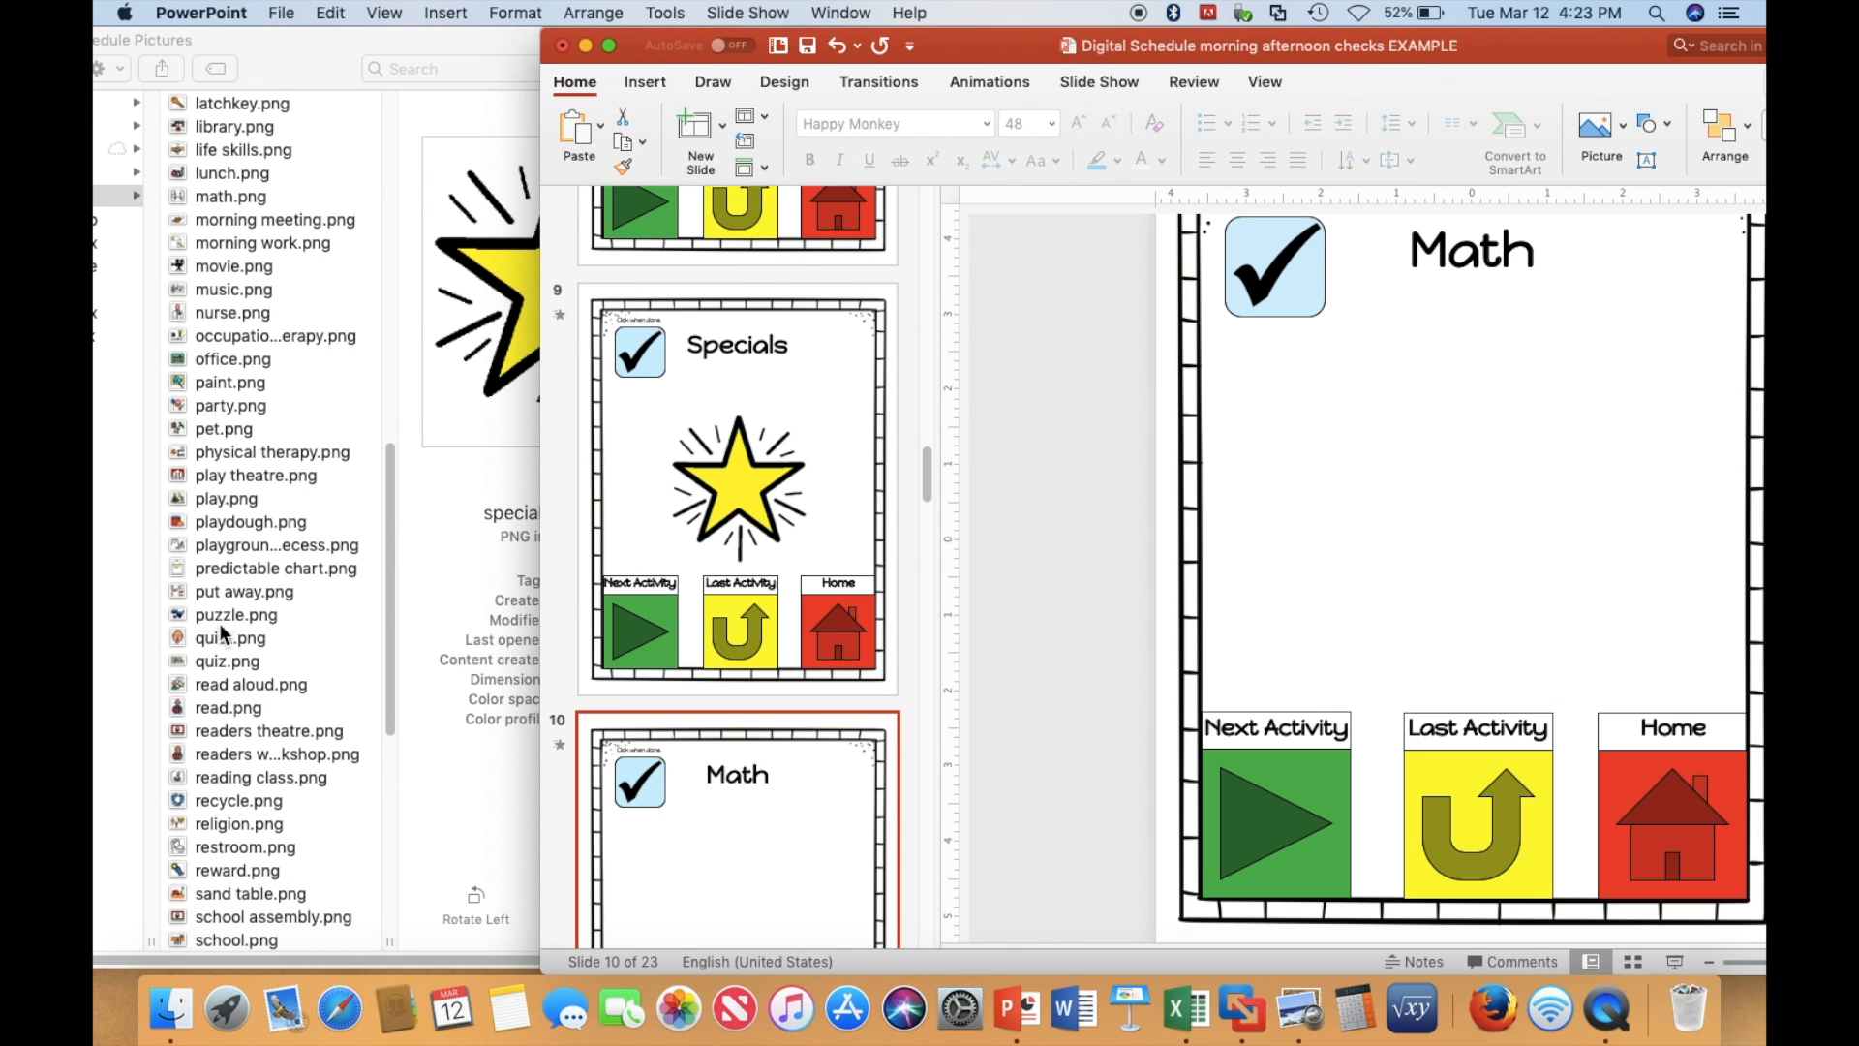
scroll(229, 276, "up", 1)
left_click(187, 241)
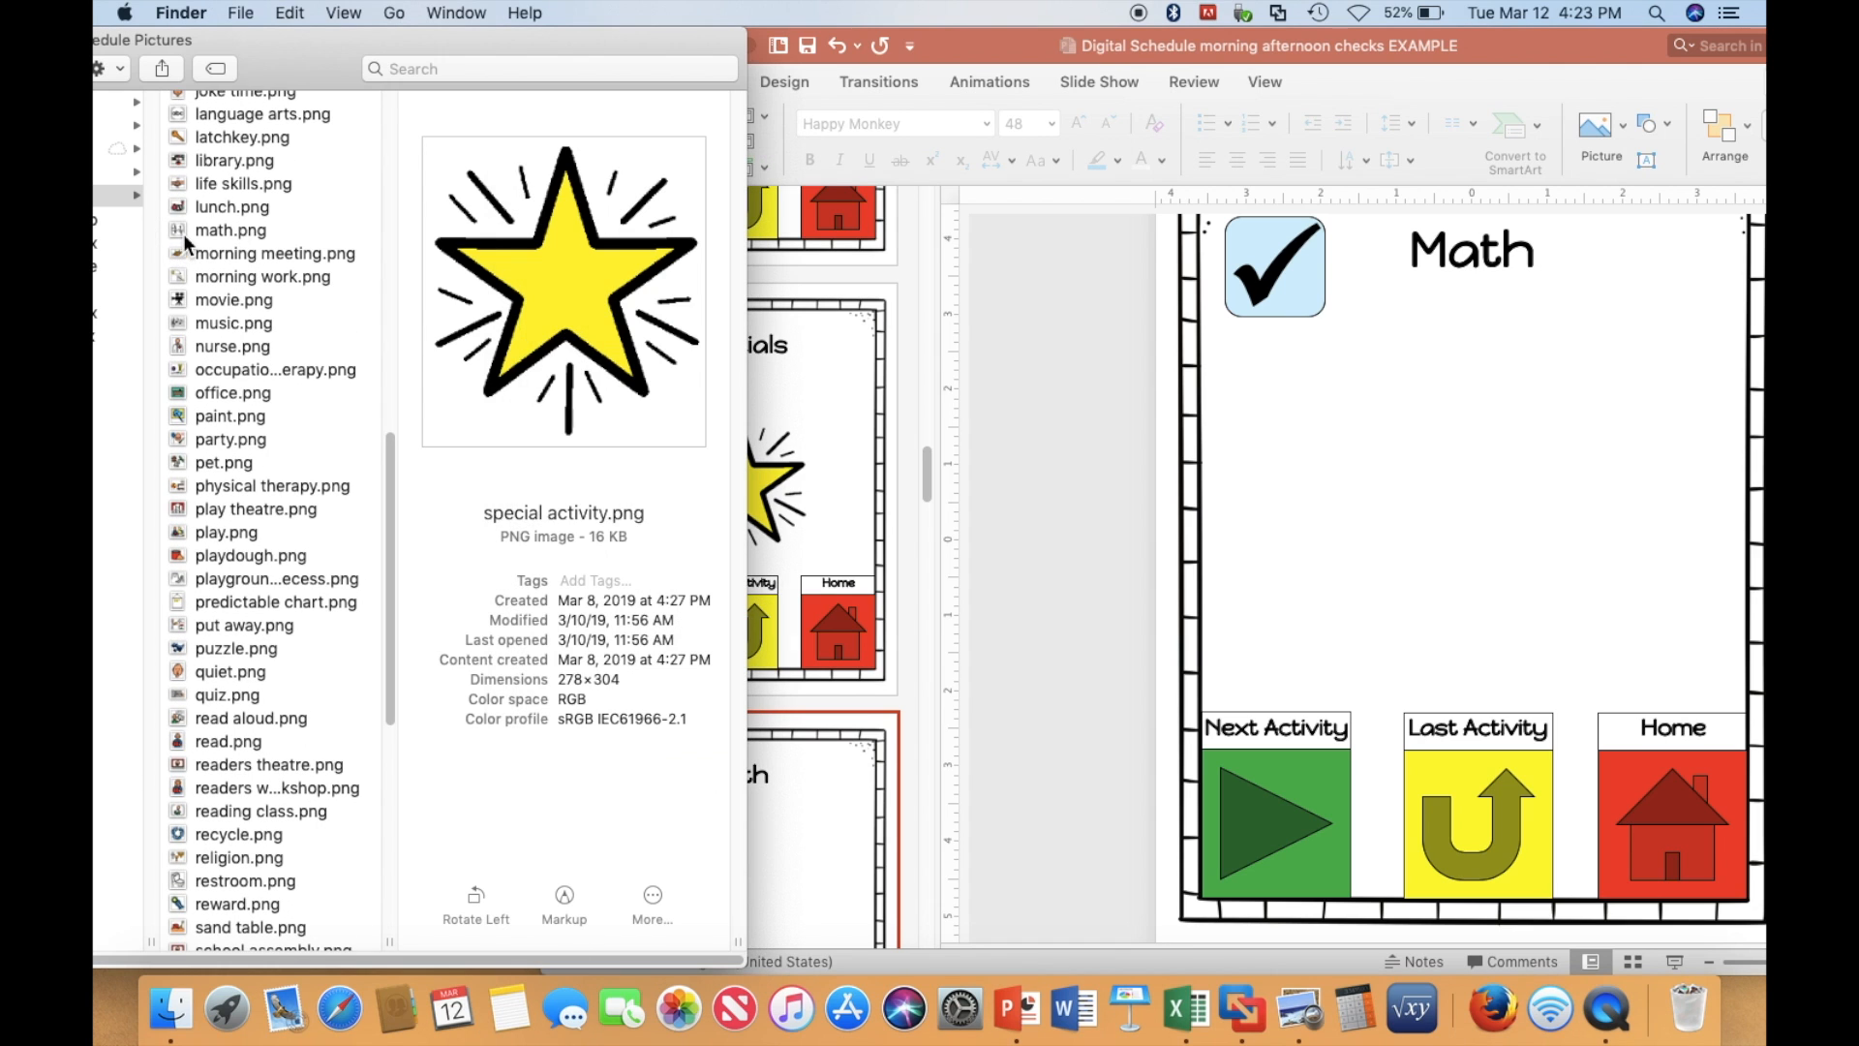
left_click_drag(180, 239, 1269, 572)
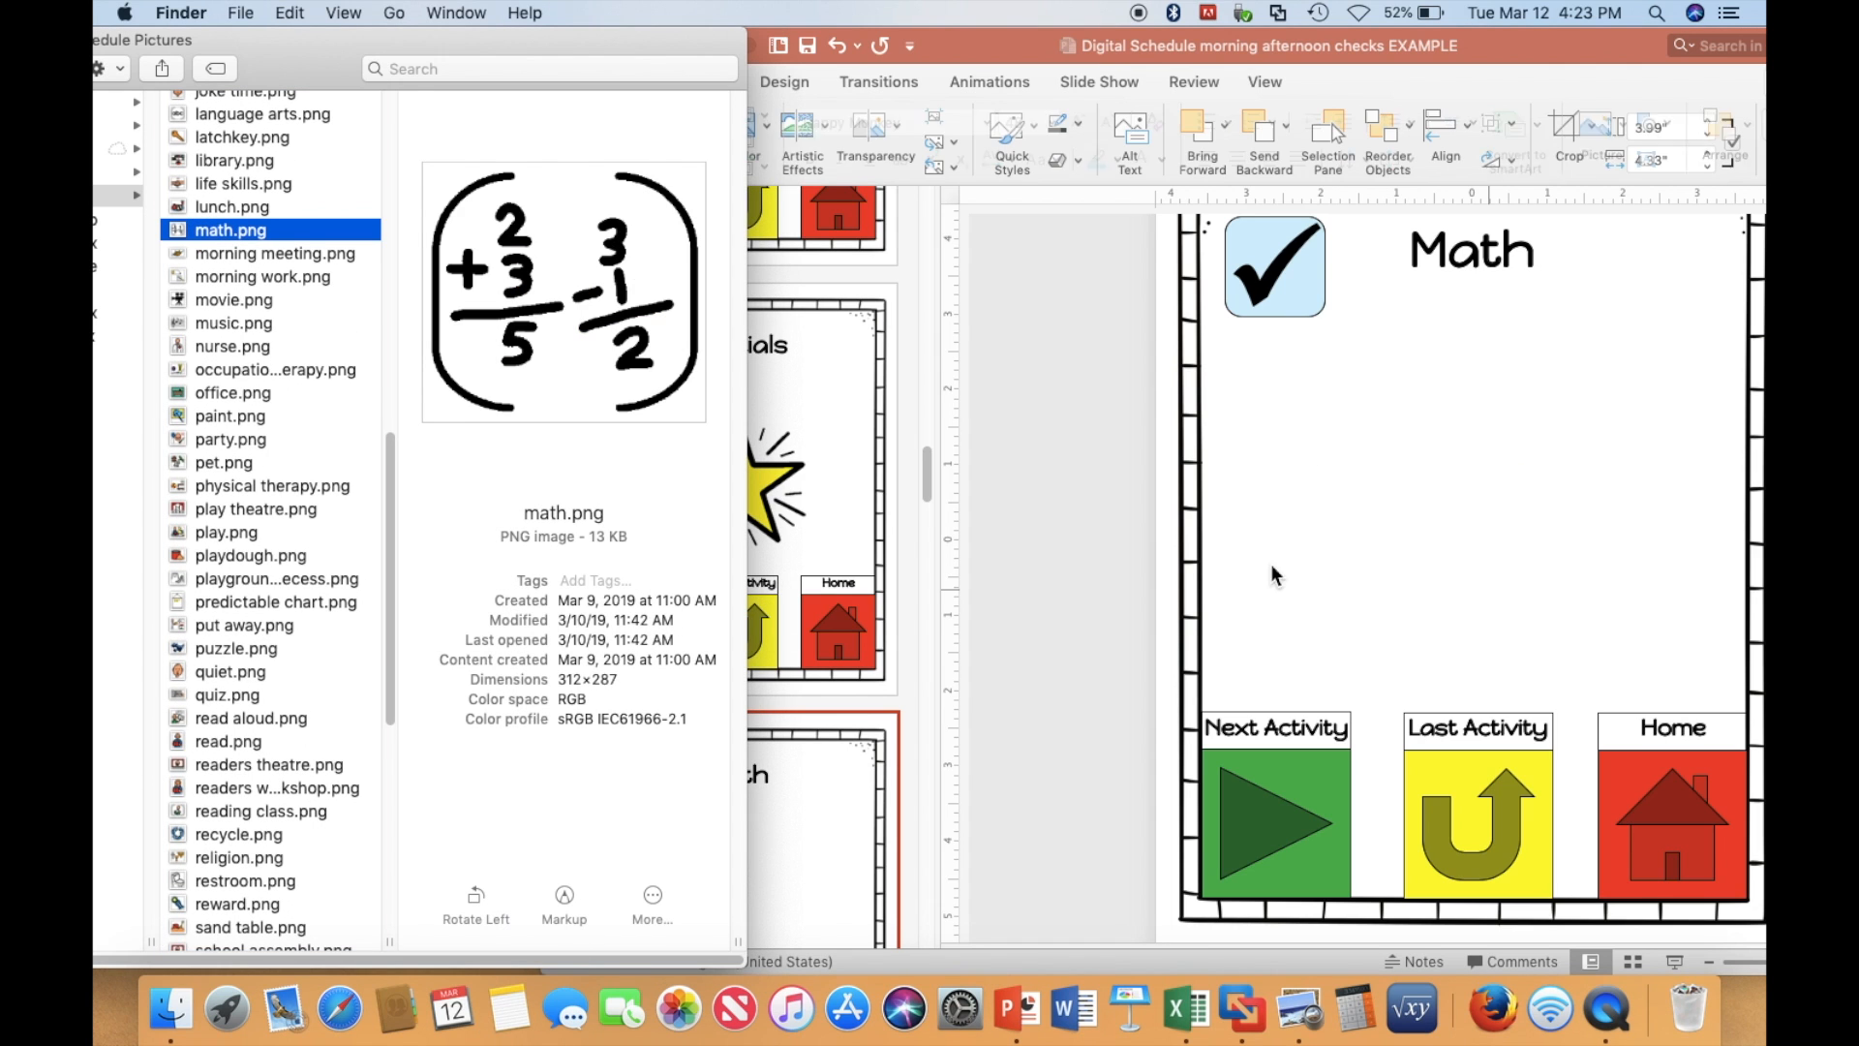
Add reward.png from the Schedule Pictures folder to slide 11, Reward.
scroll(850, 788, "down", 4)
scroll(850, 800, "down", 3)
left_click(838, 764)
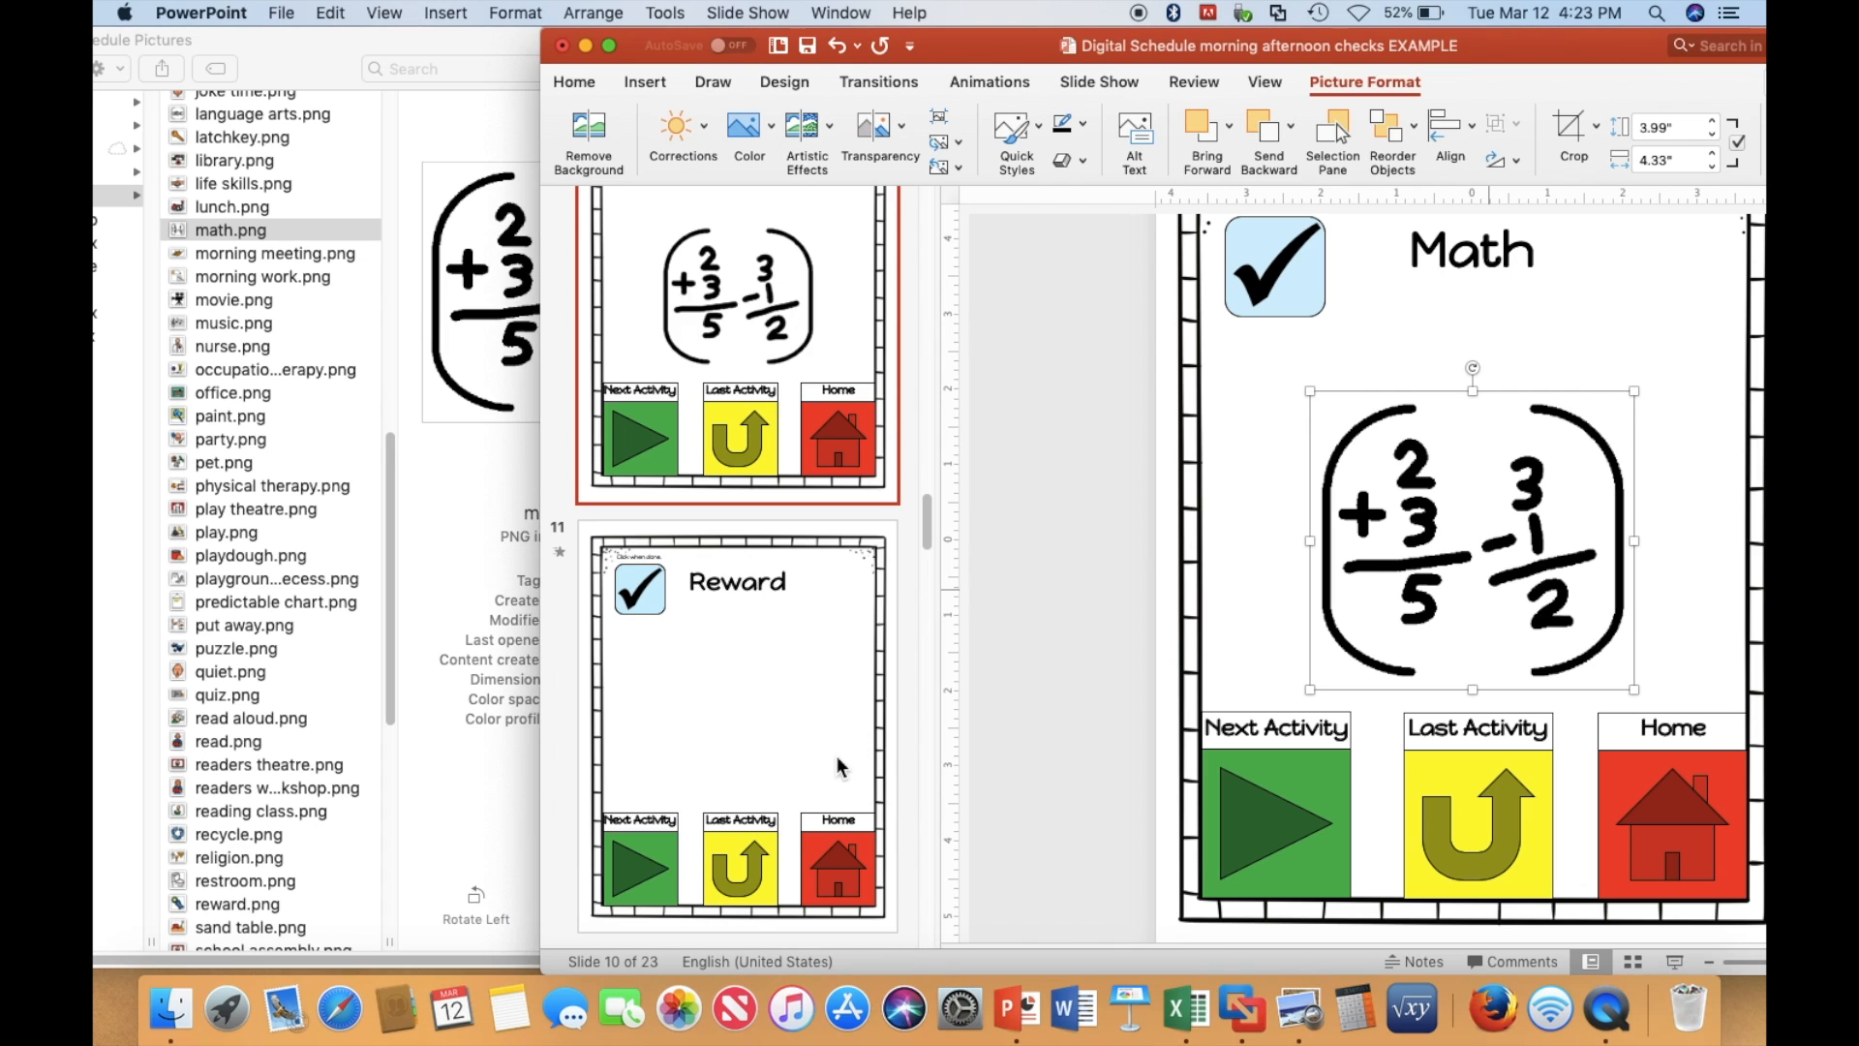
scroll(838, 764, "down", 4)
left_click(798, 417)
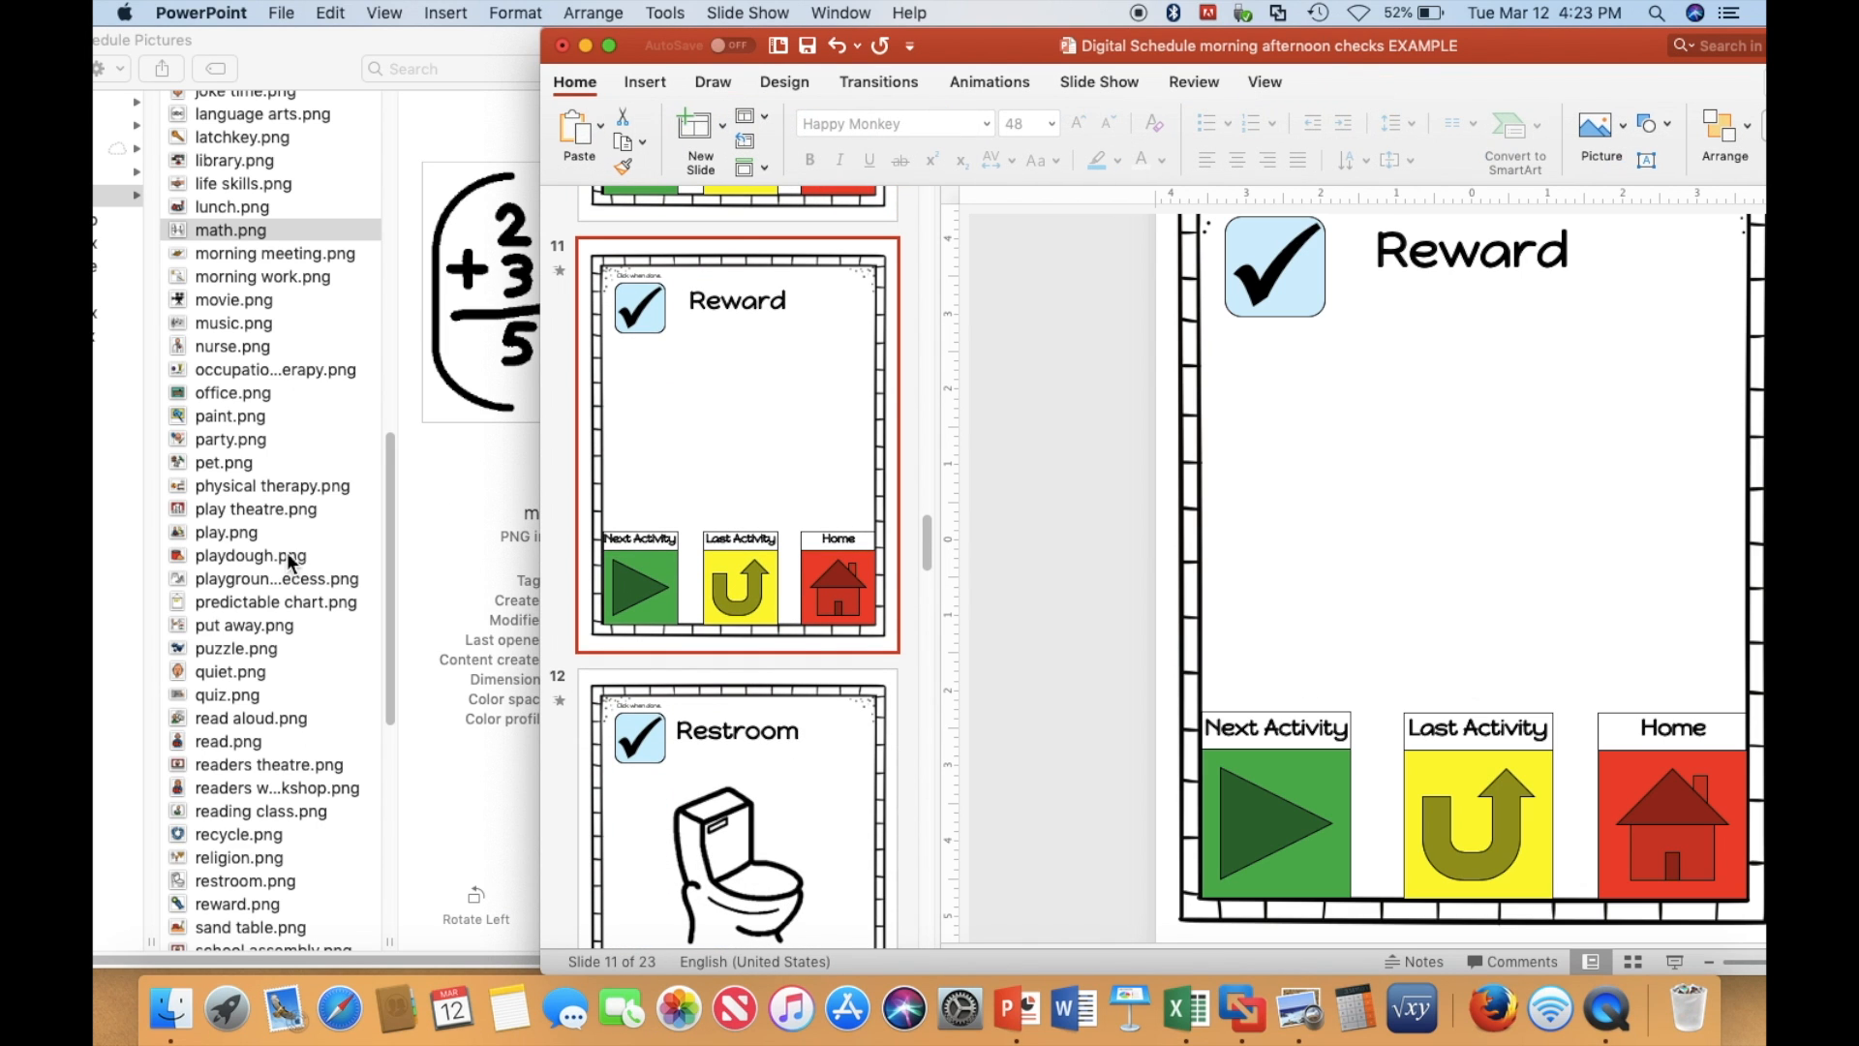
scroll(290, 561, "down", 3)
left_click(239, 872)
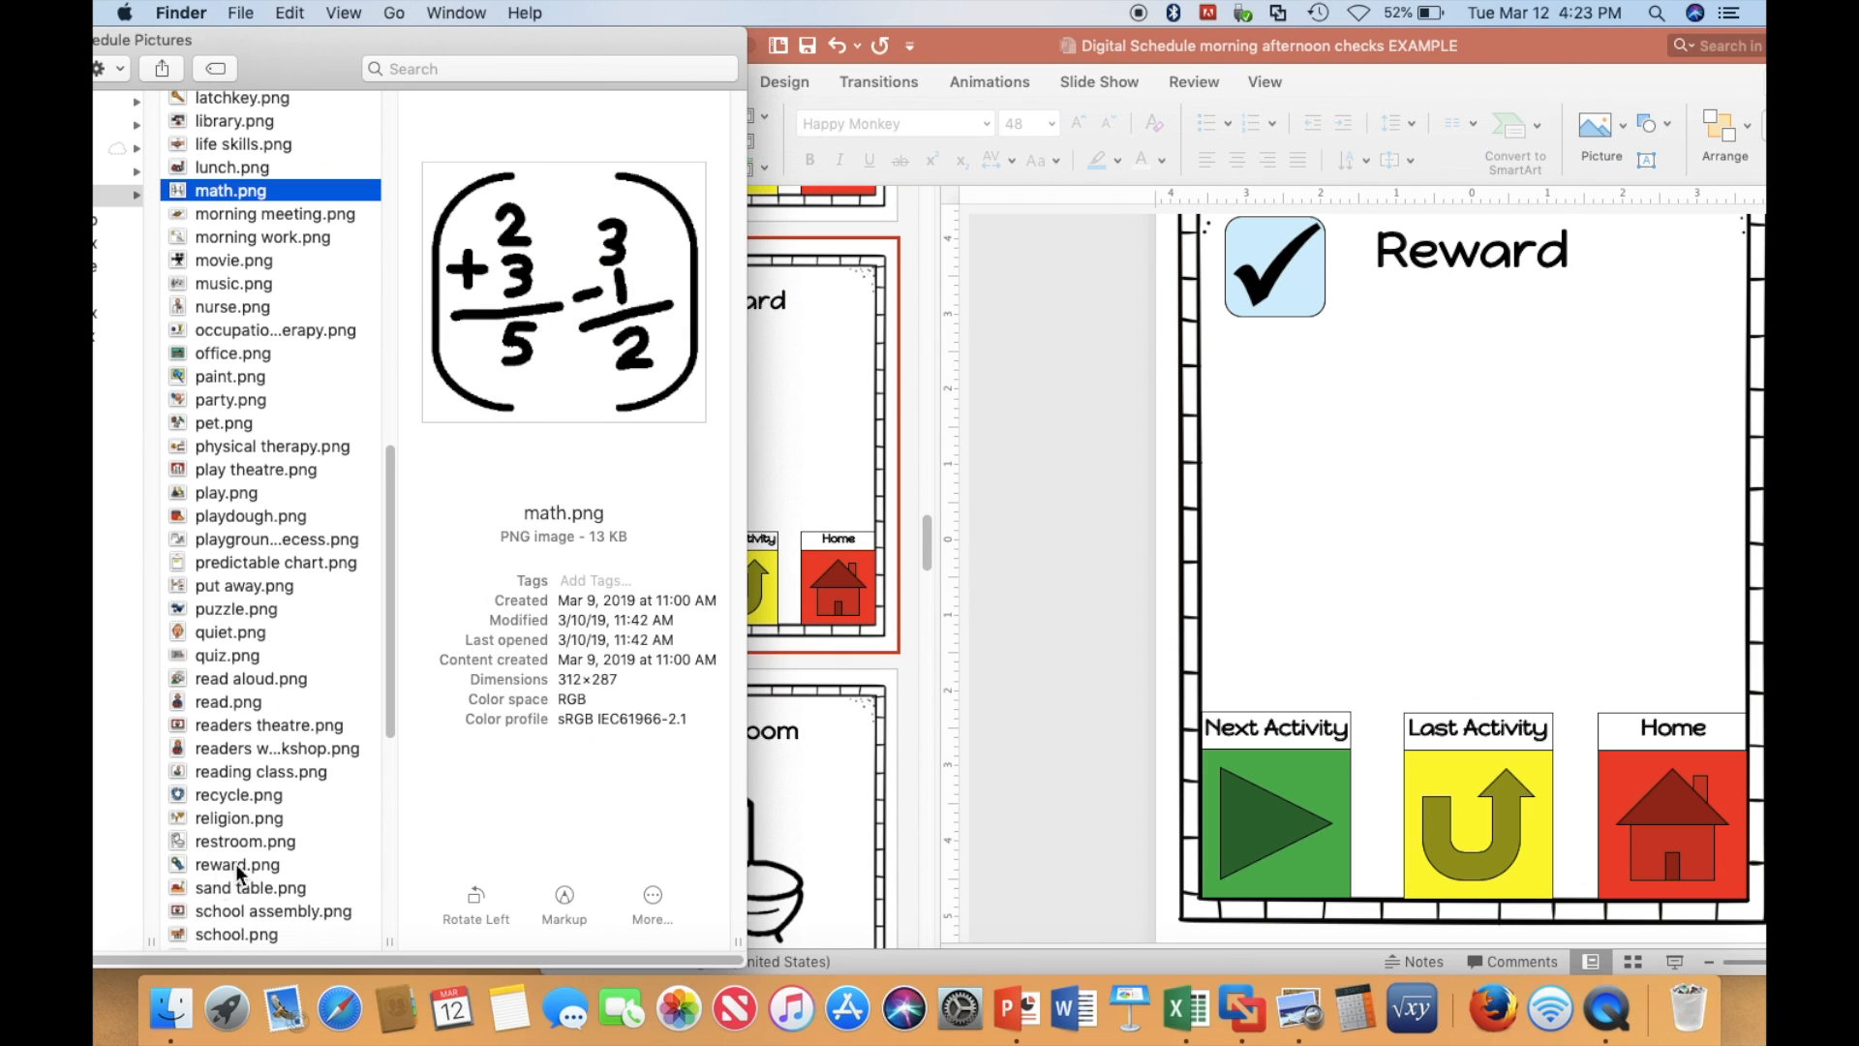
left_click(232, 887)
left_click(177, 866)
left_click_drag(222, 854, 1323, 484)
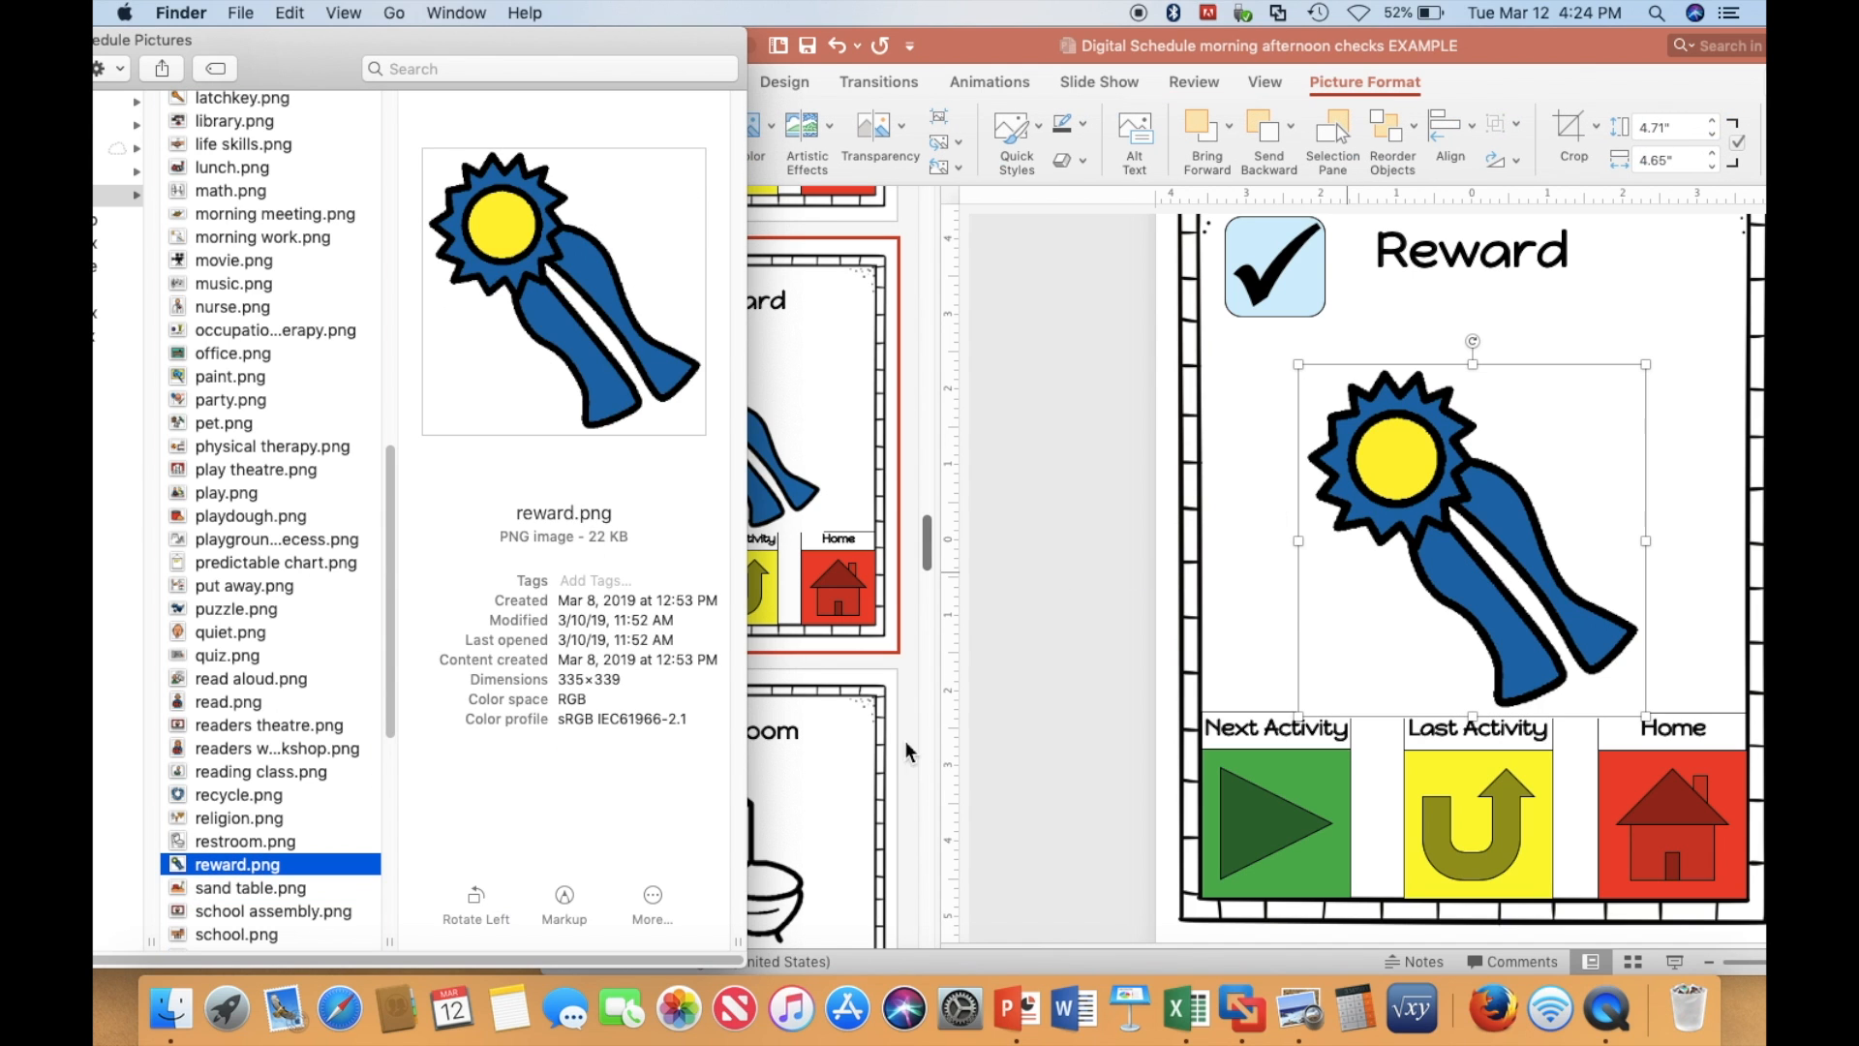
Move the ribbon picture on the Reward slide up slightly so it clears the navigation button labels.
key("Up")
left_click(1467, 573)
left_click_drag(1467, 573, 1466, 569)
key("Up")
key("Up")
key("Up")
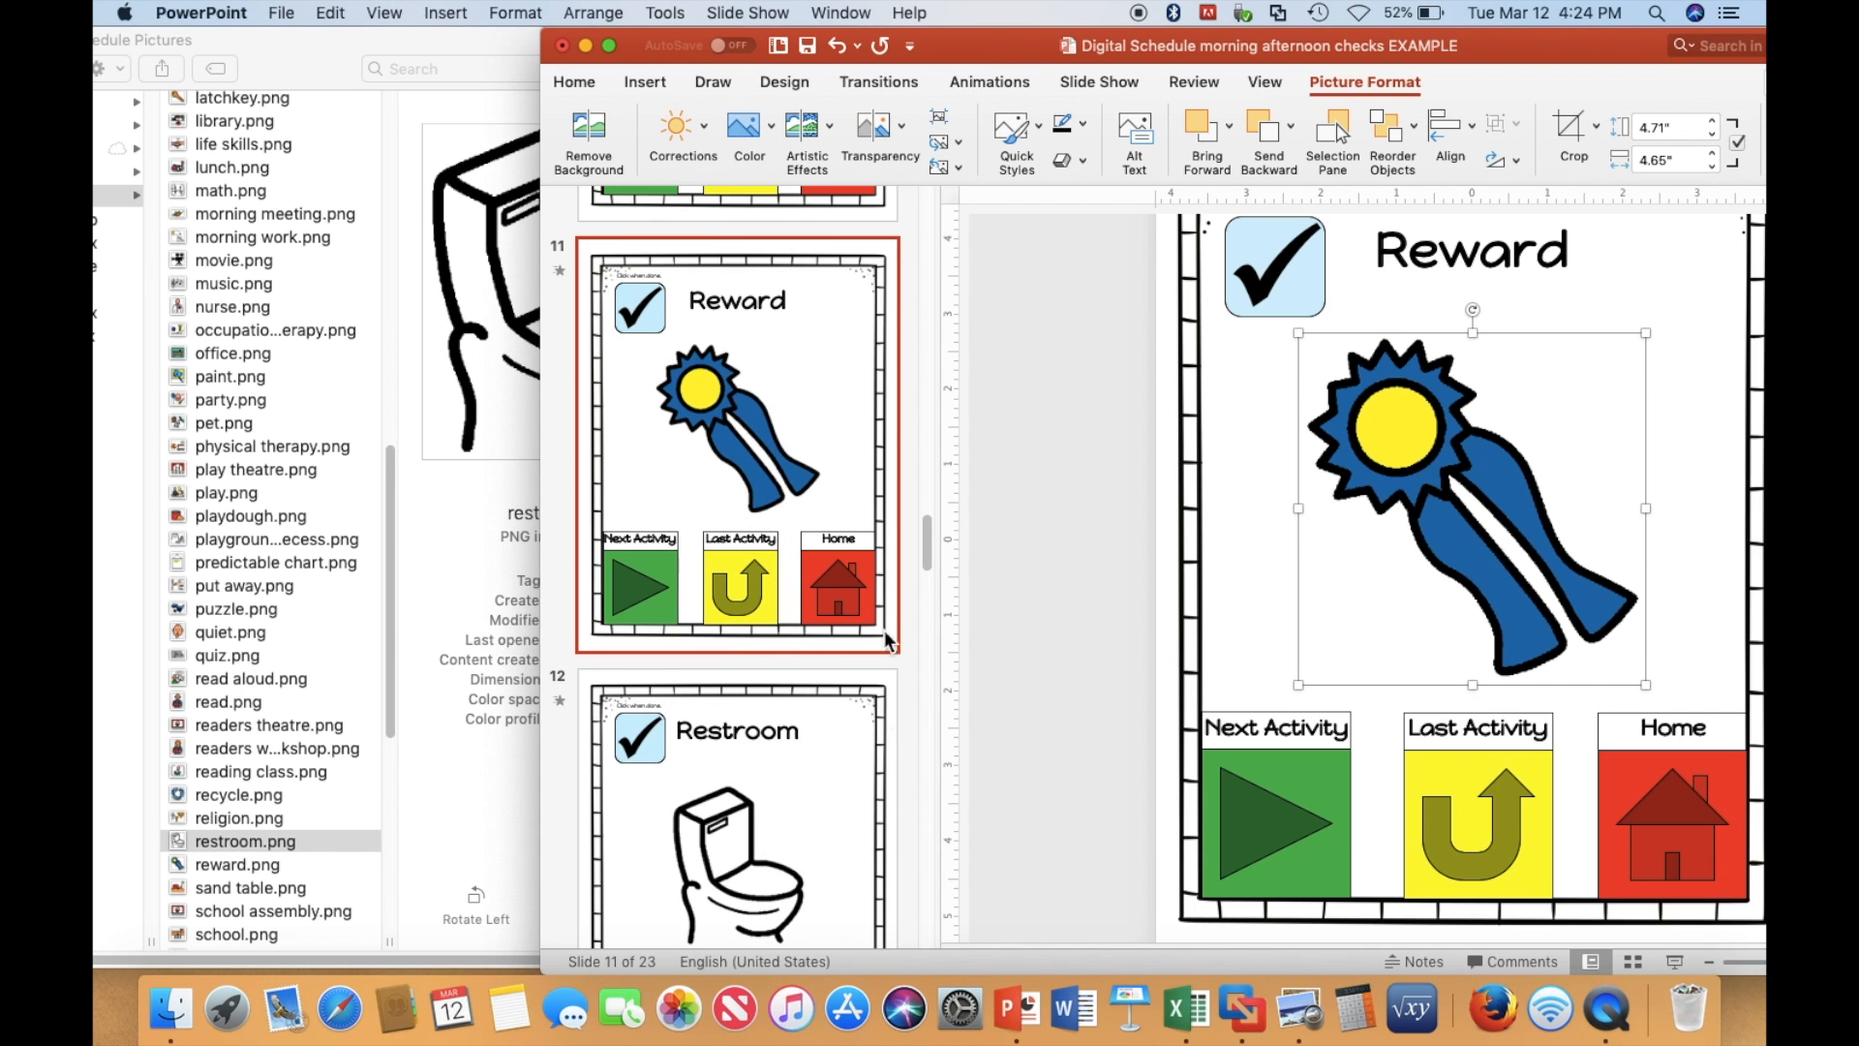
Add lunch.png from the Schedule Pictures folder to slide 14, Lunch.
scroll(850, 788, "down", 5)
scroll(850, 788, "down", 4)
left_click(775, 490)
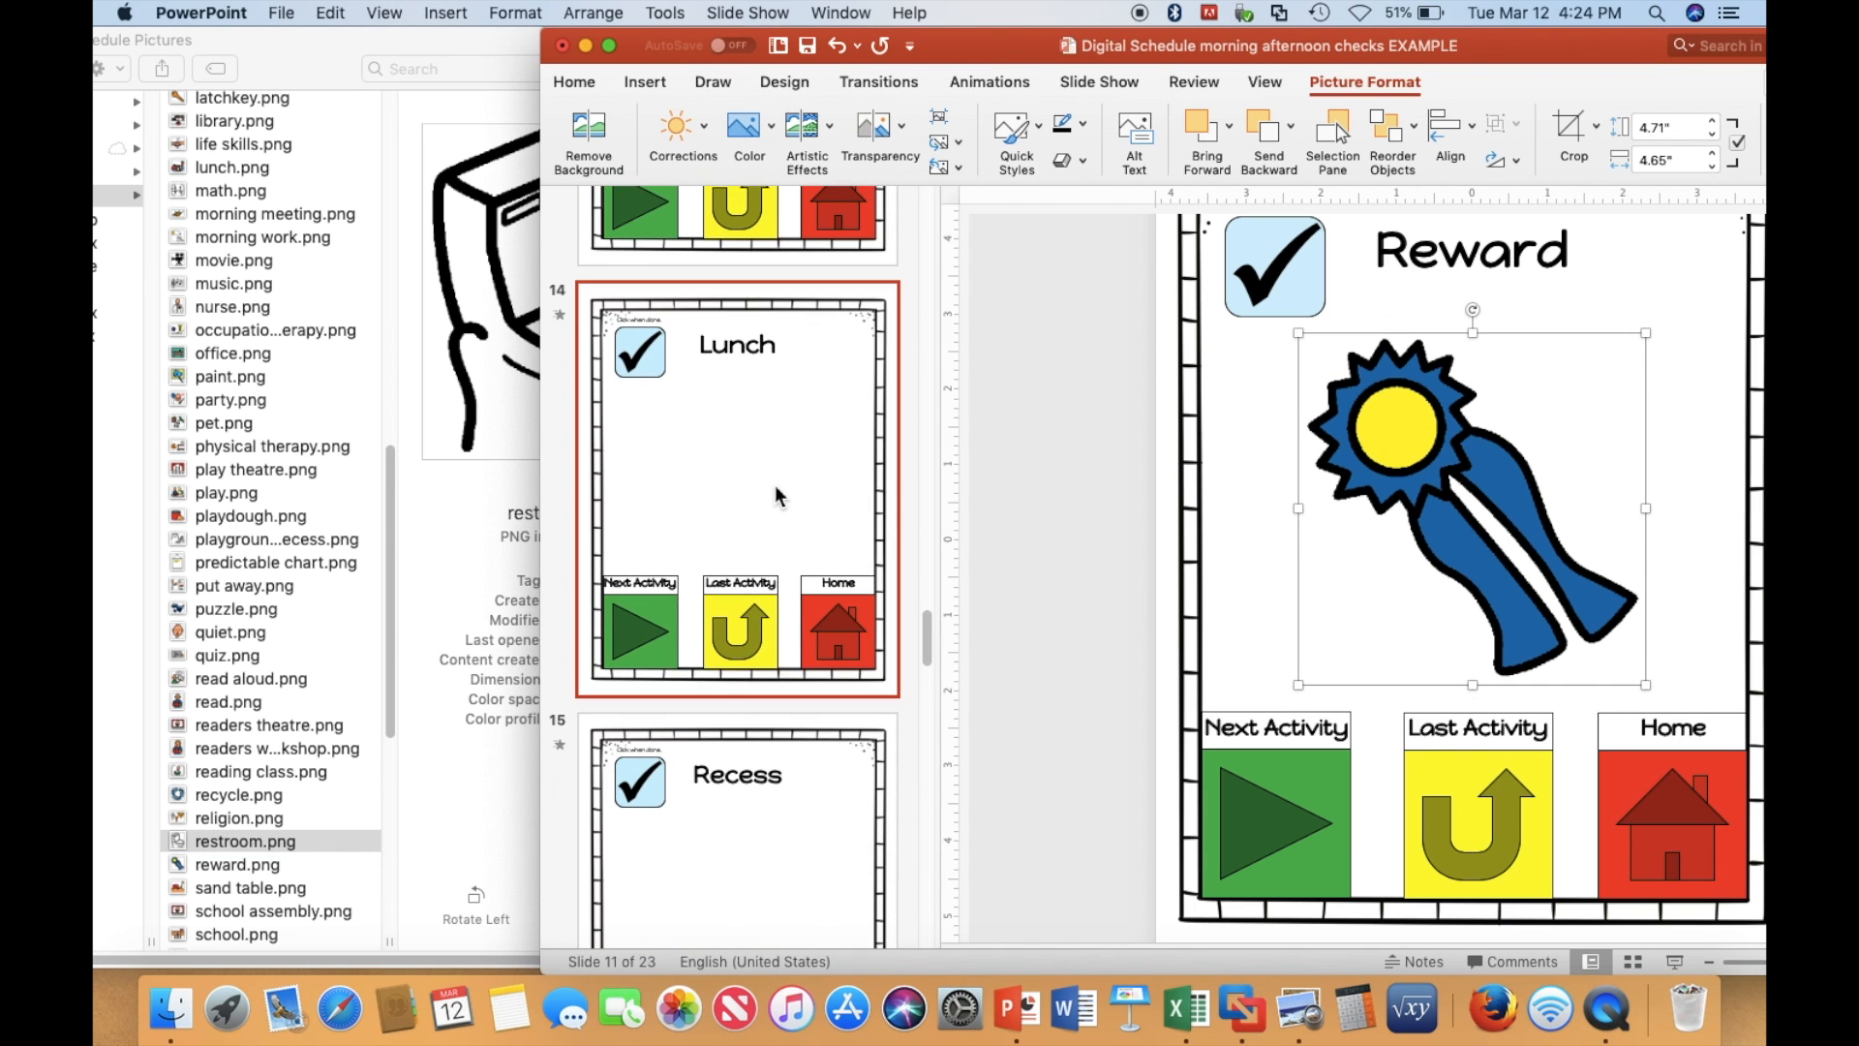
scroll(314, 519, "up", 5)
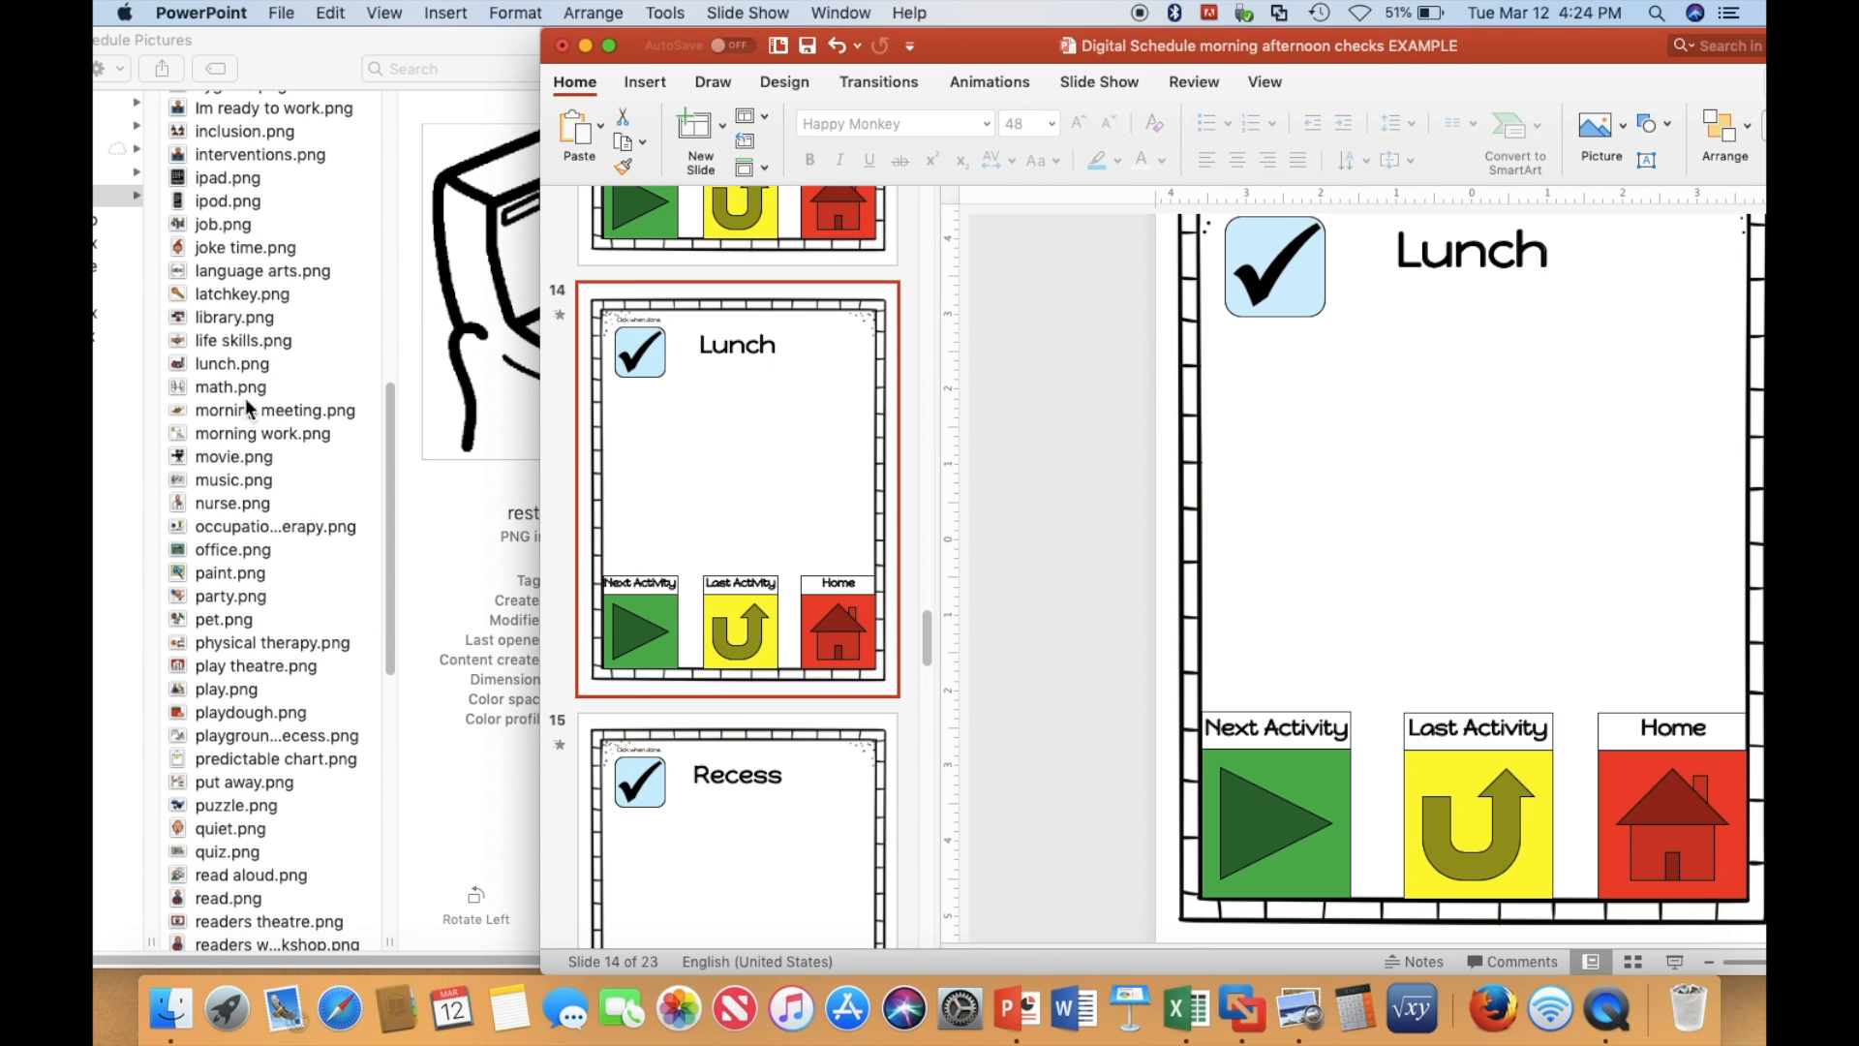
left_click(215, 375)
left_click_drag(180, 370, 1356, 508)
Add playground recess.png from the Schedule Pictures folder to slide 15, Recess.
left_click(799, 811)
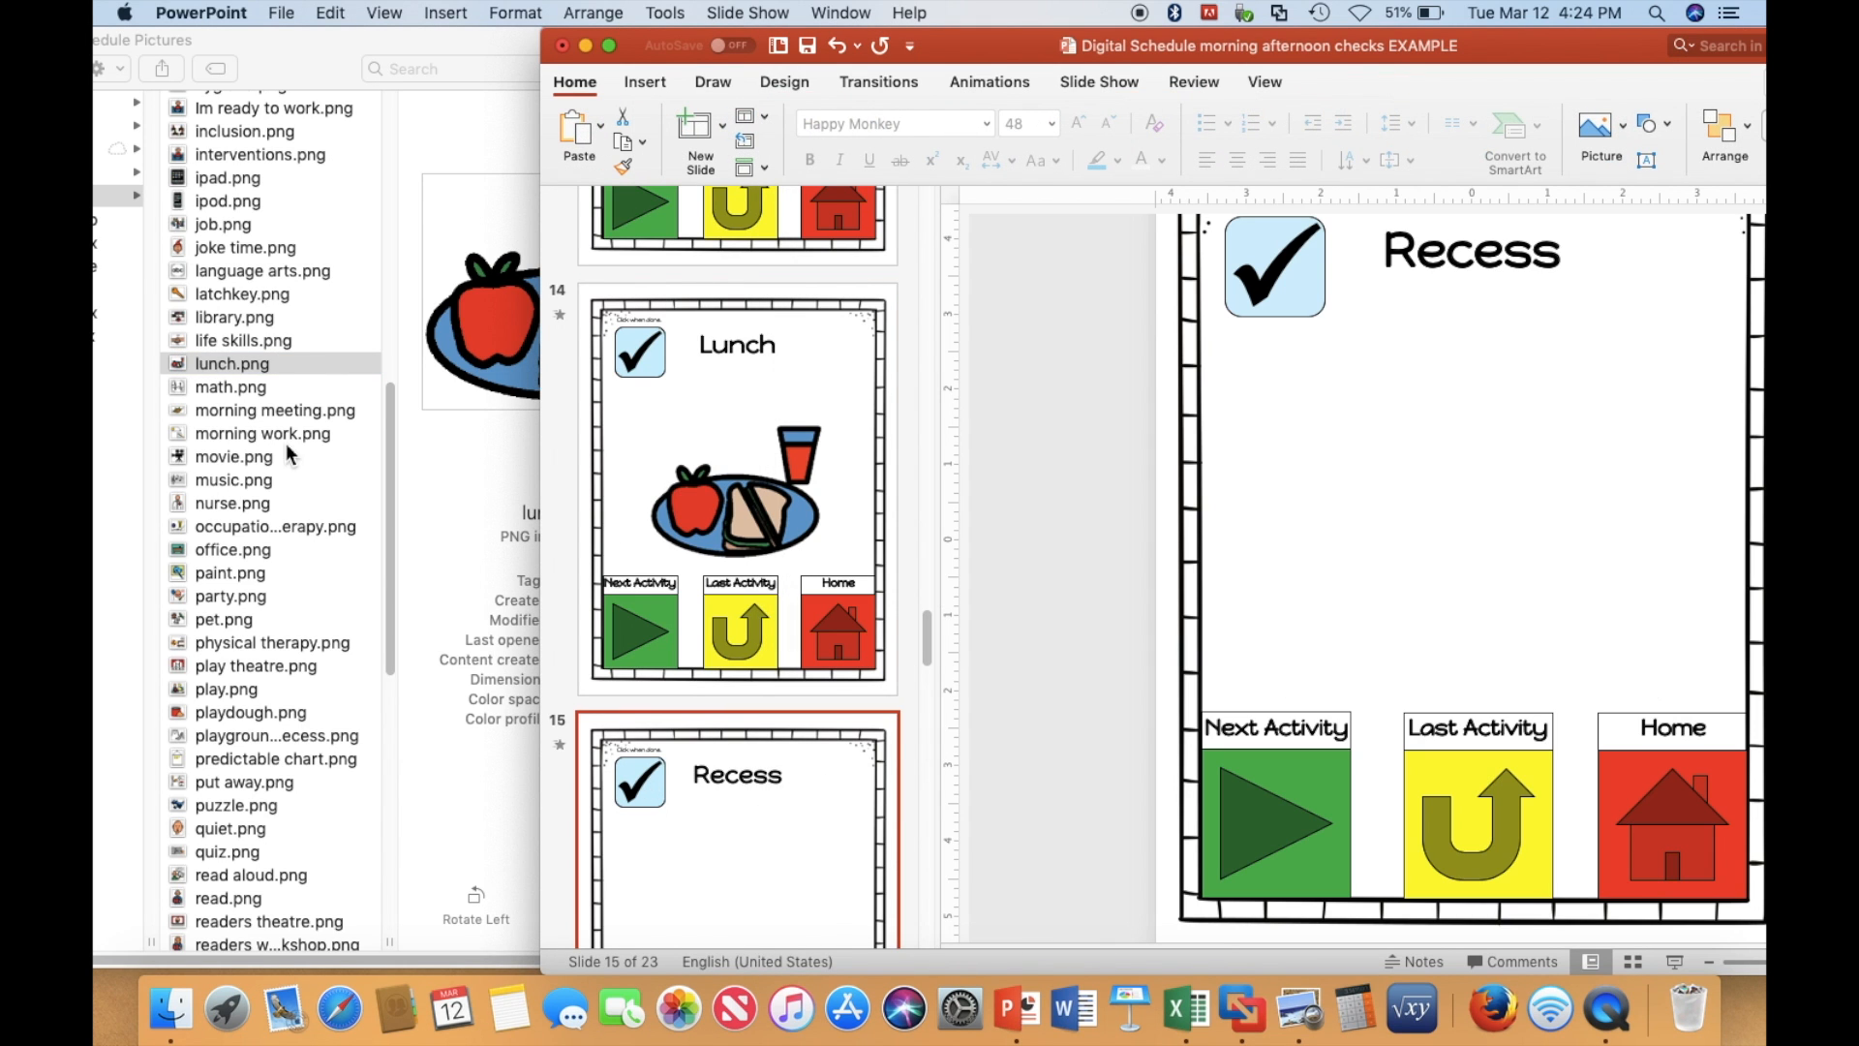
scroll(286, 443, "down", 10)
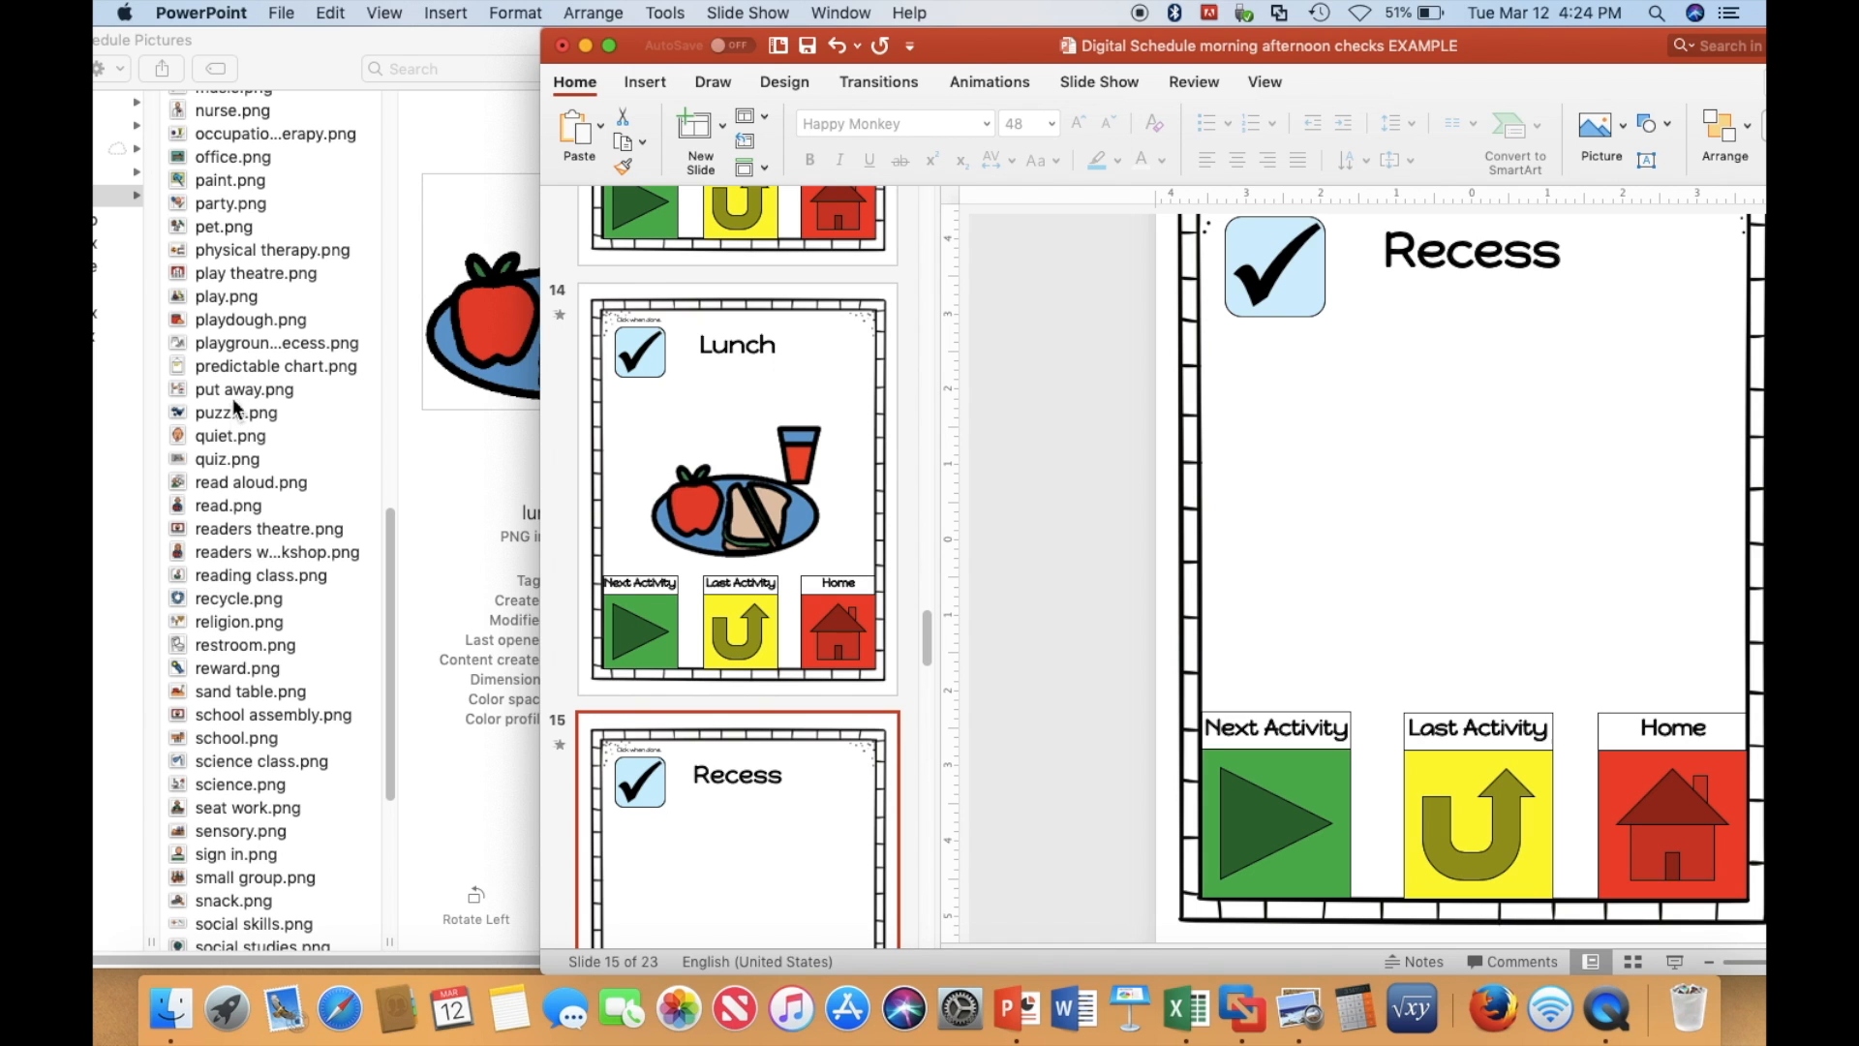
left_click(200, 345)
left_click(201, 343)
left_click_drag(247, 351, 1375, 463)
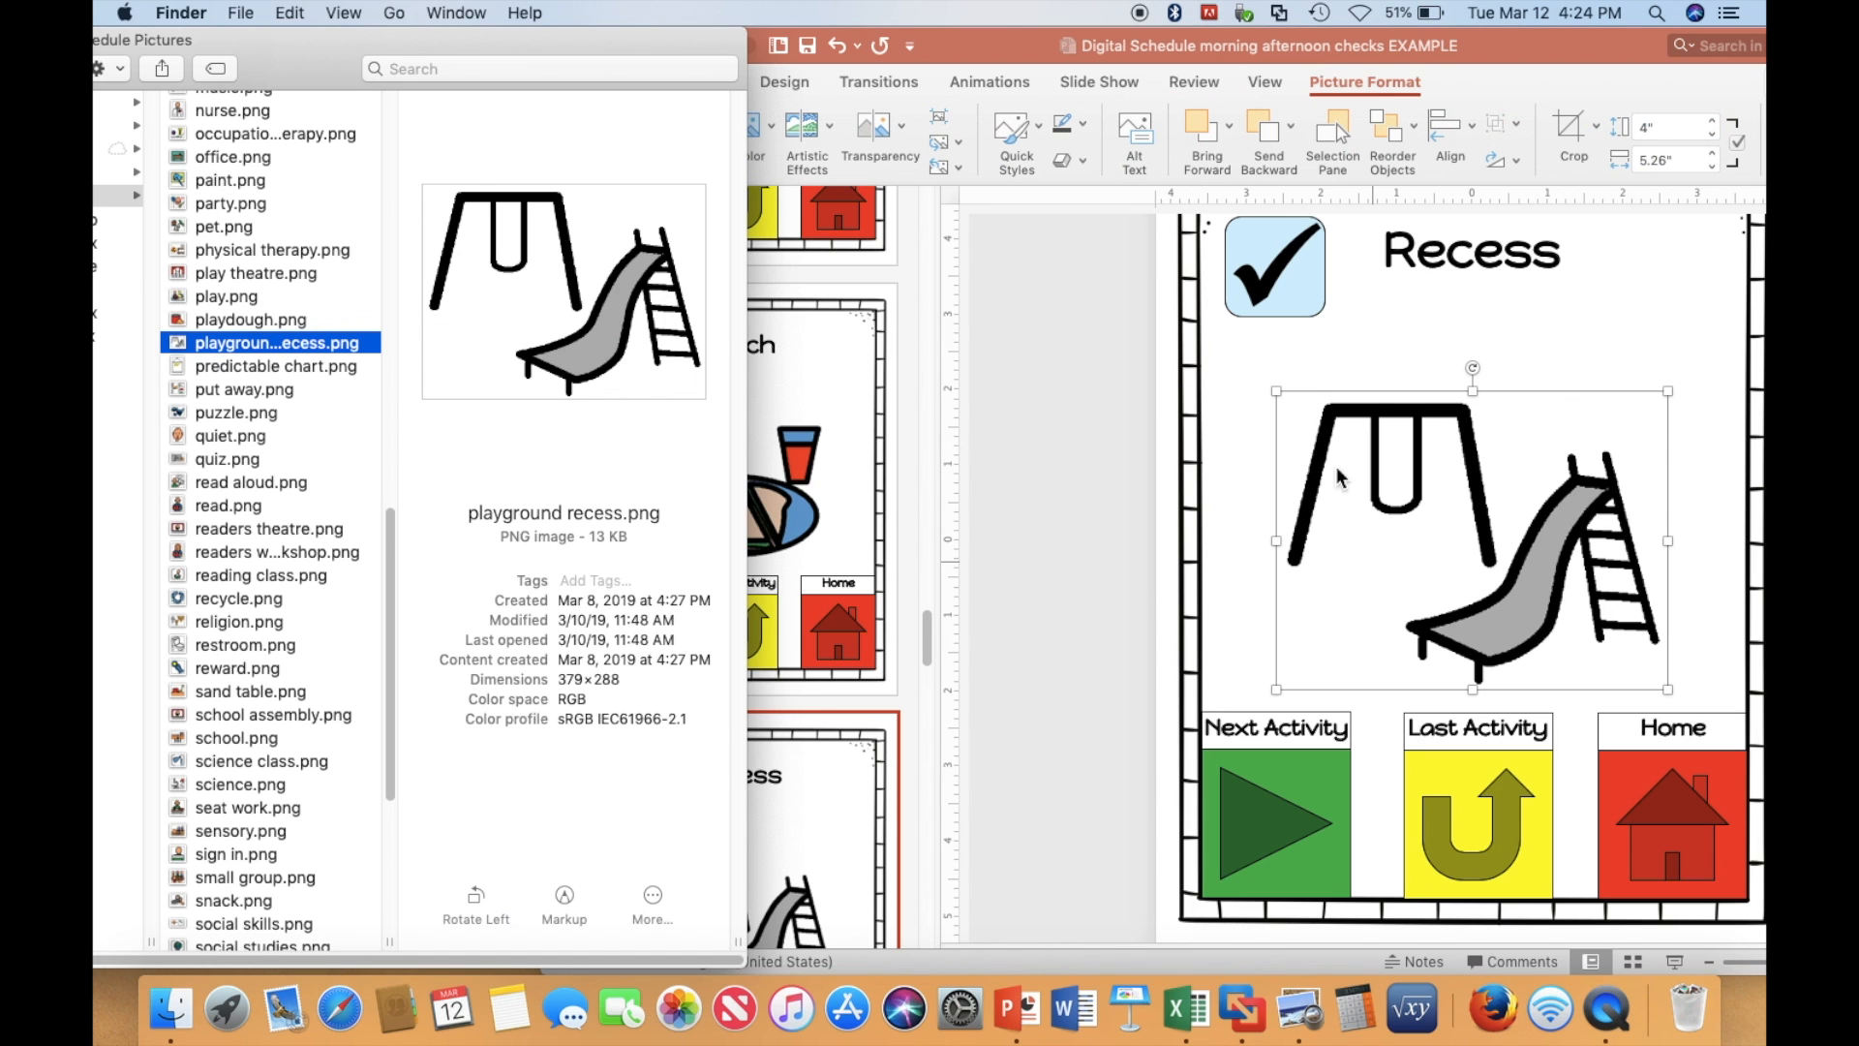
Add read aloud.png from the Schedule Pictures folder to slide 16, Read Aloud.
left_click(891, 776)
scroll(891, 776, "down", 10)
left_click(770, 468)
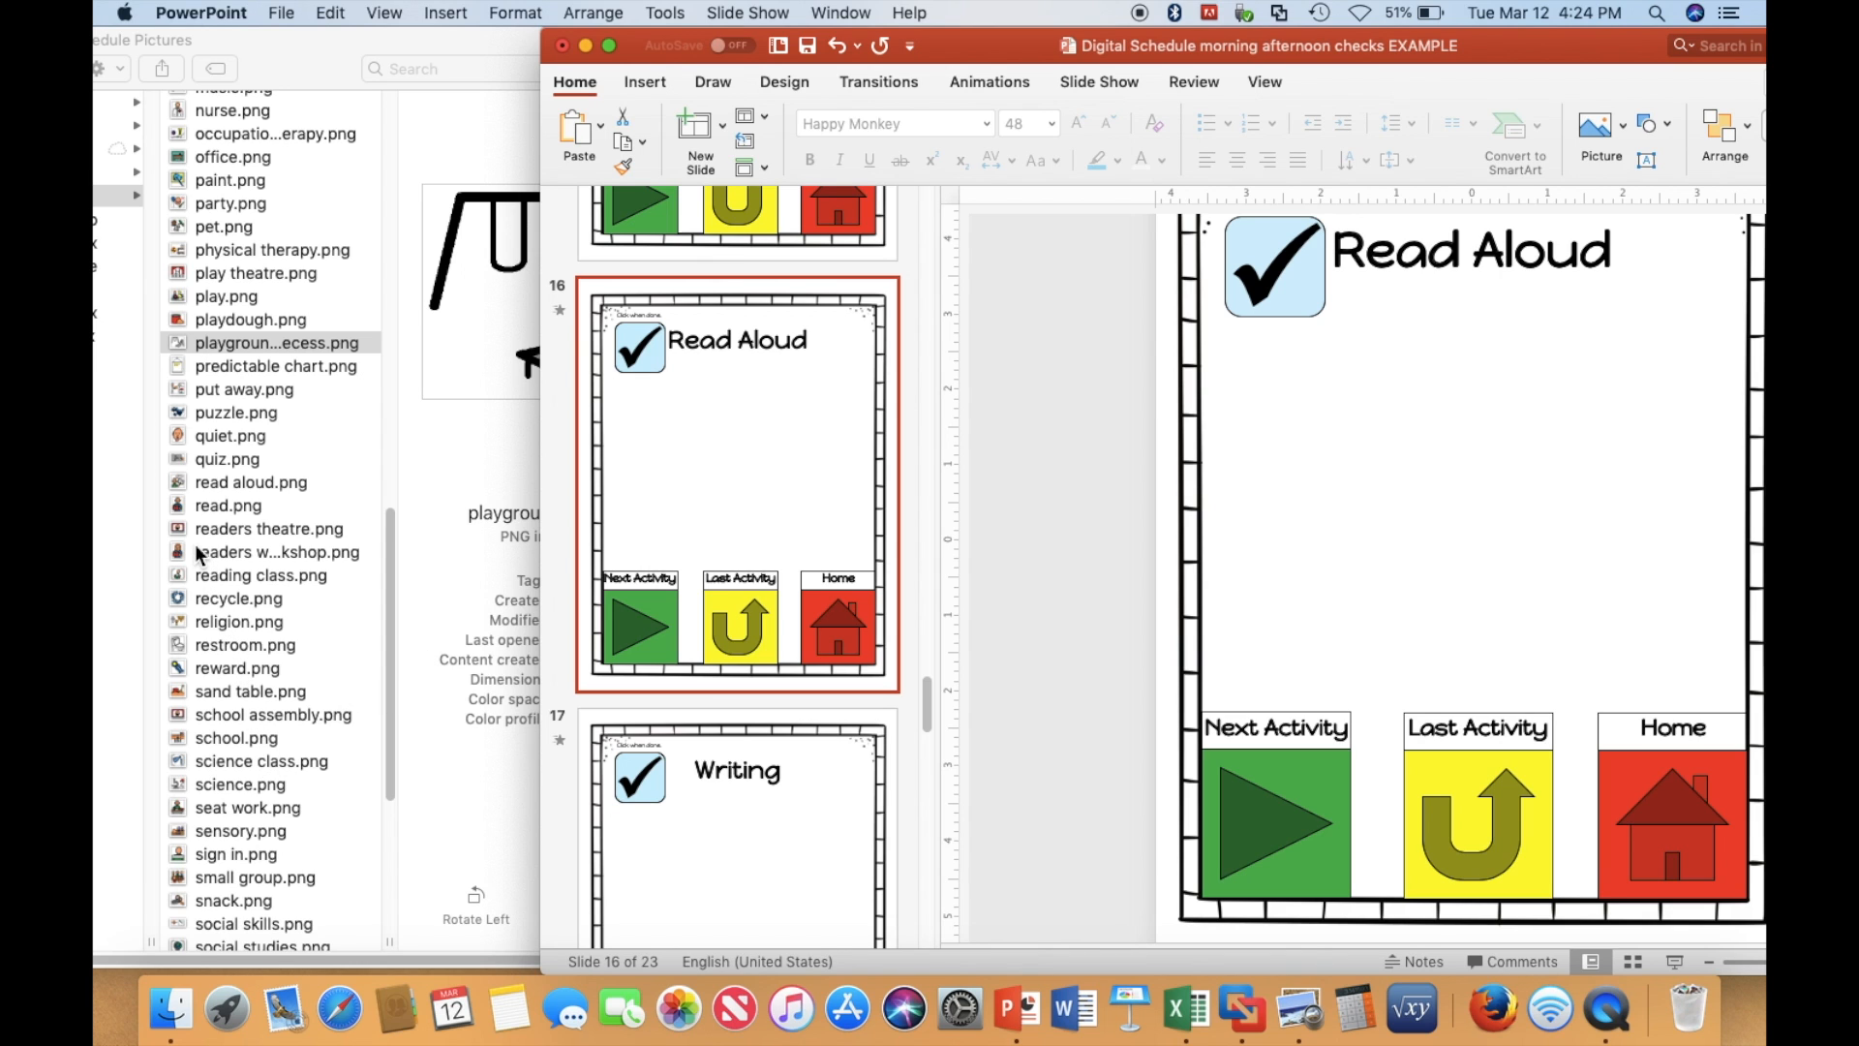
left_click(184, 485)
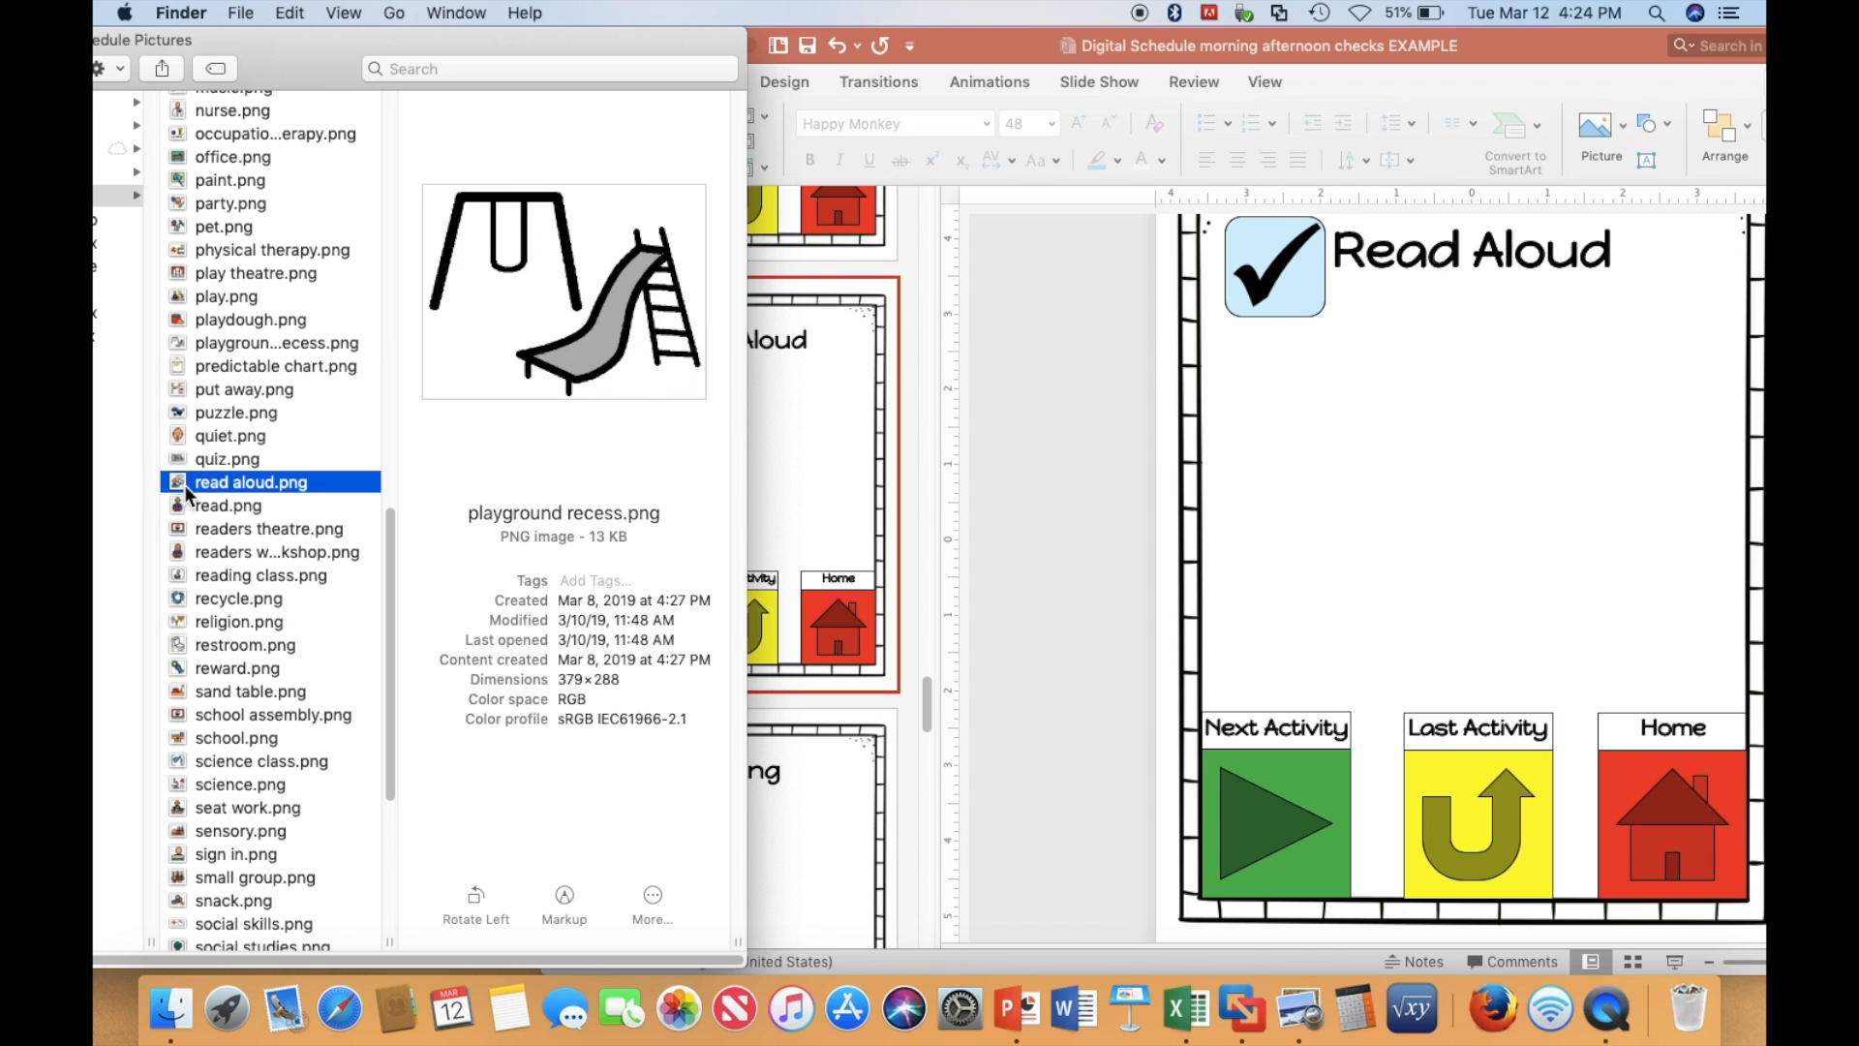
left_click_drag(186, 478, 1438, 475)
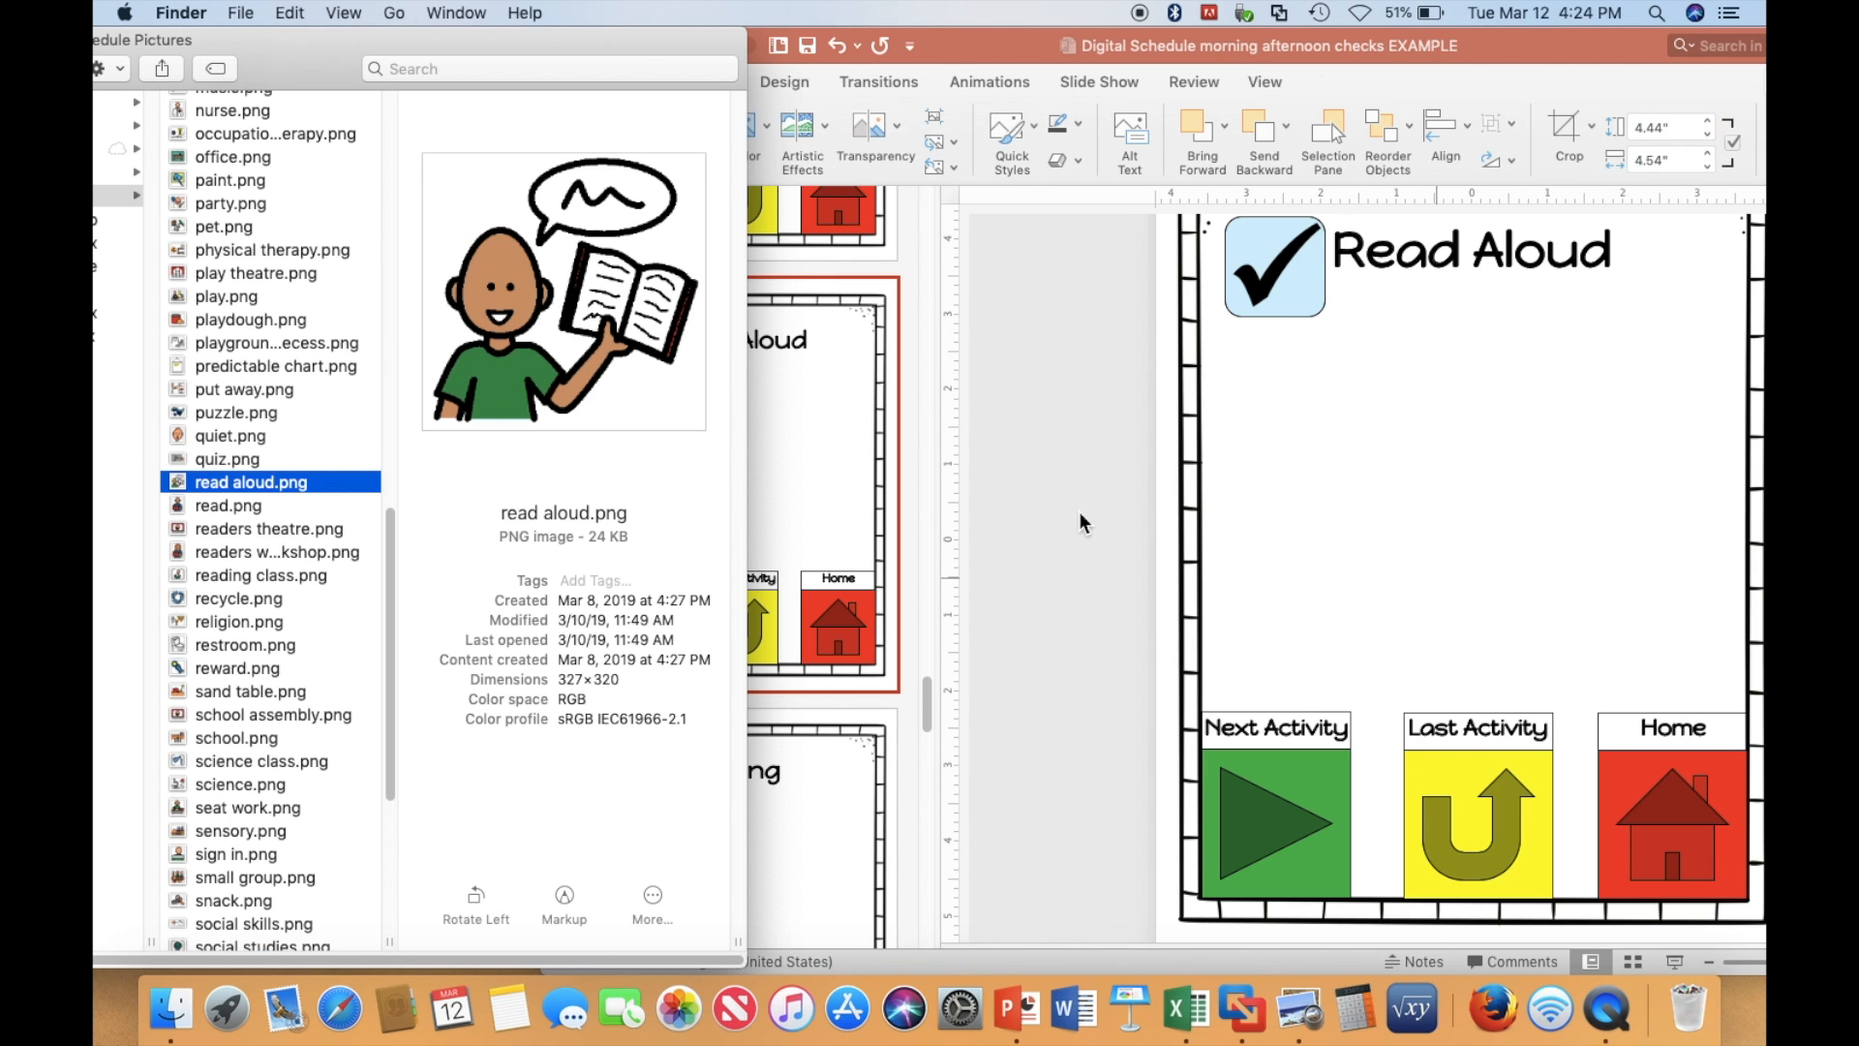
Add writing.png from the Schedule Pictures folder to slide 17, Writing.
left_click(886, 689)
left_click(844, 746)
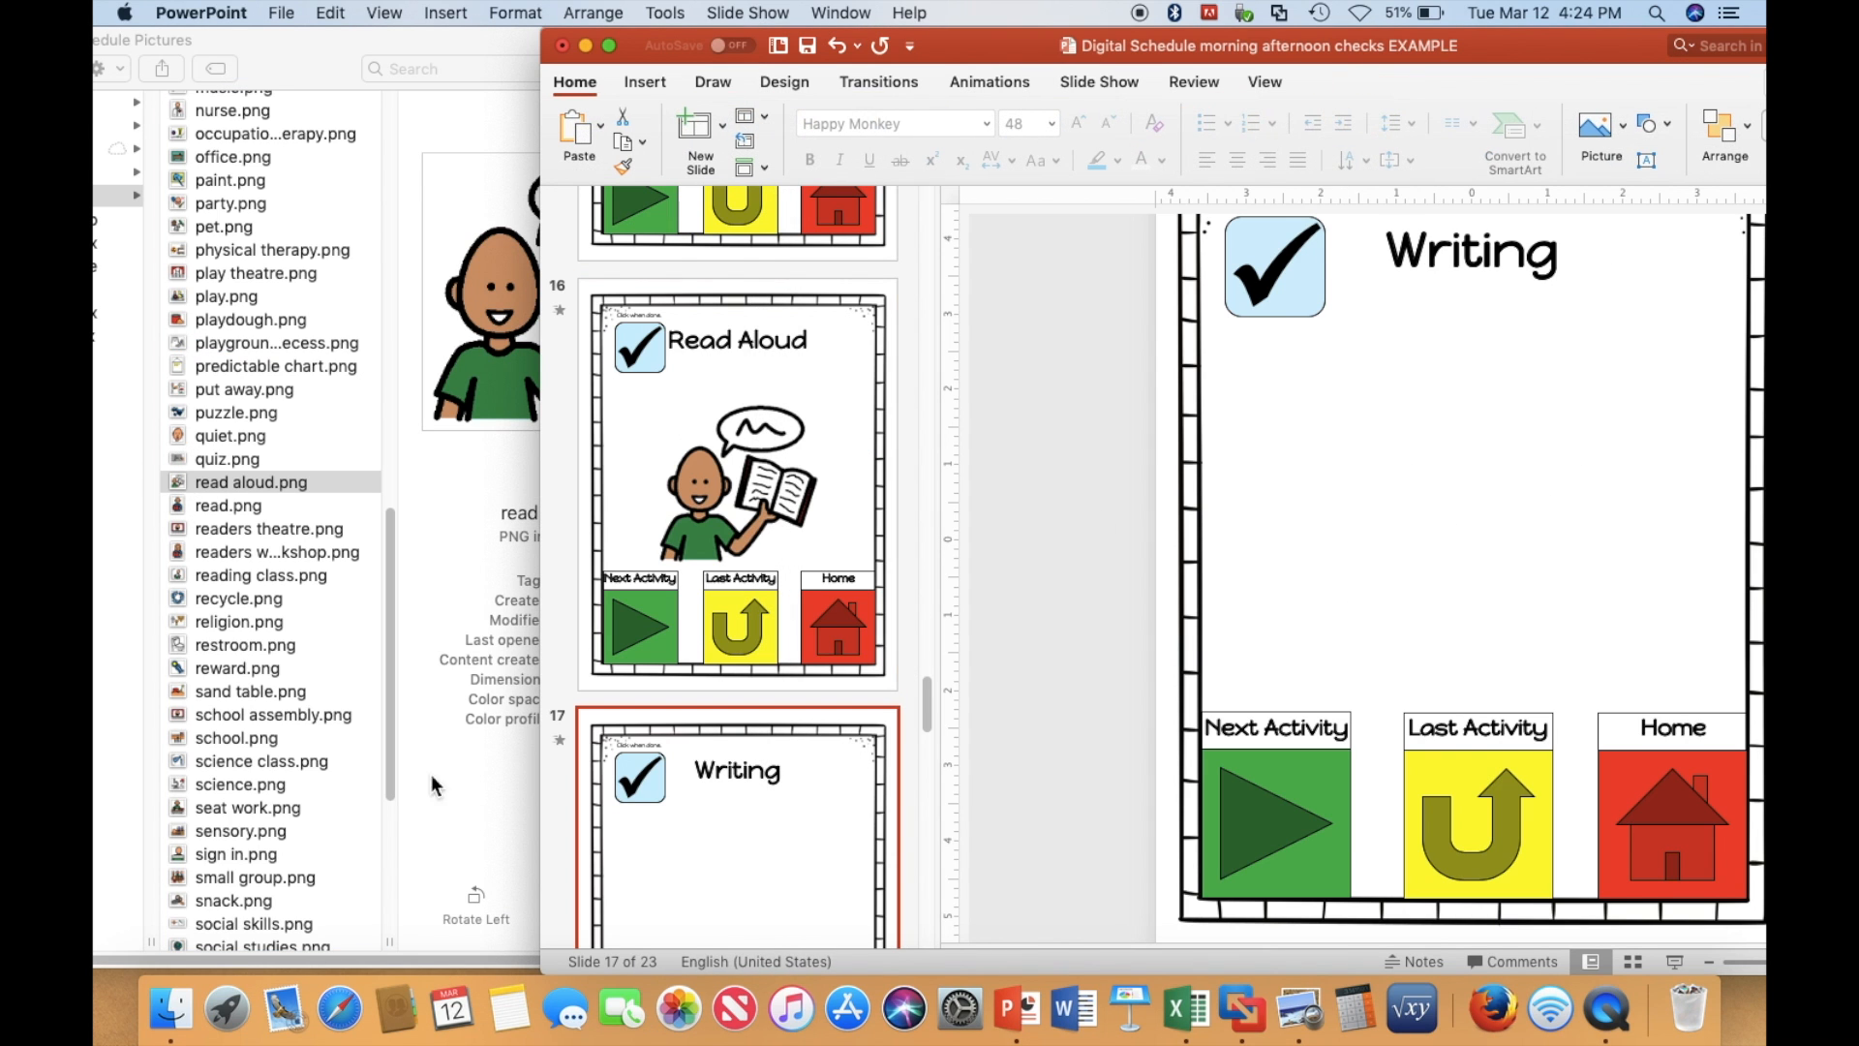
scroll(305, 800, "down", 10)
scroll(306, 800, "up", 3)
left_click_drag(813, 717, 1337, 598)
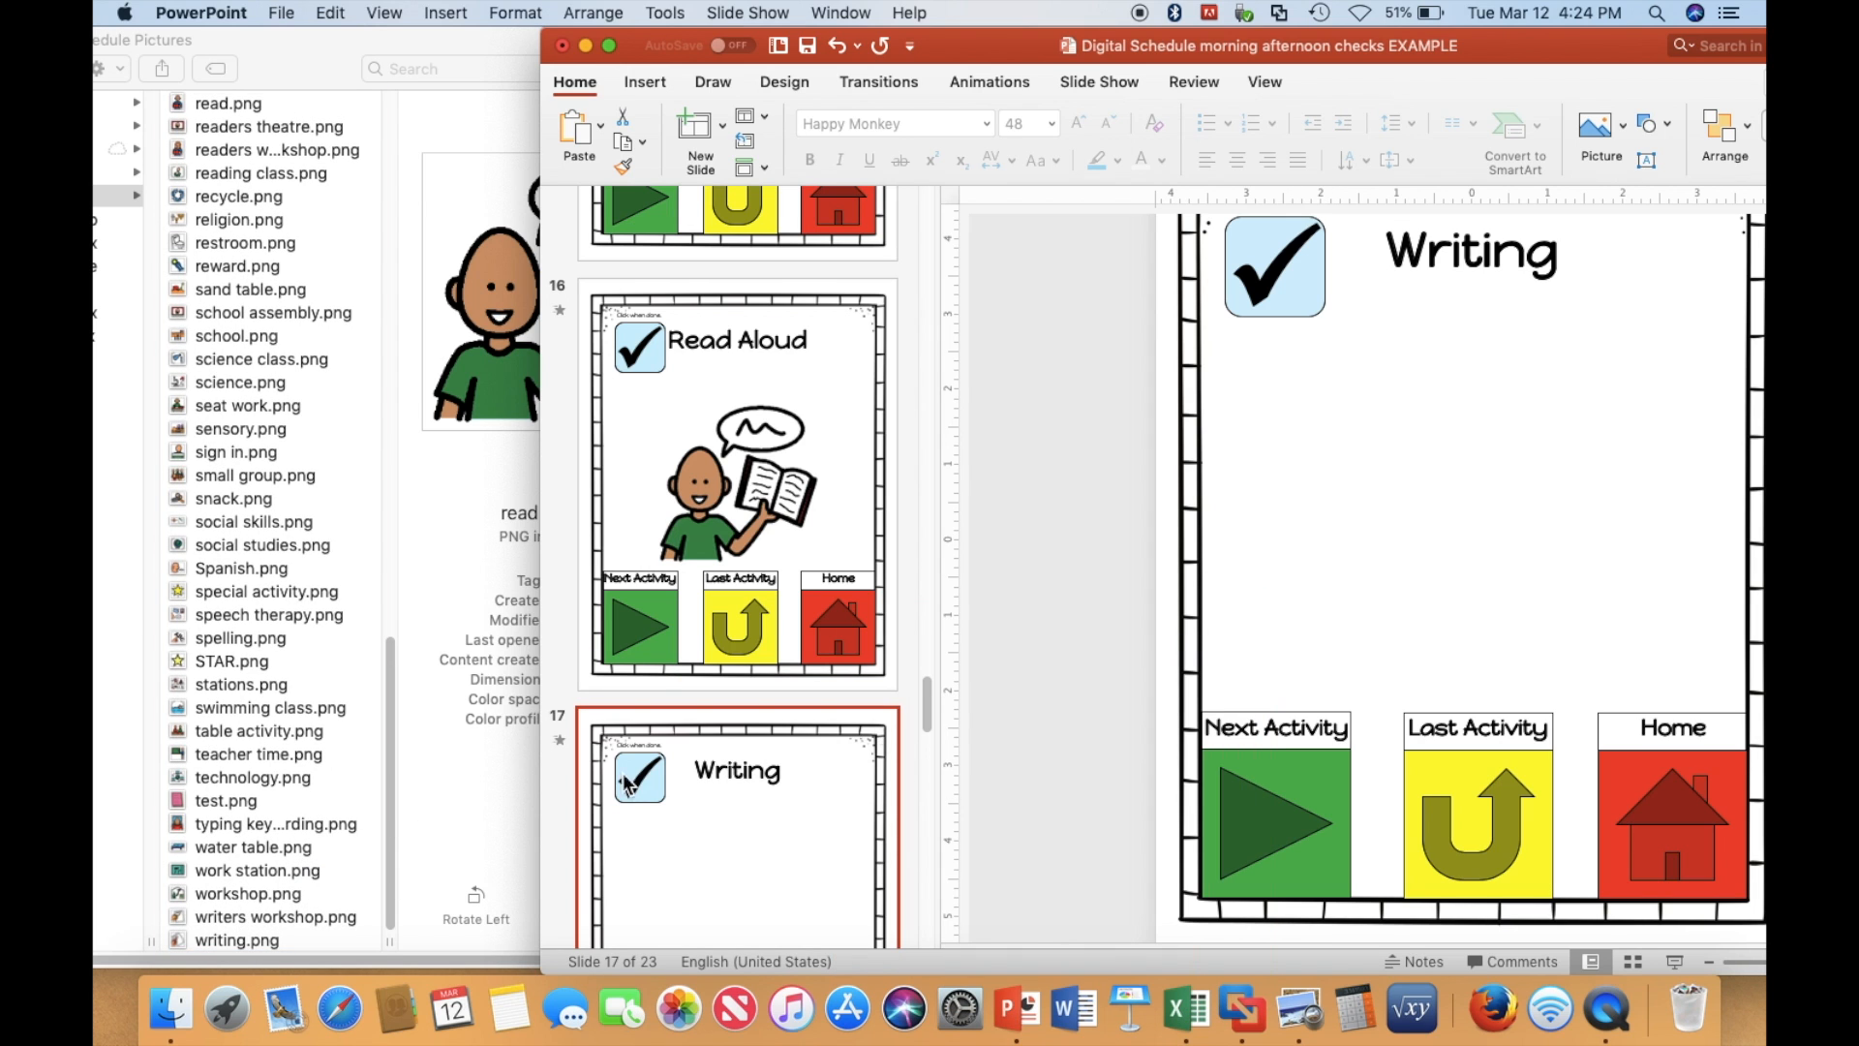
left_click_drag(257, 946, 1494, 410)
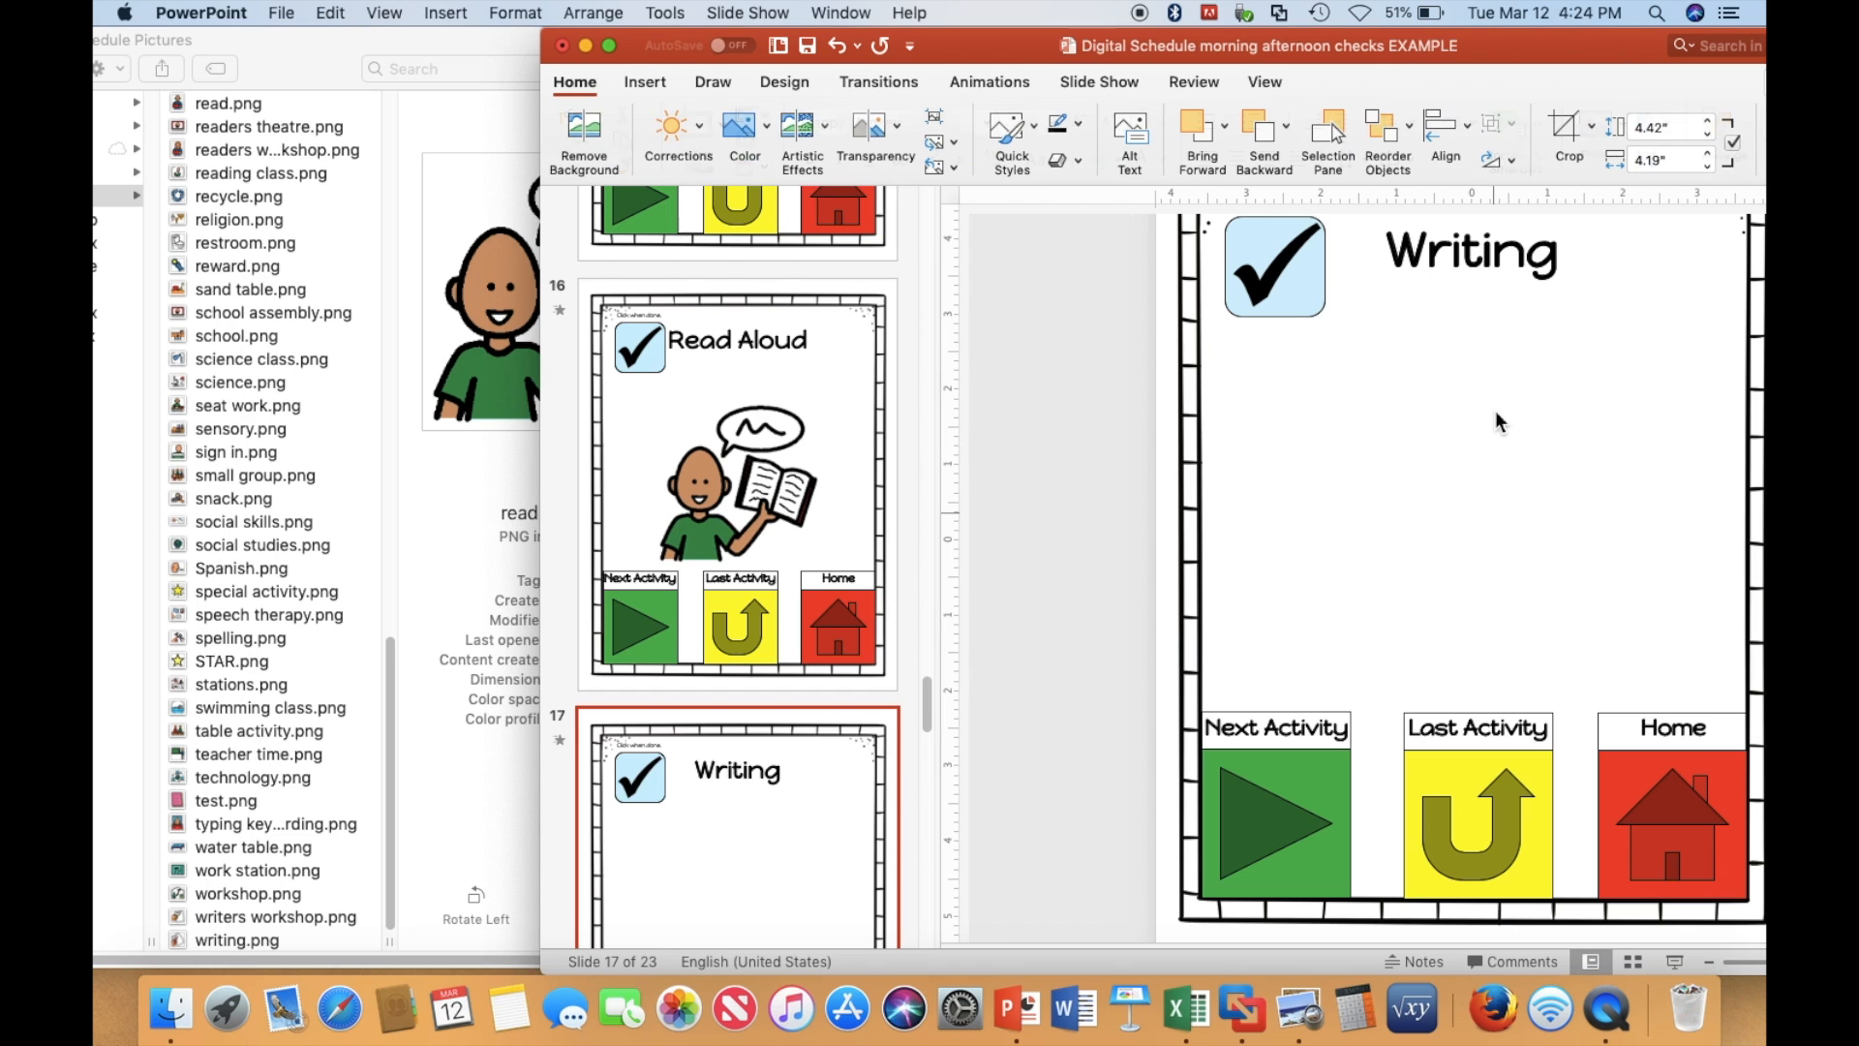
Add special activity.png from the Schedule Pictures folder to slide 18, Special Activity.
scroll(881, 755, "down", 1)
scroll(881, 755, "down", 5)
scroll(881, 755, "up", 2)
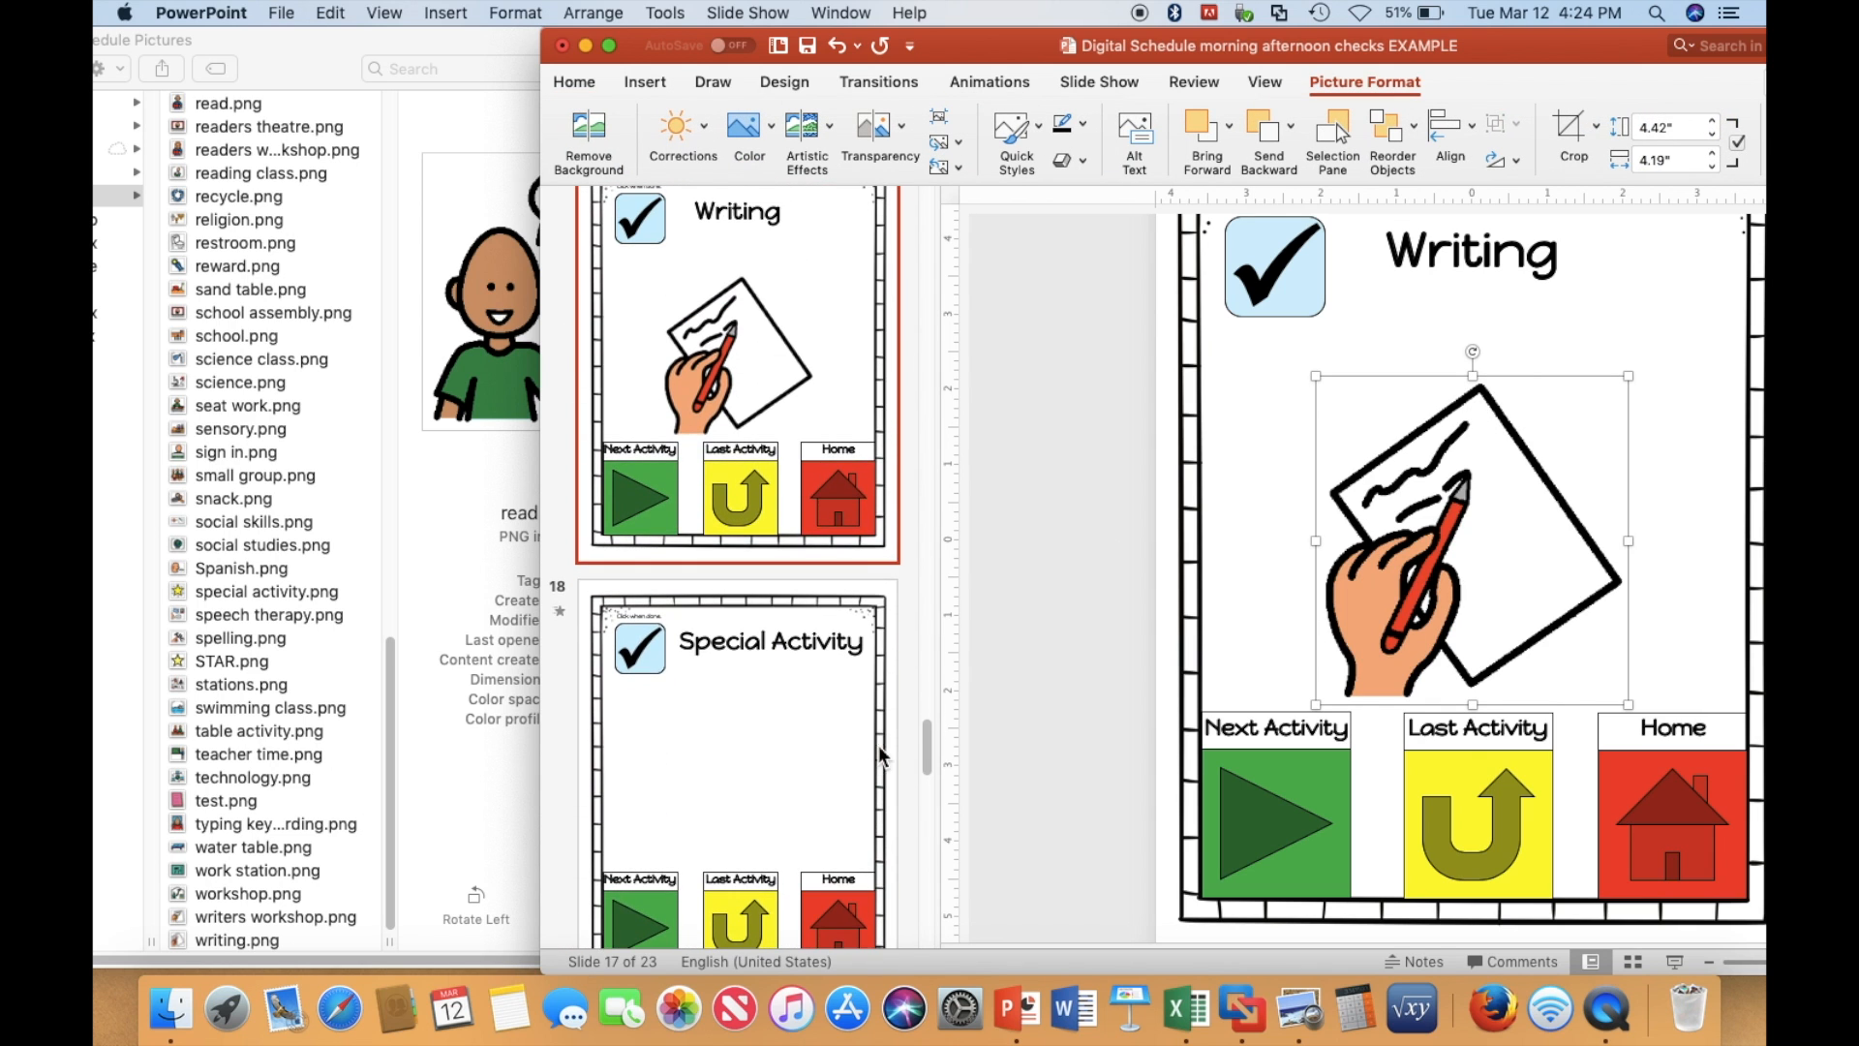
left_click(794, 794)
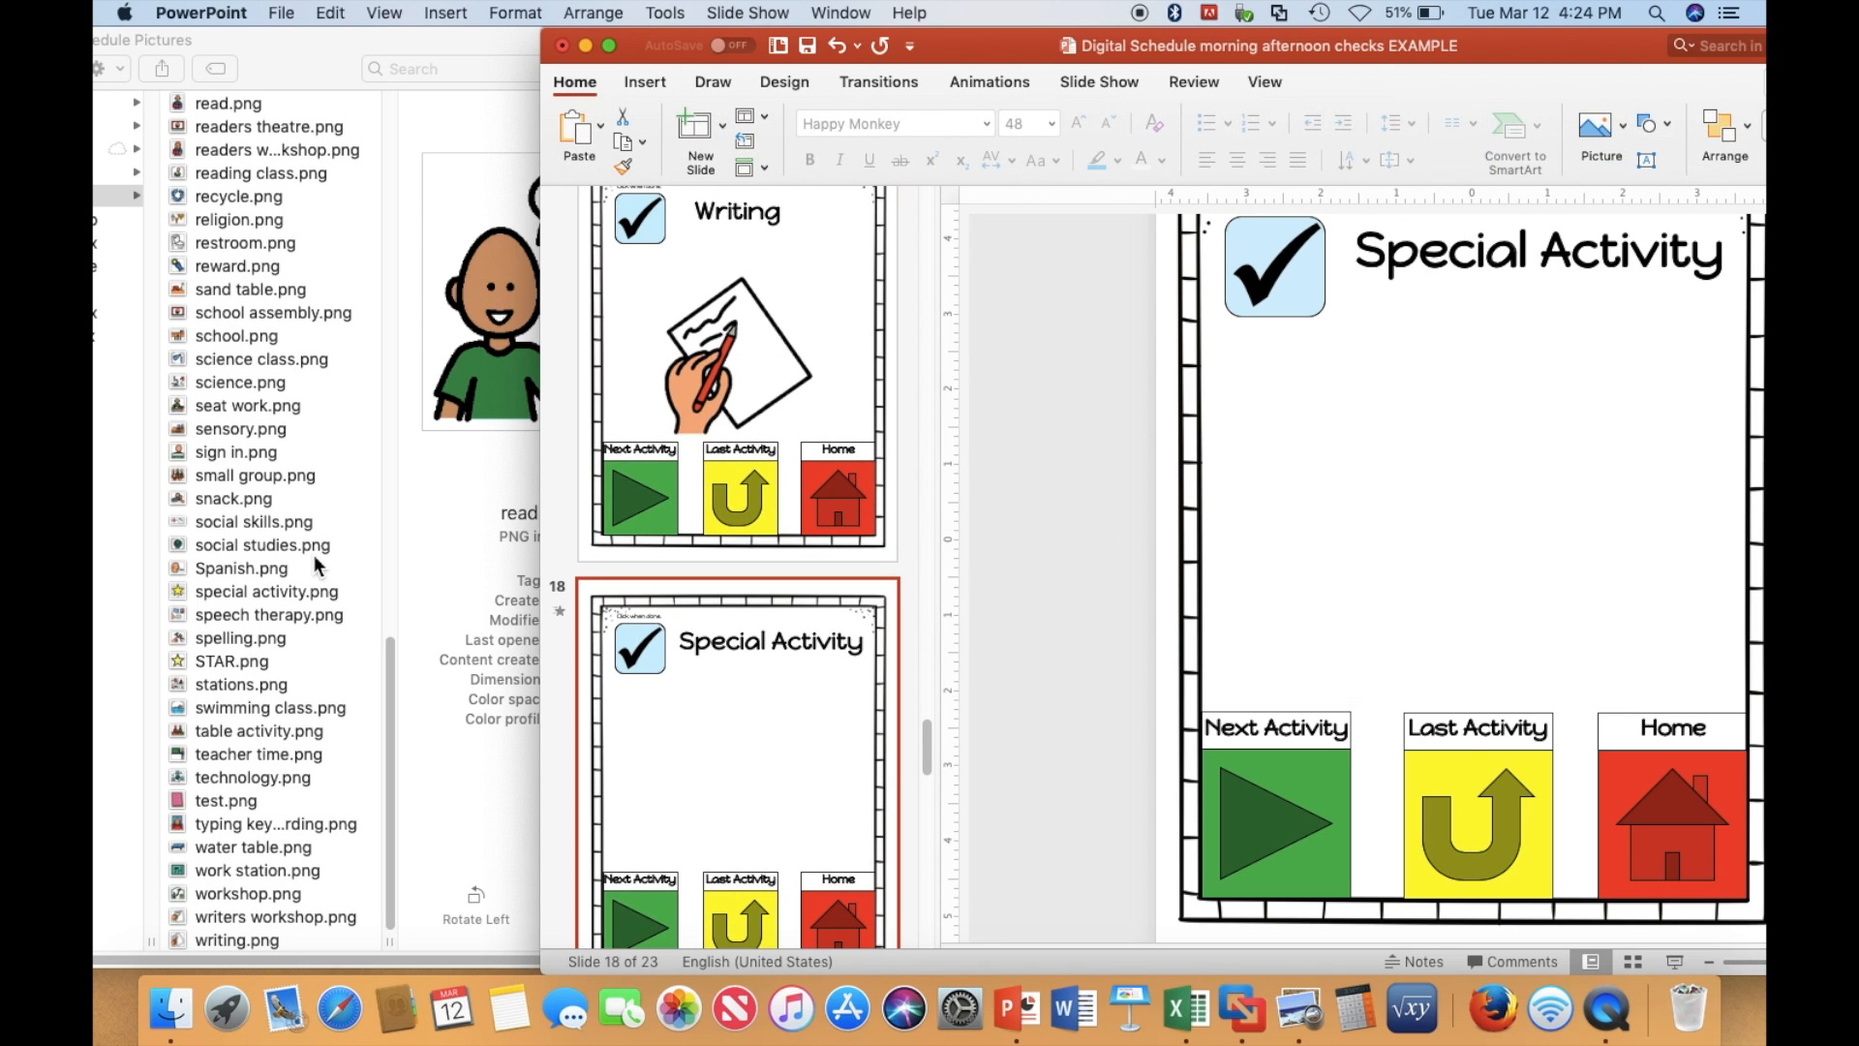
left_click(229, 603)
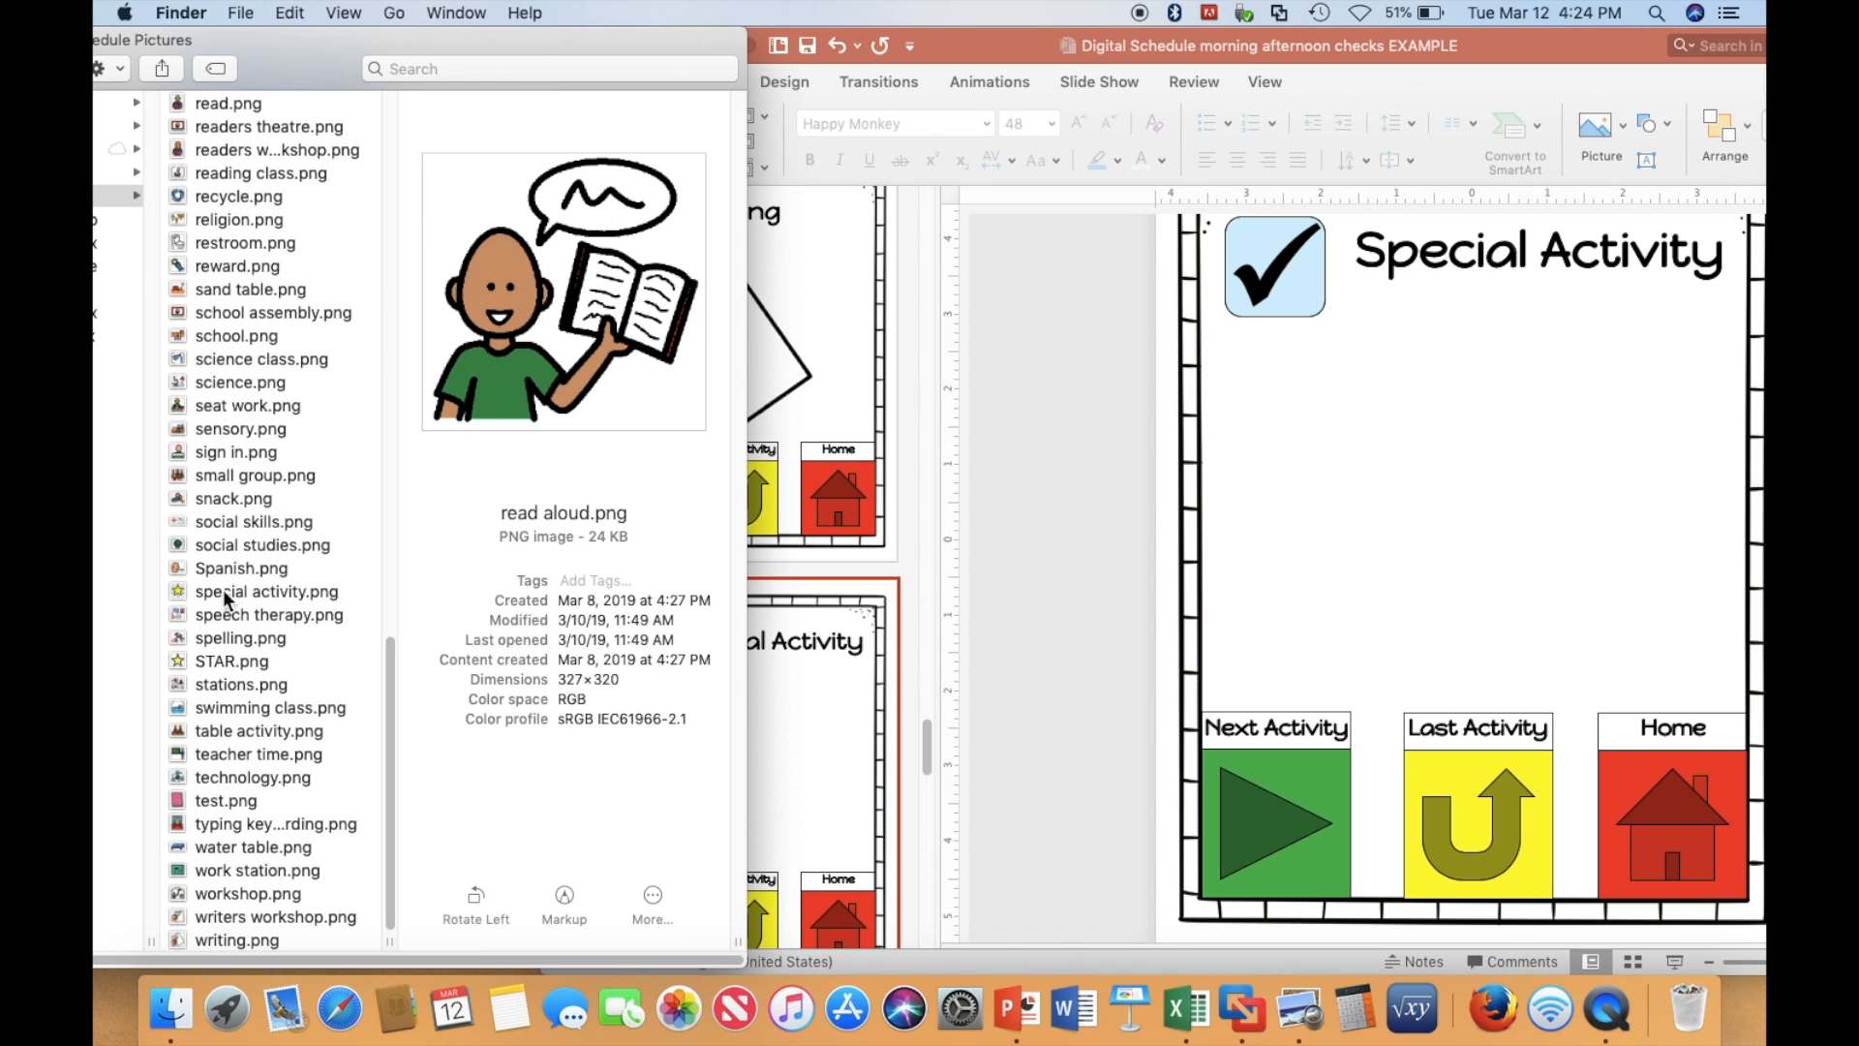
left_click_drag(229, 603, 1514, 511)
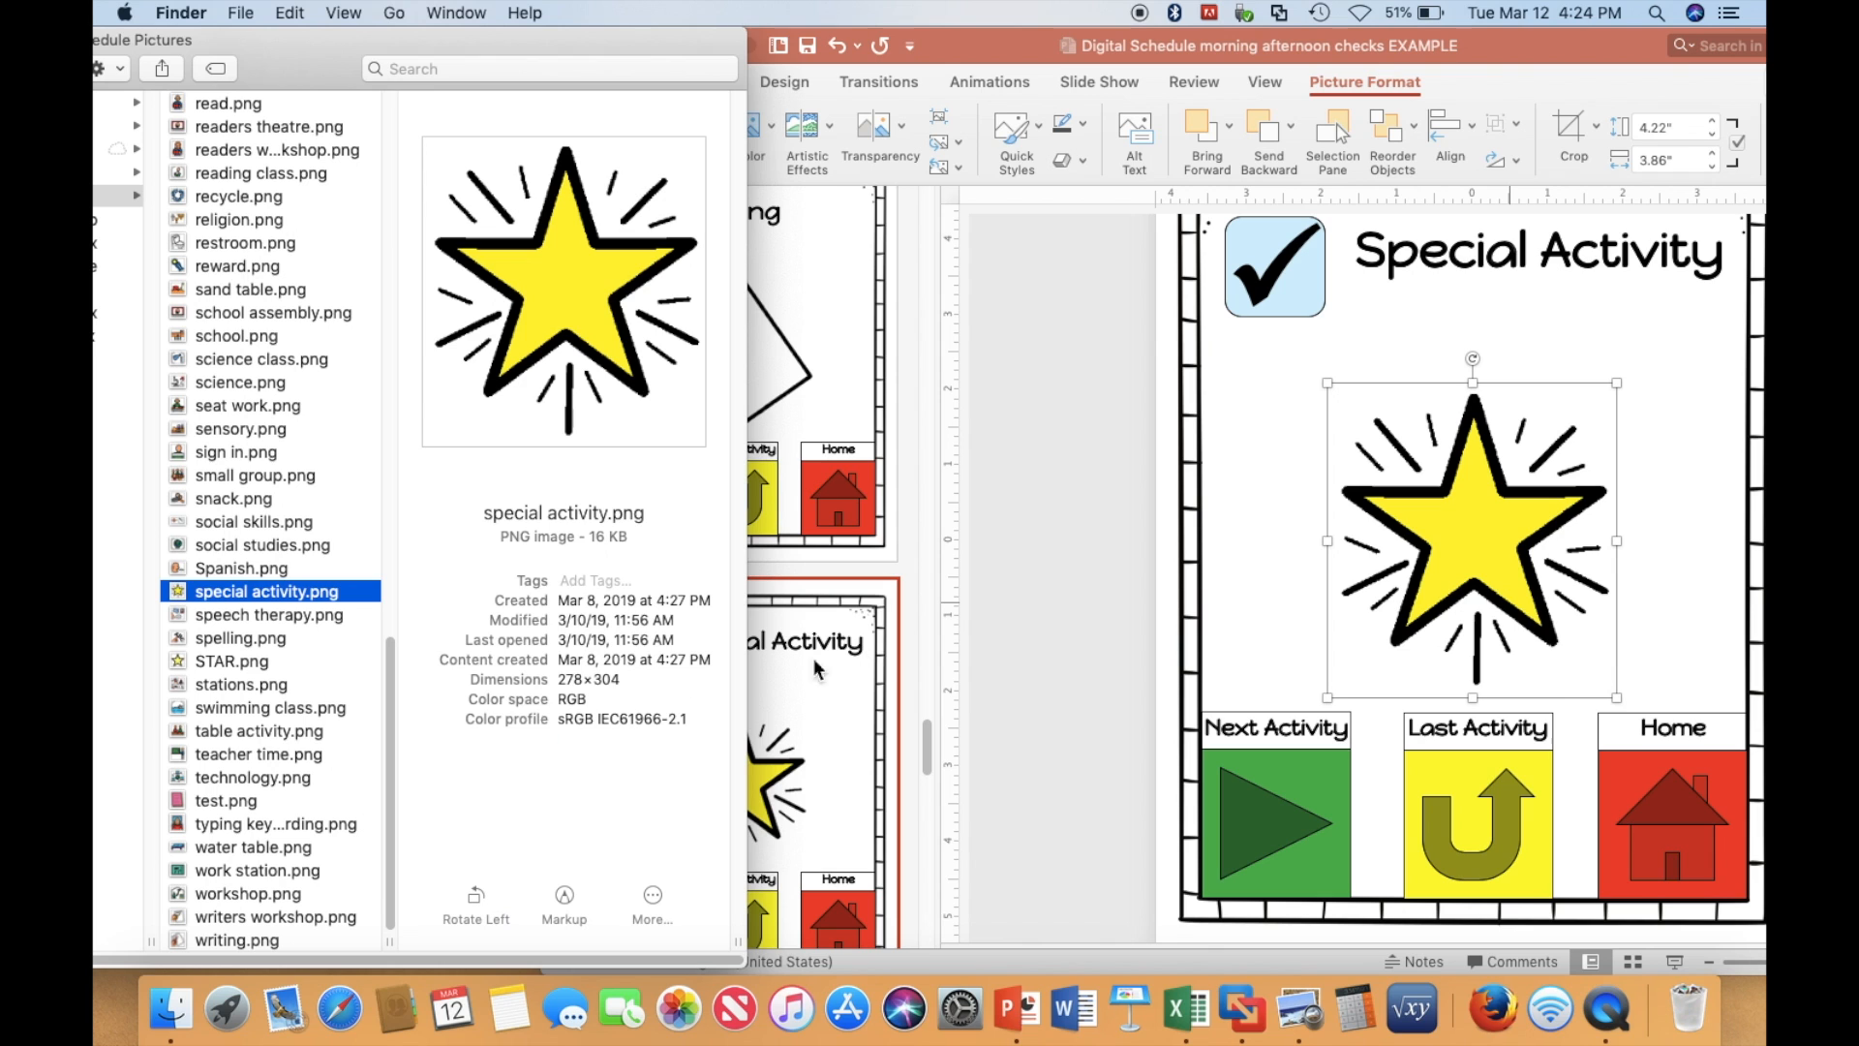
Add snack.png from the Schedule Pictures folder to slide 19, Snack.
left_click(832, 728)
scroll(819, 728, "down", 3)
left_click(819, 728)
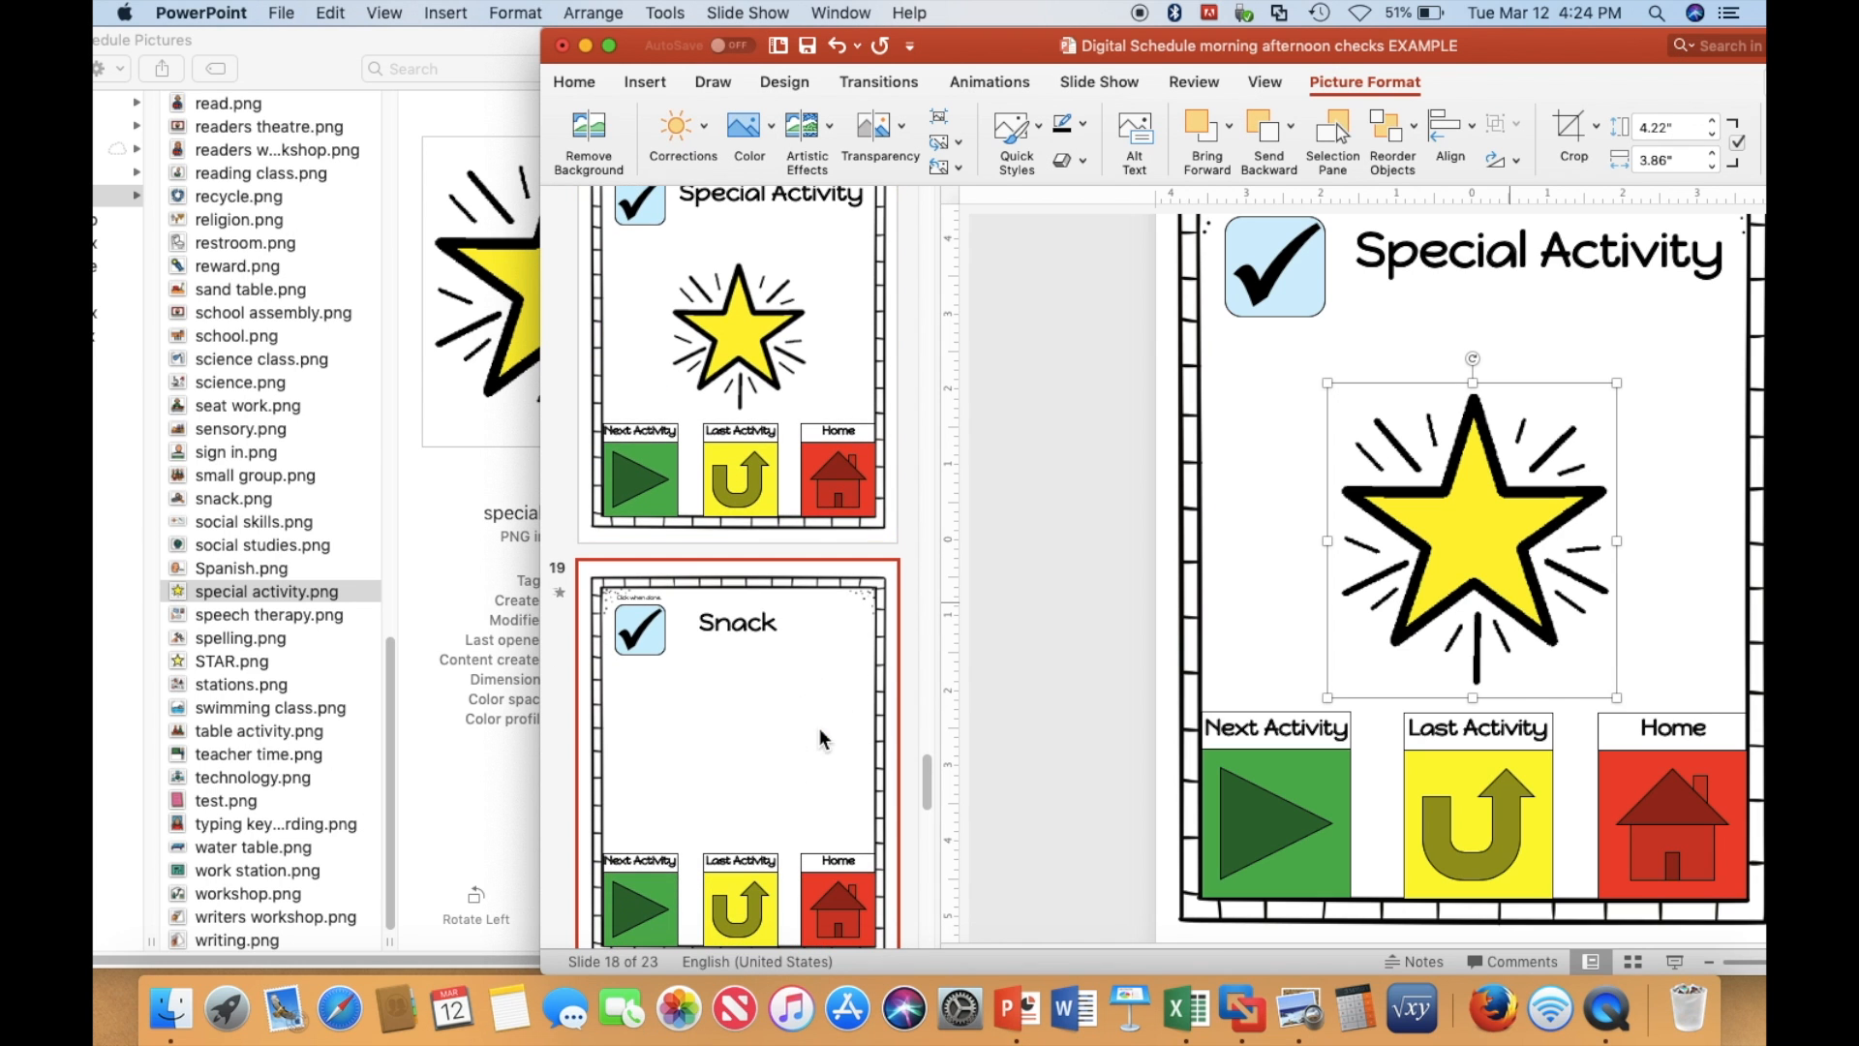
left_click(188, 498)
left_click(188, 497)
left_click_drag(177, 498, 1585, 514)
Add interventions.png from the Schedule Pictures folder to slide 20, Interventions.
scroll(842, 731, "down", 5)
left_click(839, 612)
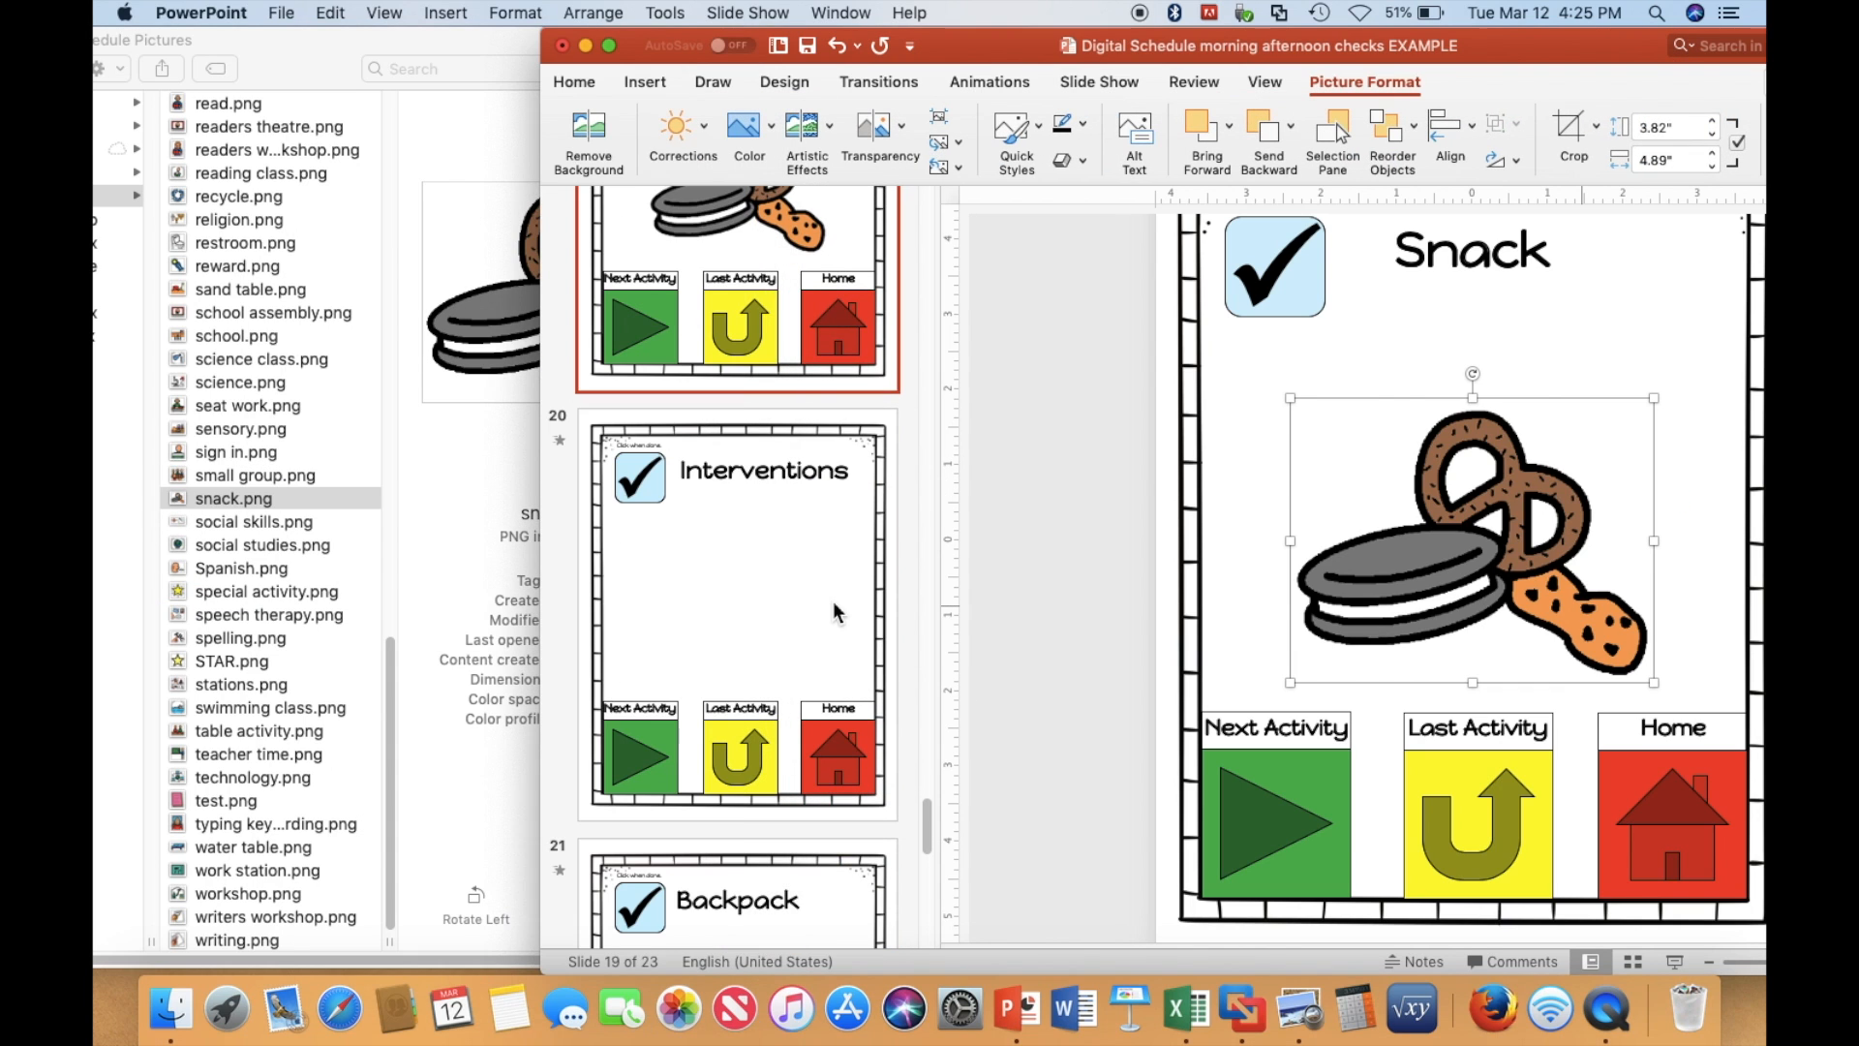
left_click(838, 611)
scroll(341, 574, "up", 15)
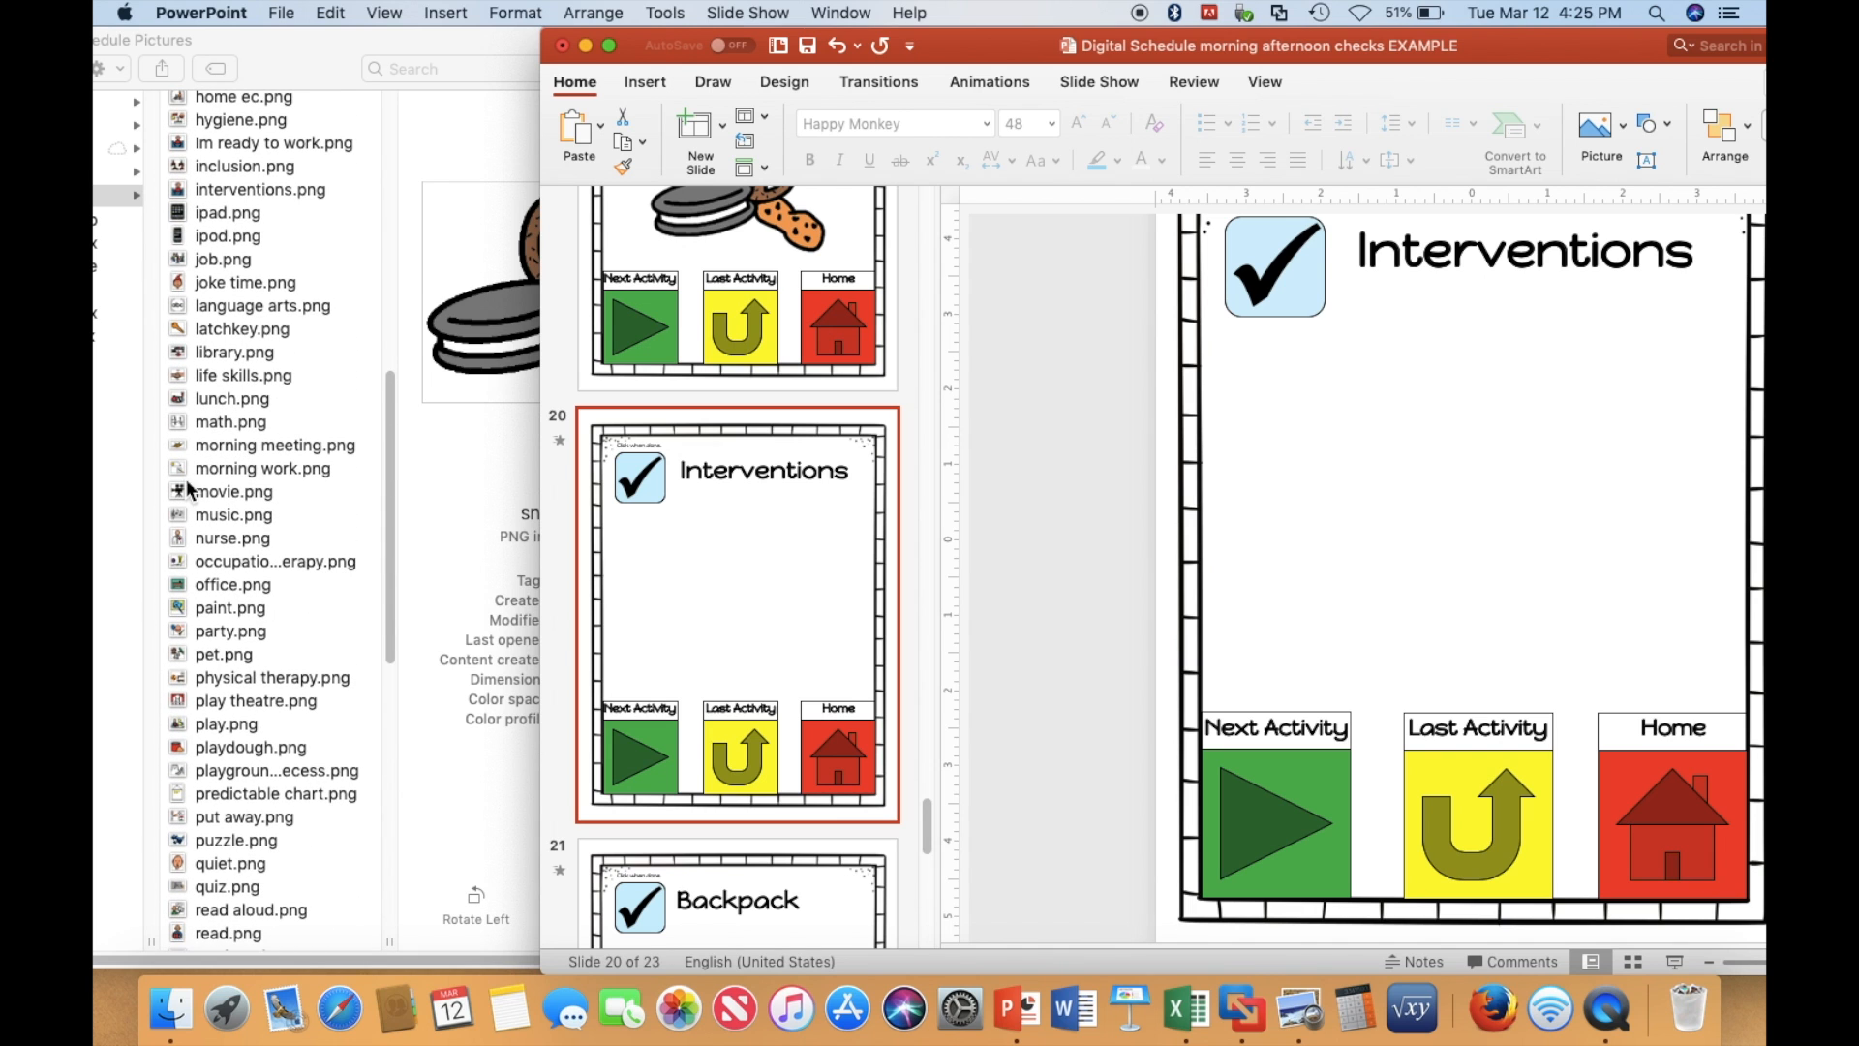
left_click(183, 189)
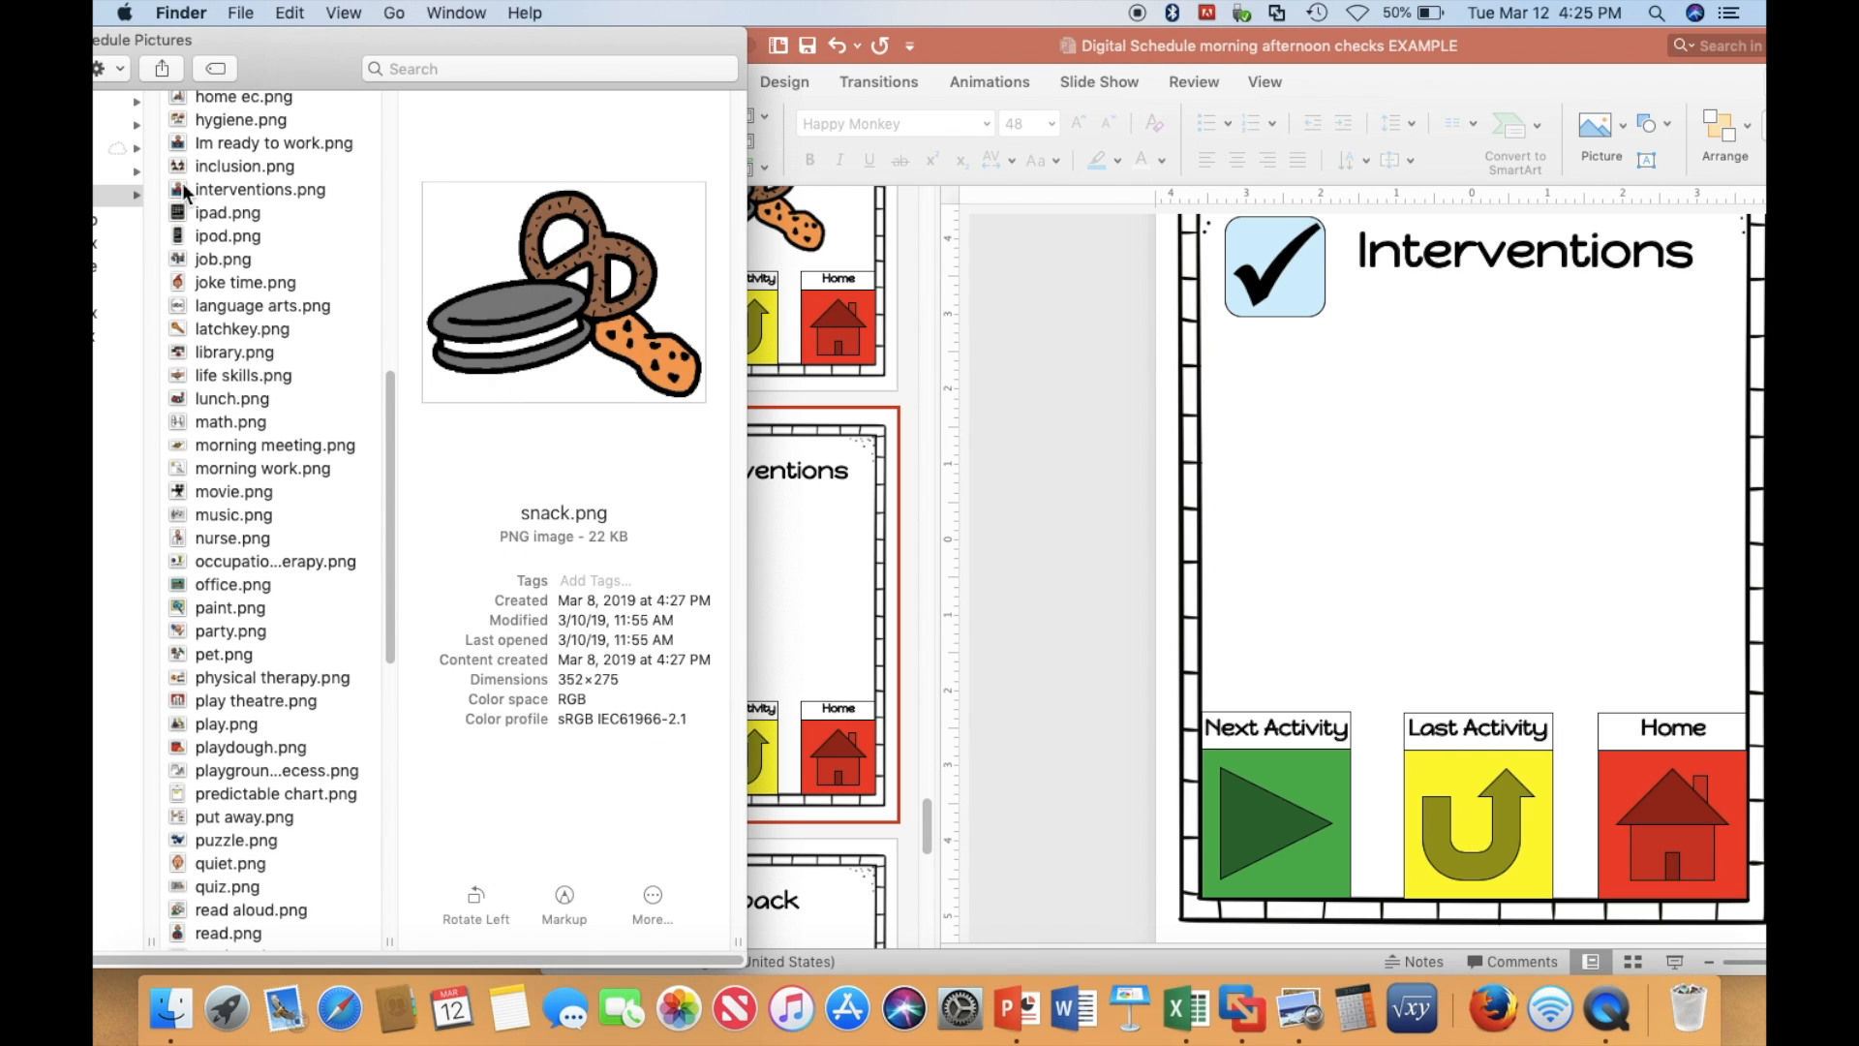
left_click(207, 190)
left_click_drag(182, 191, 1288, 368)
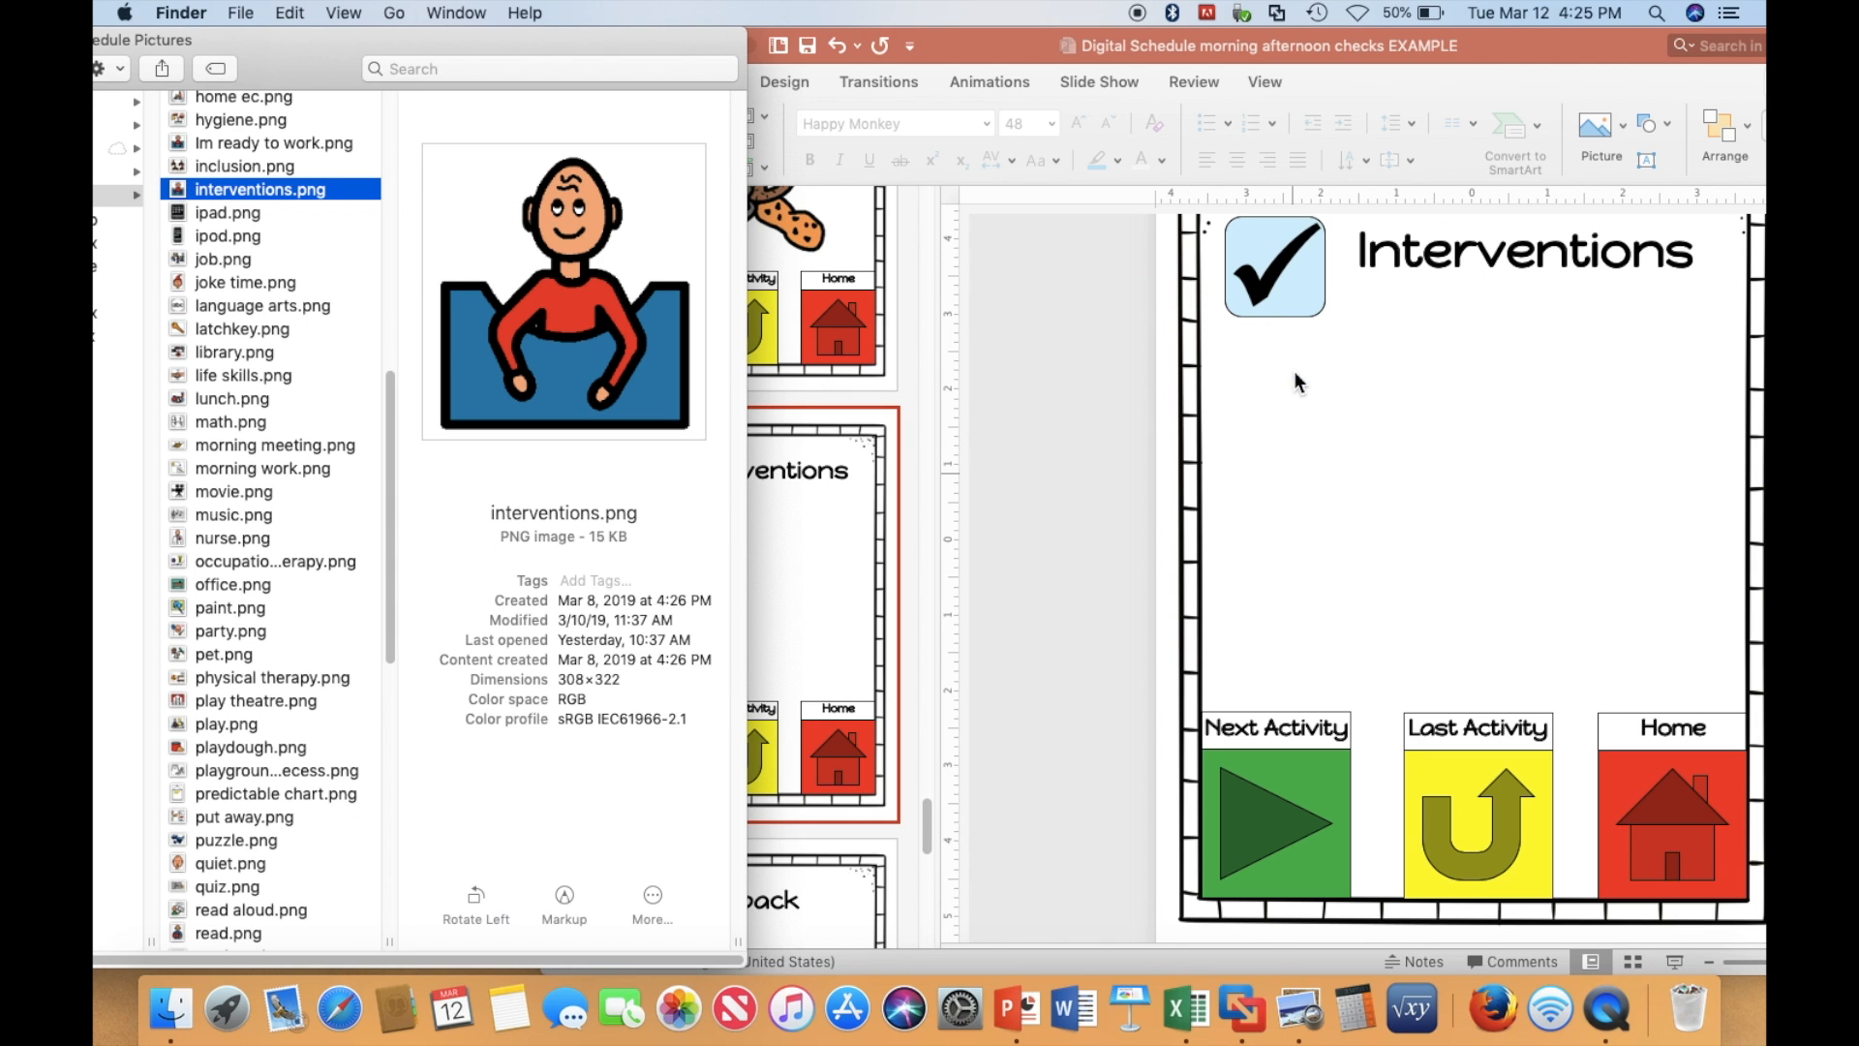
Add bus.png from the transportation folder inside Schedule Pictures to slide 22, Bus.
scroll(820, 597, "down", 8)
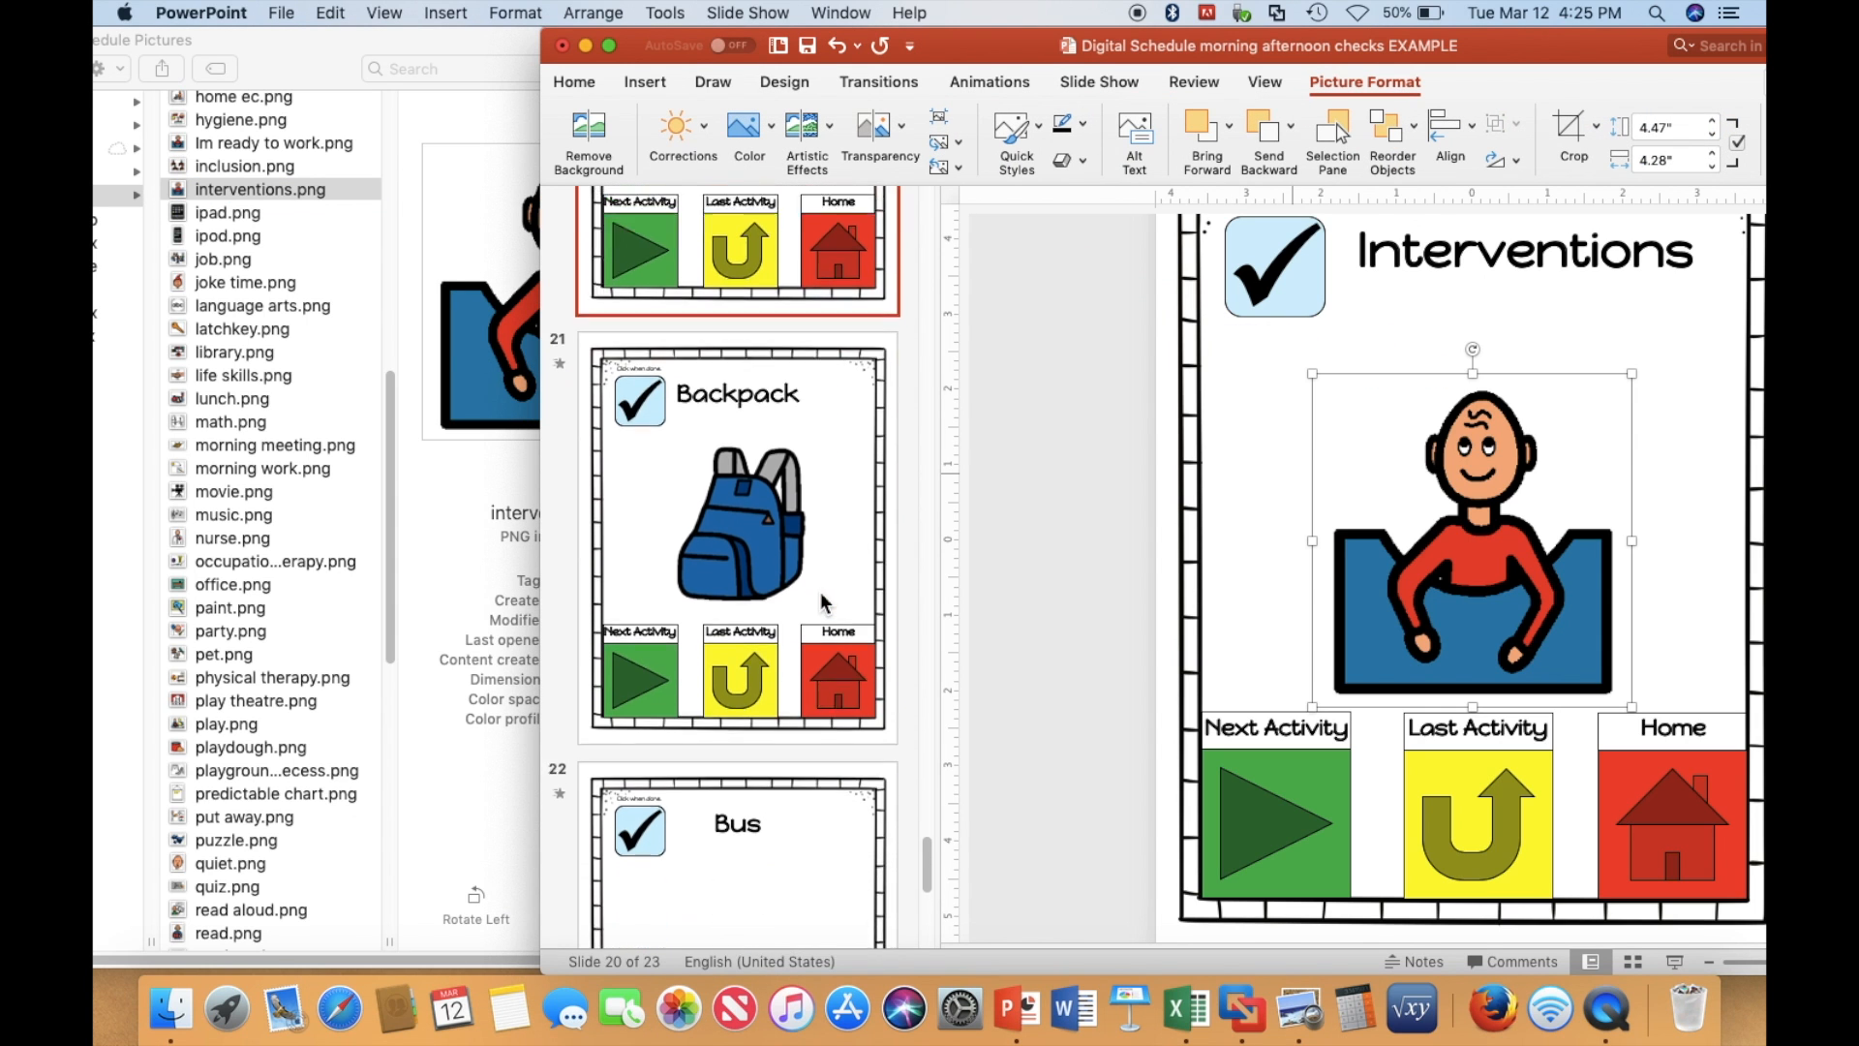
left_click(803, 621)
scroll(223, 223, "up", 12)
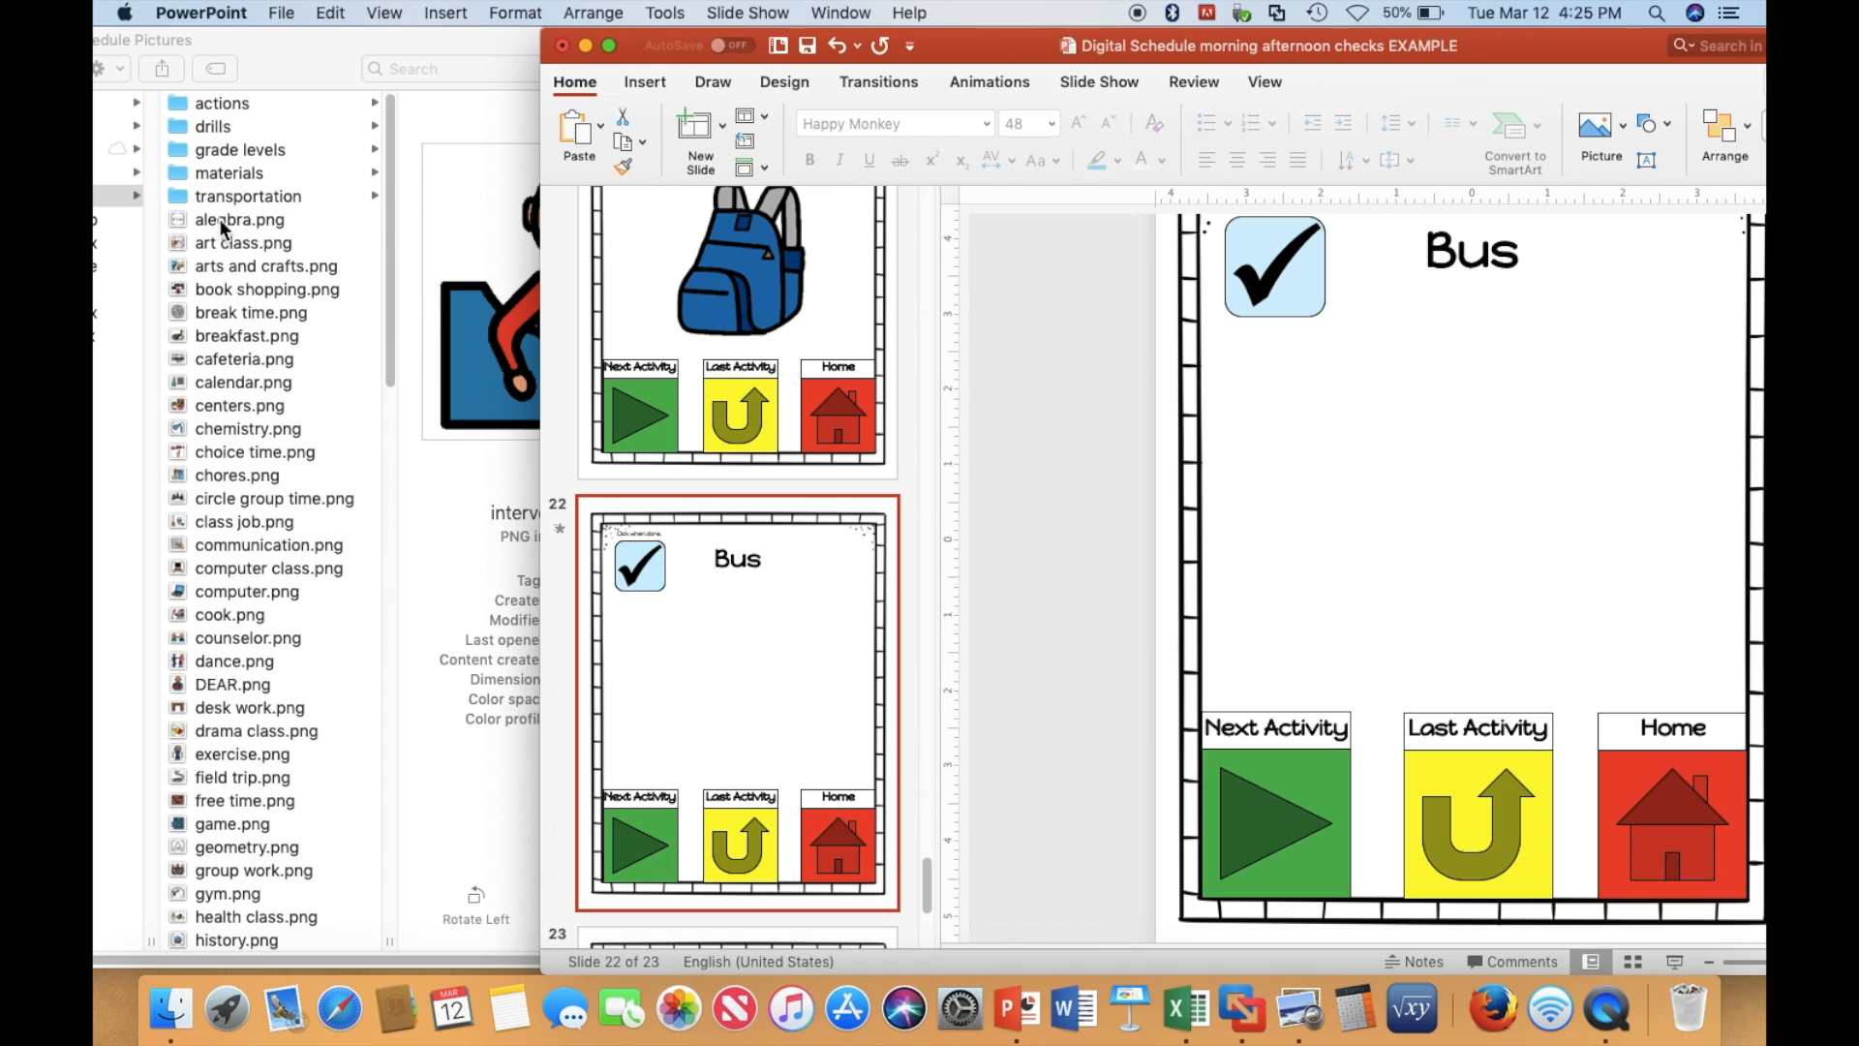
left_click(200, 194)
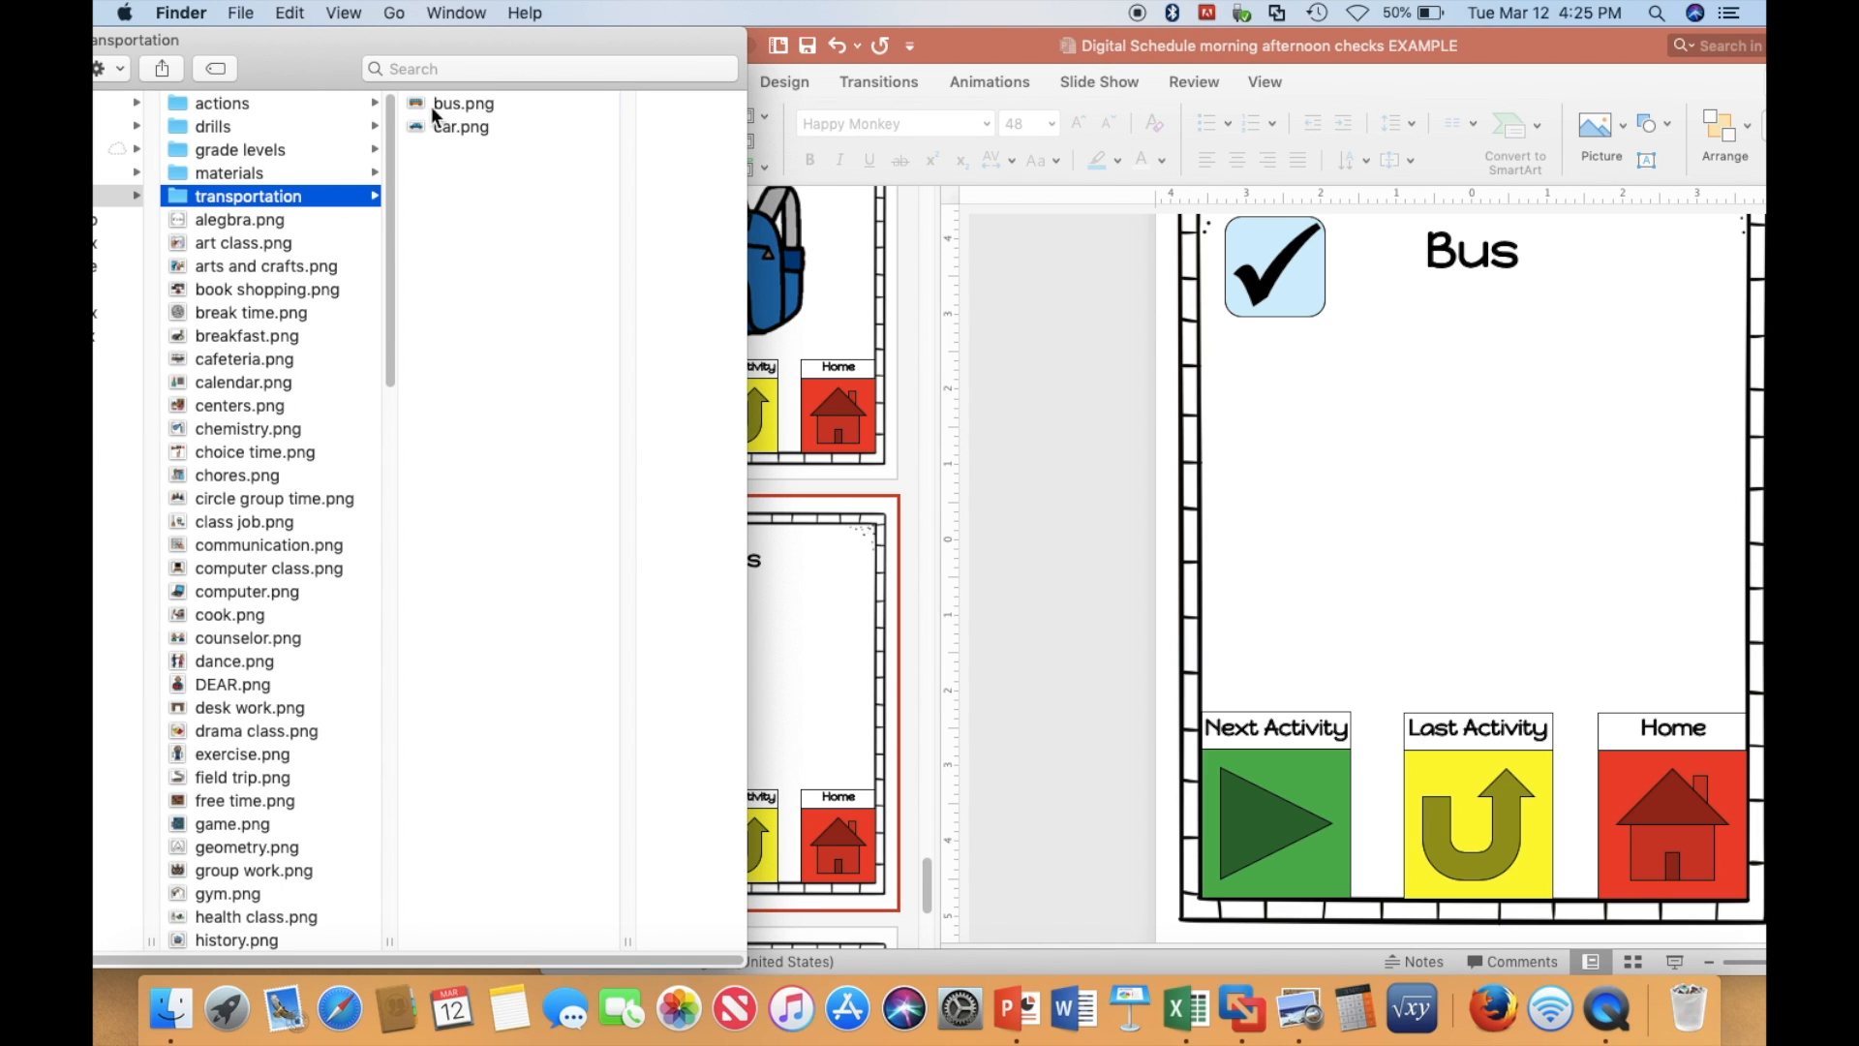
left_click(432, 107)
left_click_drag(414, 104, 1353, 436)
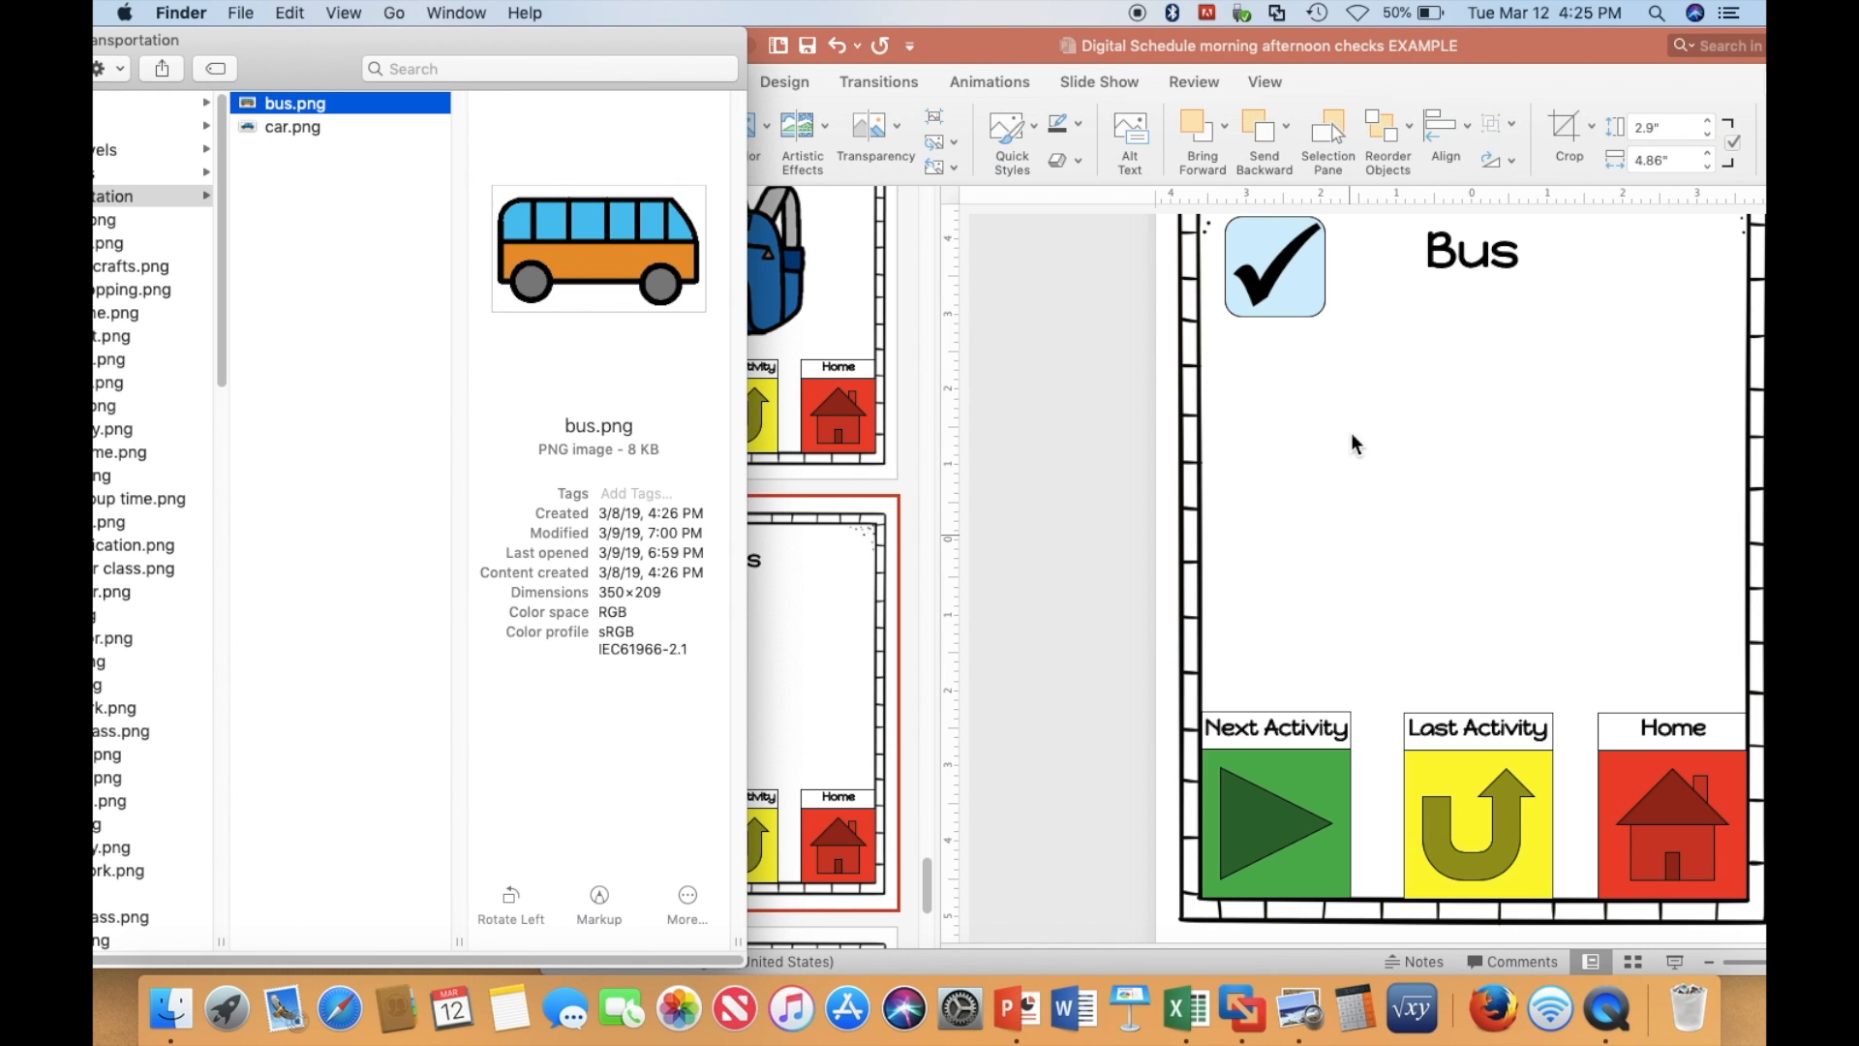
Add party.png from the Schedule Pictures folder to slide 23, Finished!, and nudge the picture up clear of the navigation boxes.
scroll(772, 719, "down", 4)
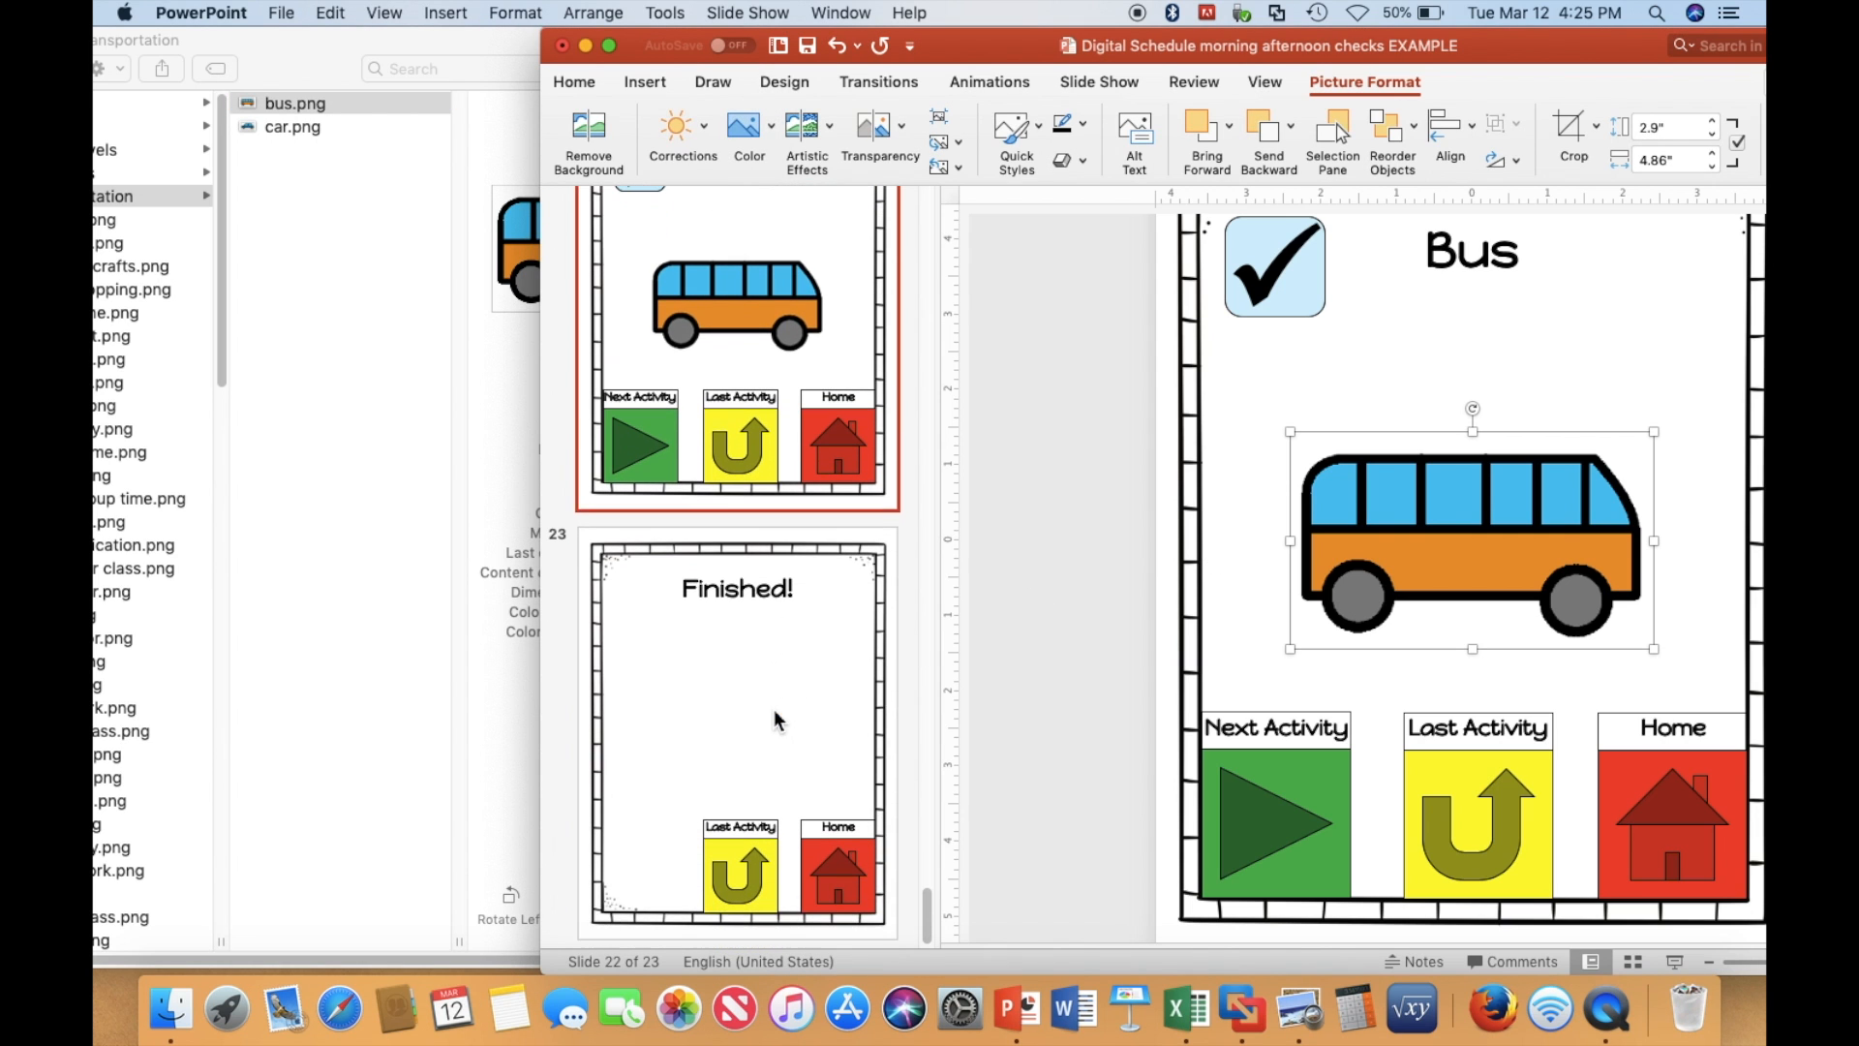
left_click(774, 721)
scroll(247, 658, "left", 5)
scroll(271, 736, "down", 4)
scroll(276, 772, "down", 10)
left_click(217, 642)
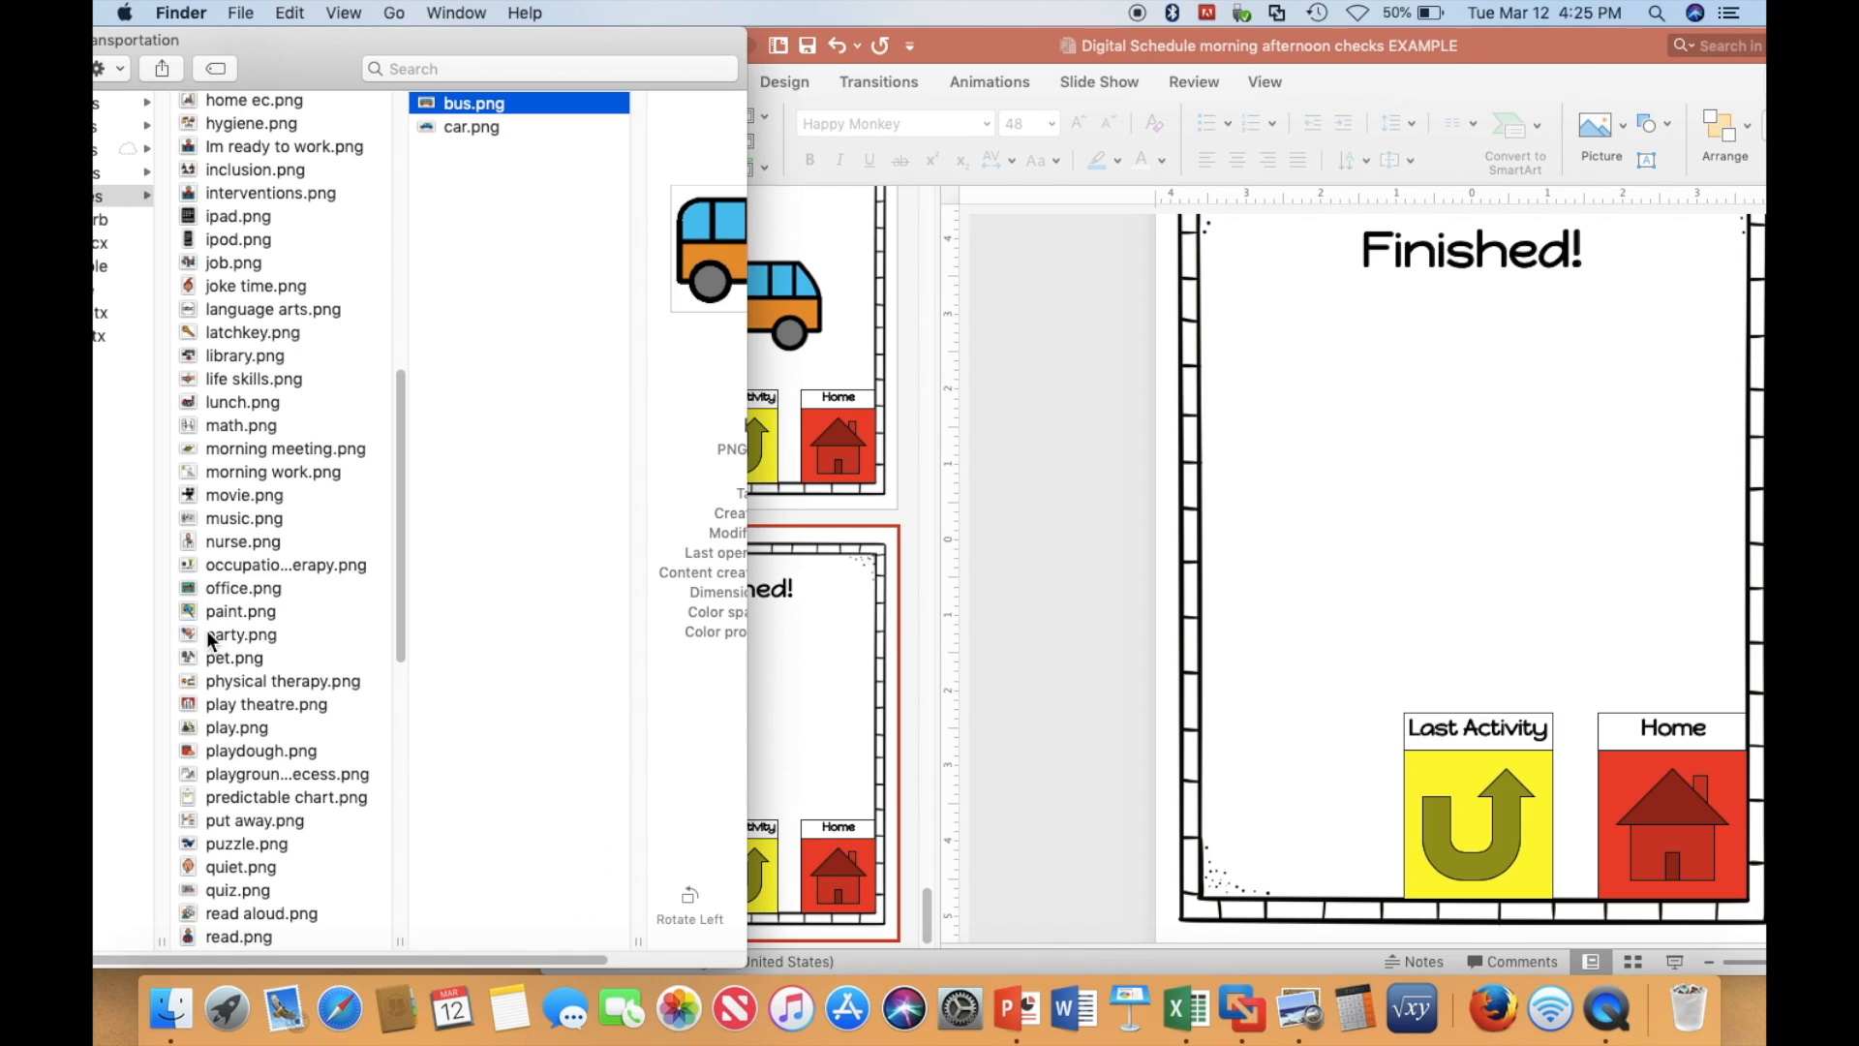
left_click_drag(217, 641, 1331, 558)
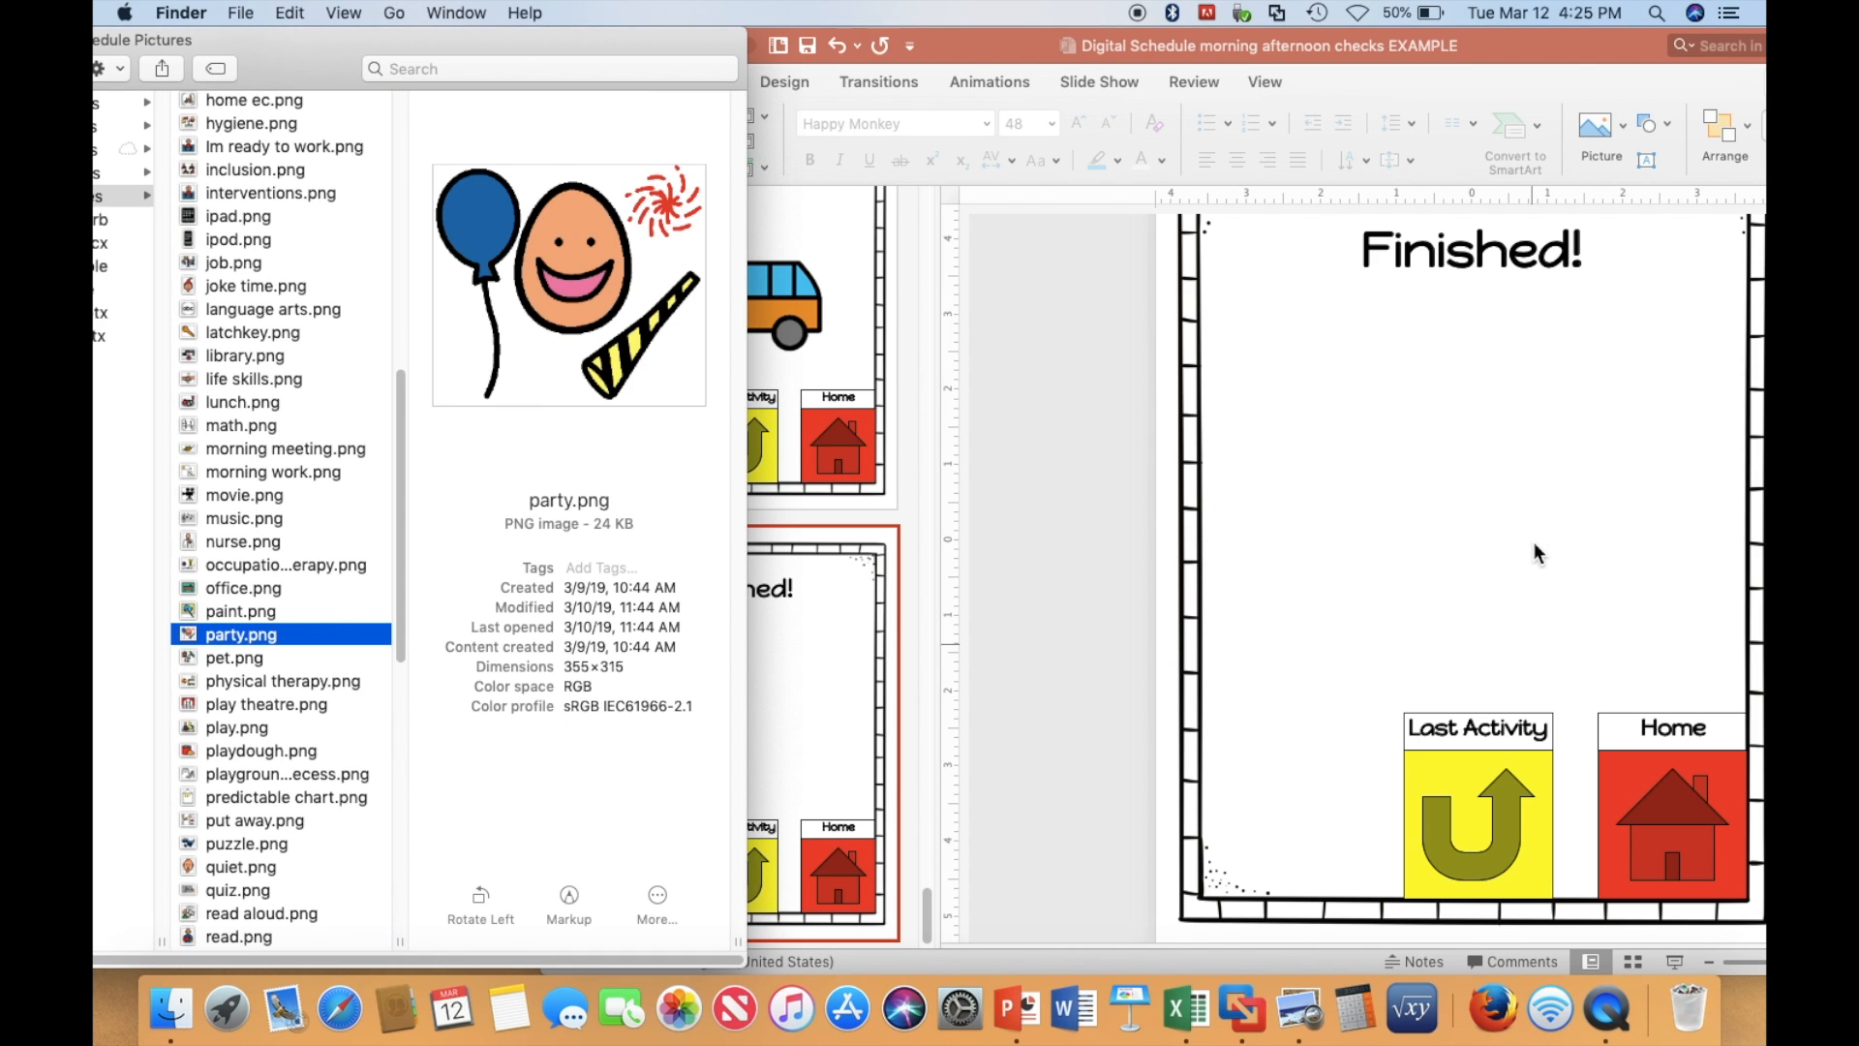
left_click(1496, 567)
key("Up")
key("Up")
key("Up")
key("Up")
key("Up")
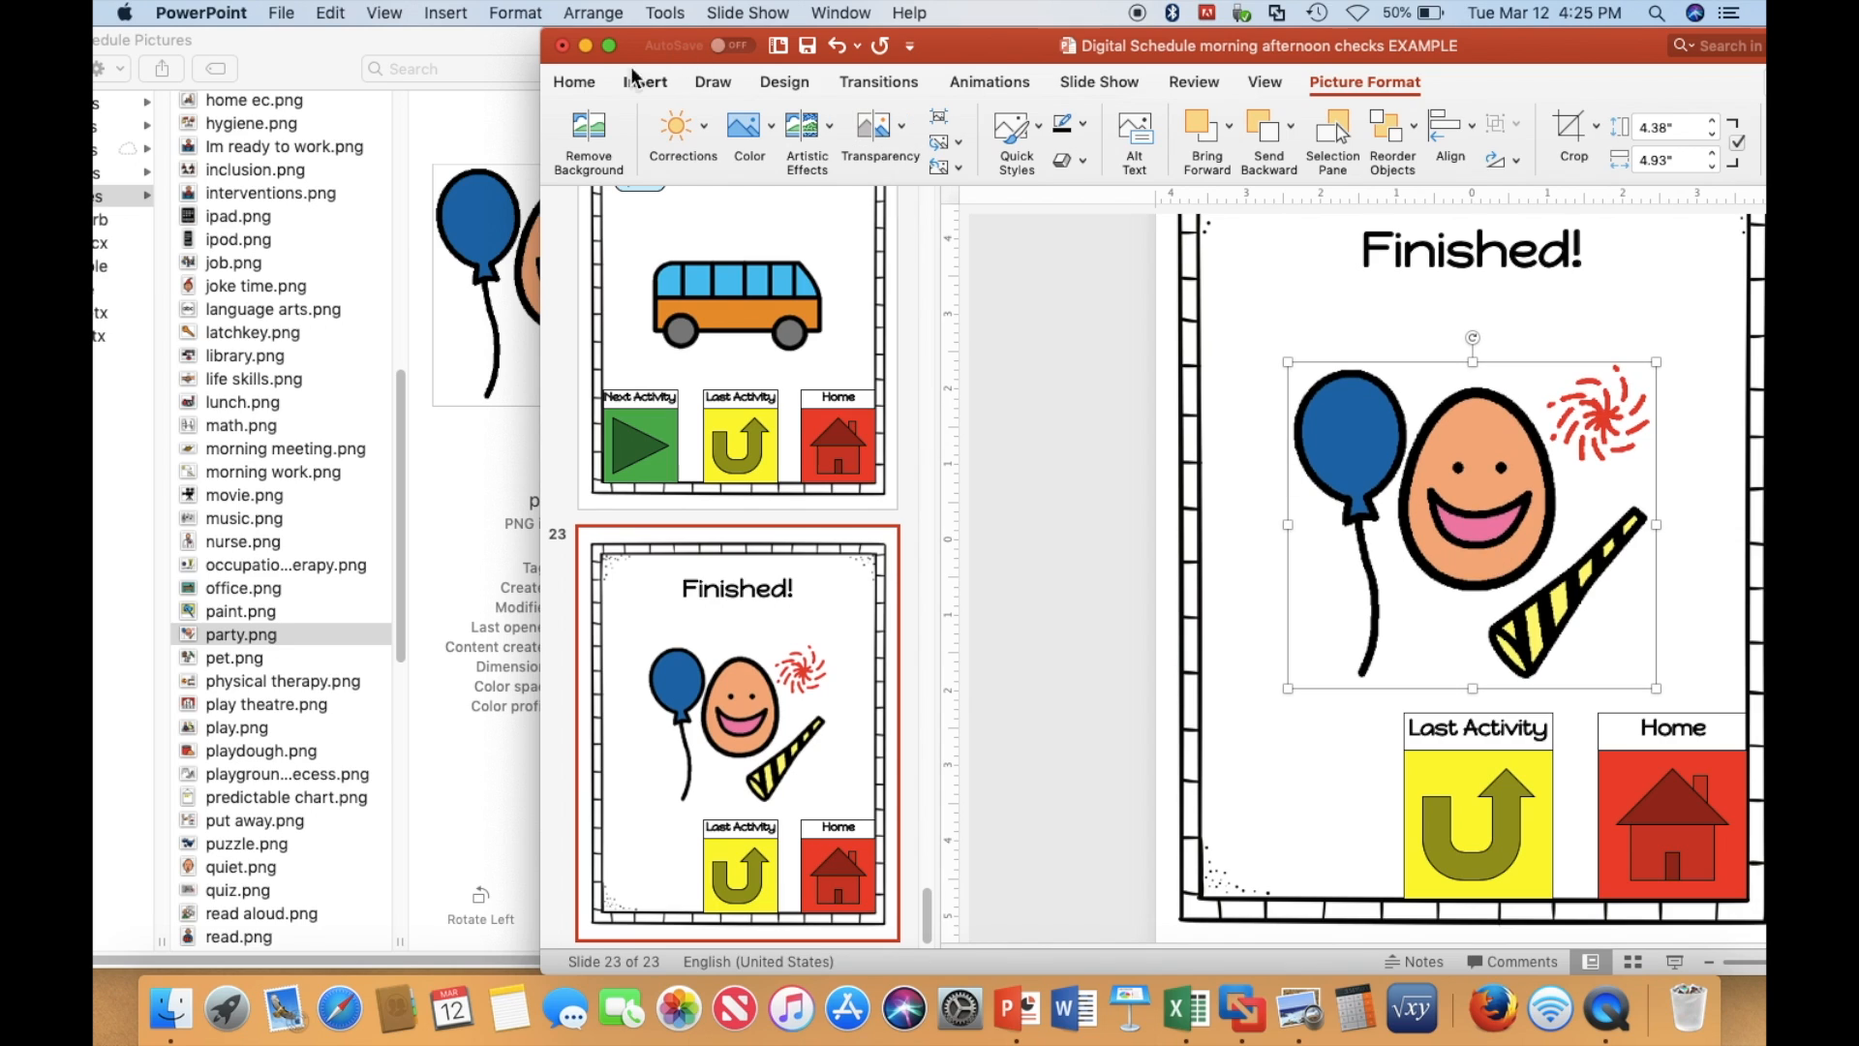
Enlarge the presentation window to full screen and start the slide show from slide 1, Daily Schedule.
left_click(610, 47)
scroll(268, 373, "up", 15)
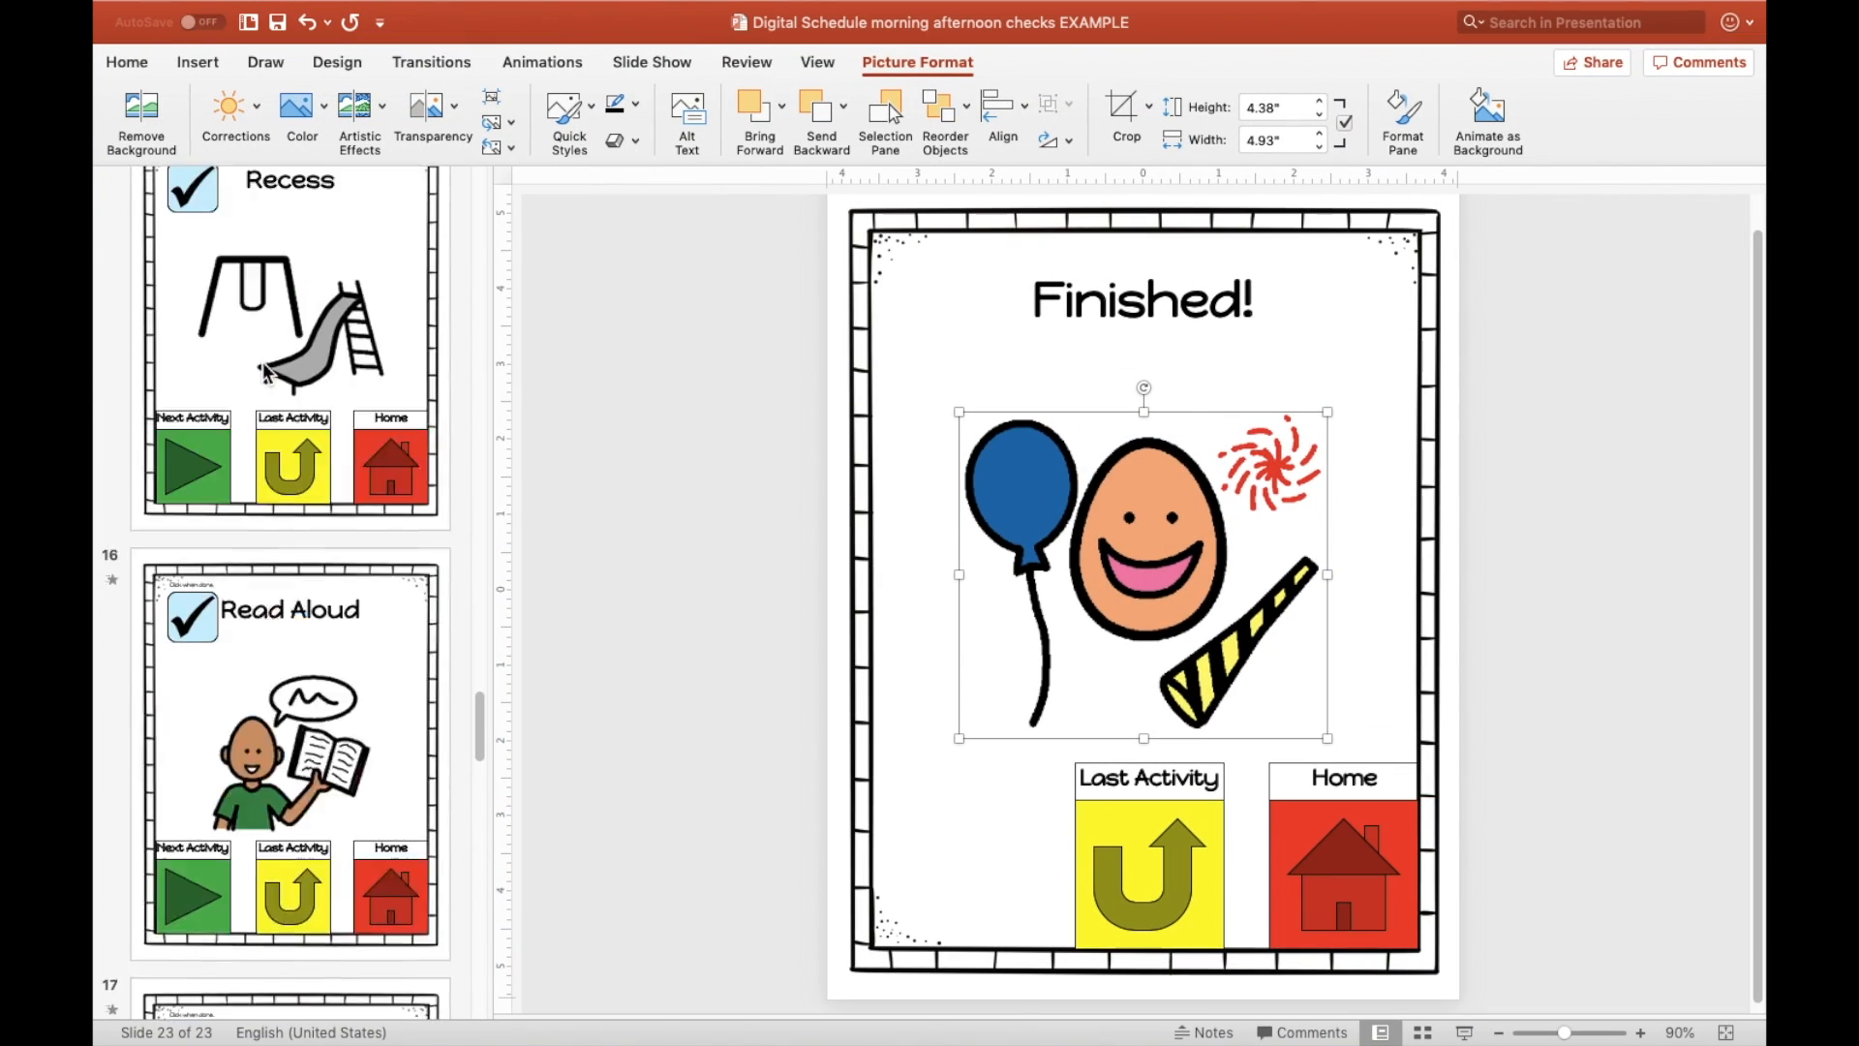
scroll(267, 373, "up", 10)
left_click(349, 419)
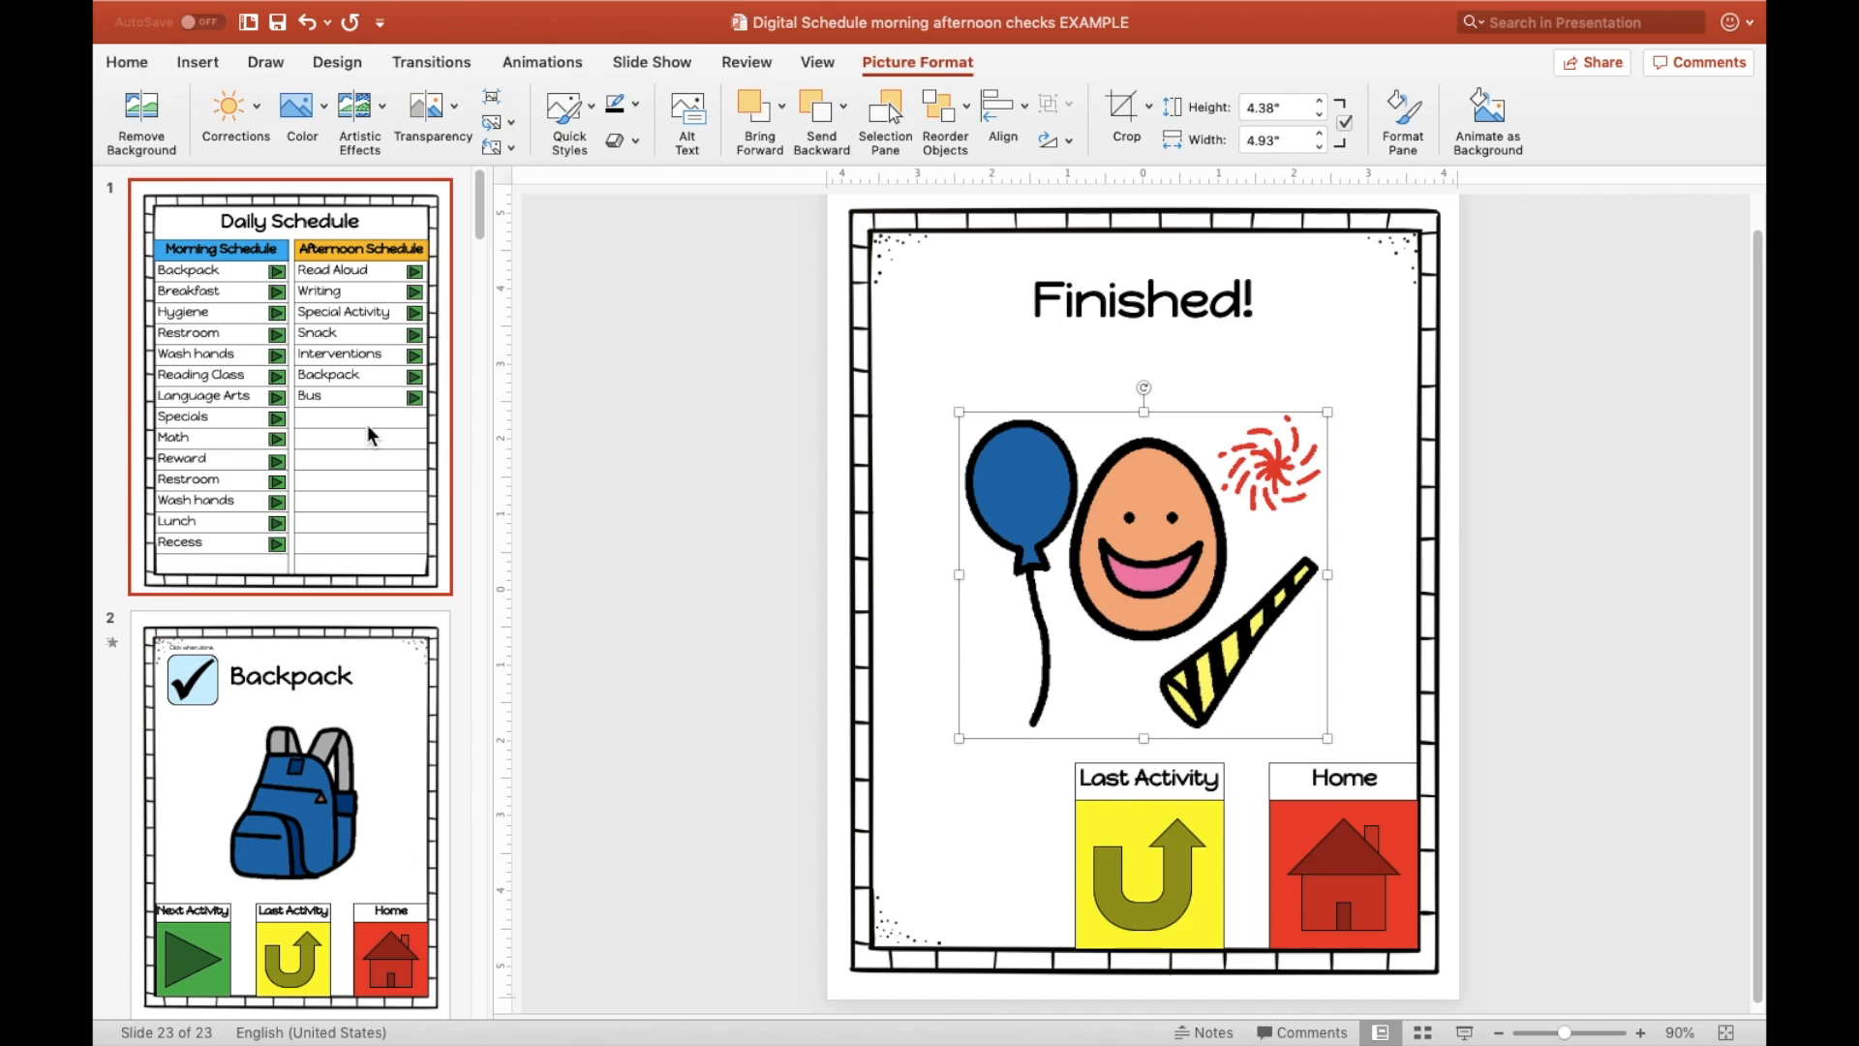
left_click(1463, 1032)
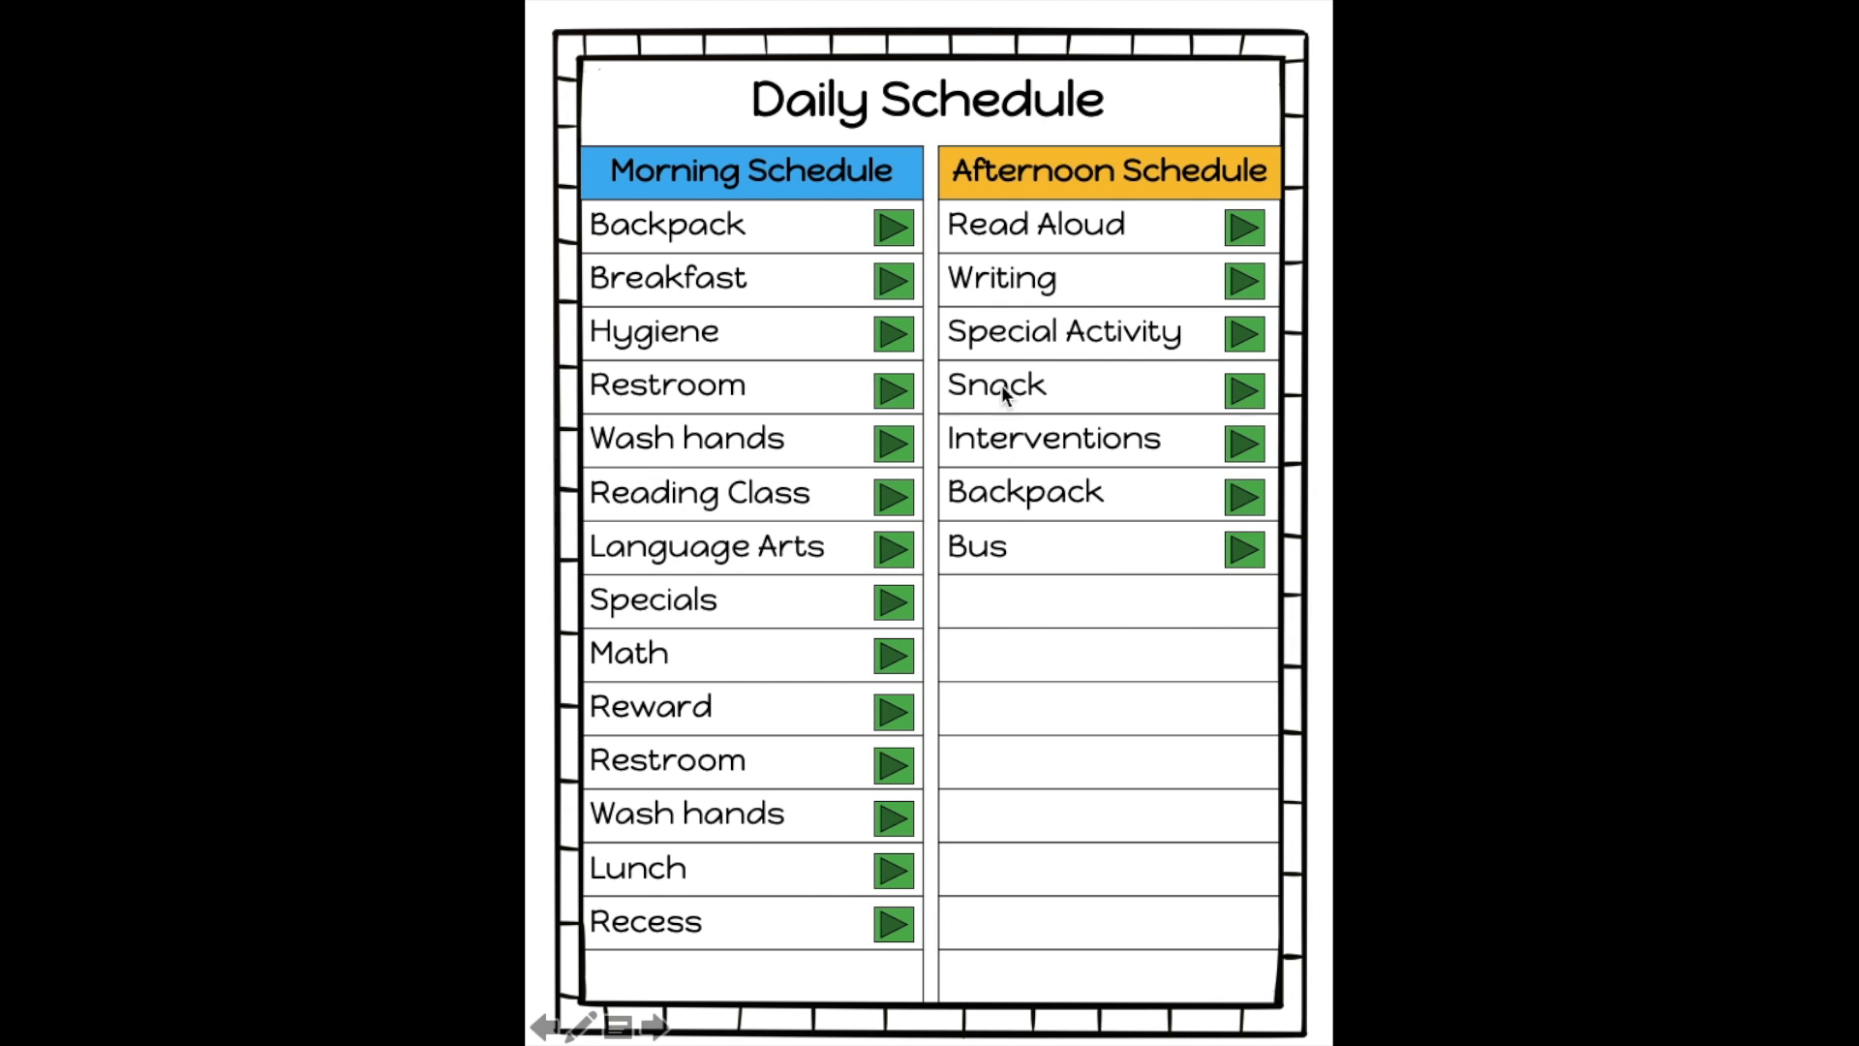
Test the slide show by opening Backpack from the morning schedule, checking off Backpack and Breakfast, and advancing to Hygiene.
left_click(895, 232)
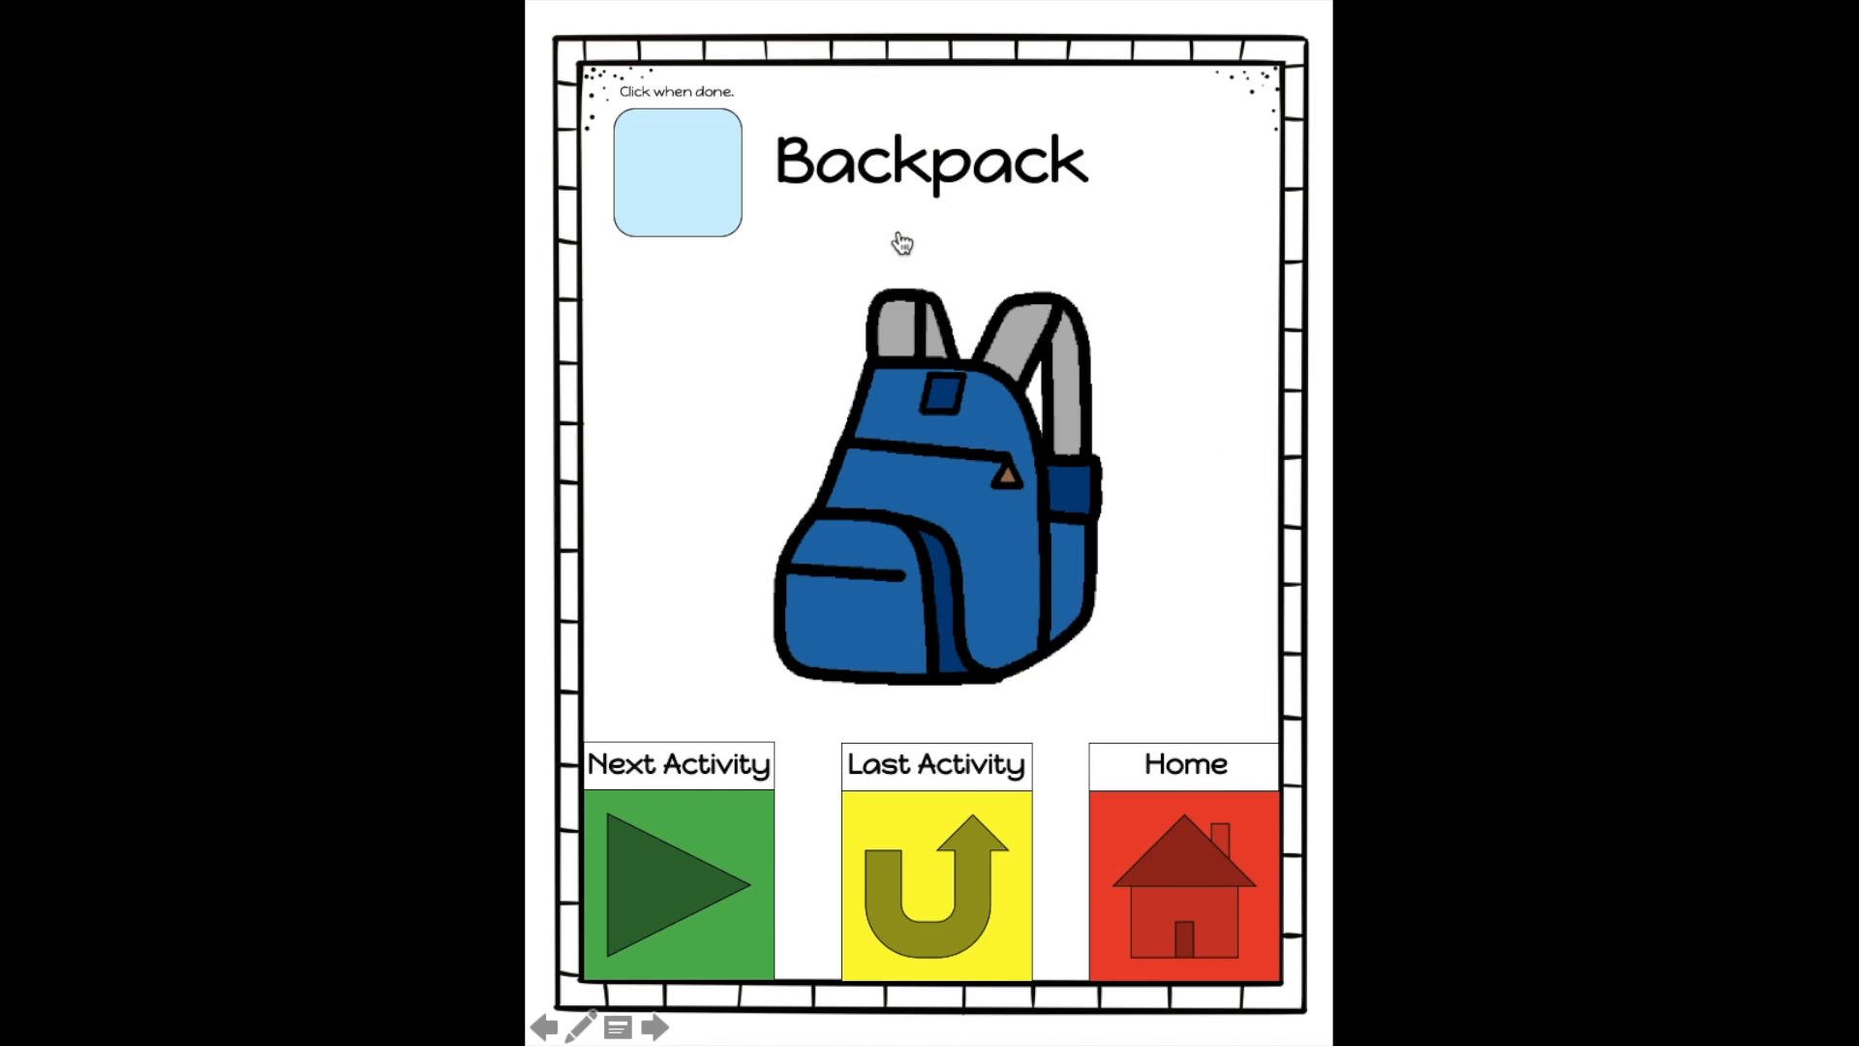
left_click(721, 193)
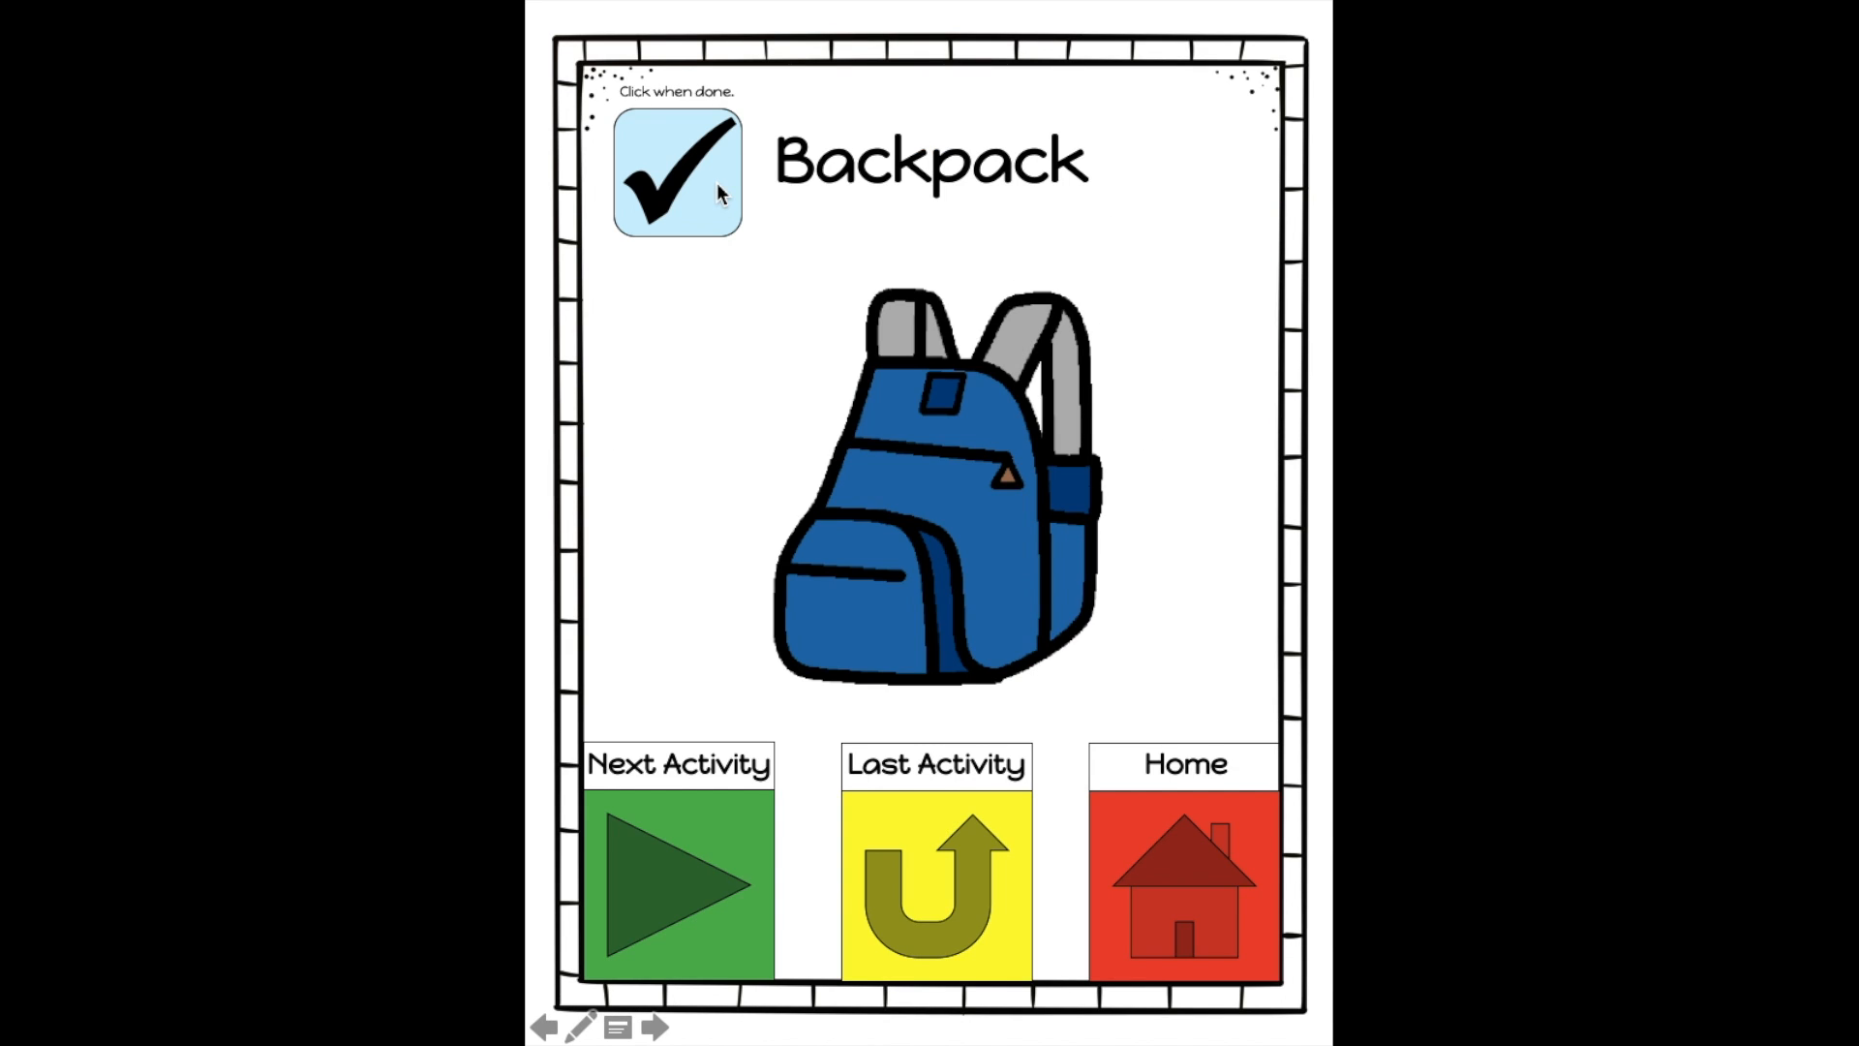
left_click(655, 895)
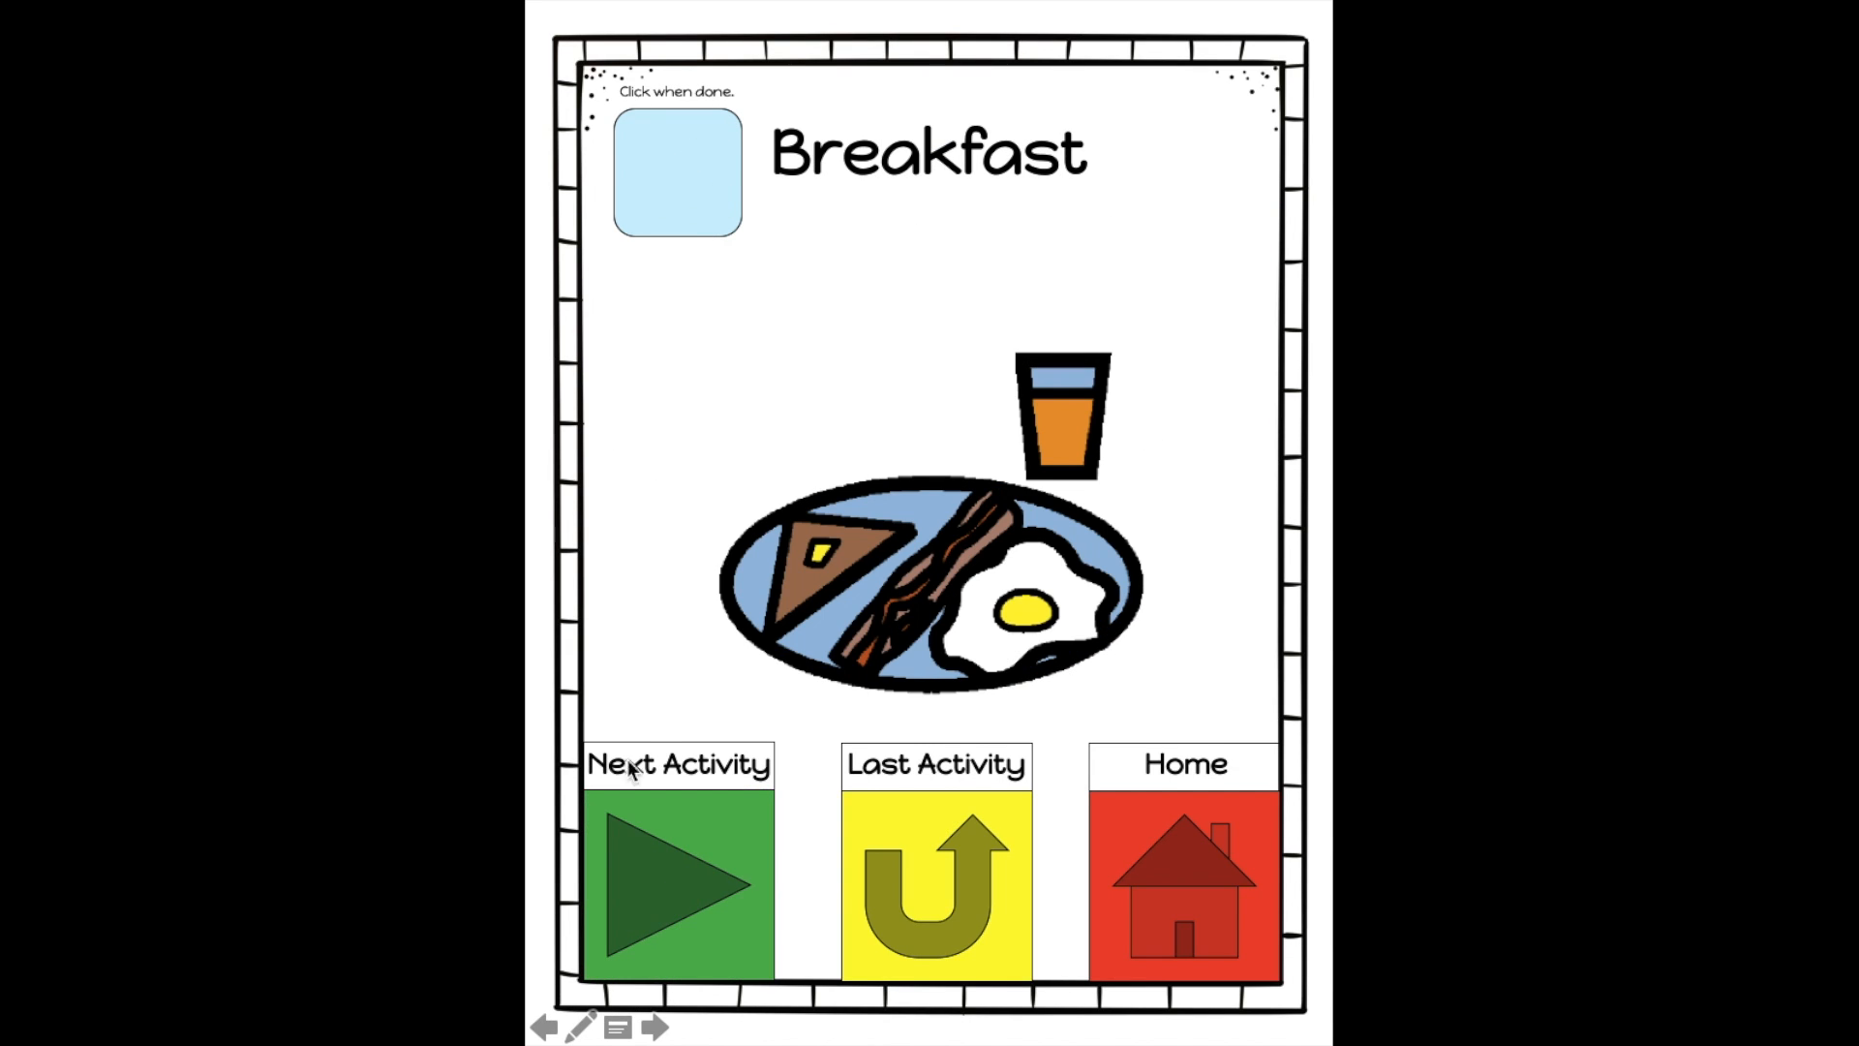
left_click(675, 211)
left_click(668, 829)
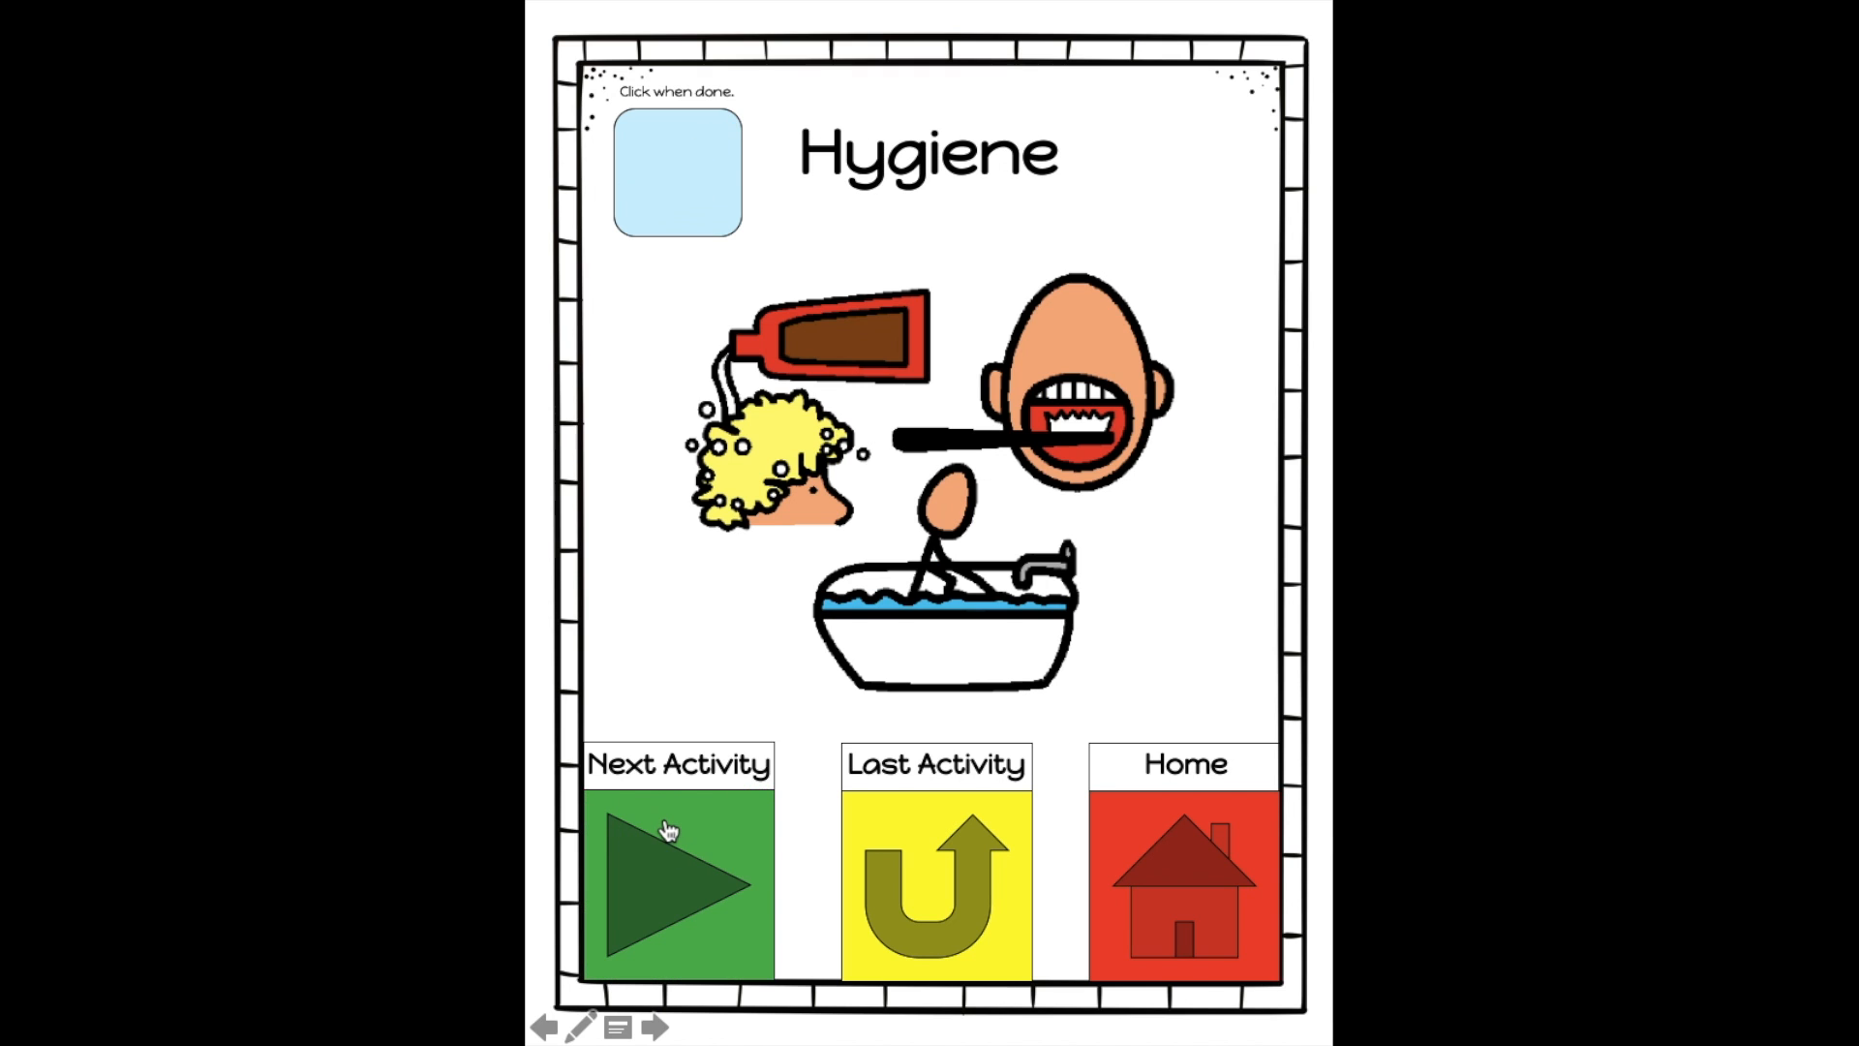
Check off Hygiene and test its Next Activity and Last Activity links, ending on Restroom.
left_click(675, 187)
left_click(666, 831)
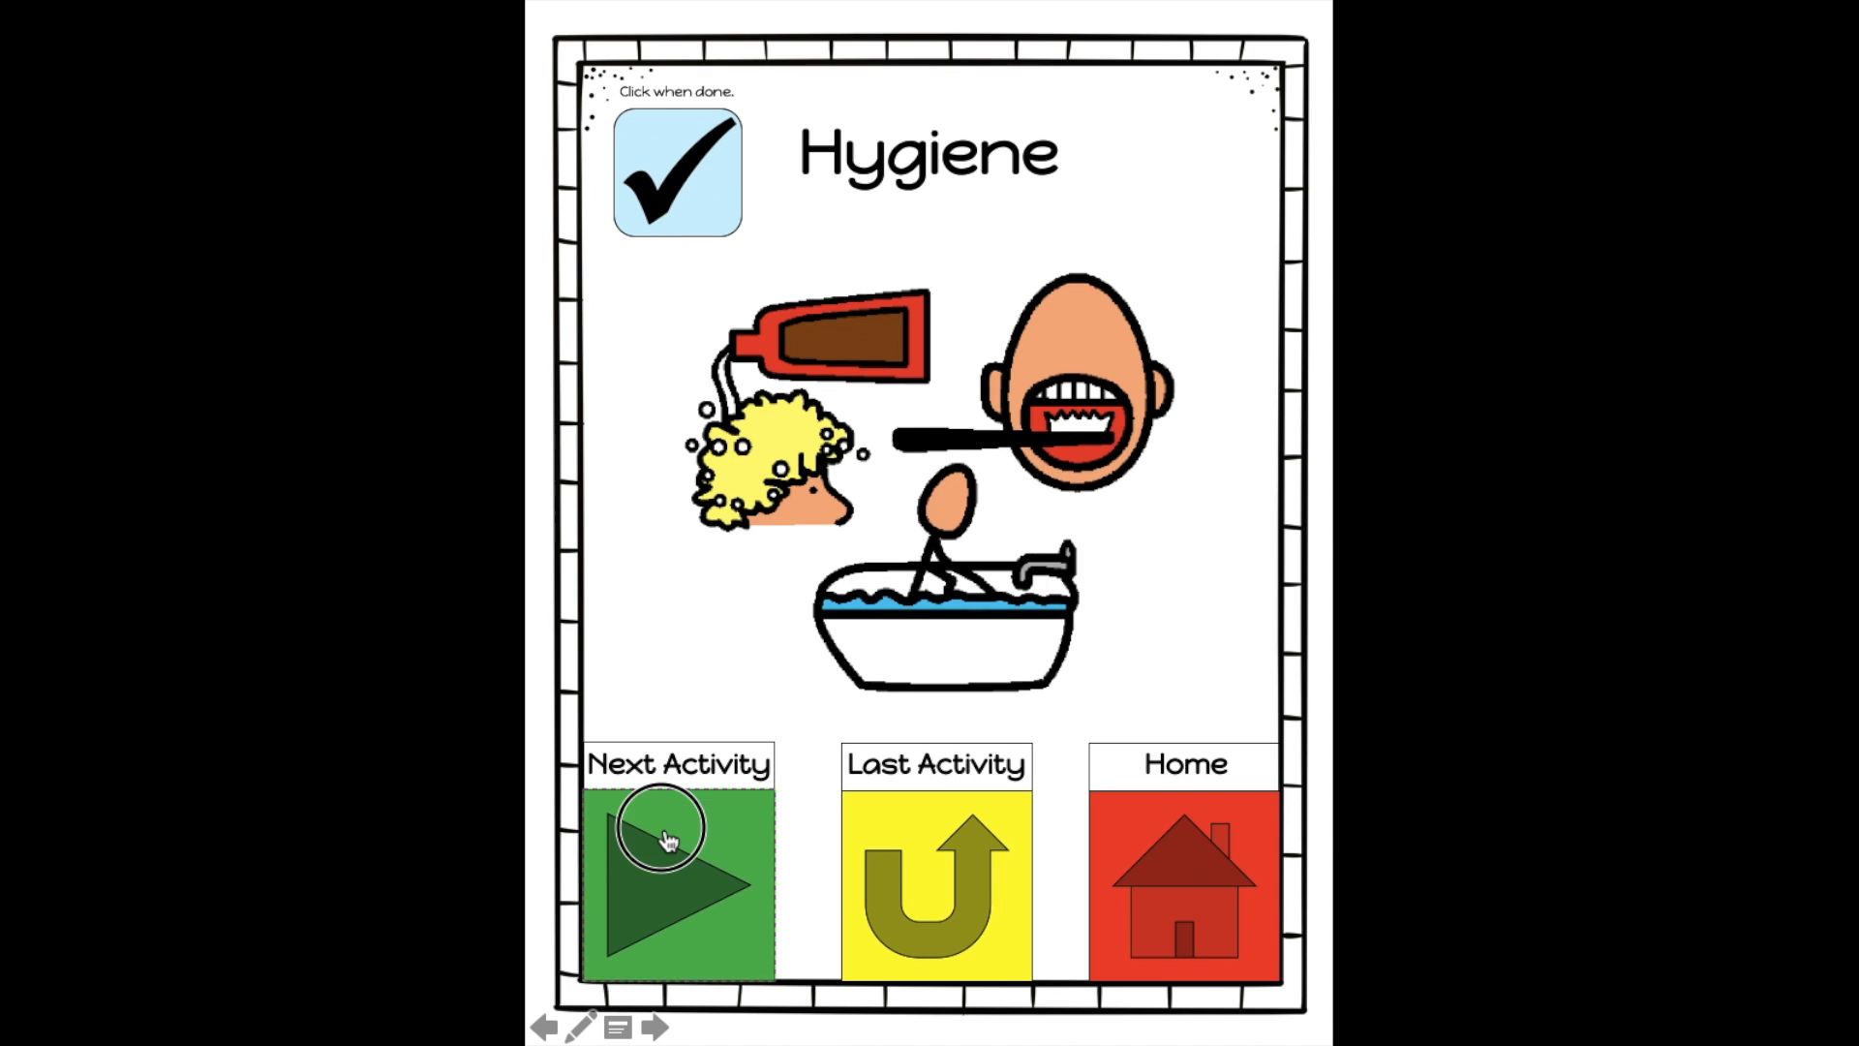
left_click(958, 902)
left_click(737, 885)
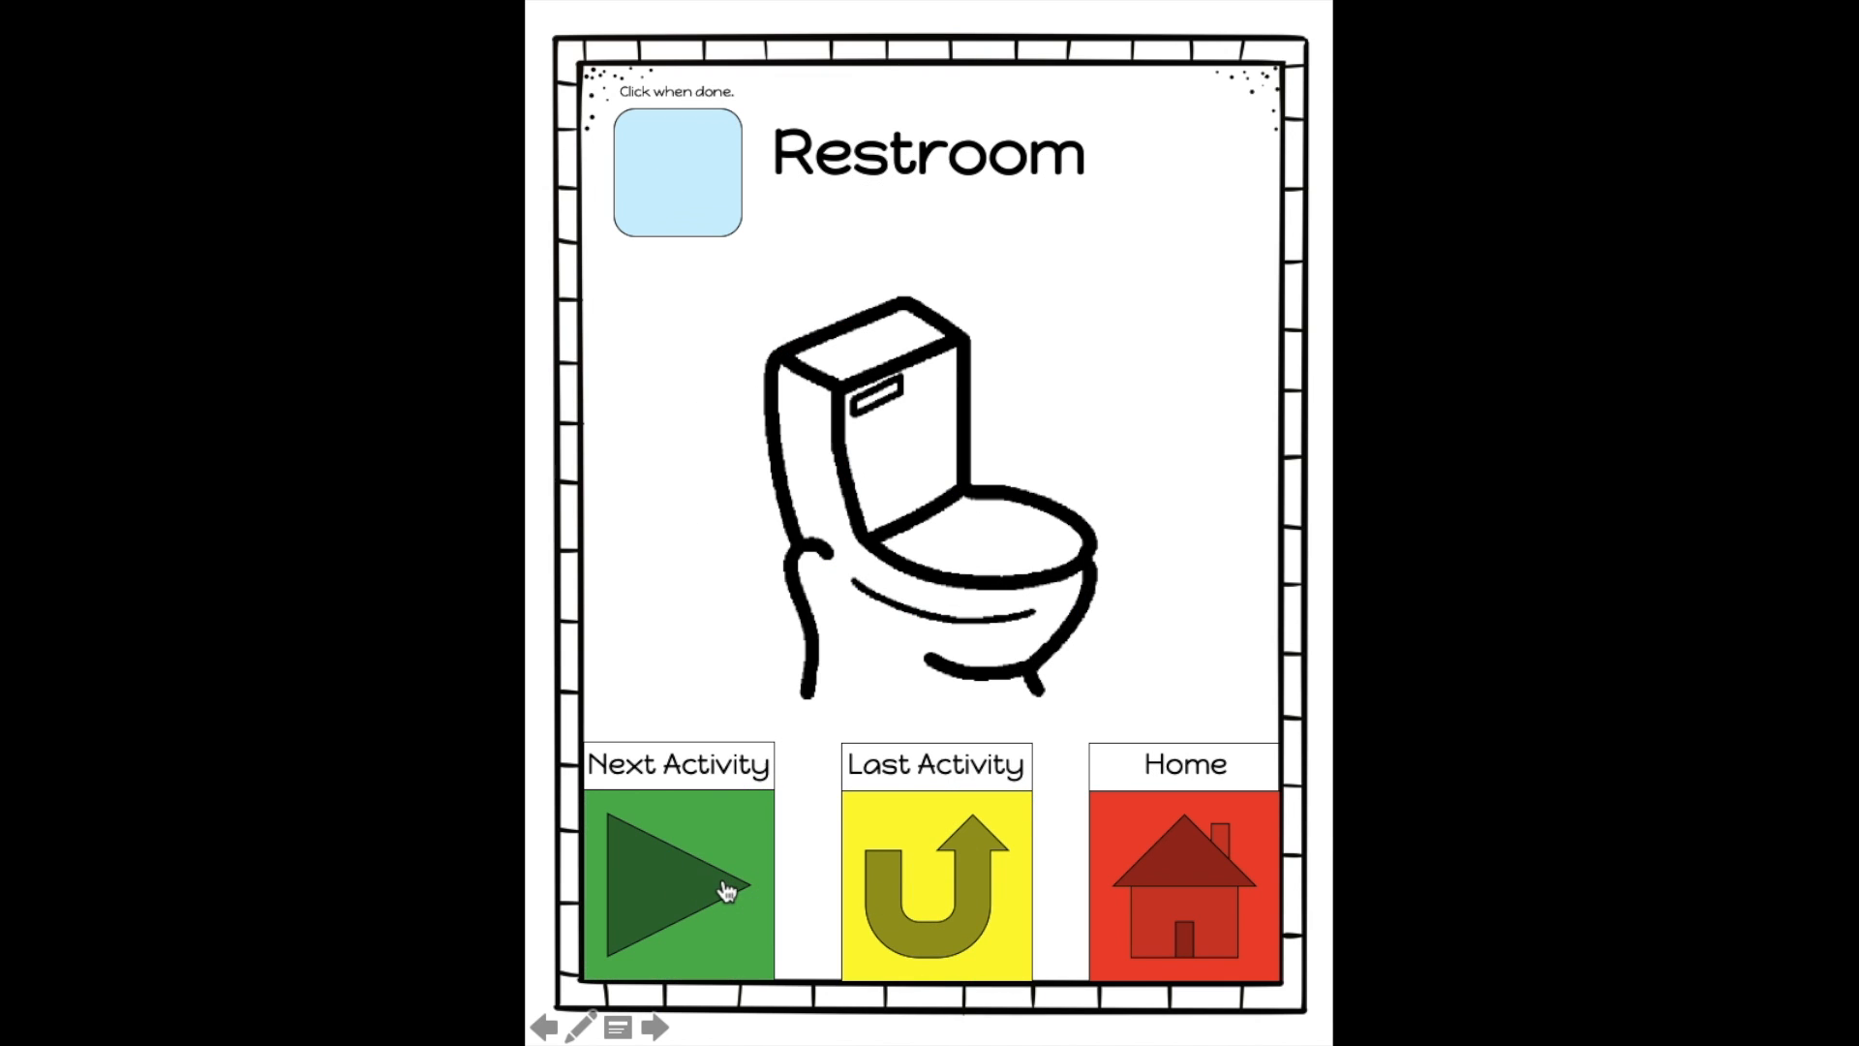
Check off the first Restroom, Wash hands and Reading Class activities in the slide show, advancing to Language Arts.
left_click(677, 194)
left_click(691, 819)
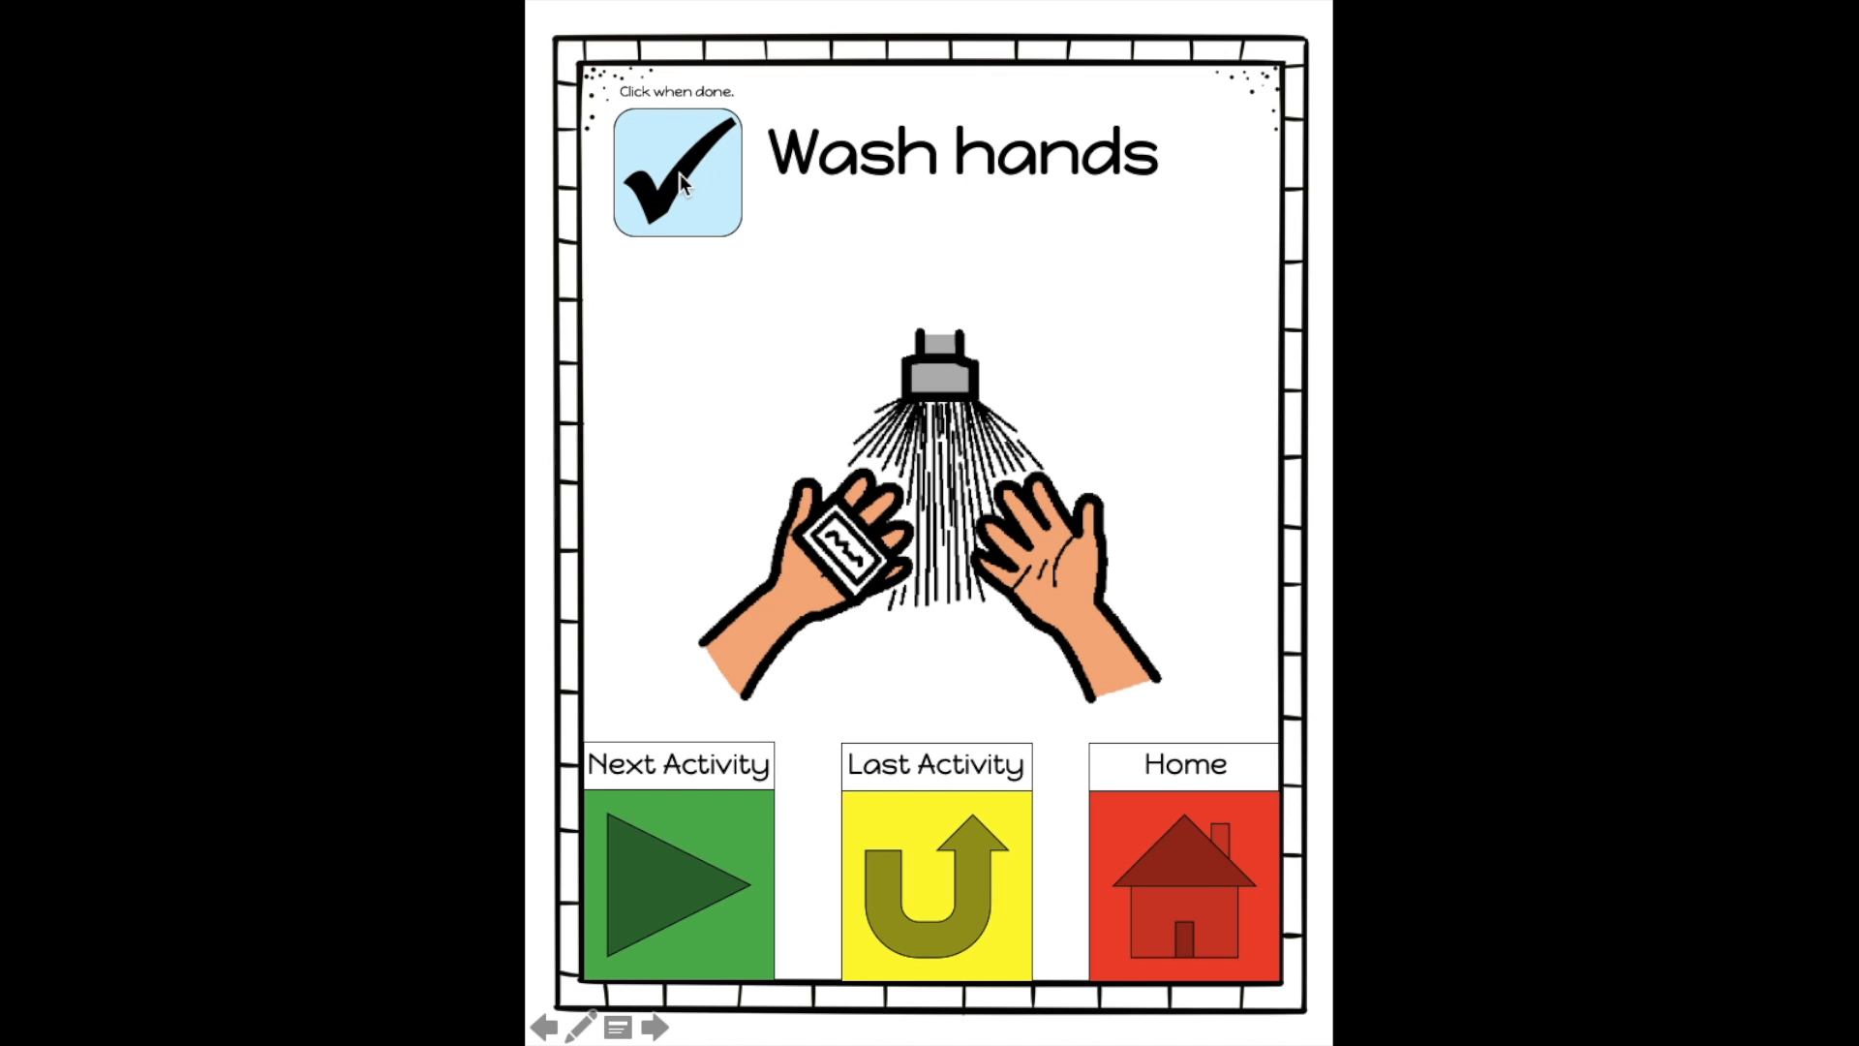
left_click(679, 844)
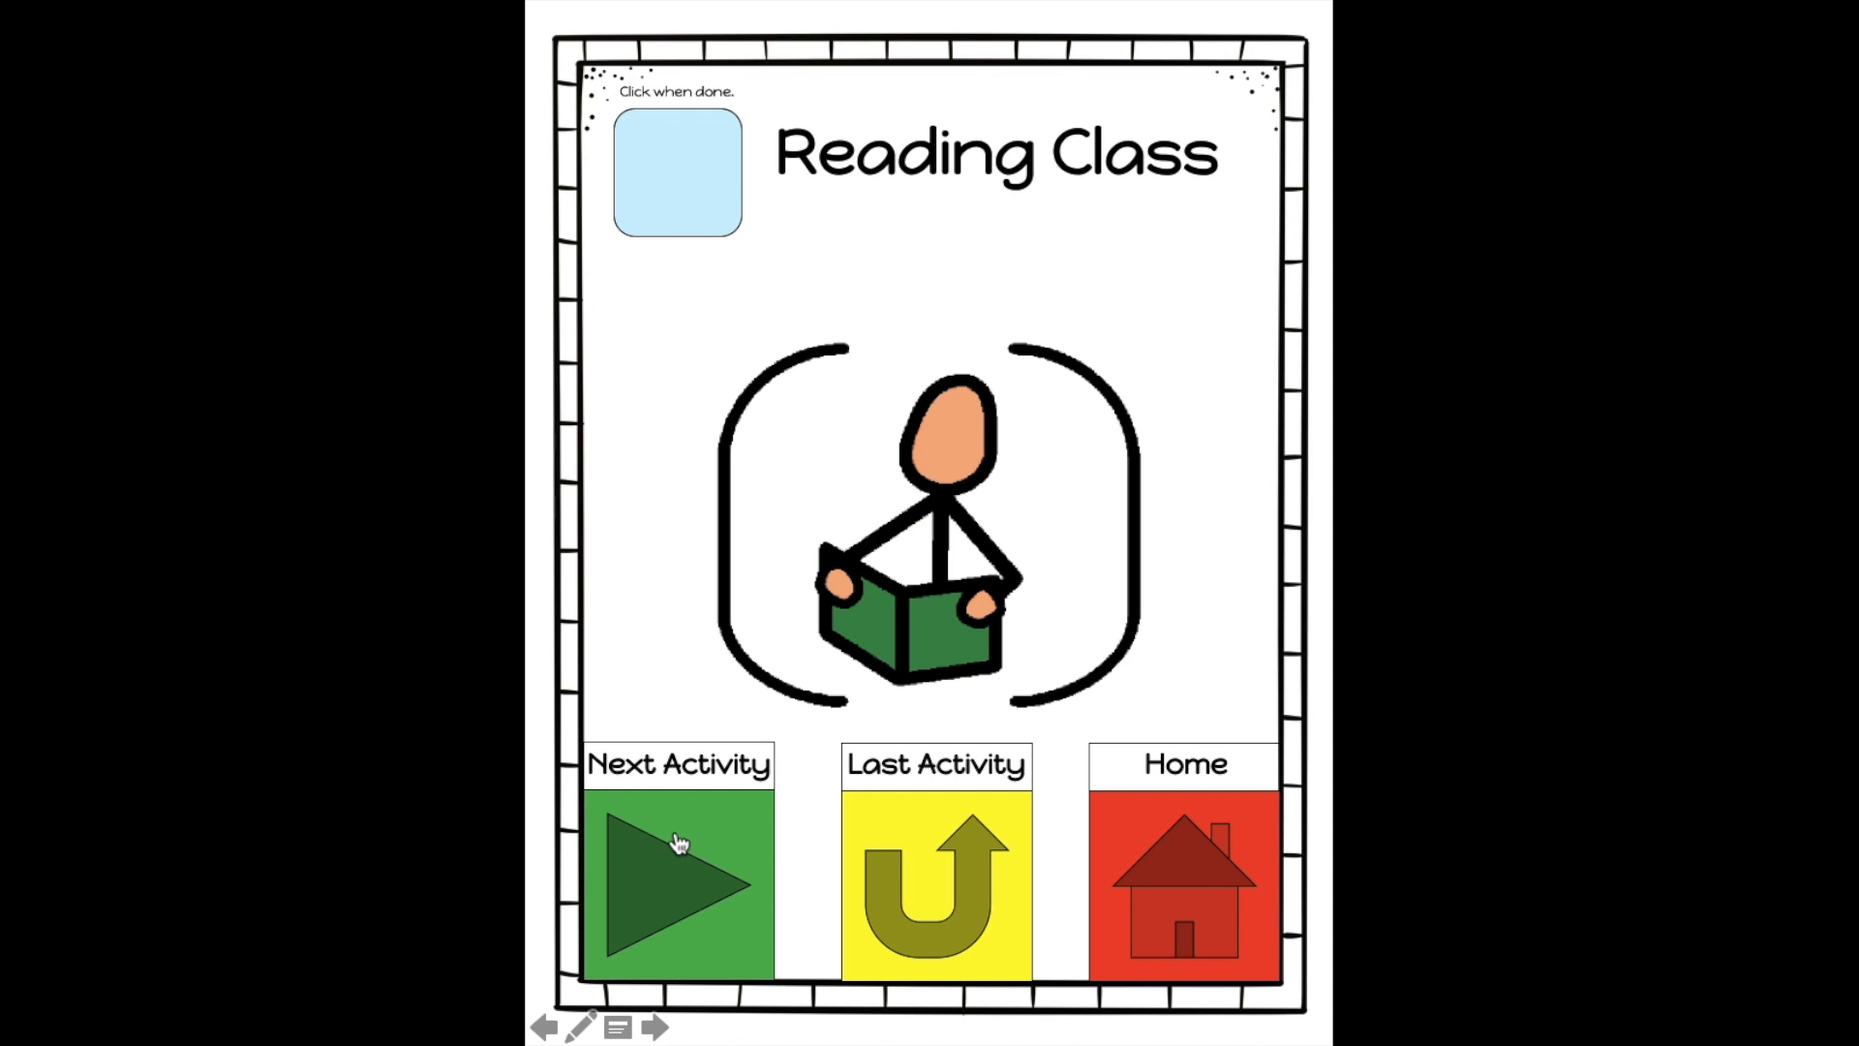
left_click(697, 184)
left_click(711, 826)
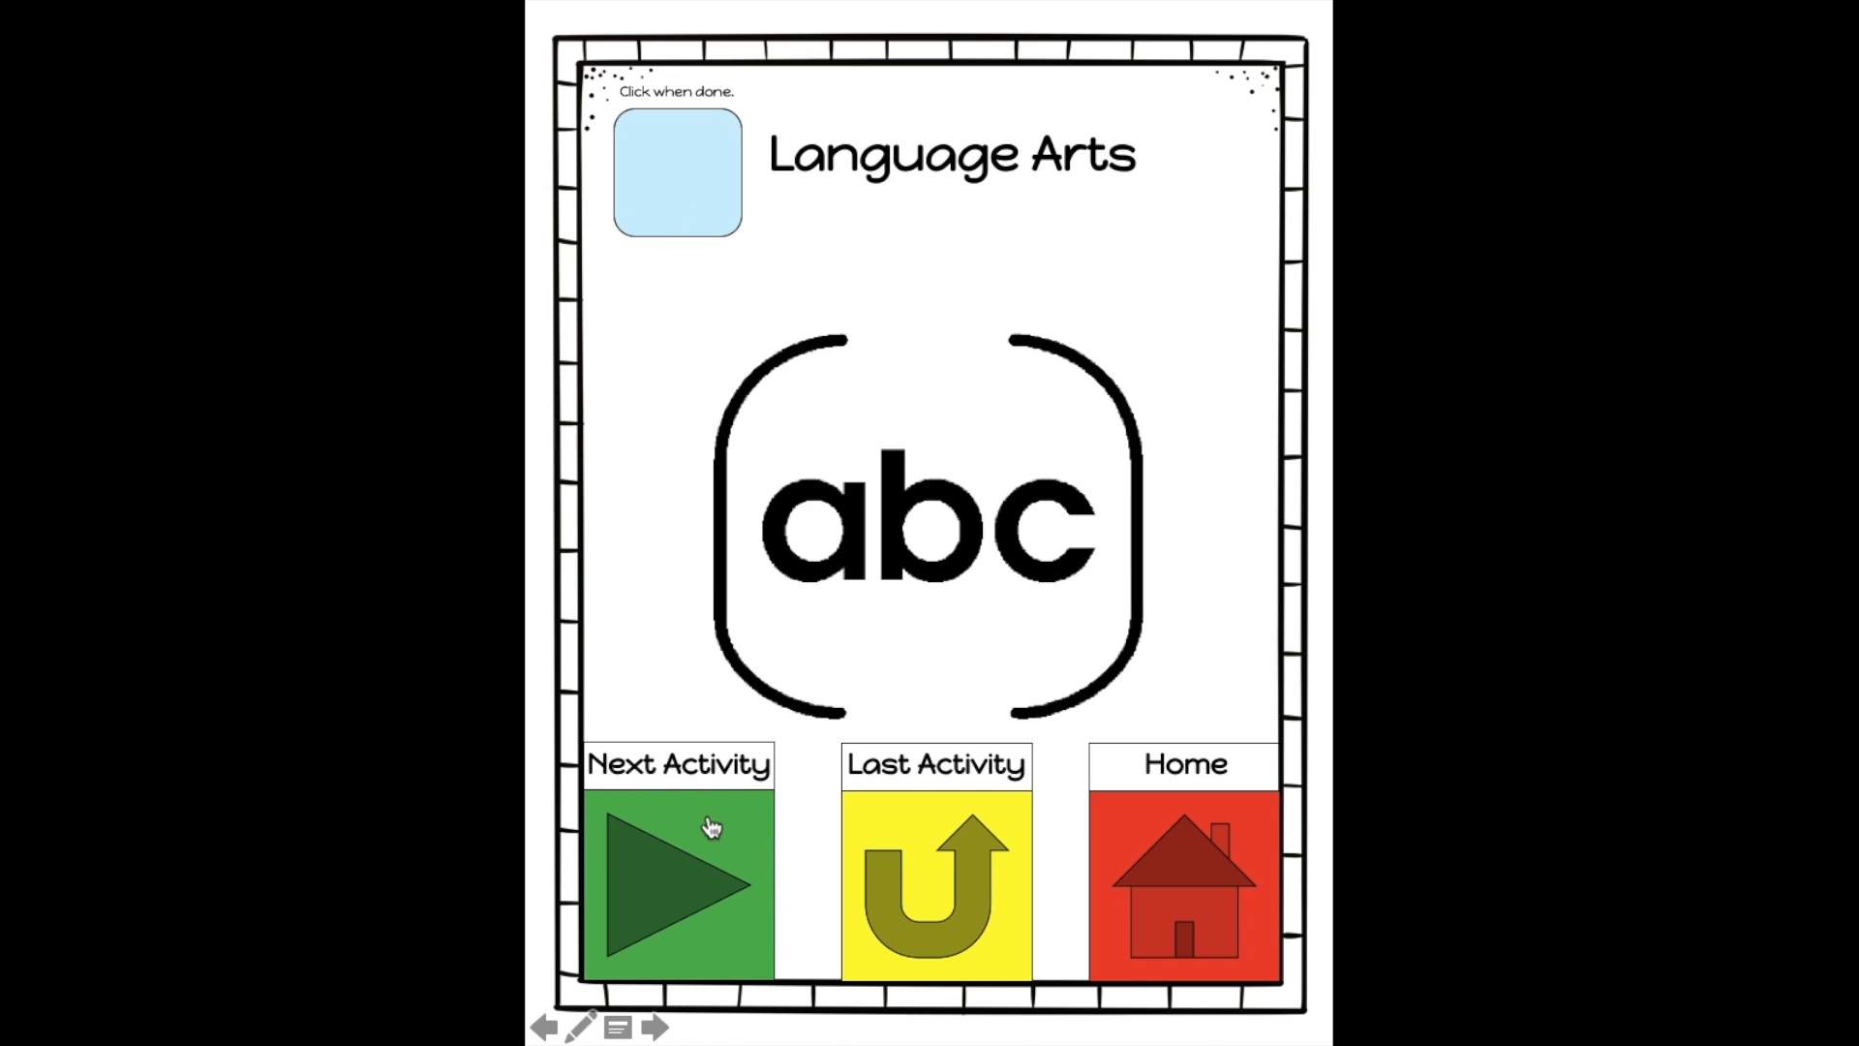
Check off Language Arts, Specials and Math in the slide show, advancing to Reward.
left_click(682, 233)
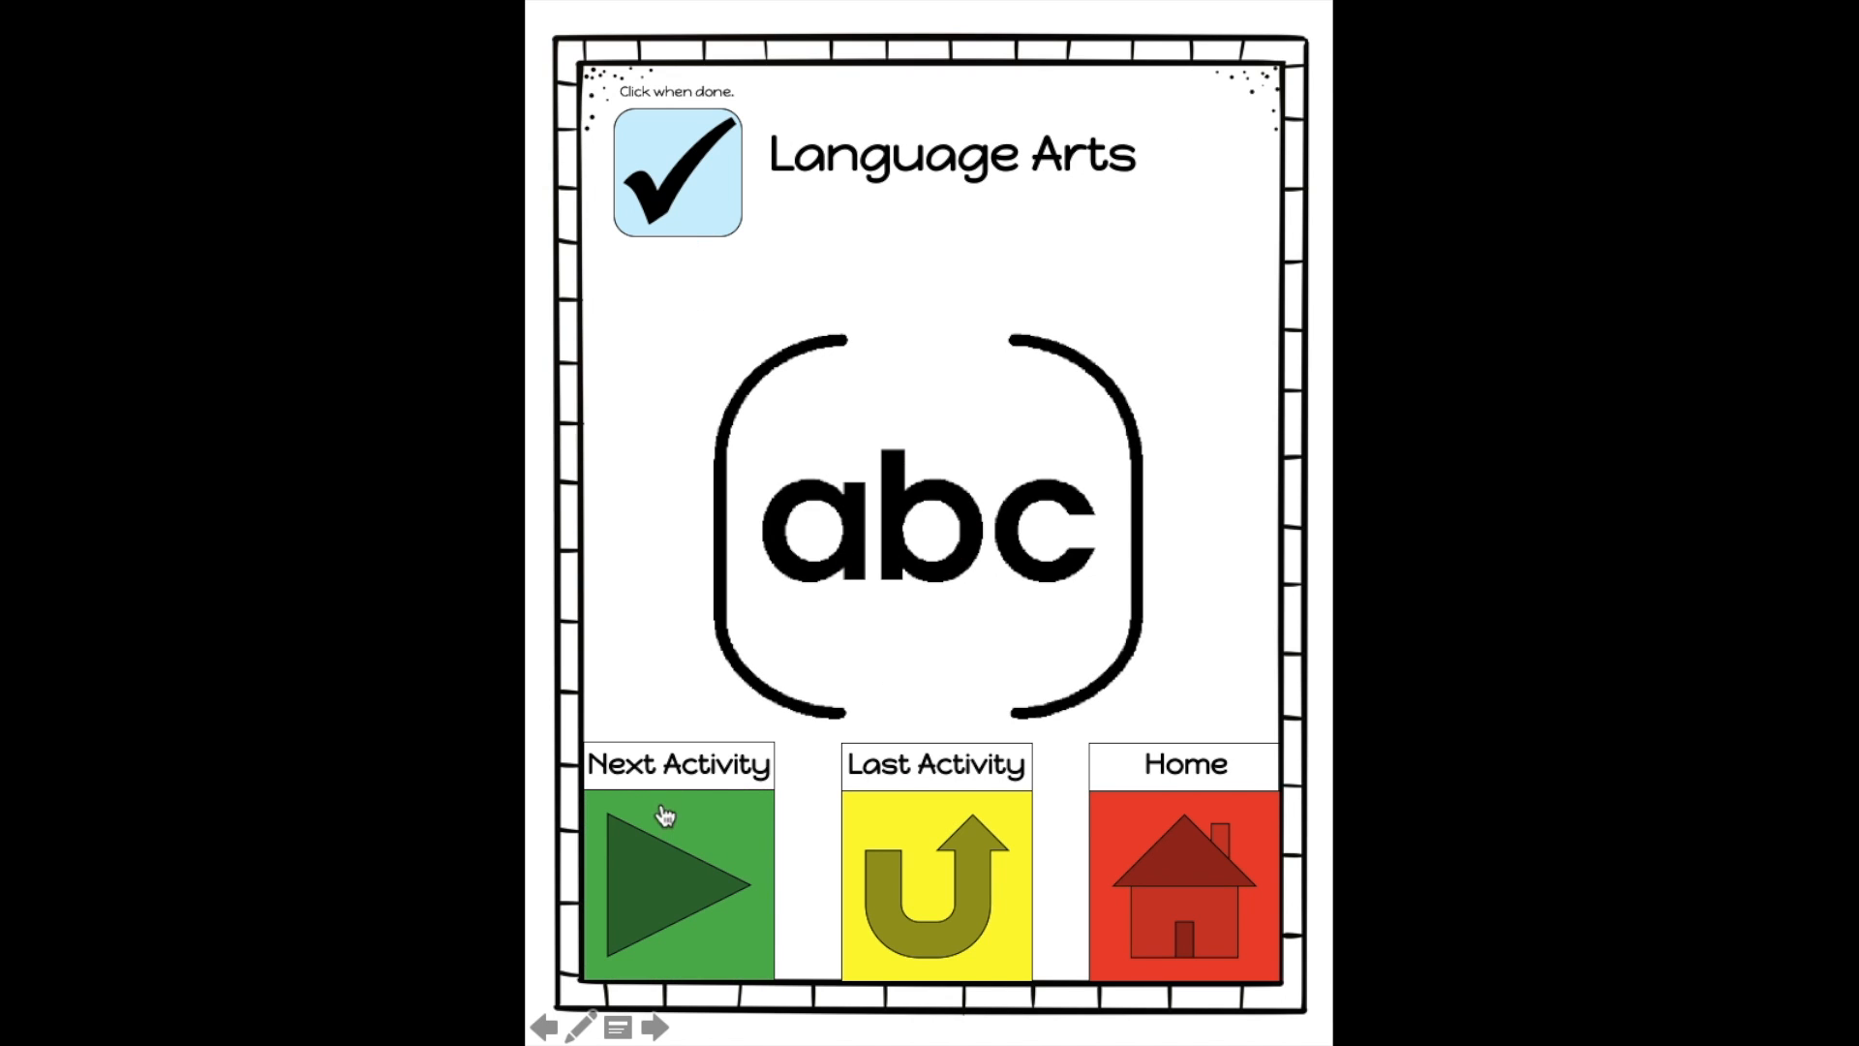
left_click(658, 825)
left_click(695, 203)
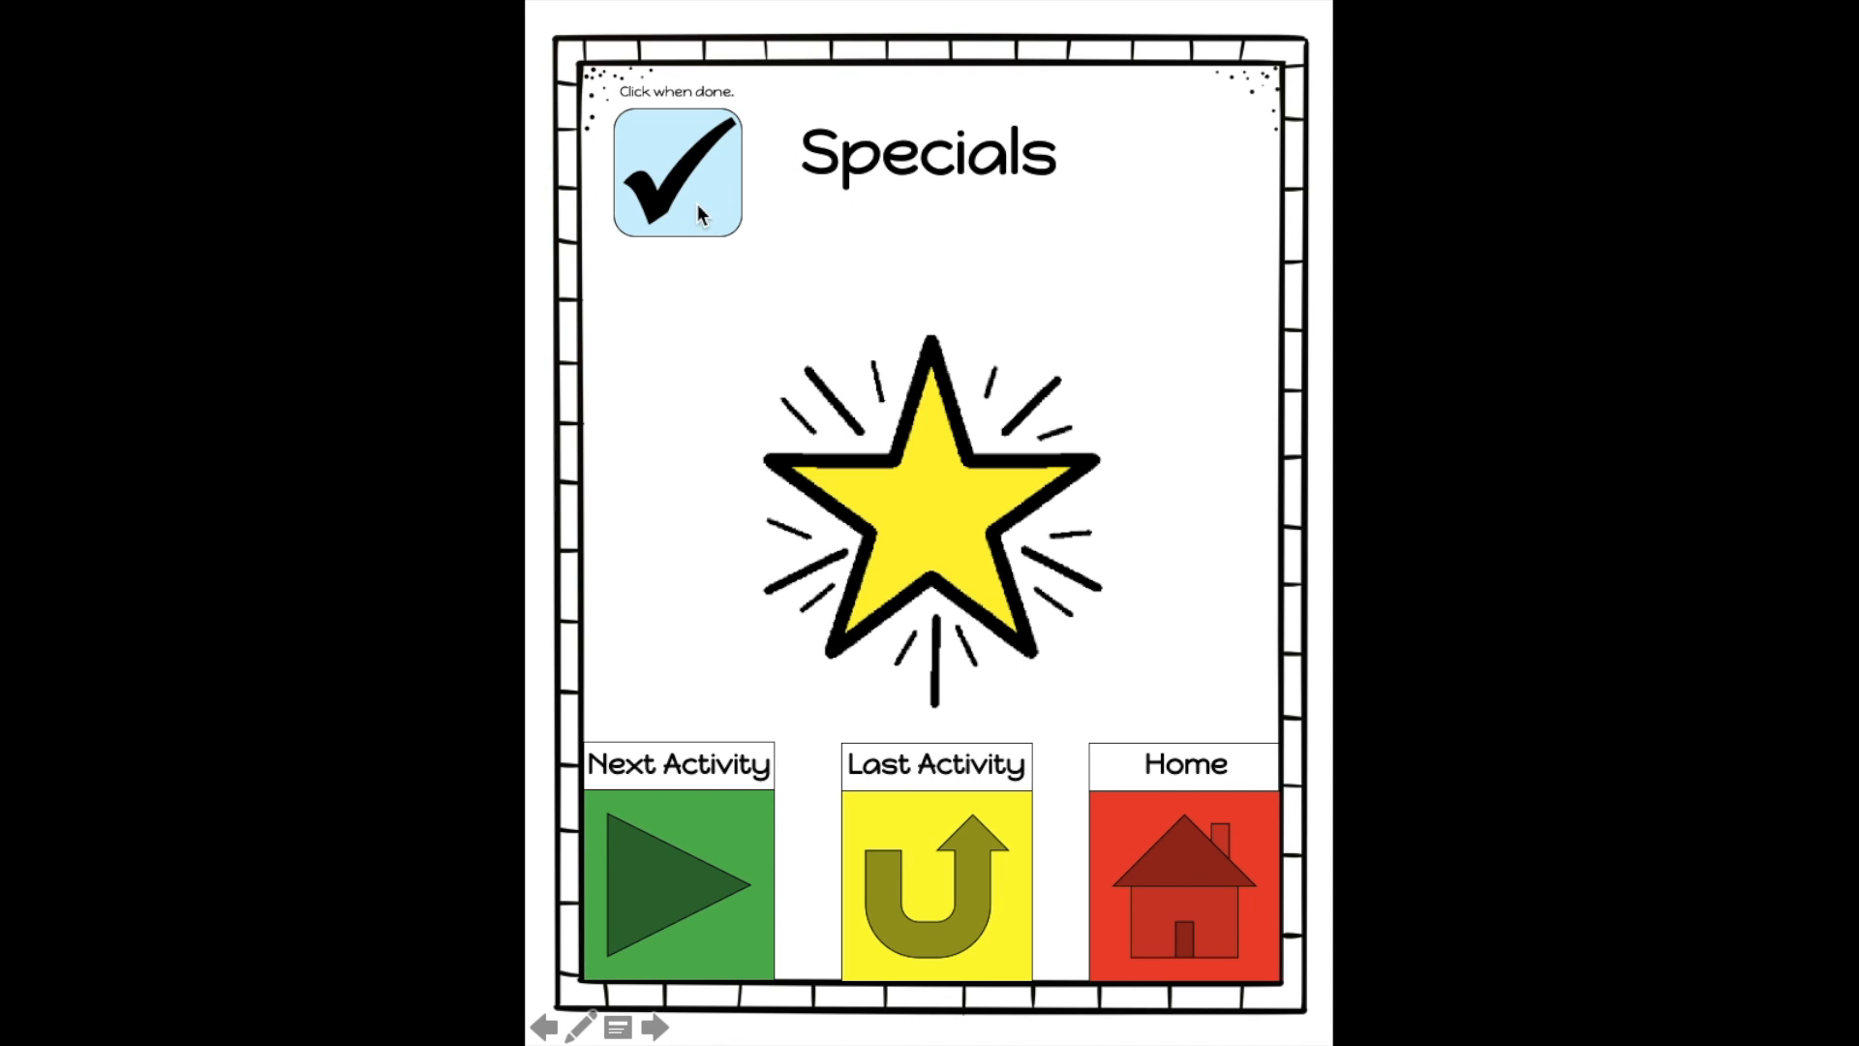
left_click(672, 835)
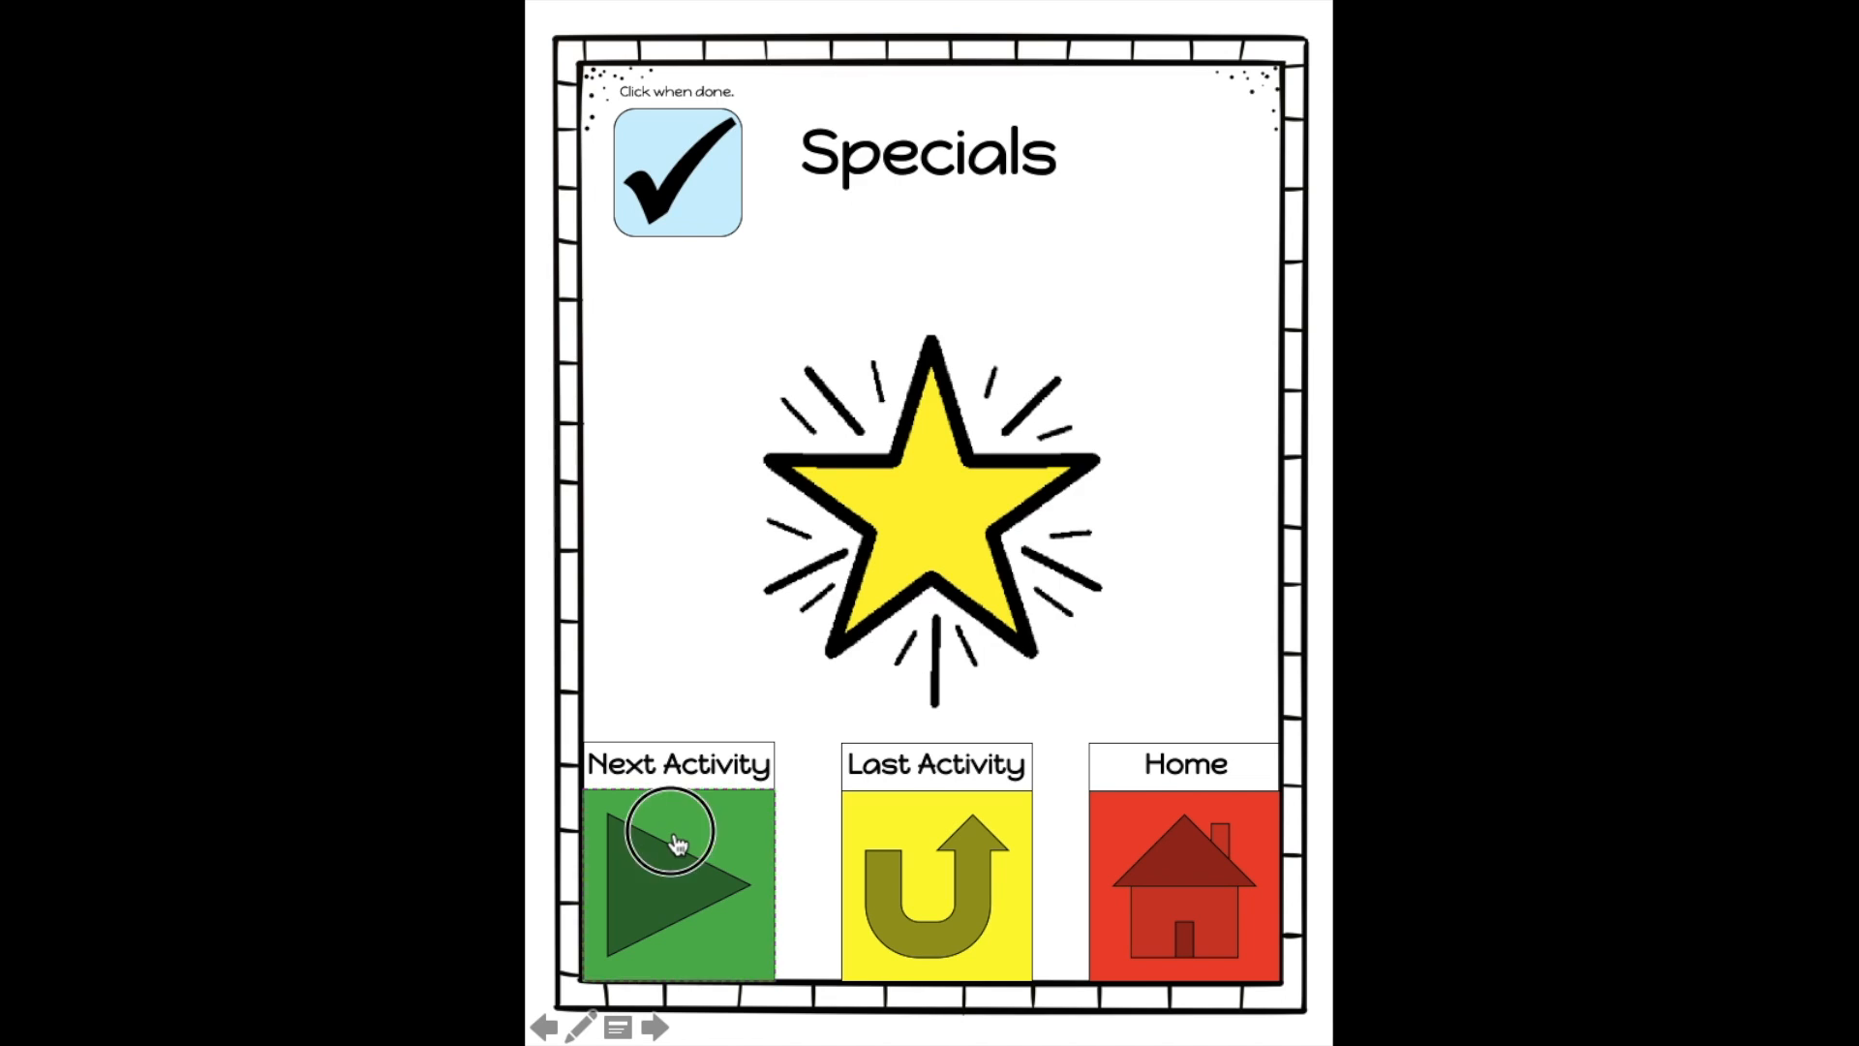
left_click(664, 175)
left_click(664, 900)
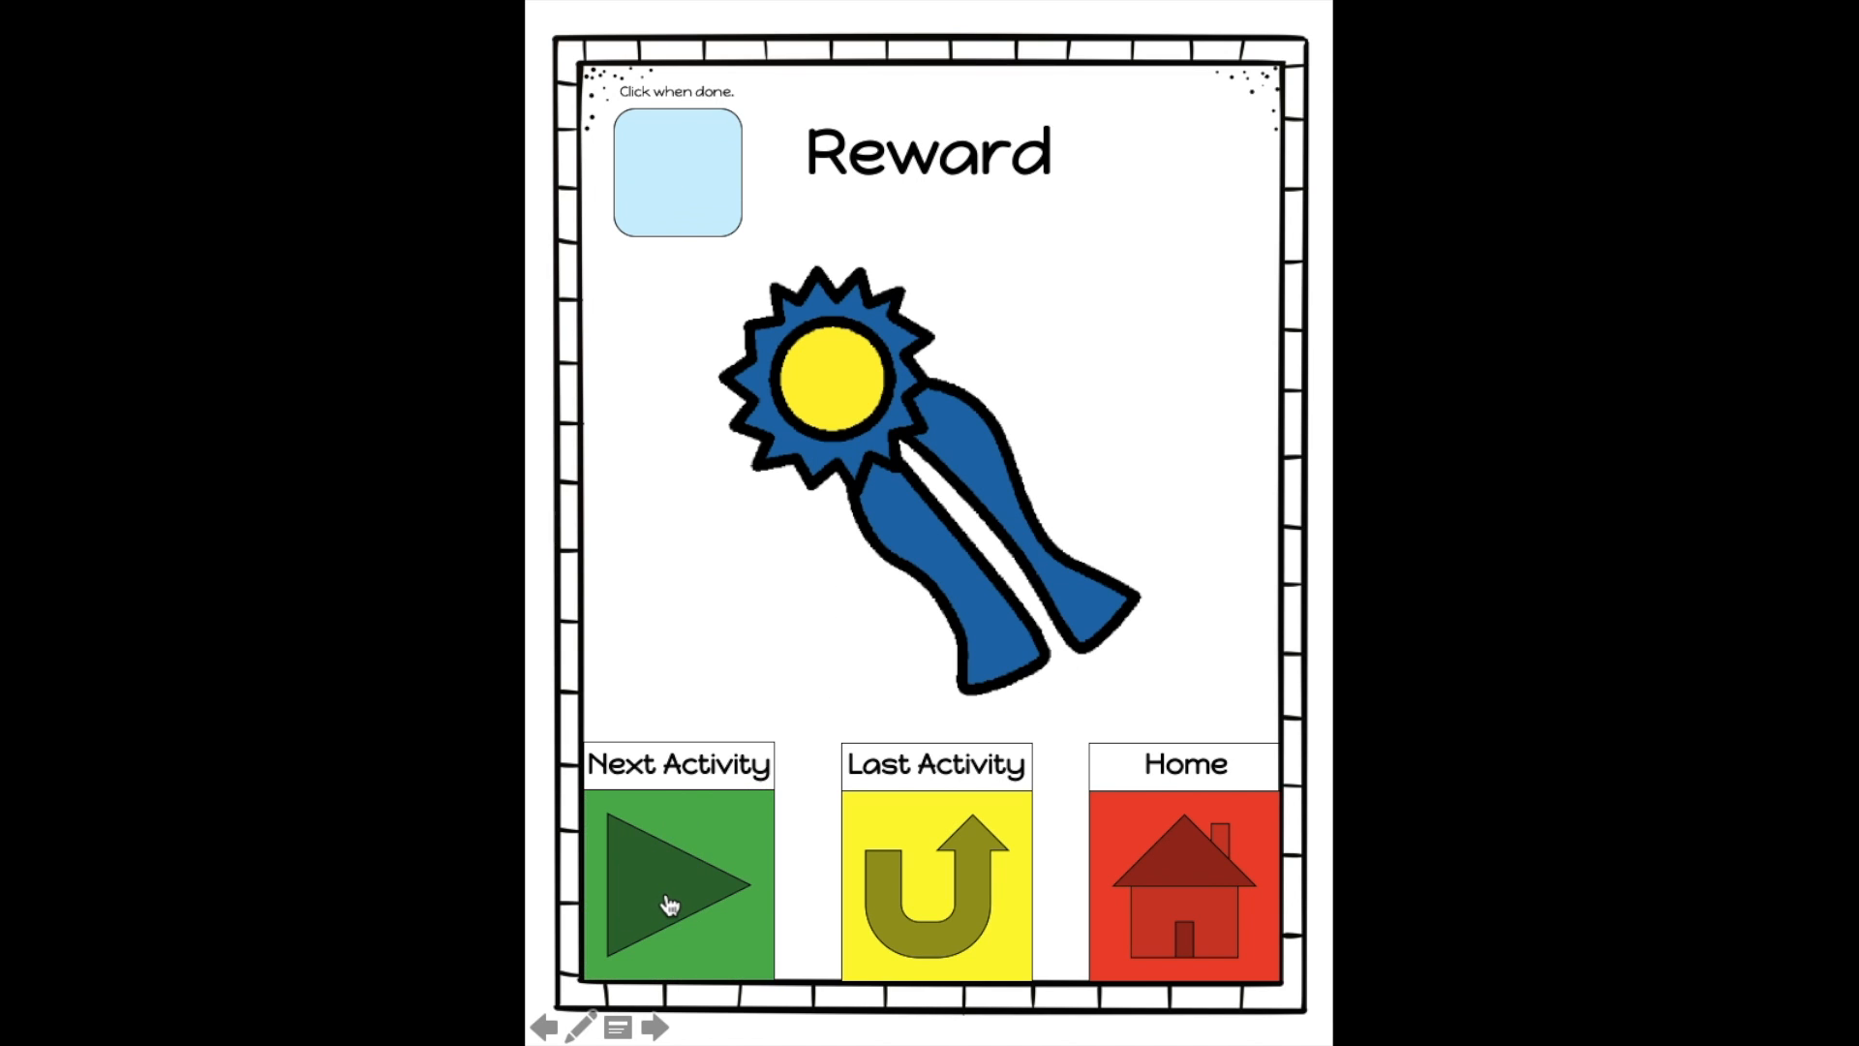
Check off Reward and the second Restroom and Wash hands activities, advancing to Lunch.
left_click(684, 186)
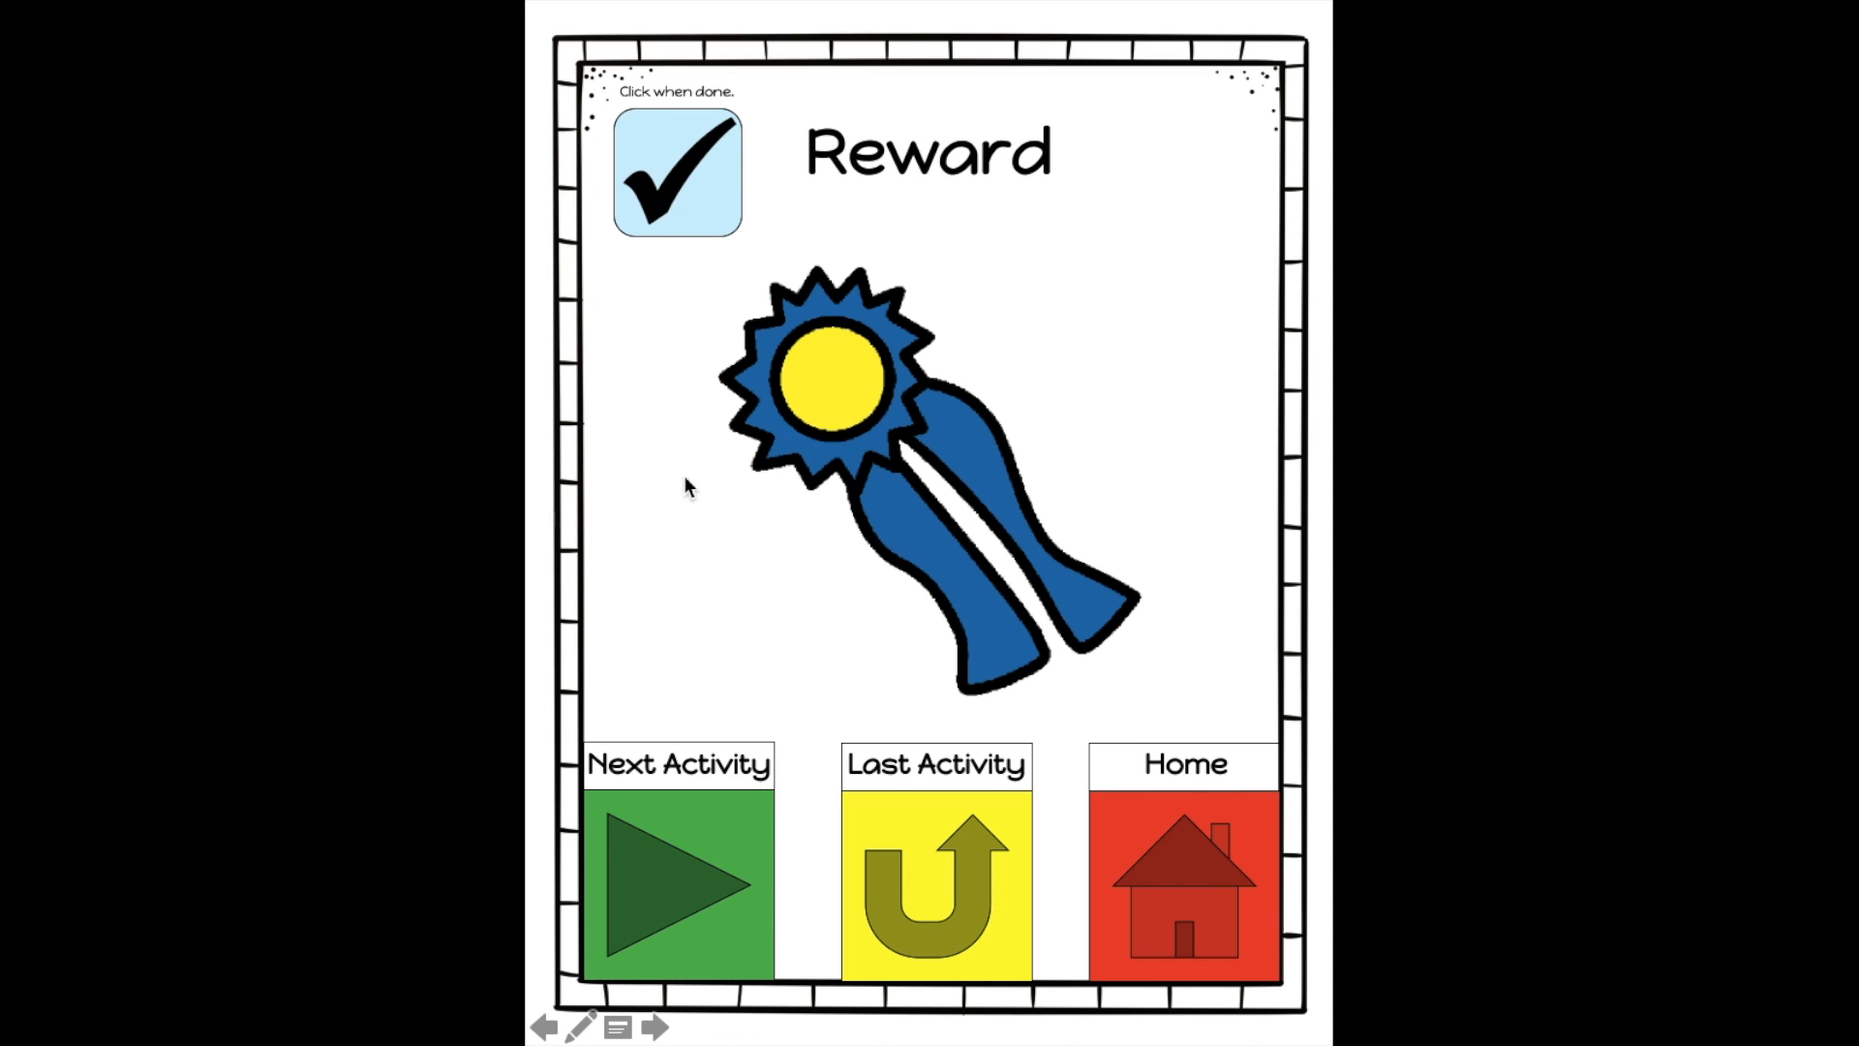
left_click(695, 862)
left_click(714, 204)
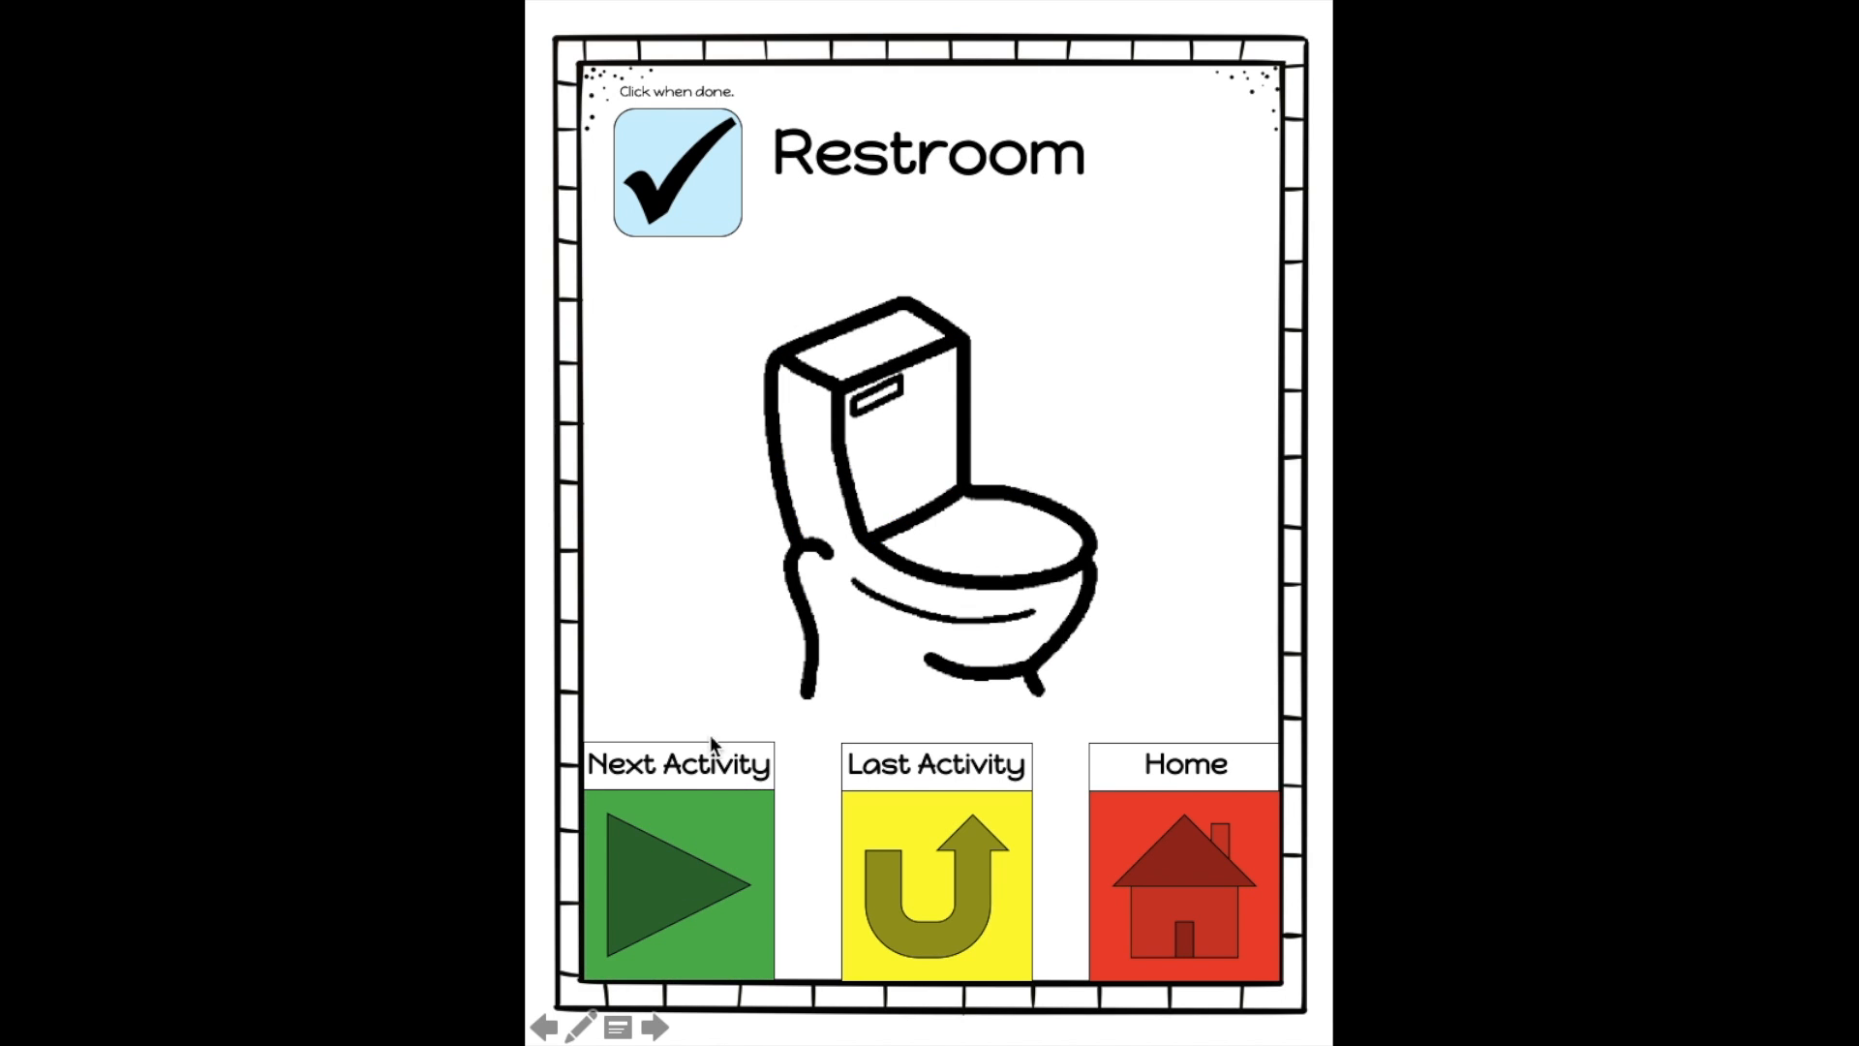
left_click(695, 896)
left_click(664, 216)
left_click(710, 888)
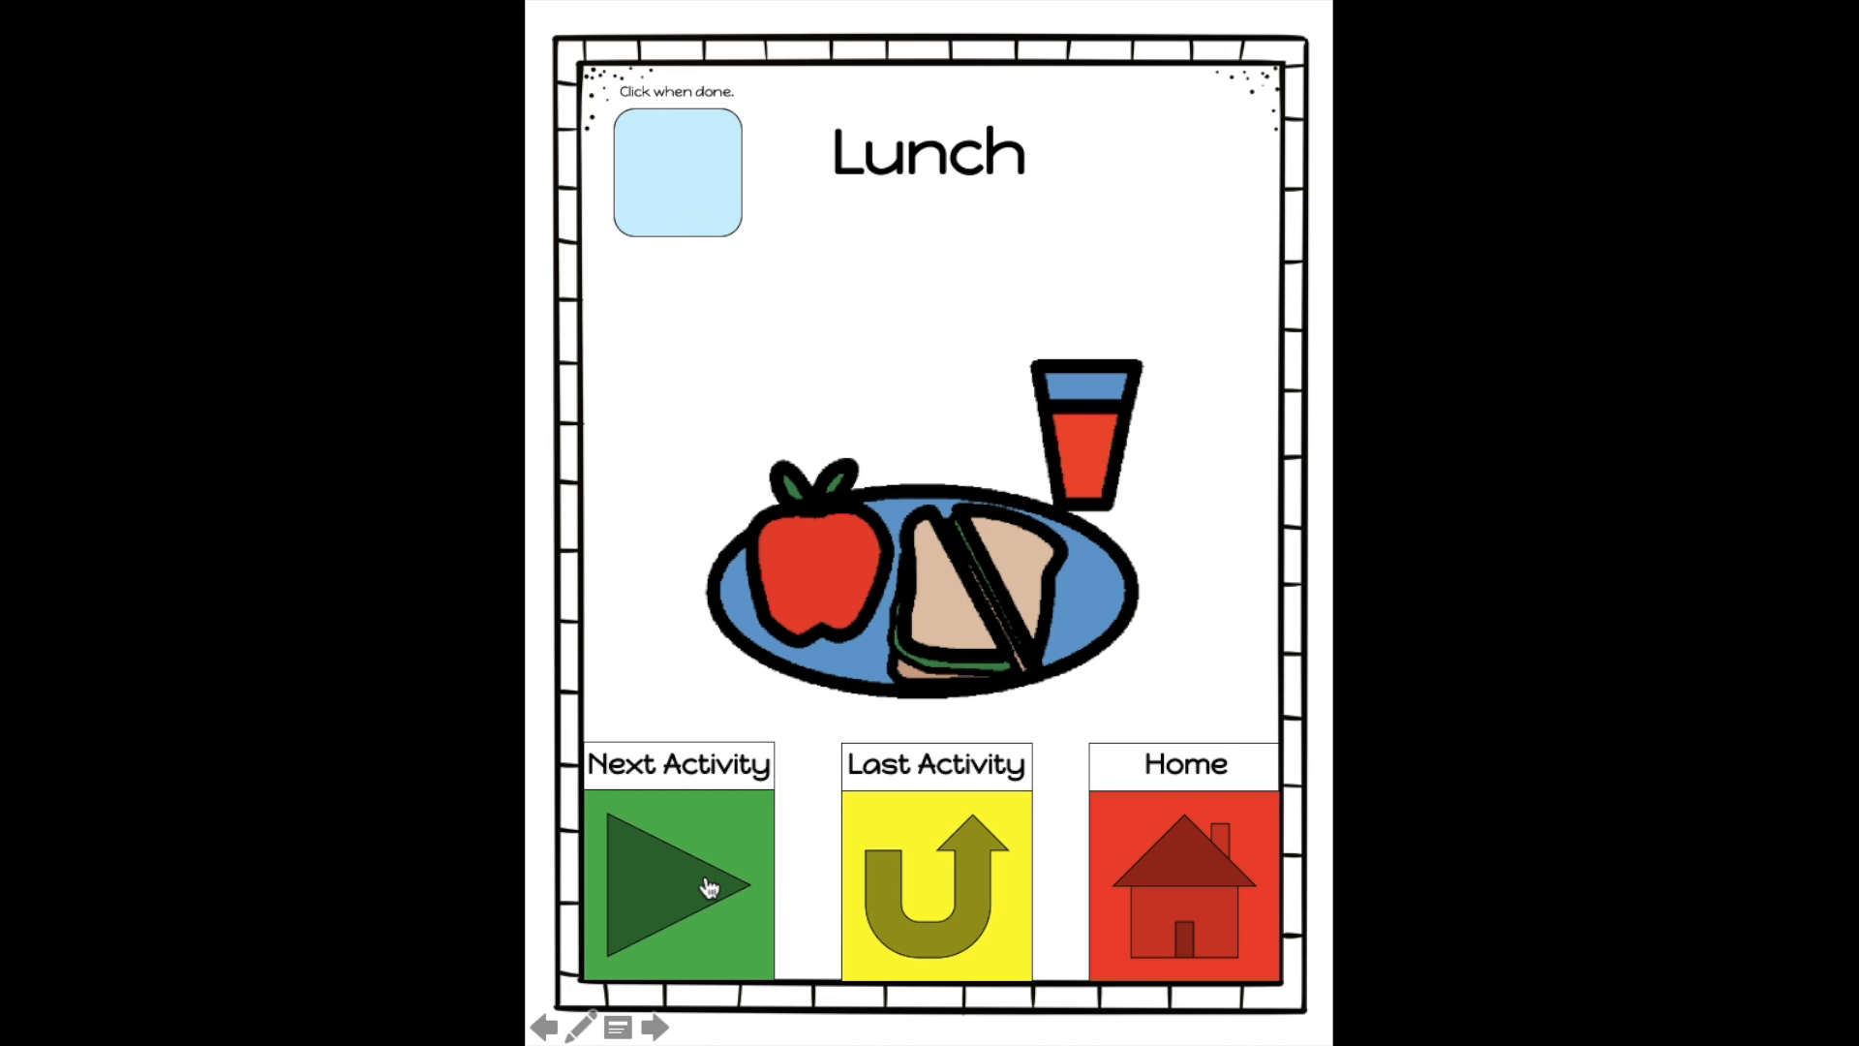
Check off Lunch, Recess and Read Aloud in the slide show, advancing to Writing.
left_click(675, 159)
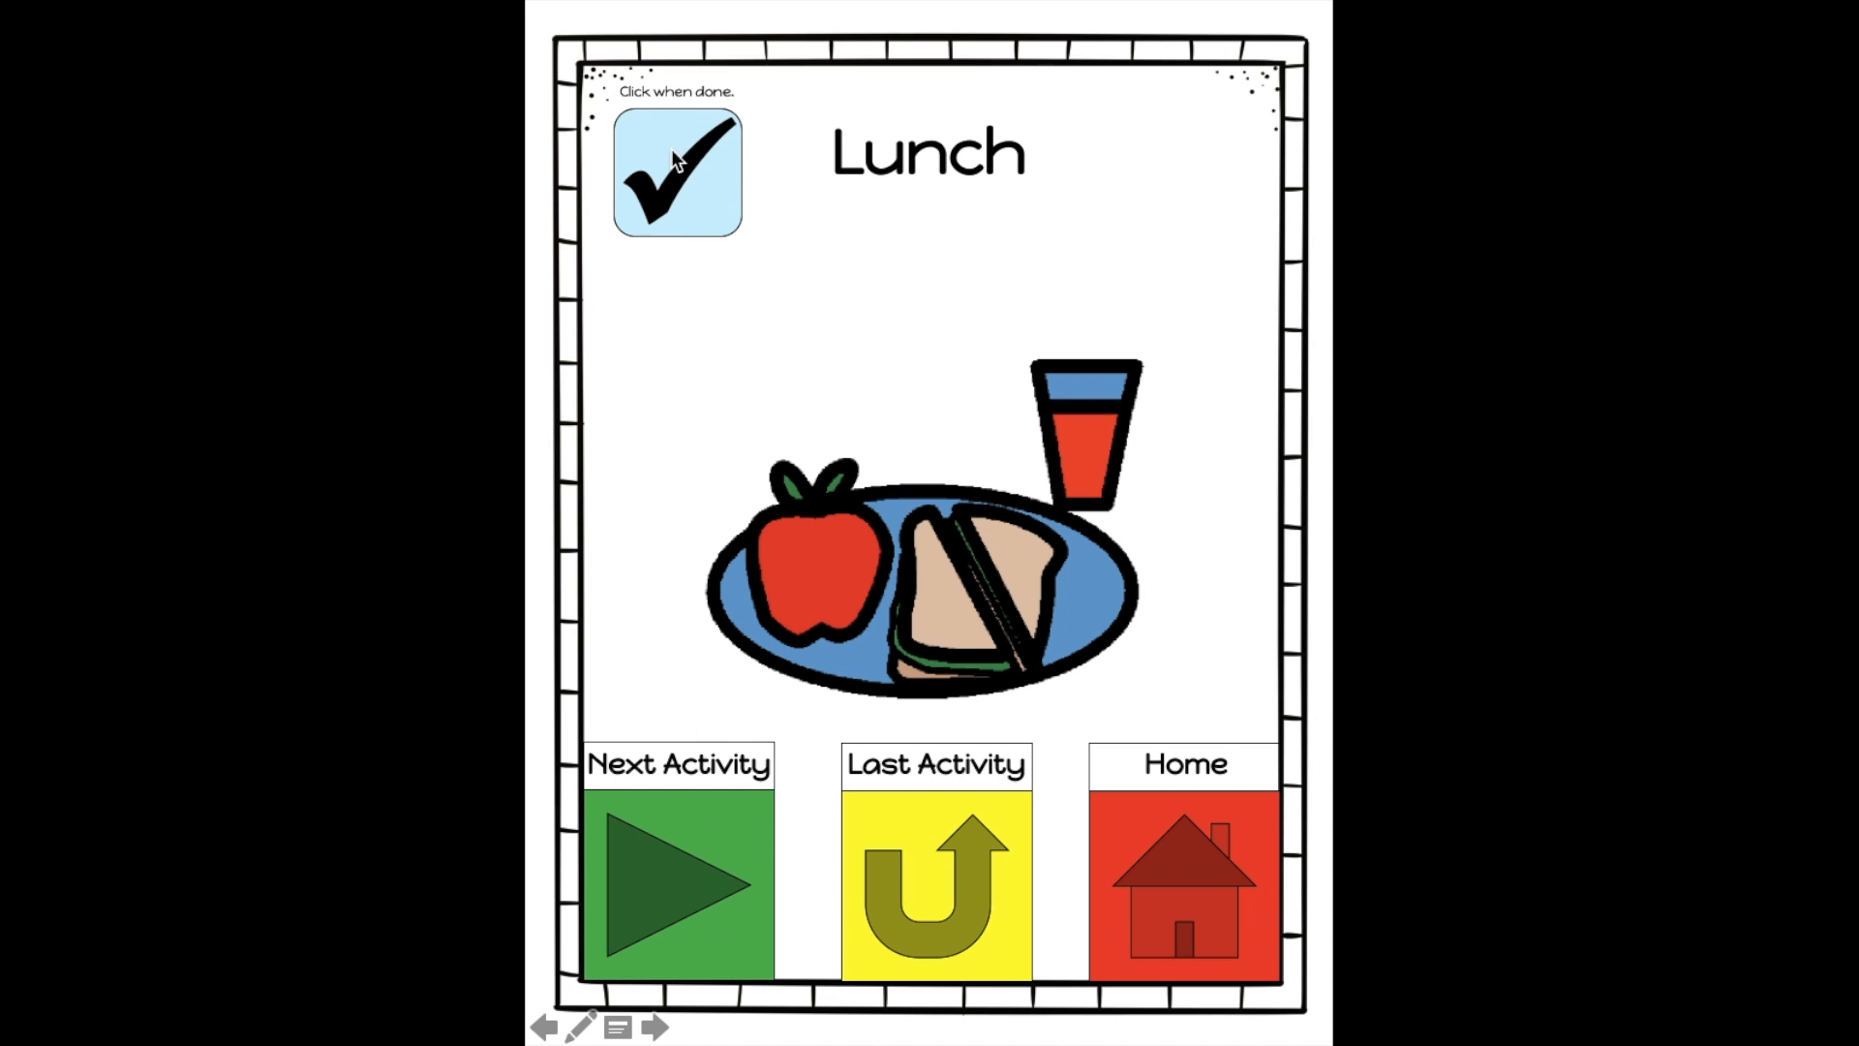
left_click(693, 879)
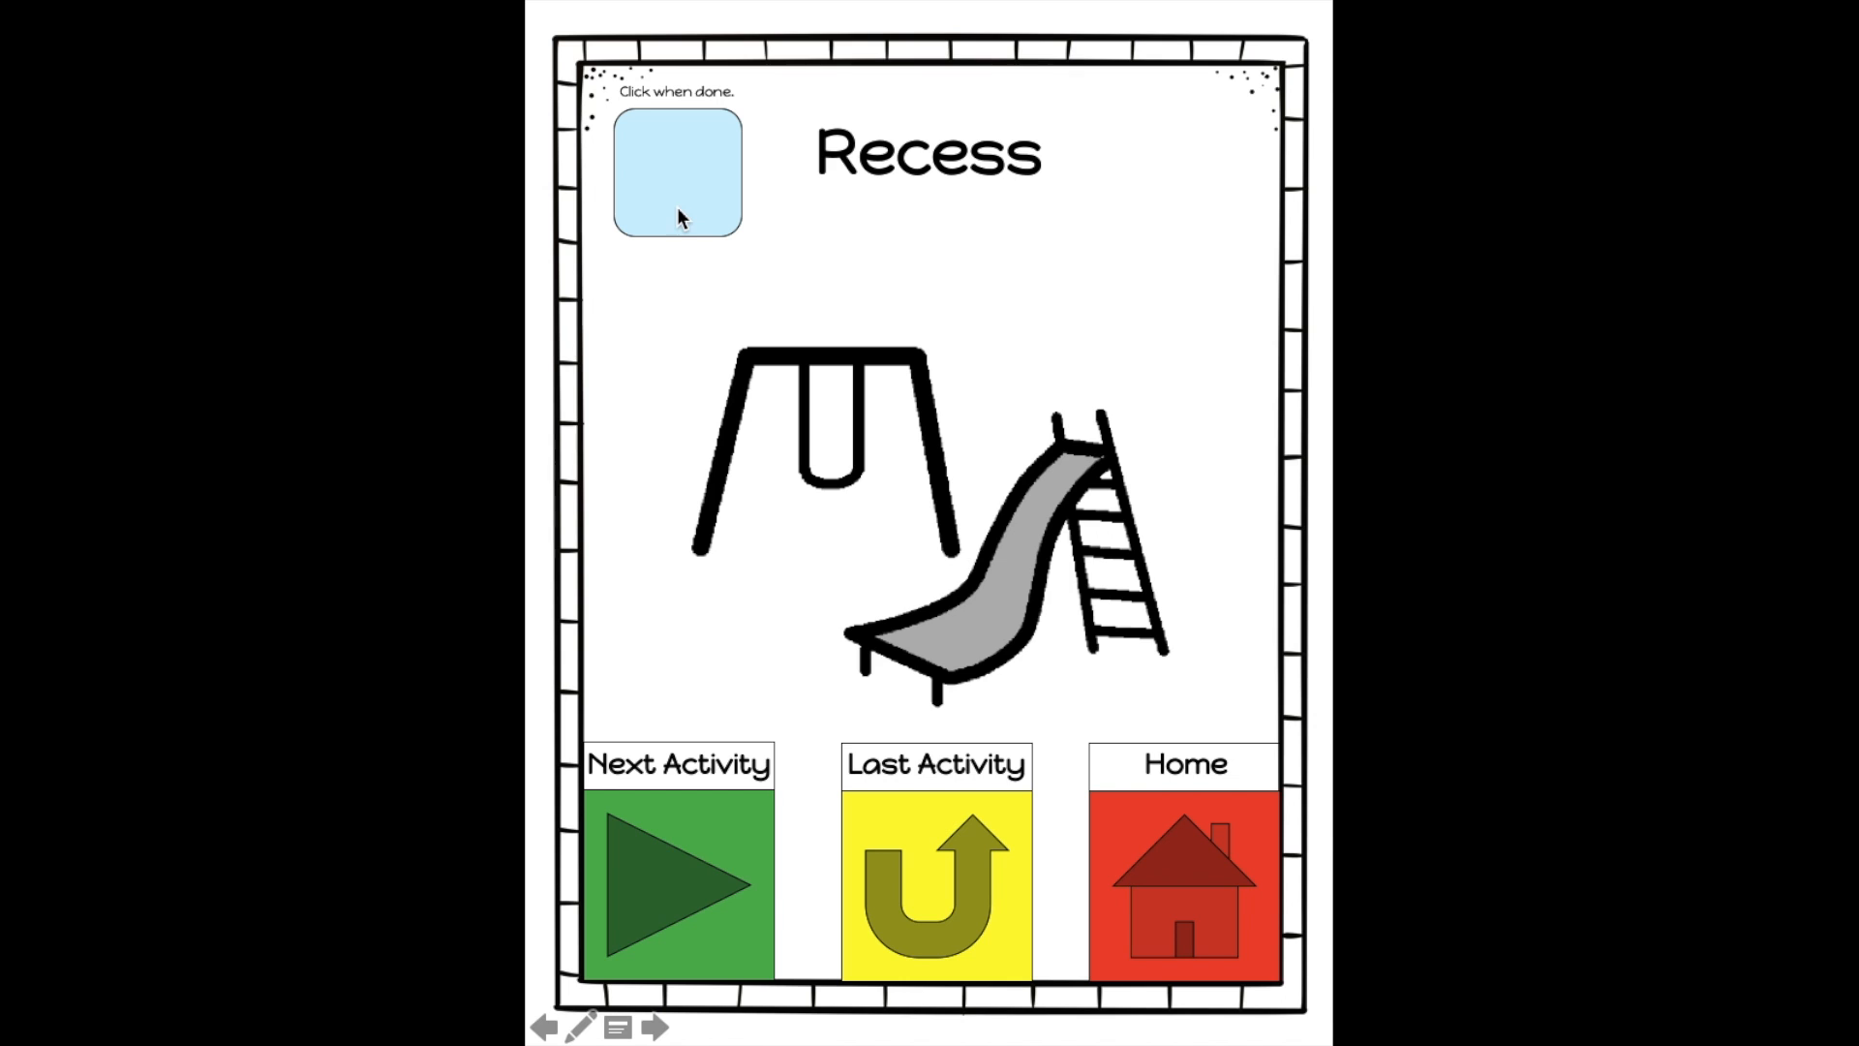
left_click(677, 208)
left_click(659, 863)
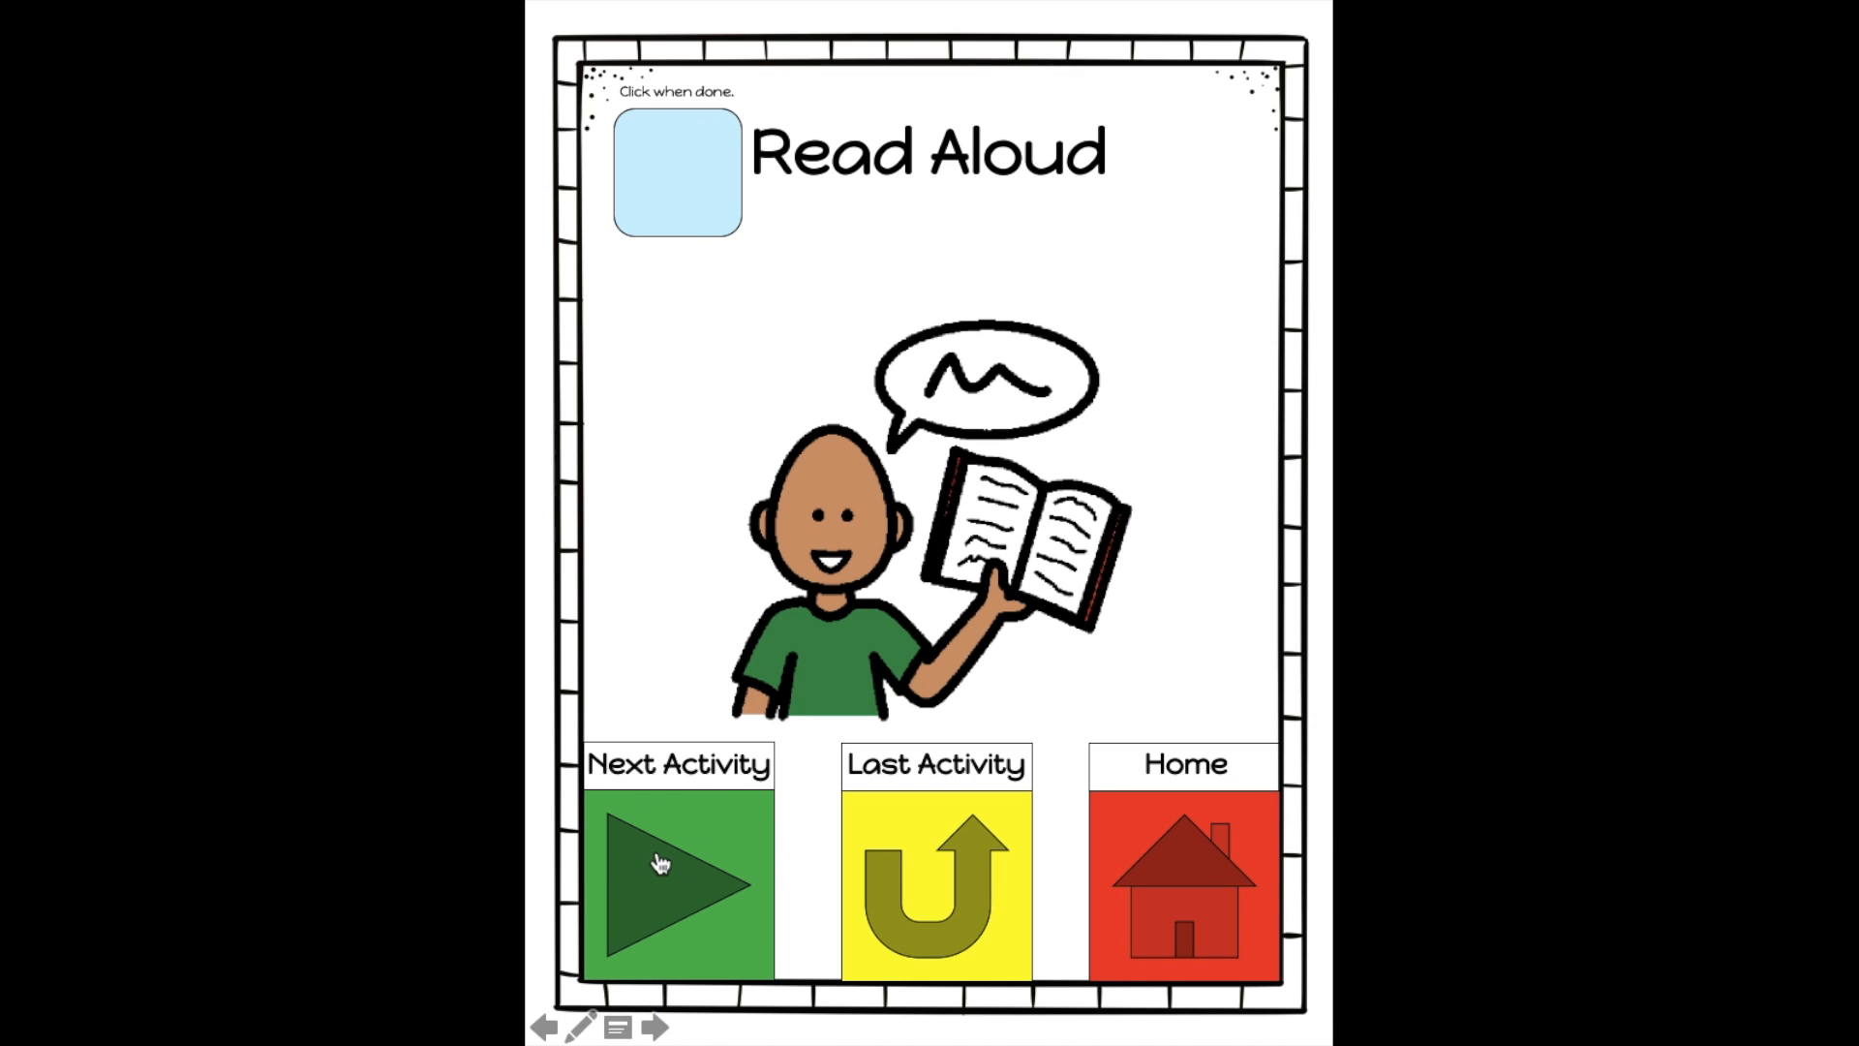
left_click(693, 201)
left_click(714, 873)
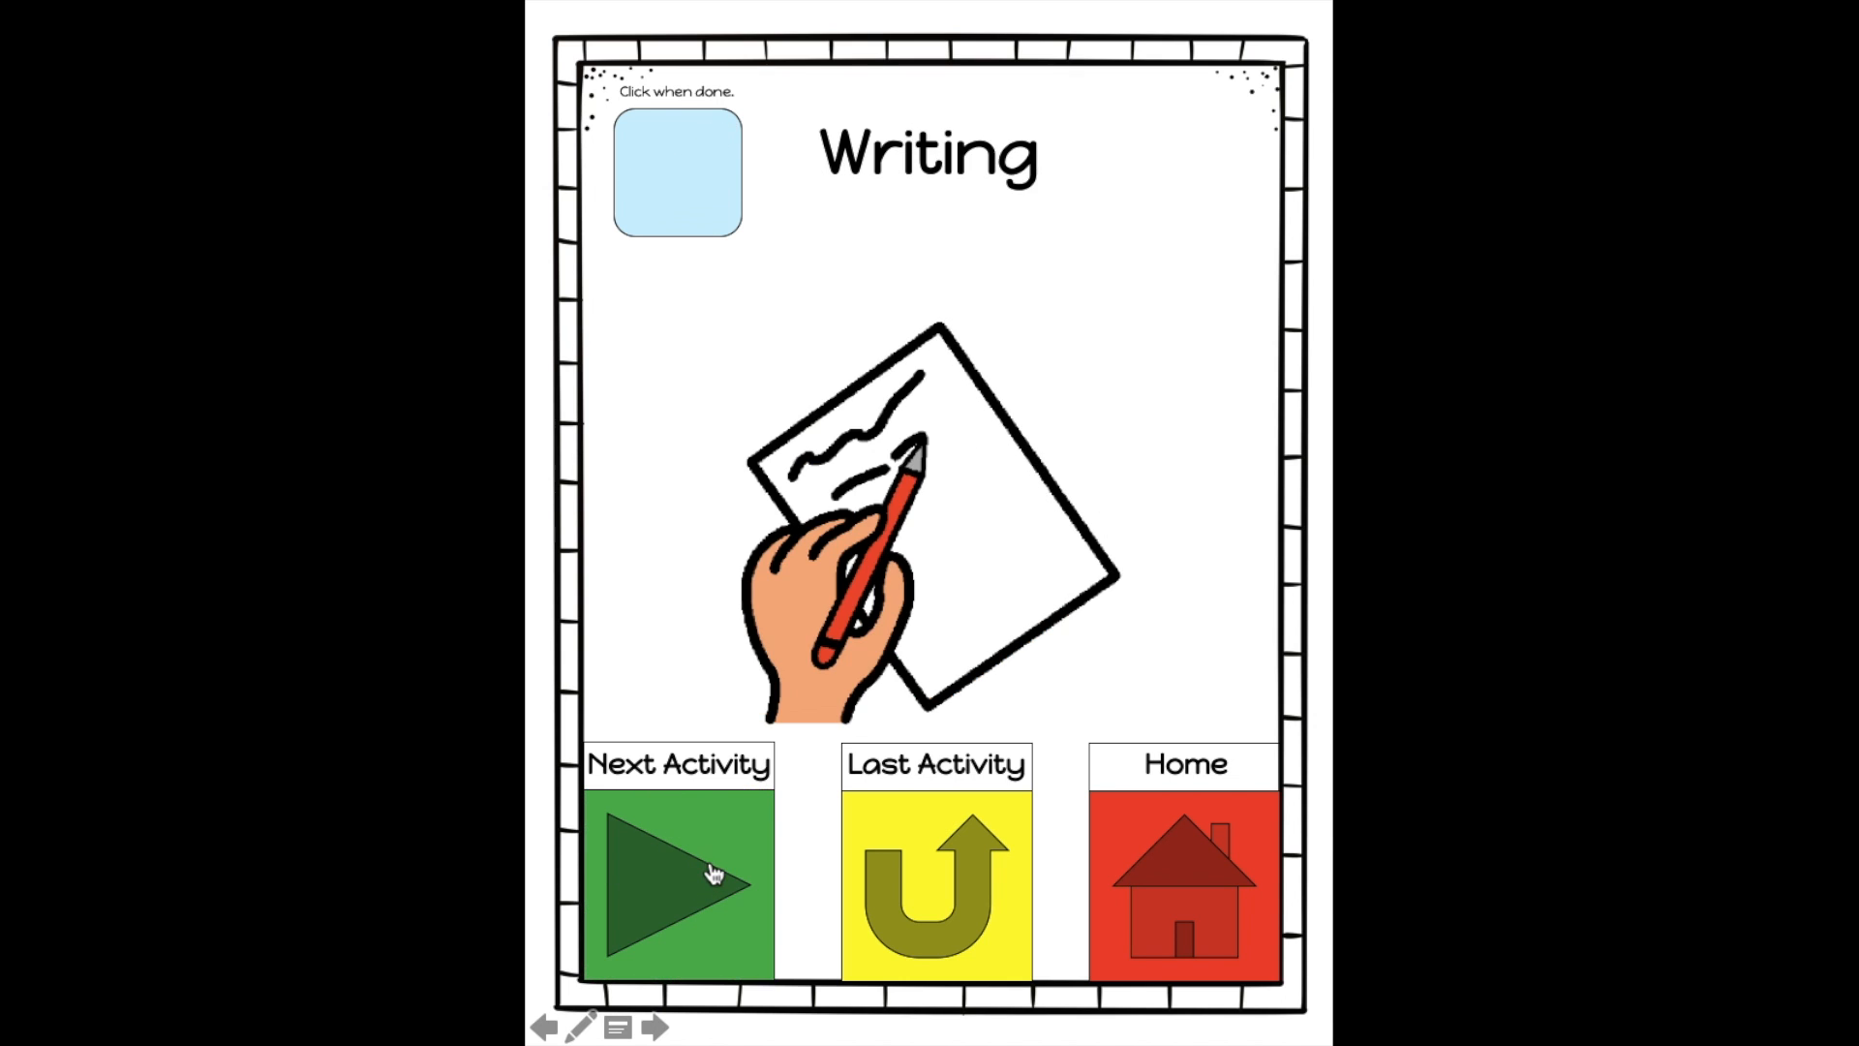
Check off Writing, Special Activity and Snack in the slide show, advancing to Interventions.
left_click(715, 163)
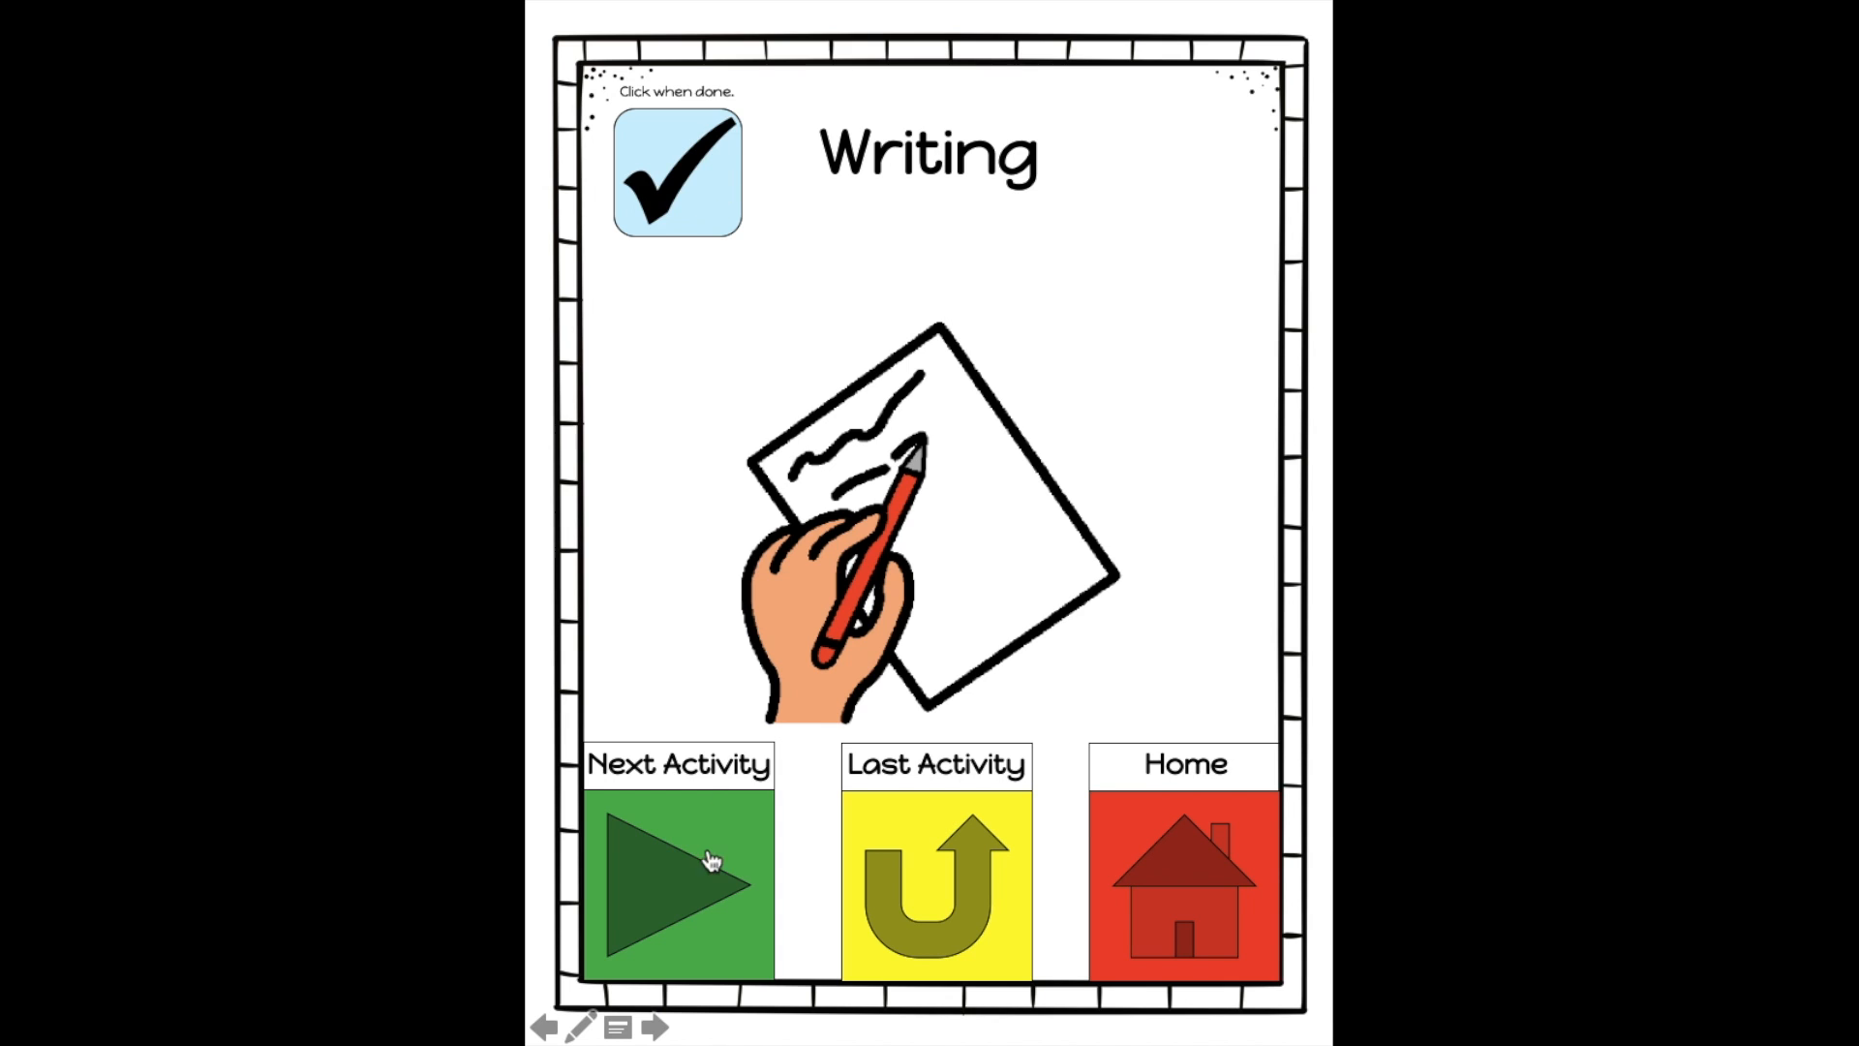
left_click(712, 862)
left_click(677, 201)
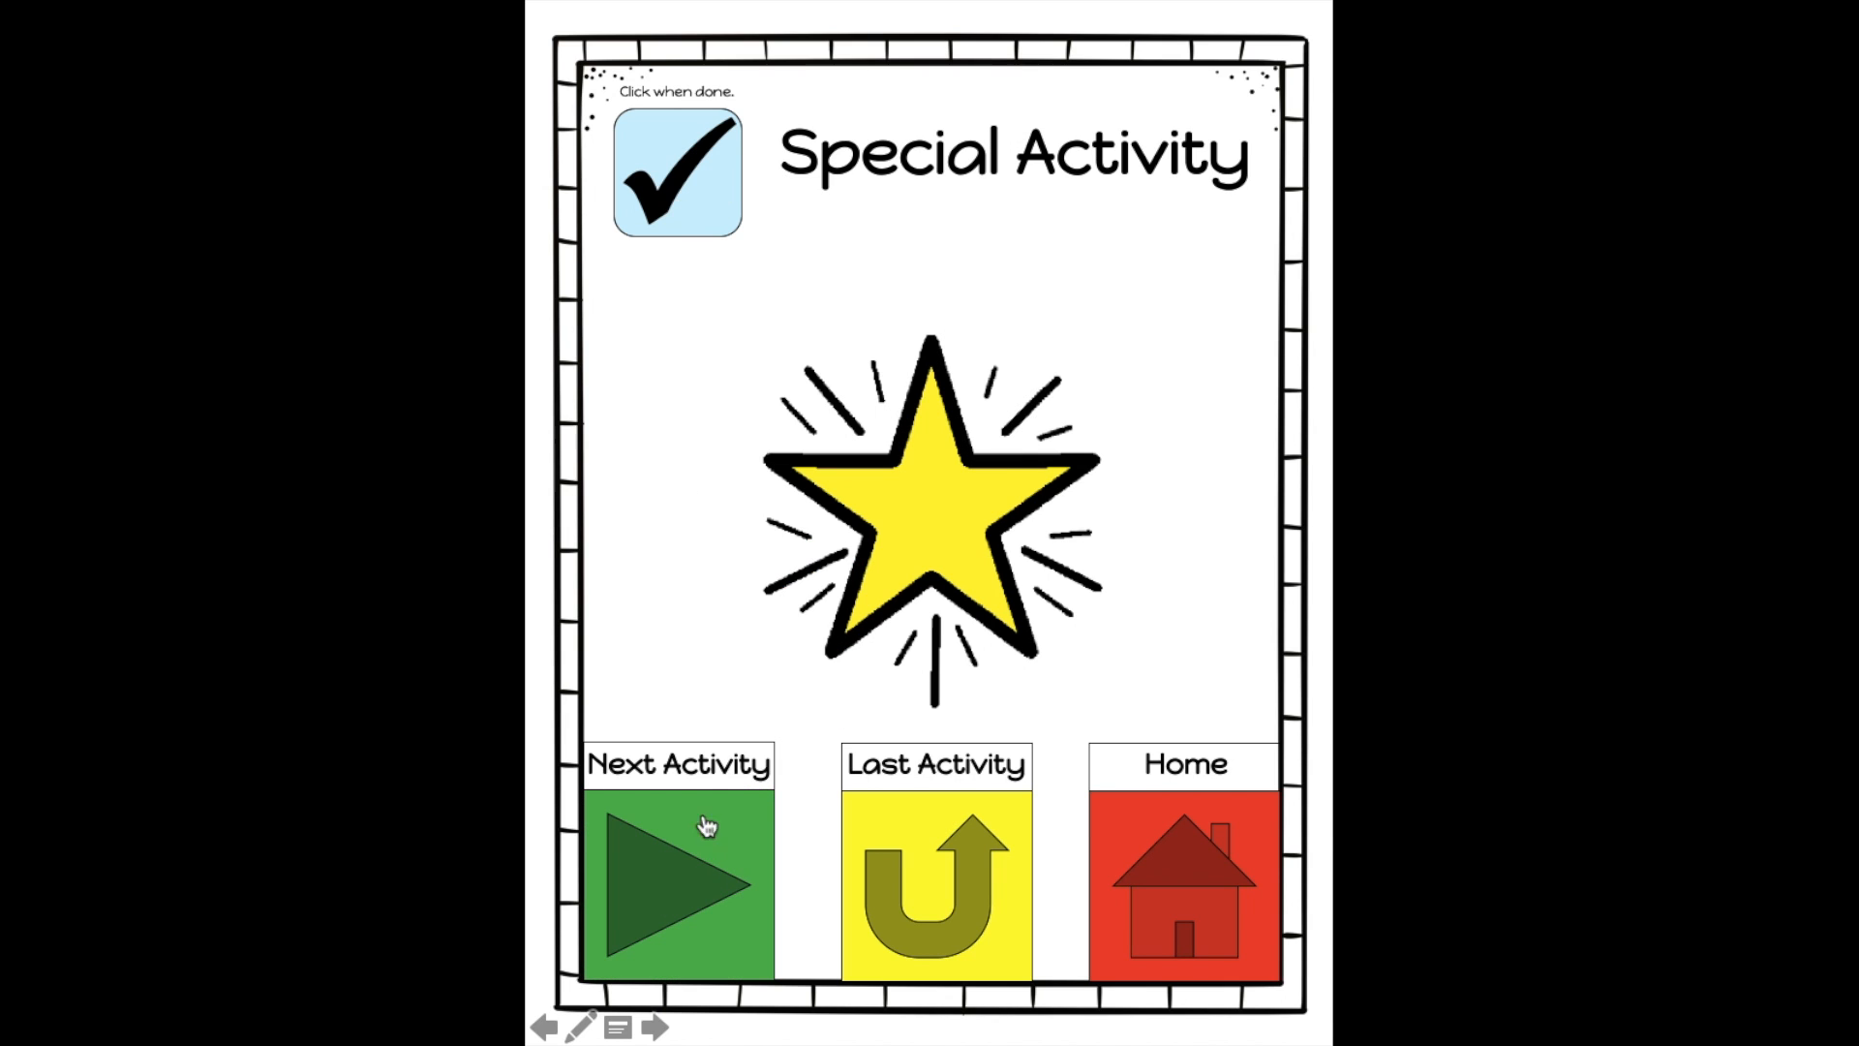
left_click(706, 825)
left_click(689, 187)
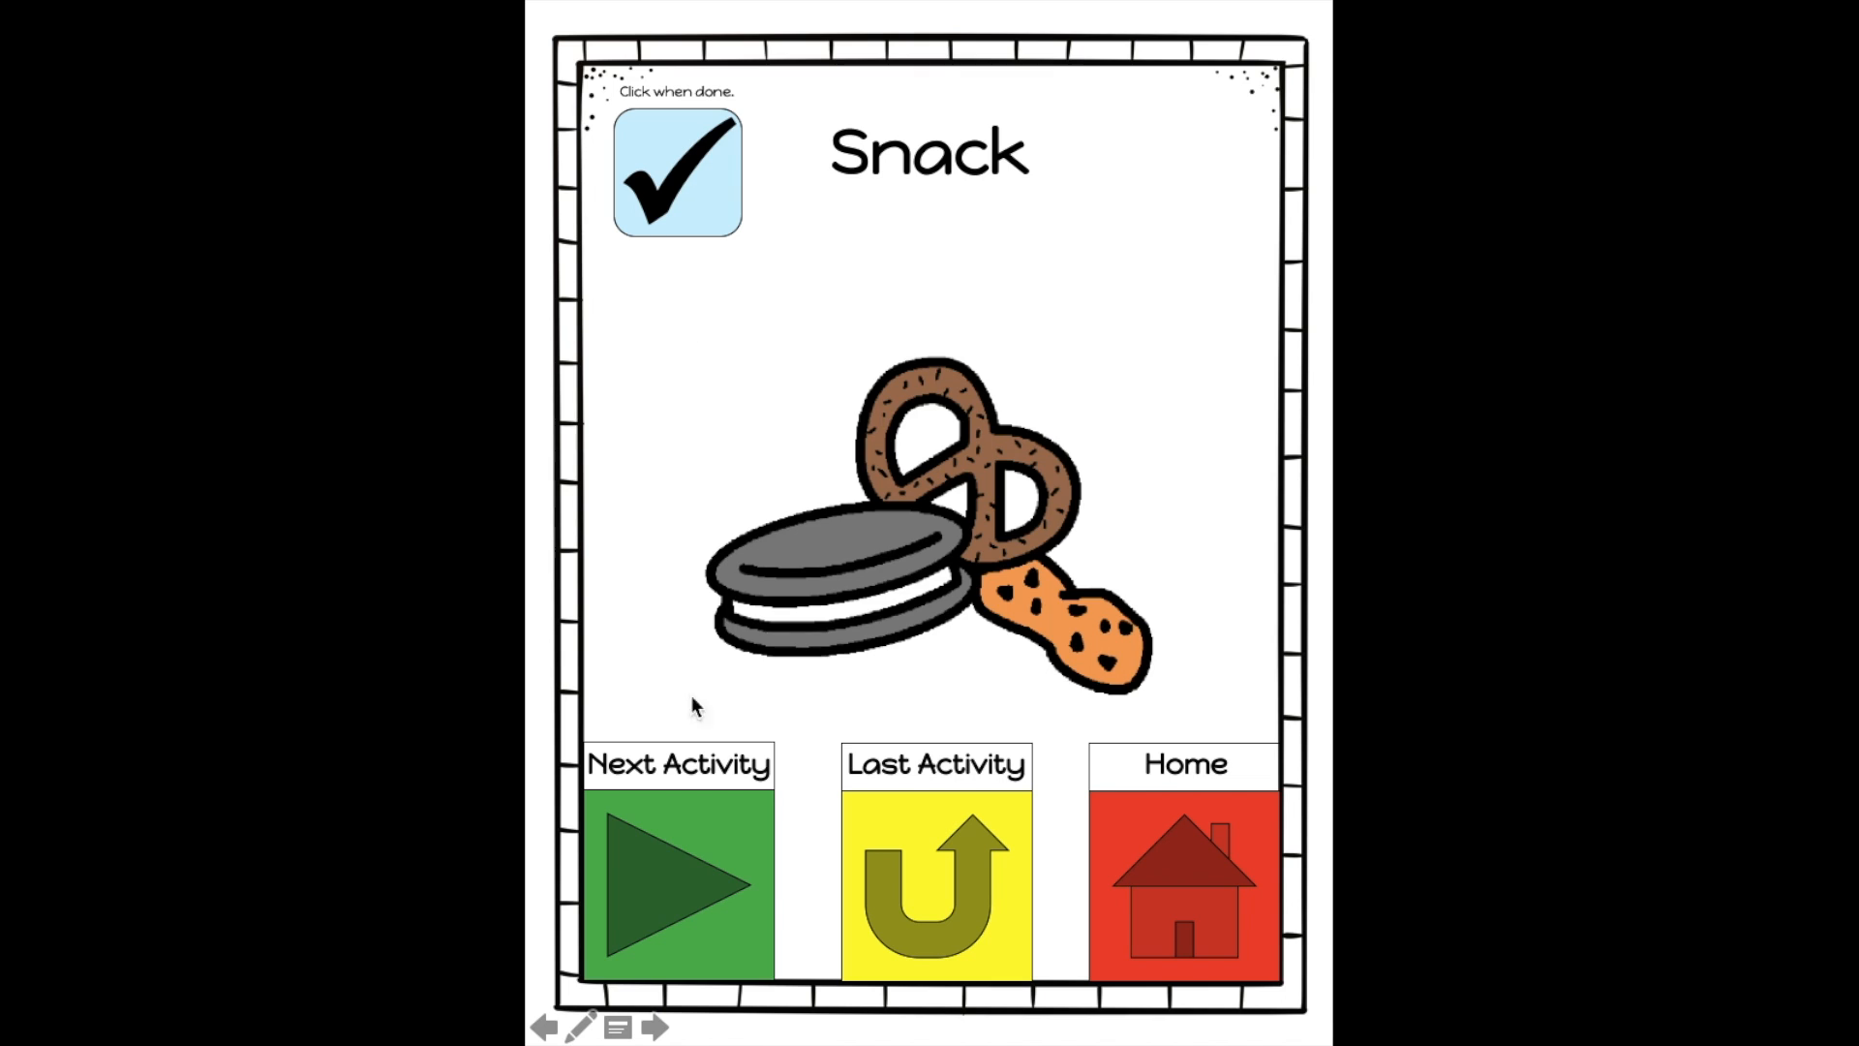
left_click(706, 835)
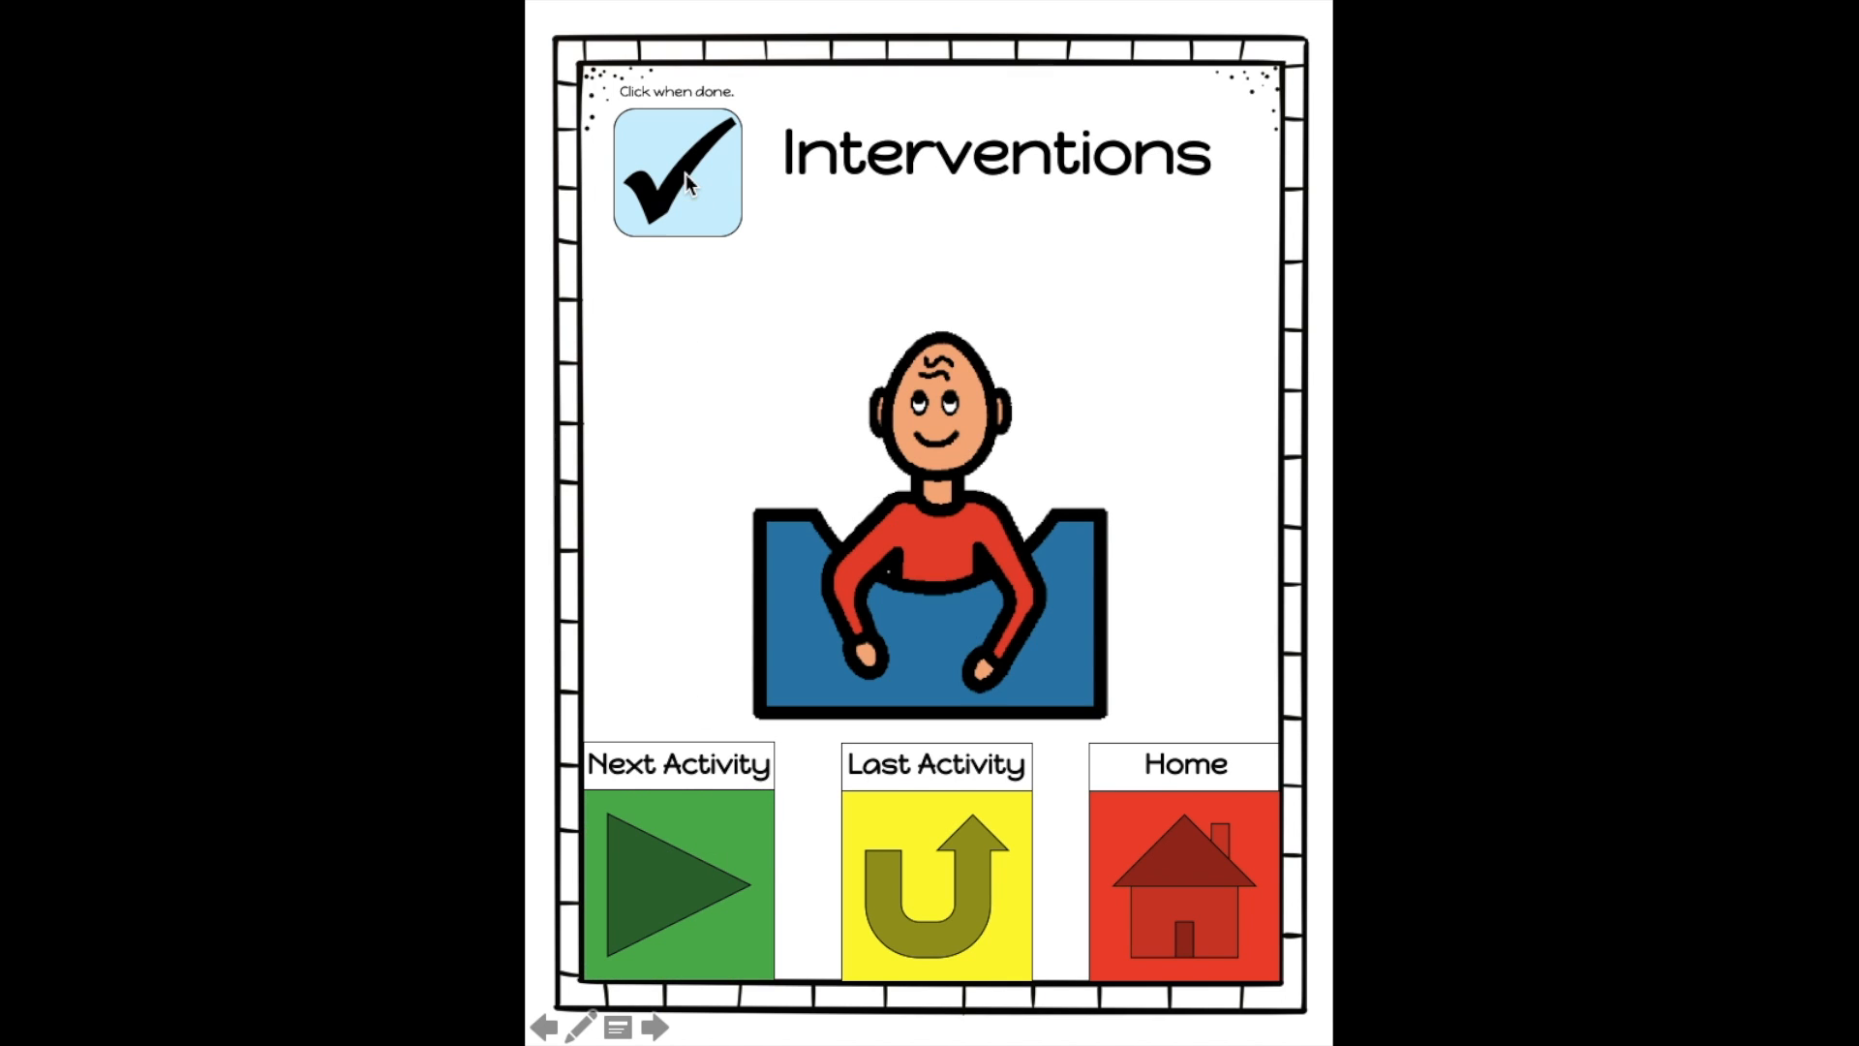
Continue from Interventions, check off the afternoon Backpack and Bus activities, and advance to the Finished! slide.
left_click(684, 856)
left_click(693, 210)
left_click(714, 824)
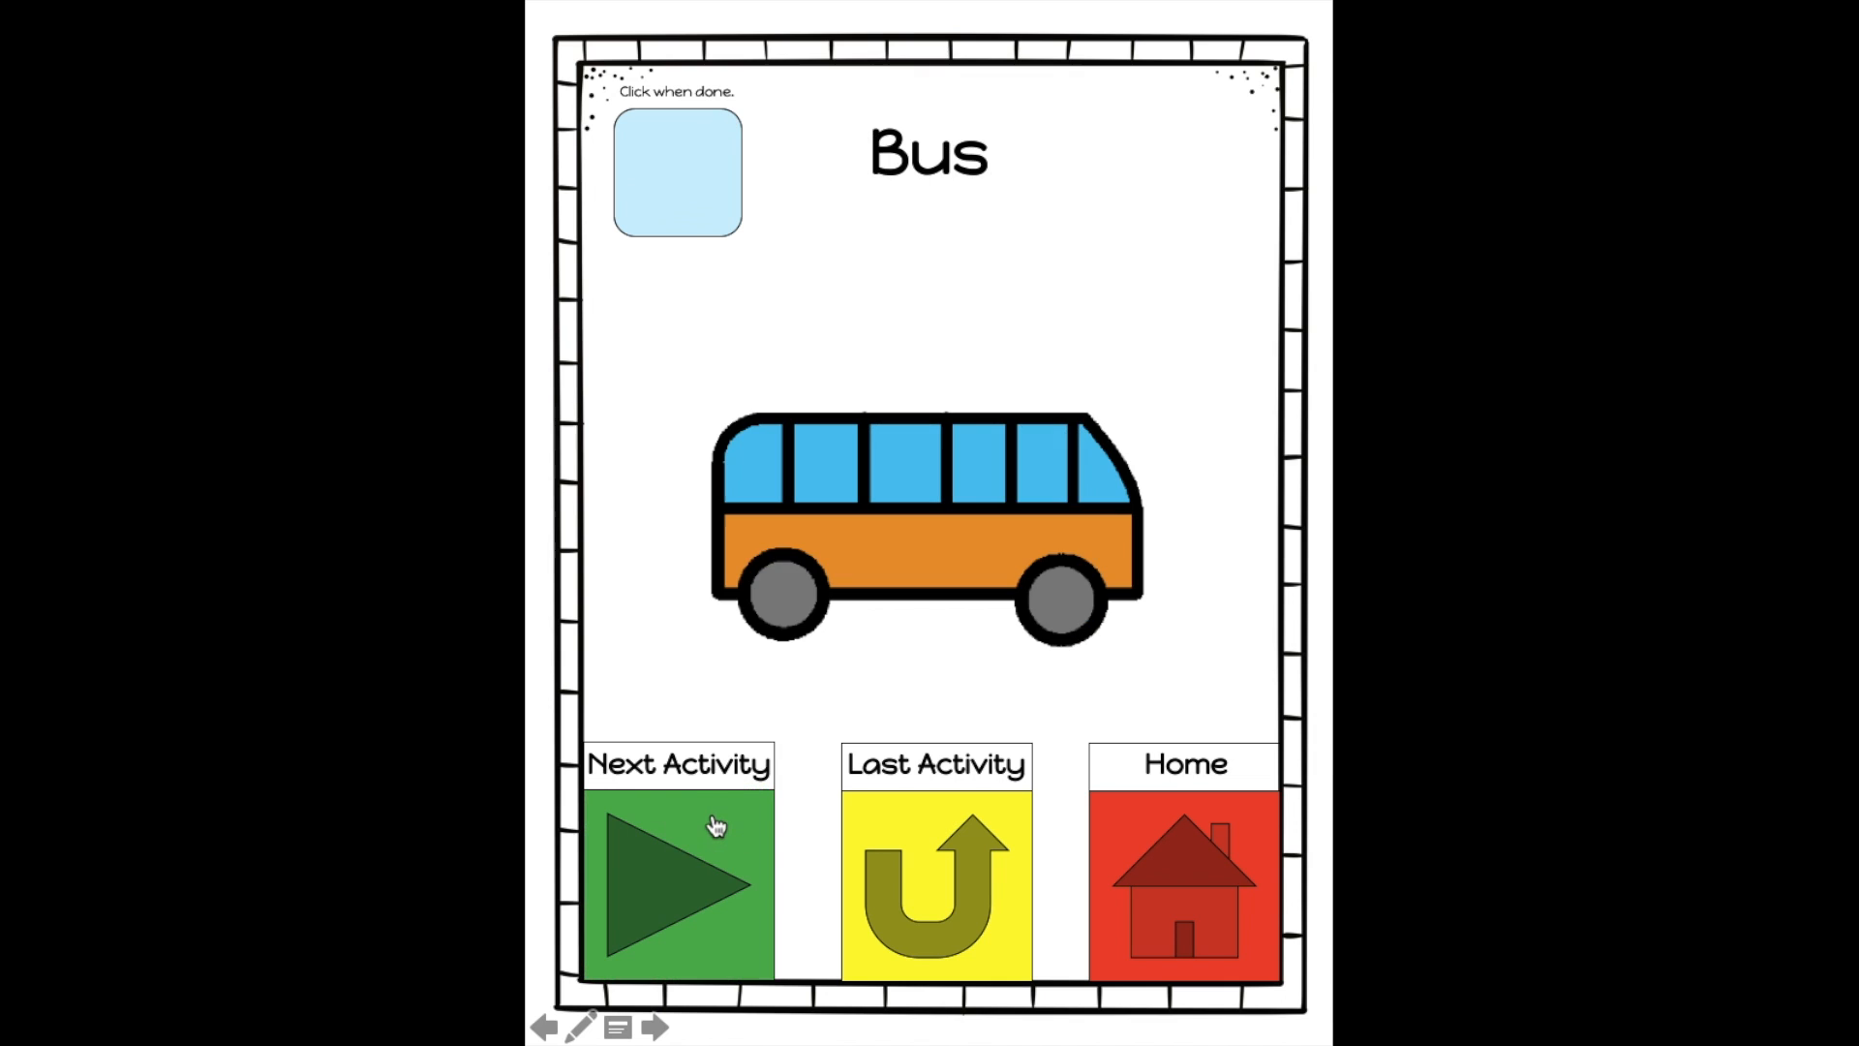
left_click(693, 223)
left_click(705, 905)
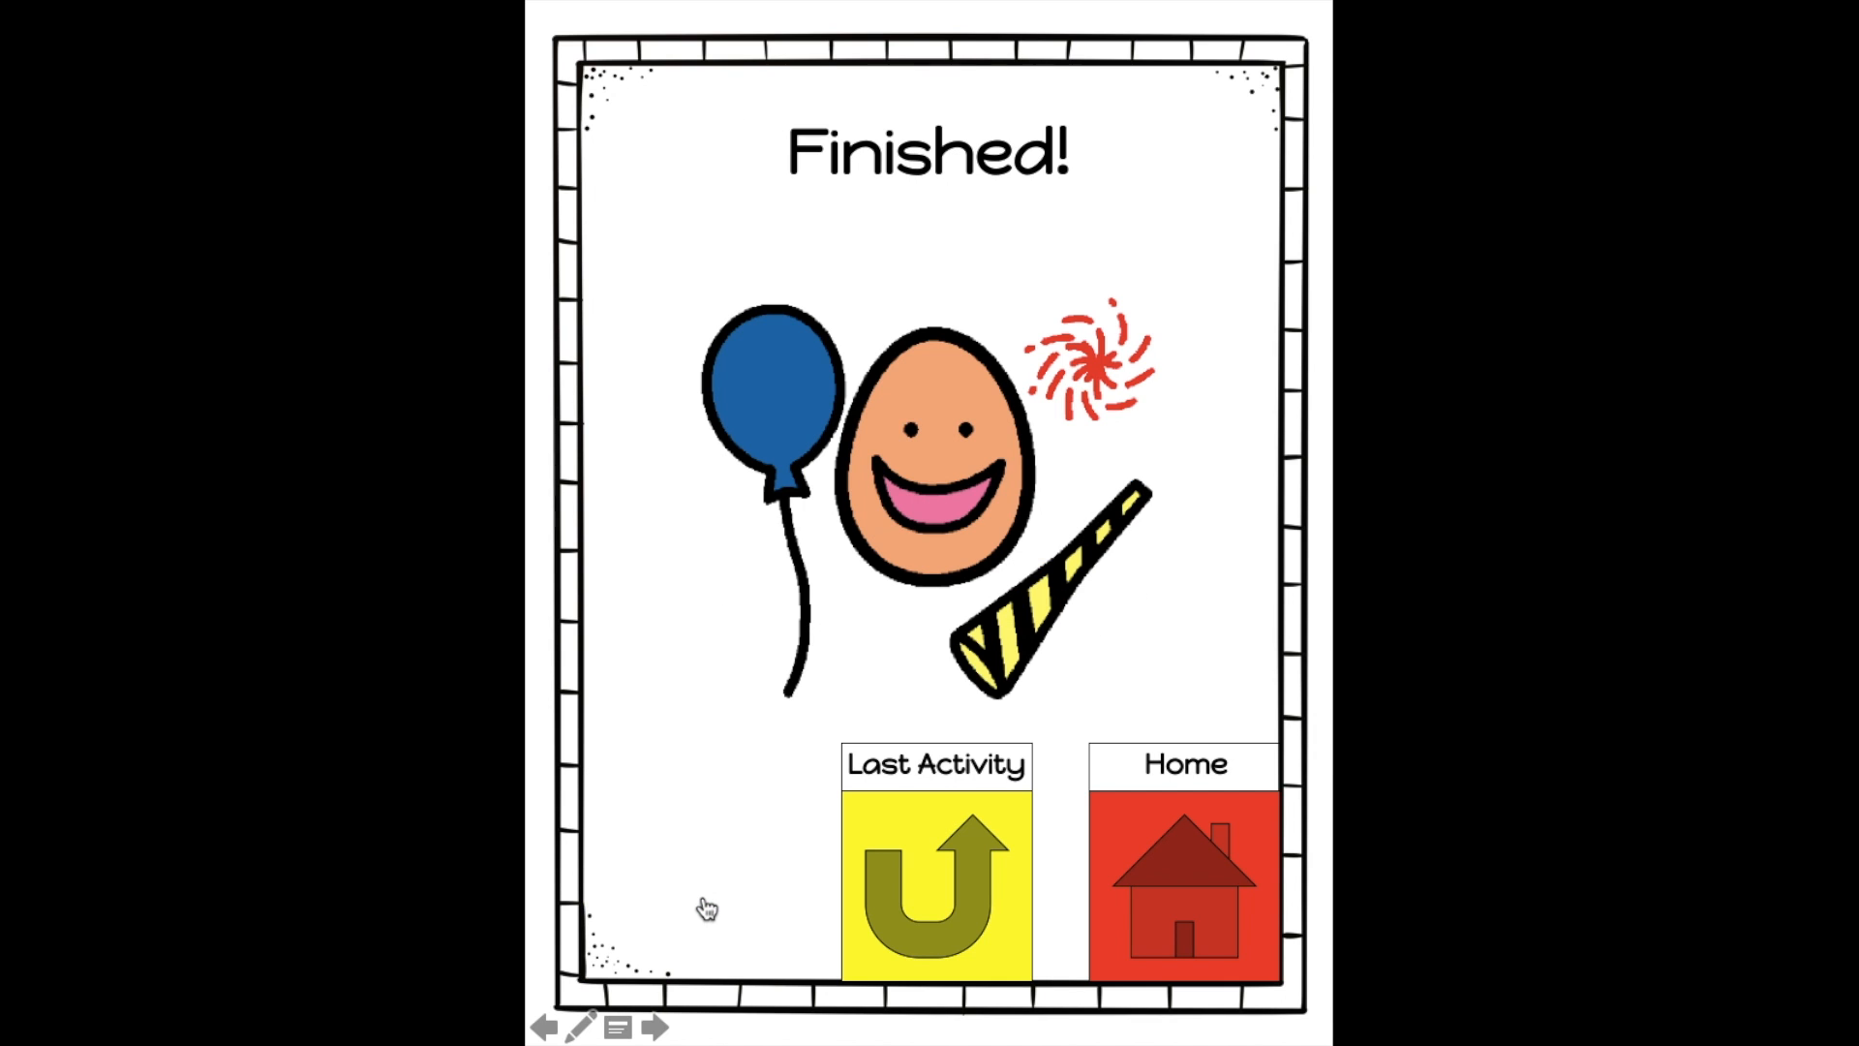
Go home to the Daily Schedule, open Writing from the afternoon list to review its check mark, and return home.
left_click(1144, 941)
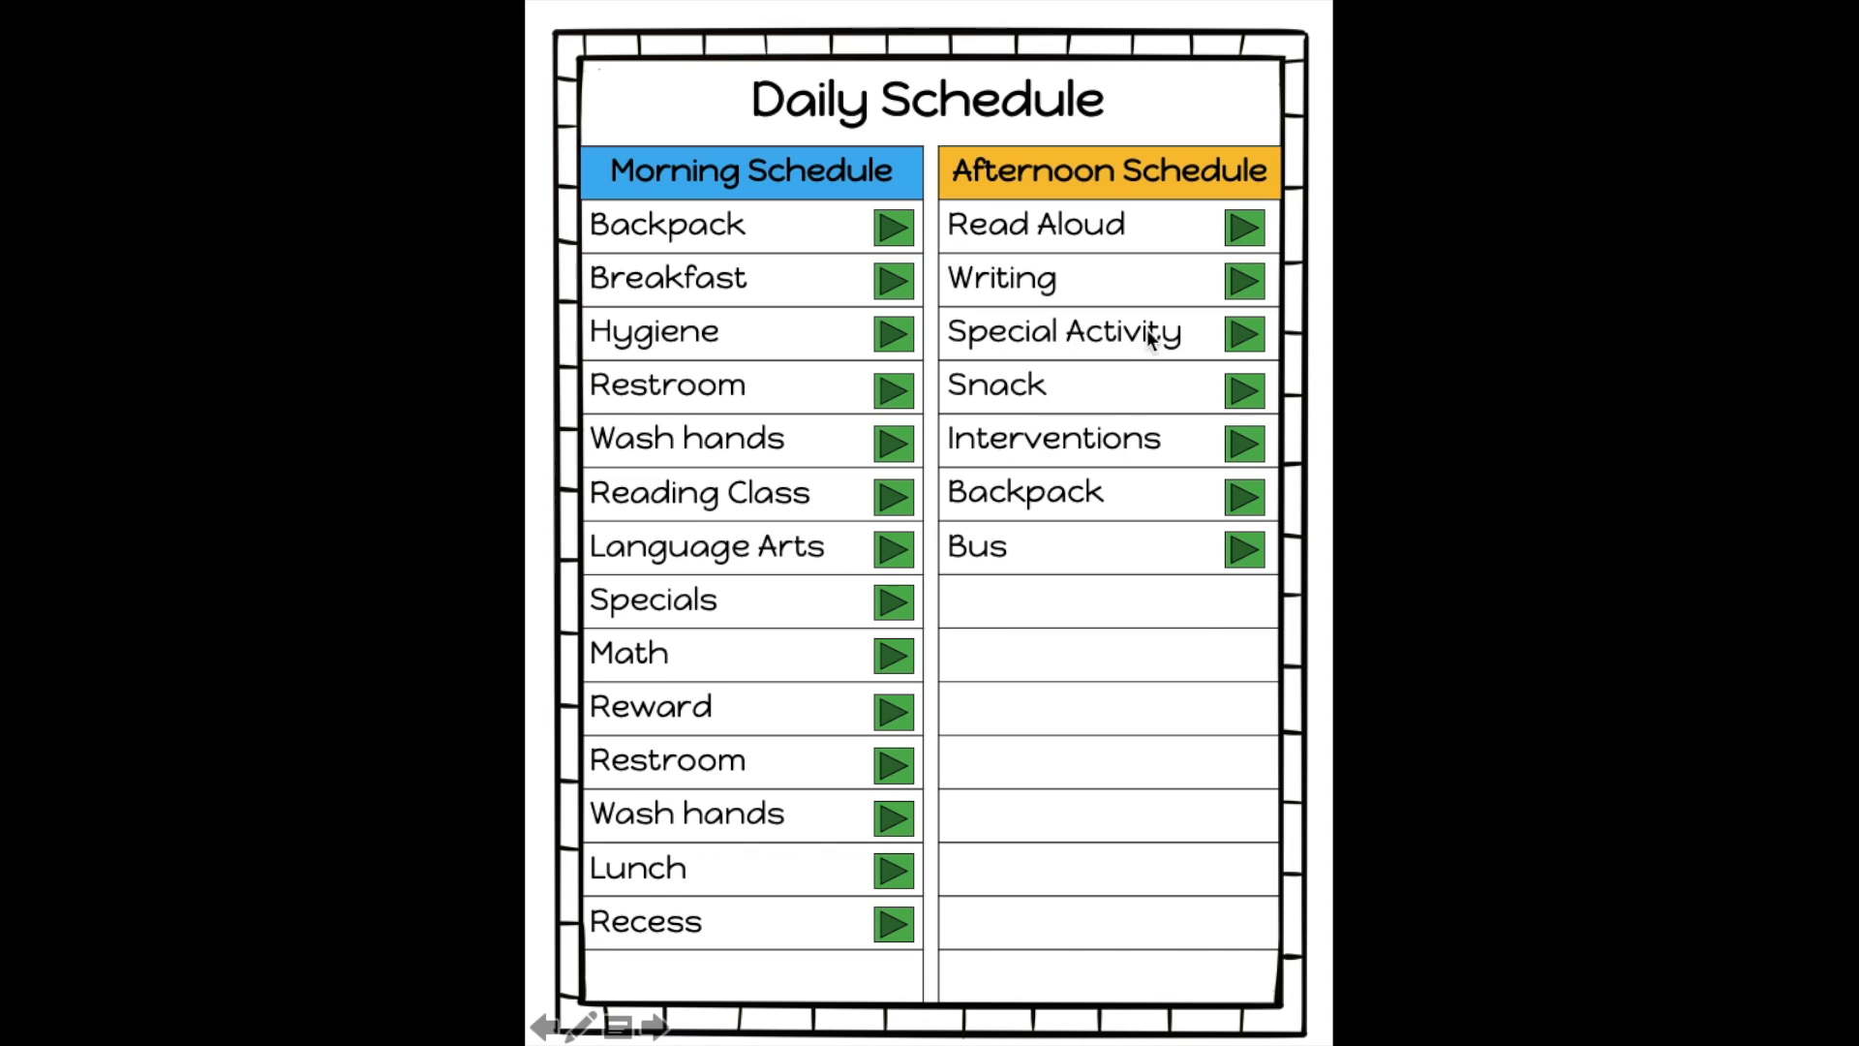
left_click(1245, 283)
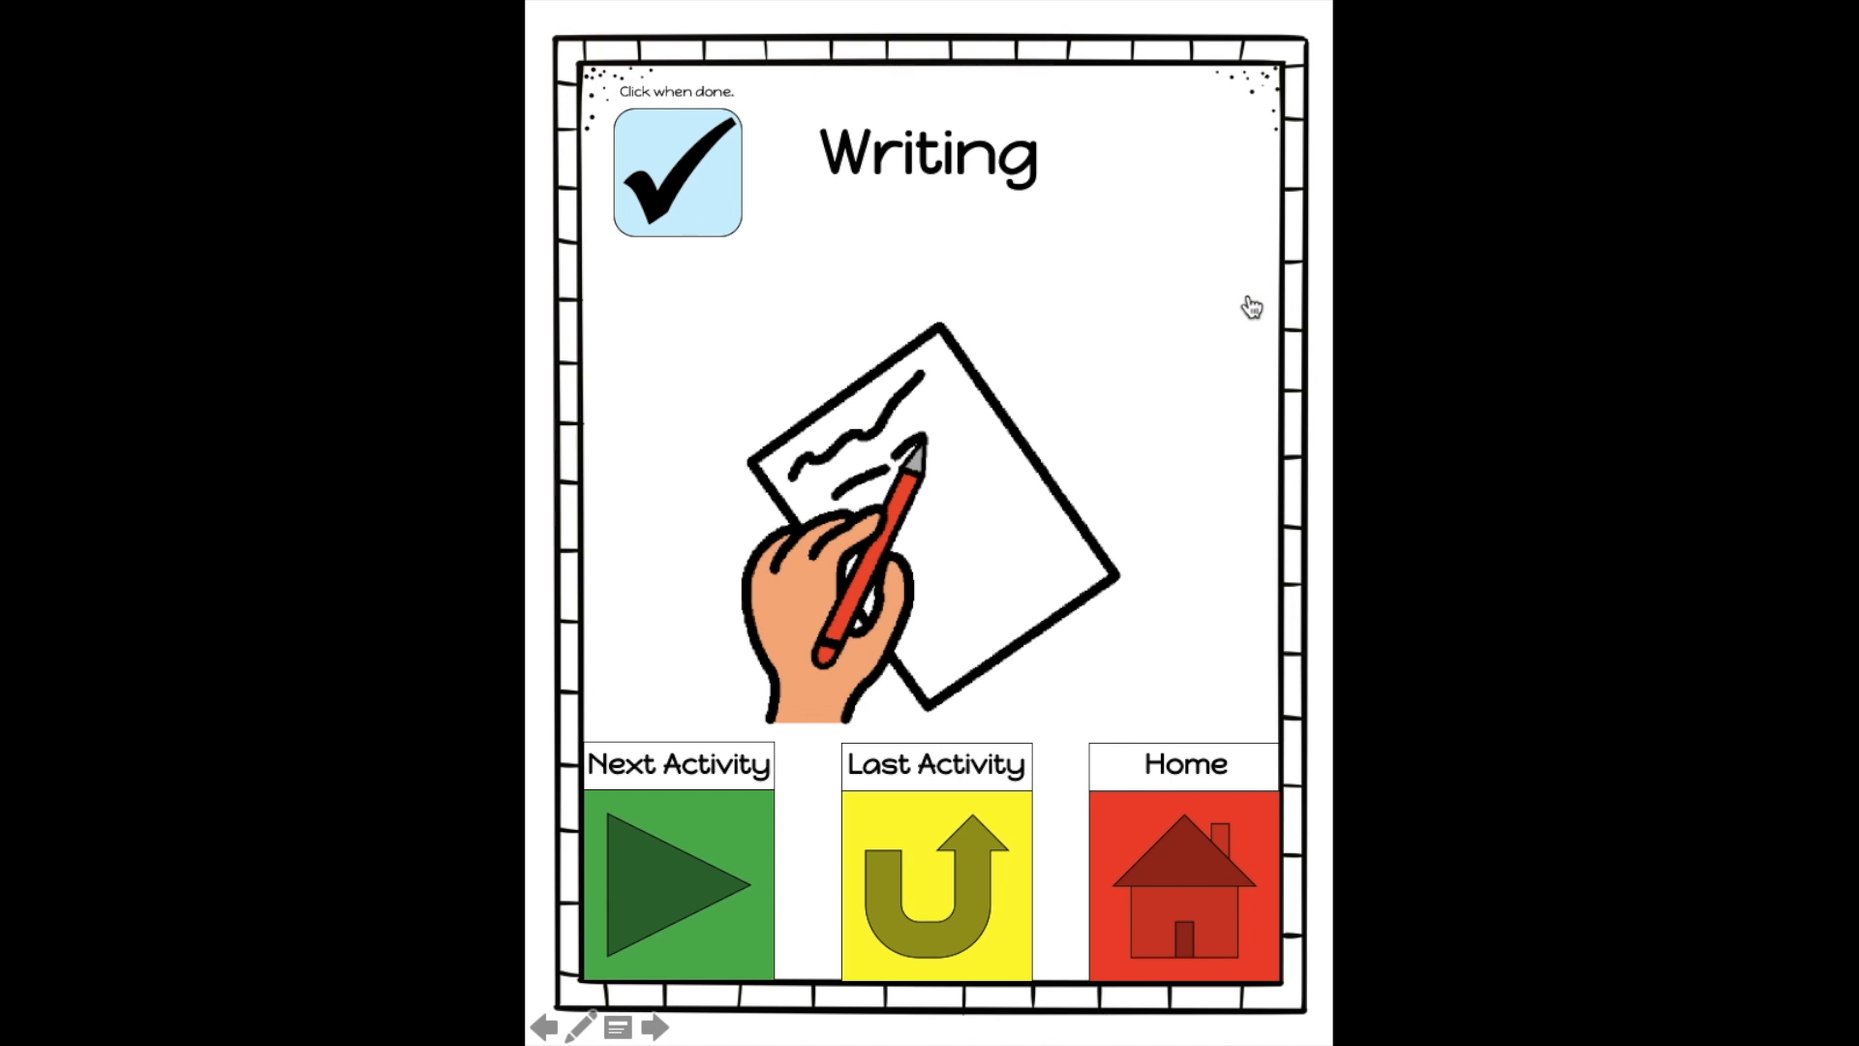
left_click(1149, 860)
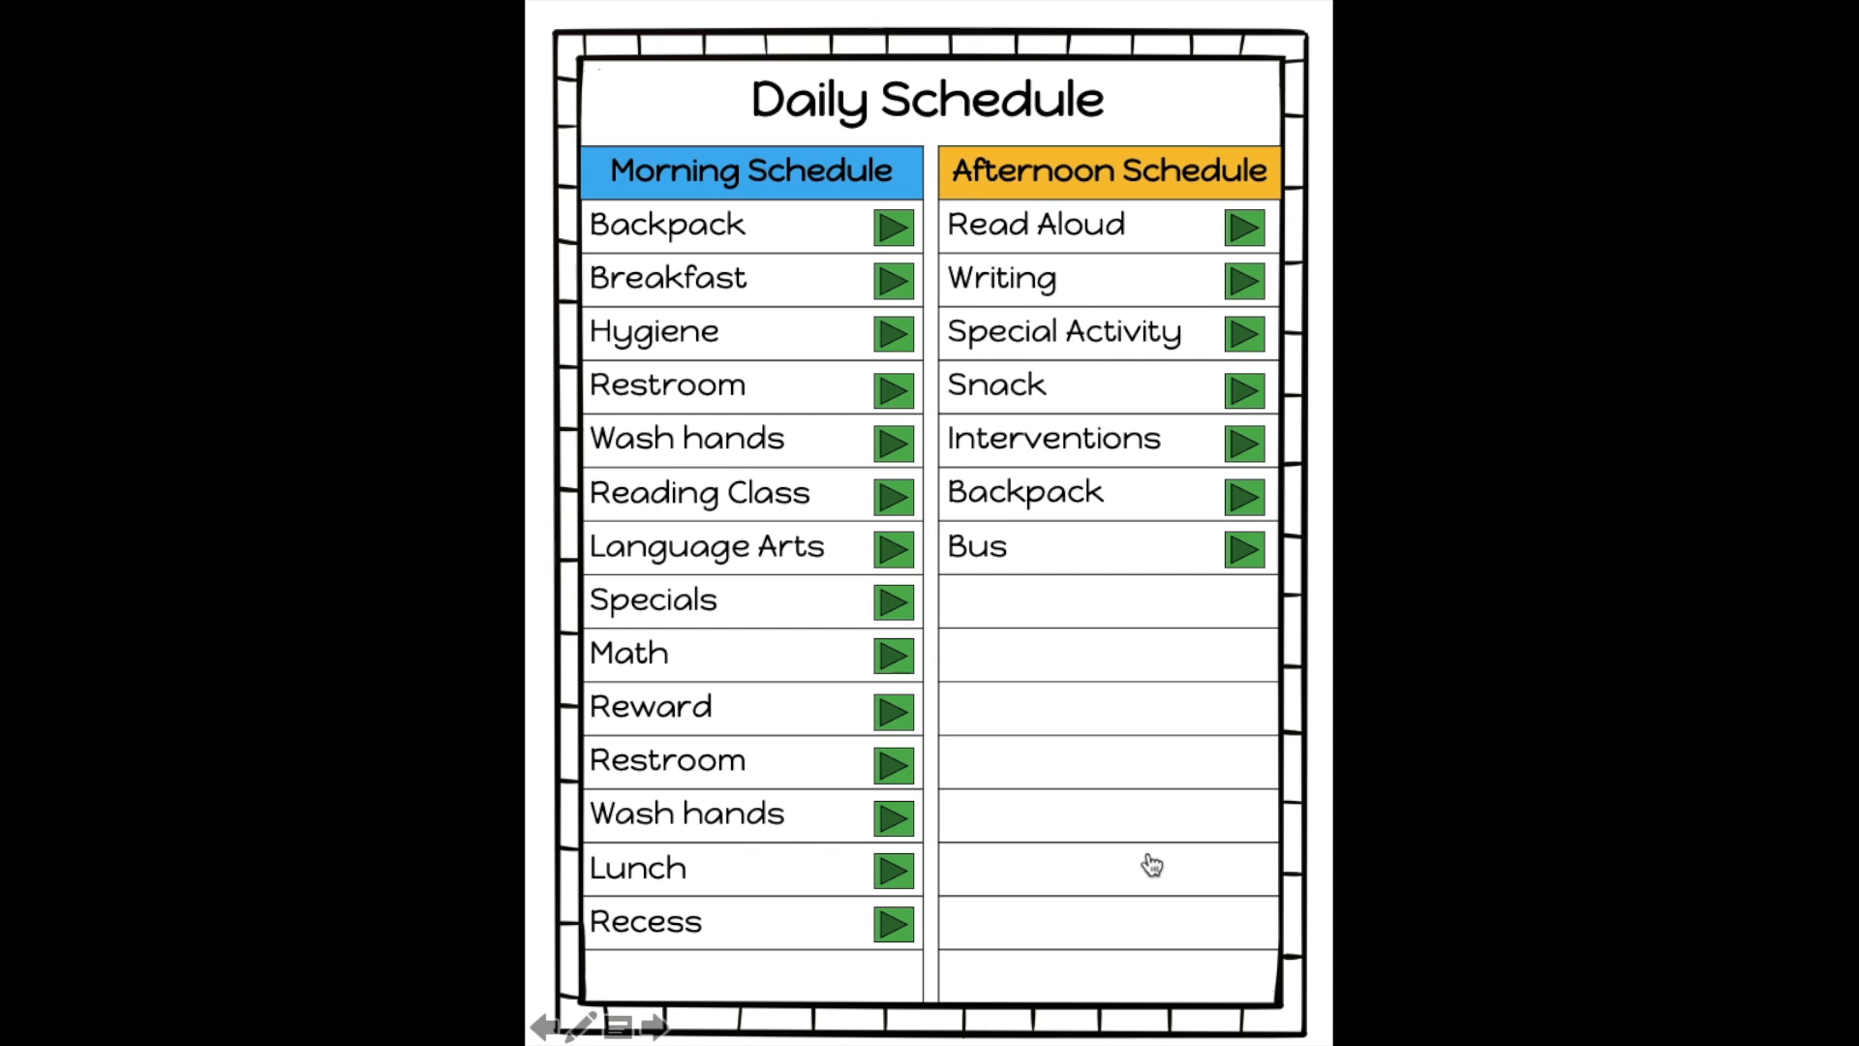